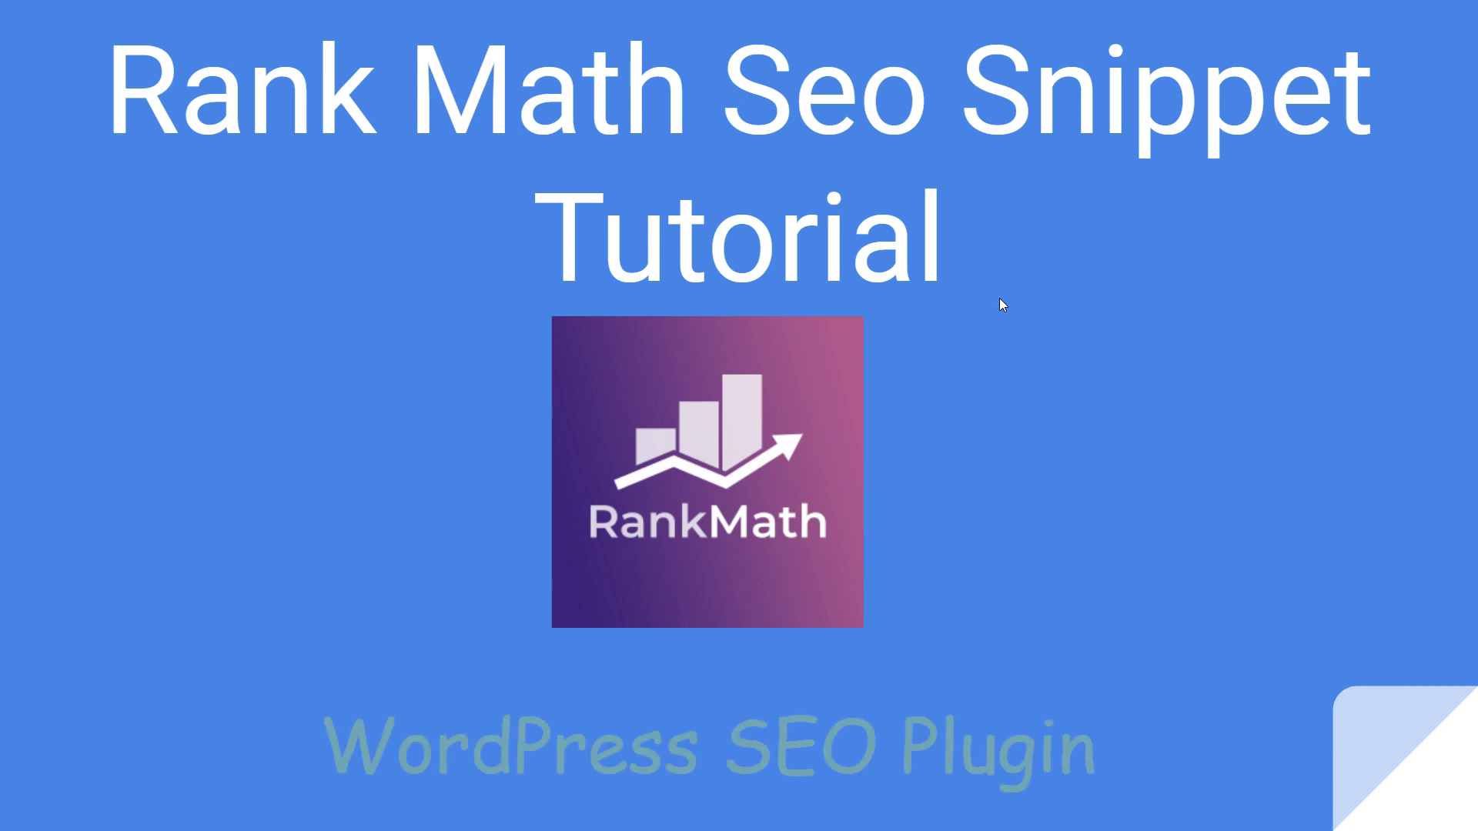
Step: Exit the Rank Math tutorial slideshow and switch to the 'how to monetize blog 2020' Google results
{"action": "key", "text": "Escape"}
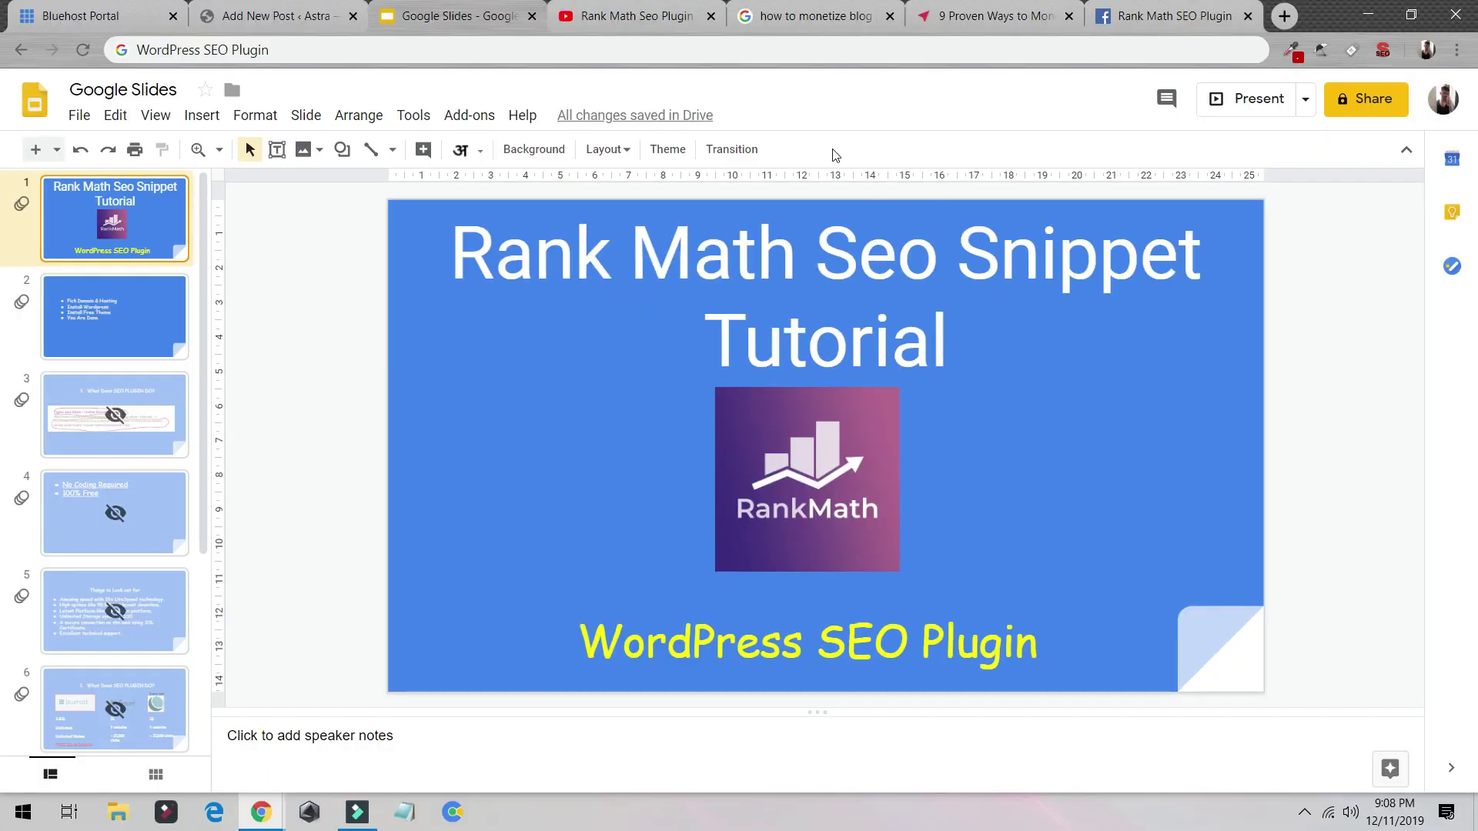
{"action": "left_click", "coordinate": [777, 16]}
Step: Highlight the featured snippet's title and eight listed methods, then switch to the new WordPress post
{"action": "left_click", "coordinate": [73, 231]}
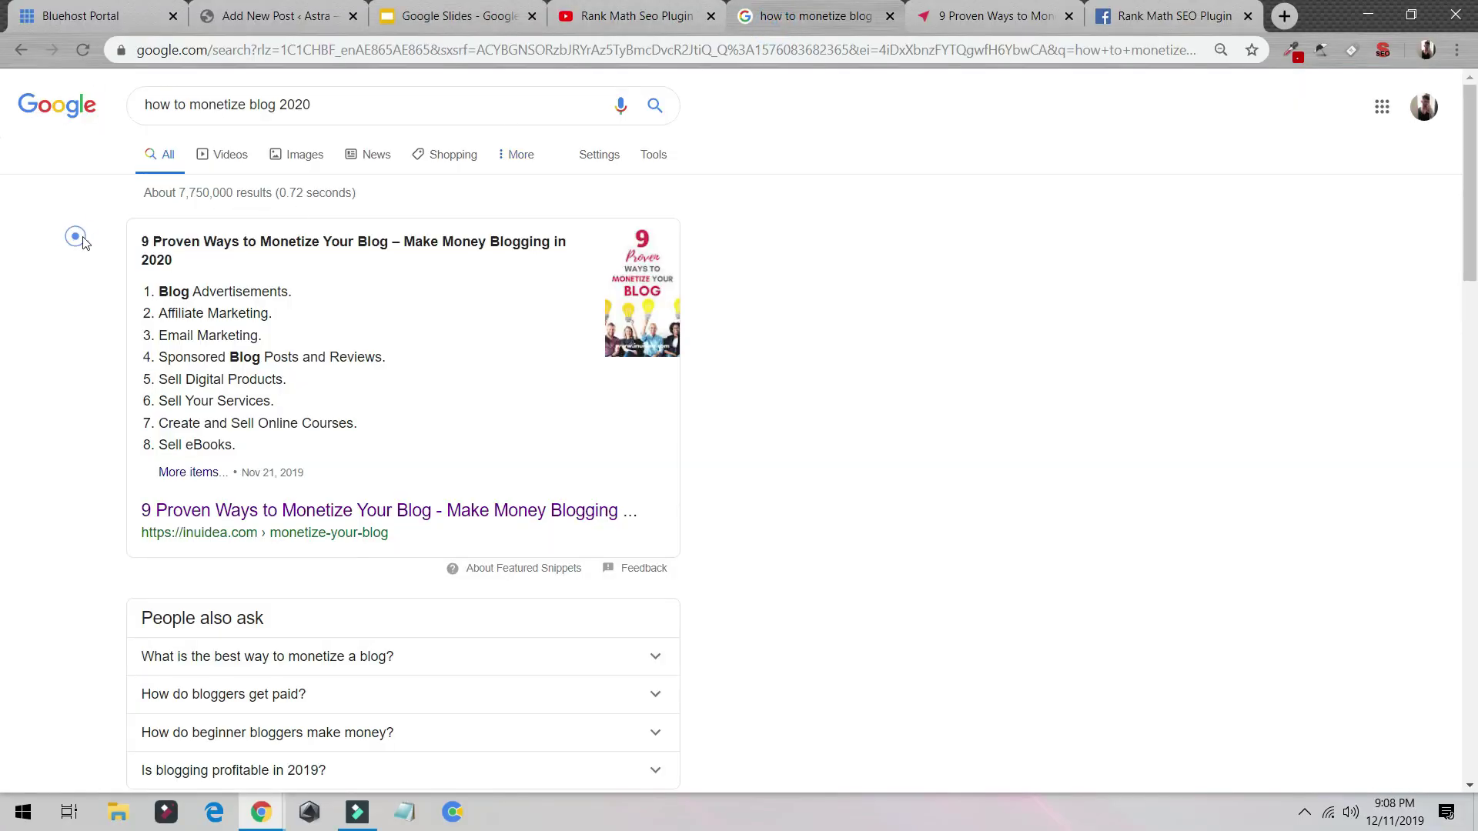
{"action": "left_click_drag", "start_coordinate": [137, 242], "coordinate": [320, 444]}
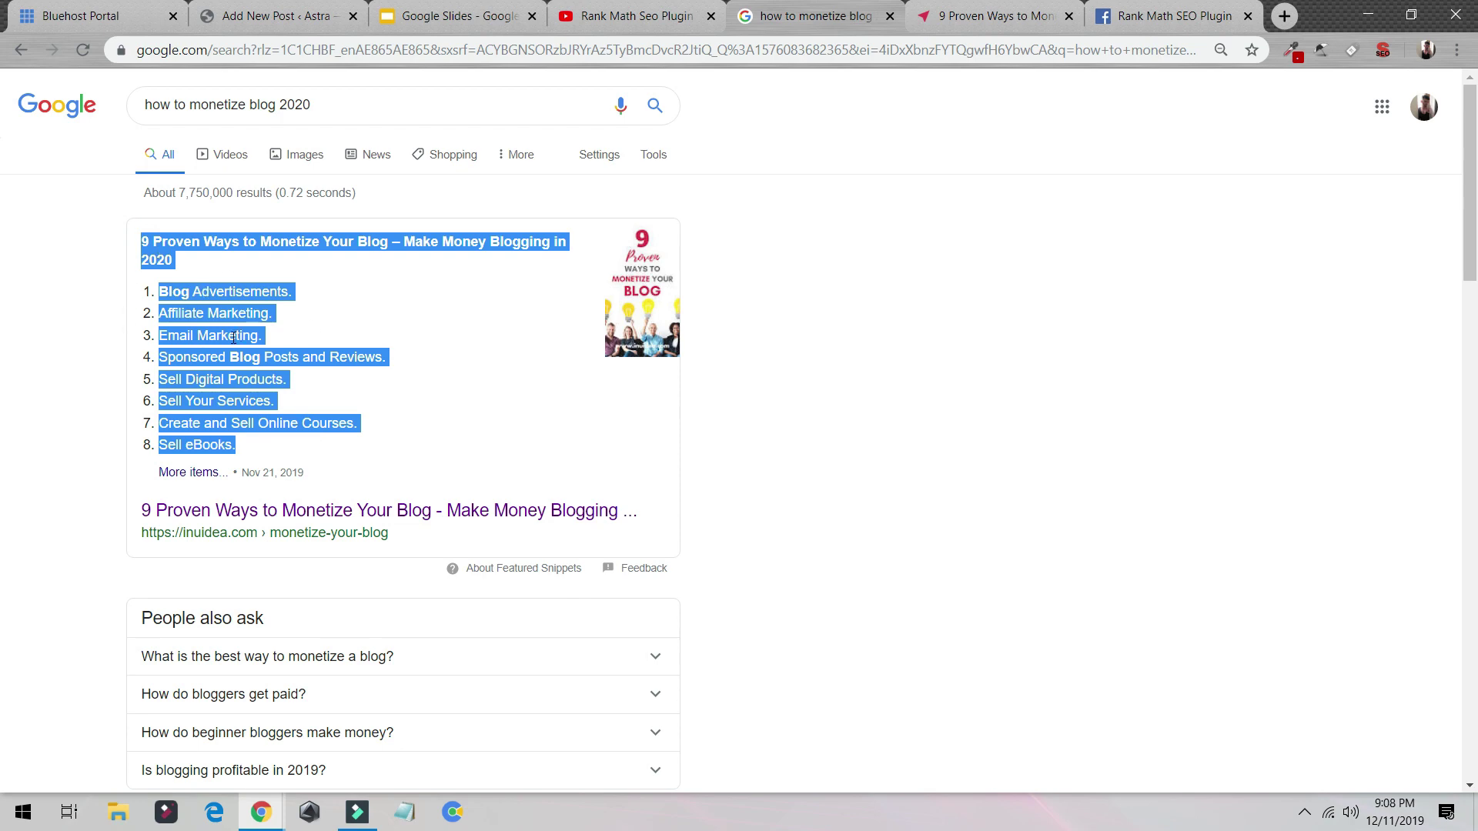
{"action": "key", "text": "alt+Tab"}
{"action": "key", "text": "Tab"}
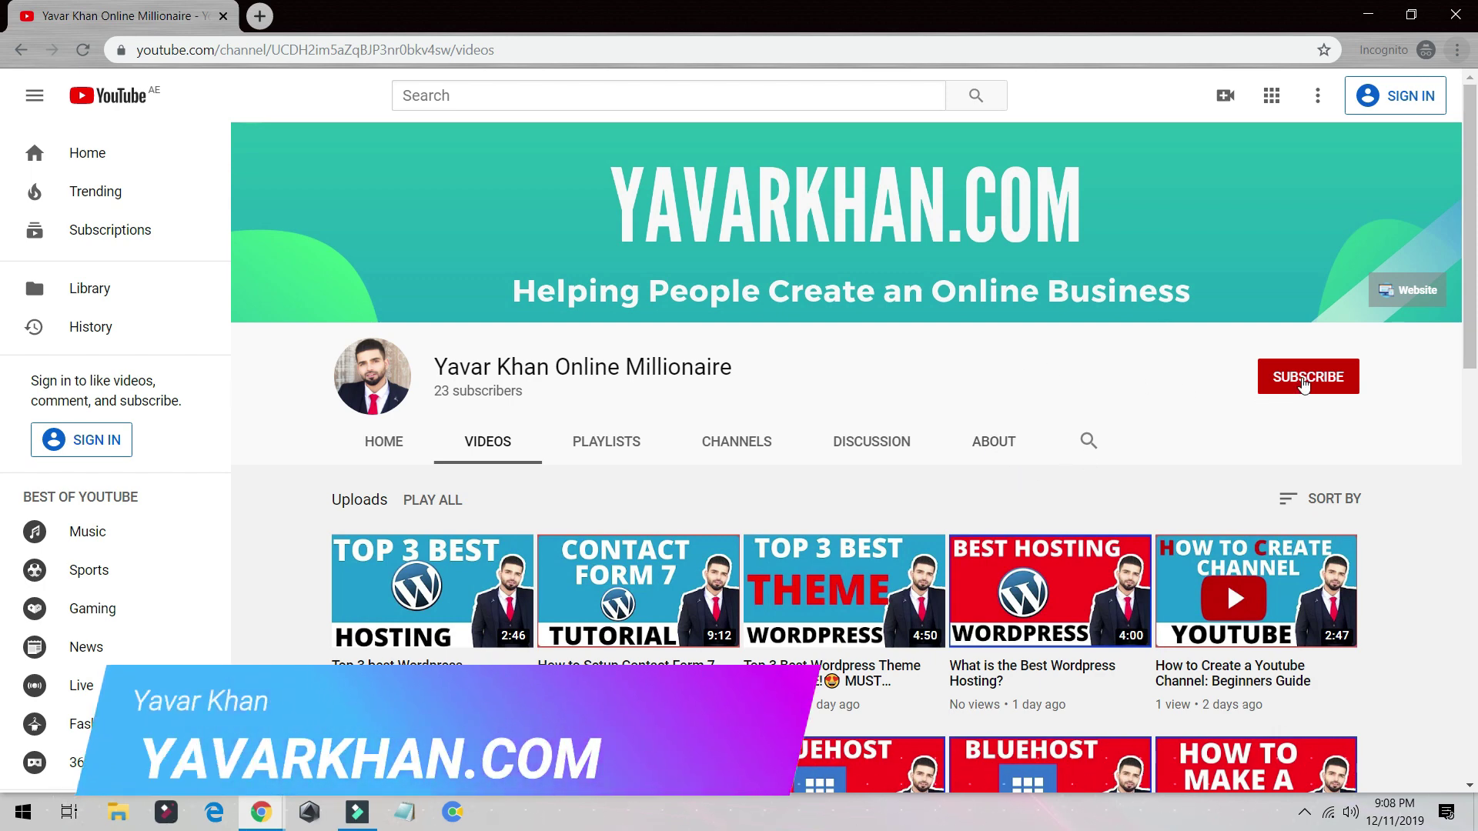
{"action": "key", "text": "alt+Tab"}
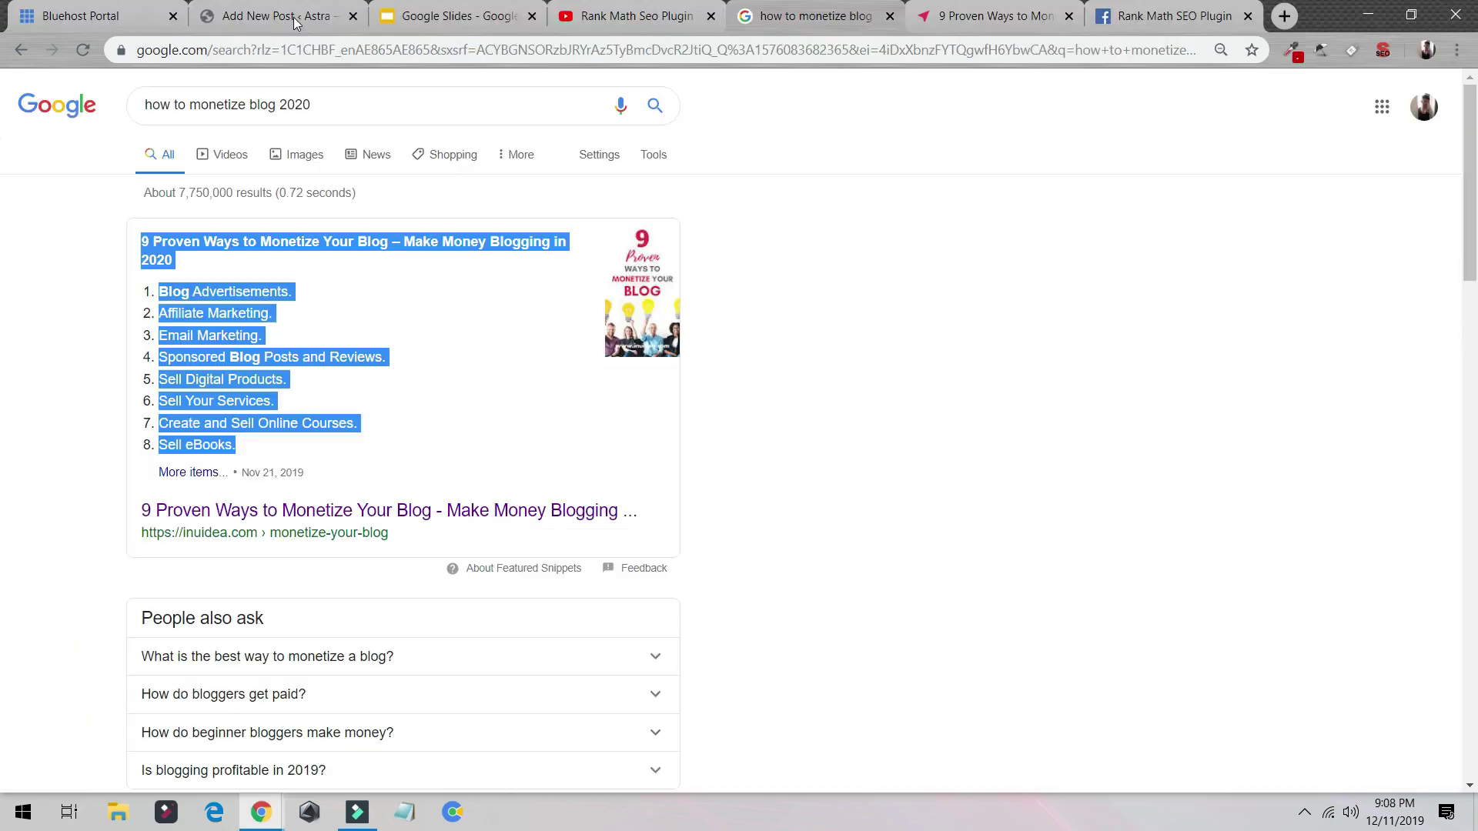
{"action": "left_click", "coordinate": [264, 10]}
Step: Check the still-empty post title, then bring up the 'Rank Math Seo Plugin Tutorial' YouTube playlist
{"action": "scroll", "coordinate": [578, 330], "scroll_direction": "down", "scroll_amount": 5}
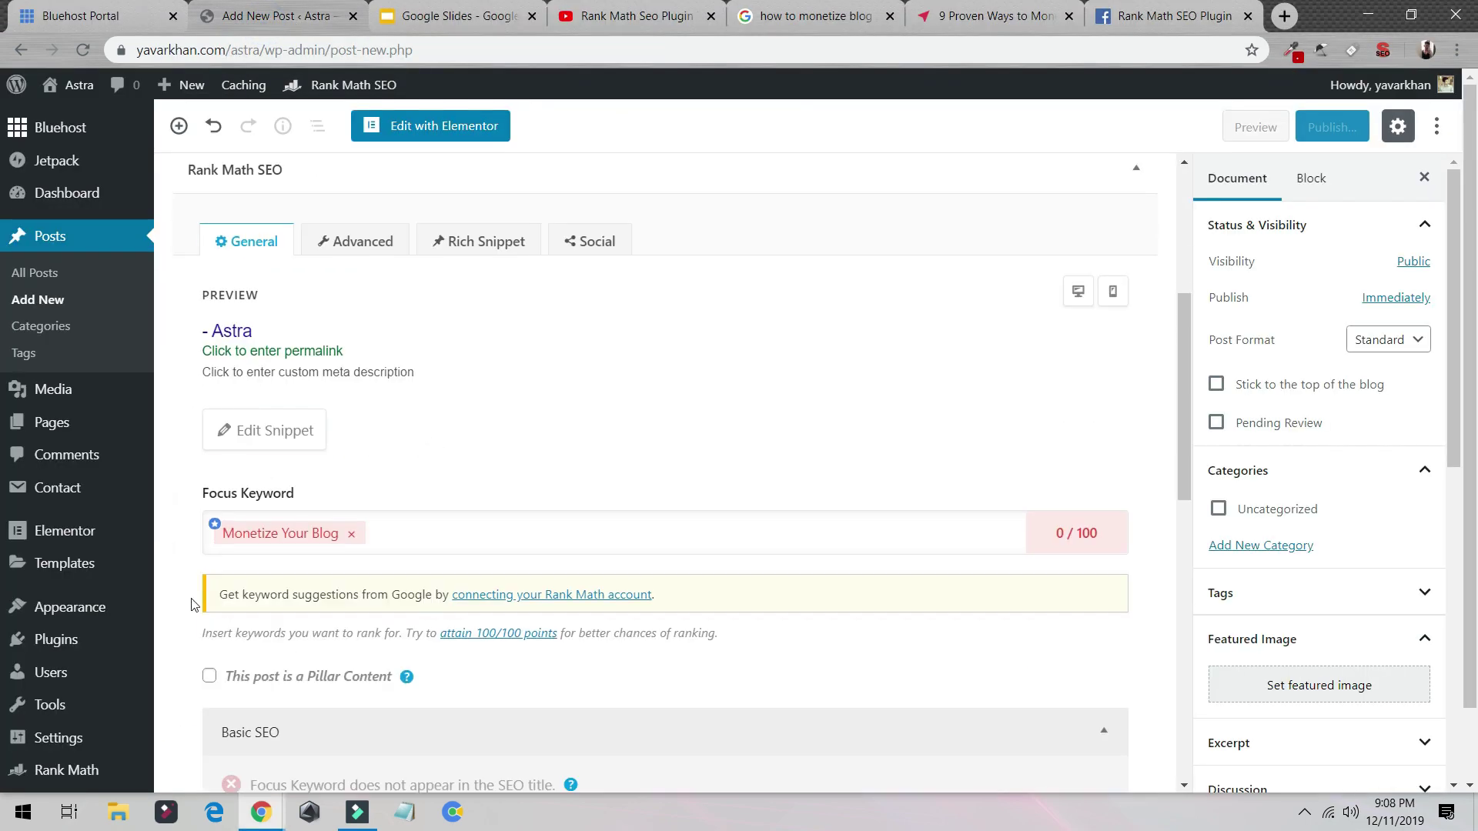
{"action": "scroll", "coordinate": [350, 469], "scroll_direction": "up", "scroll_amount": 5}
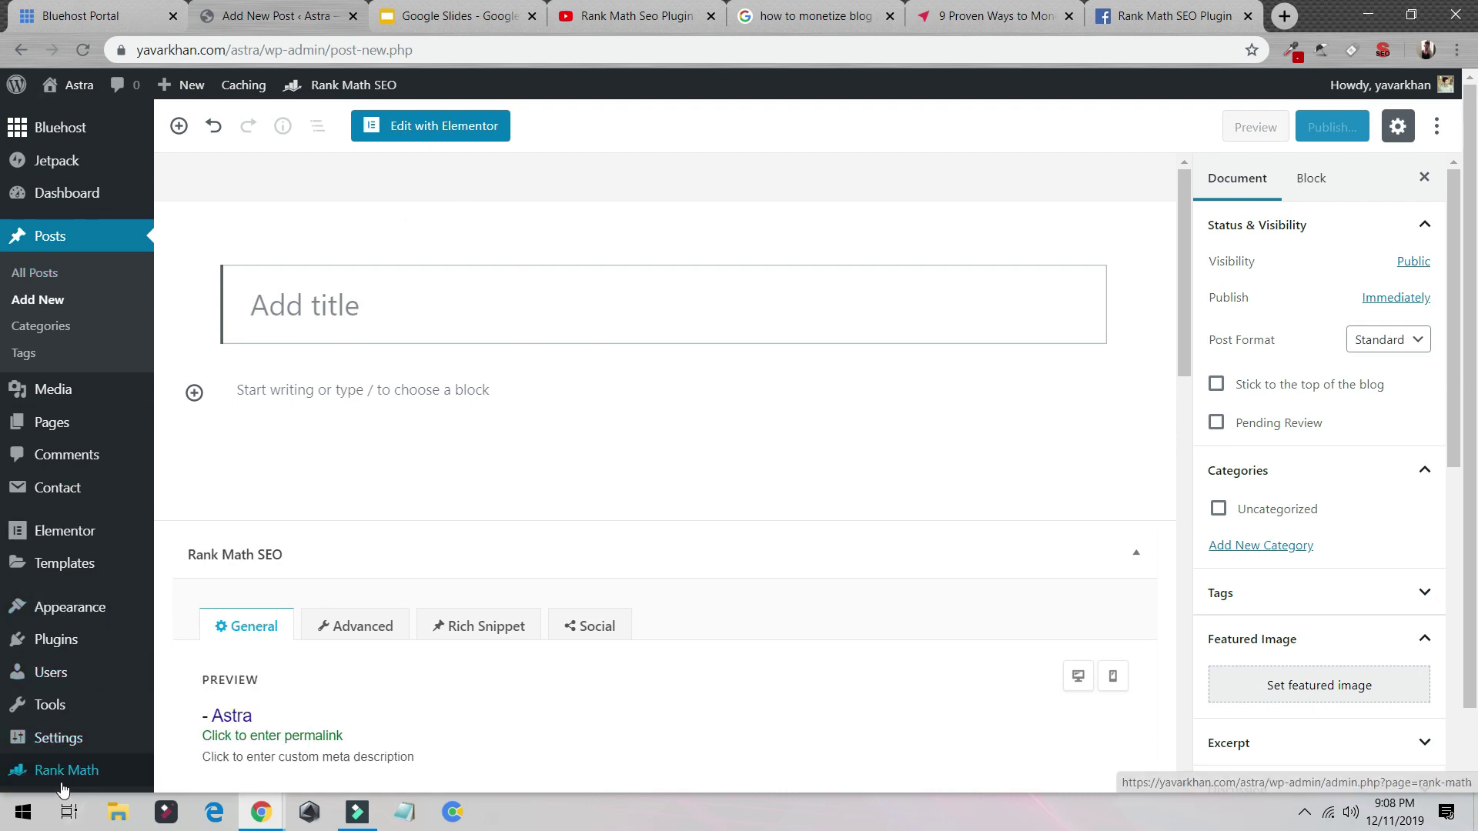
{"action": "left_click", "coordinate": [668, 12]}
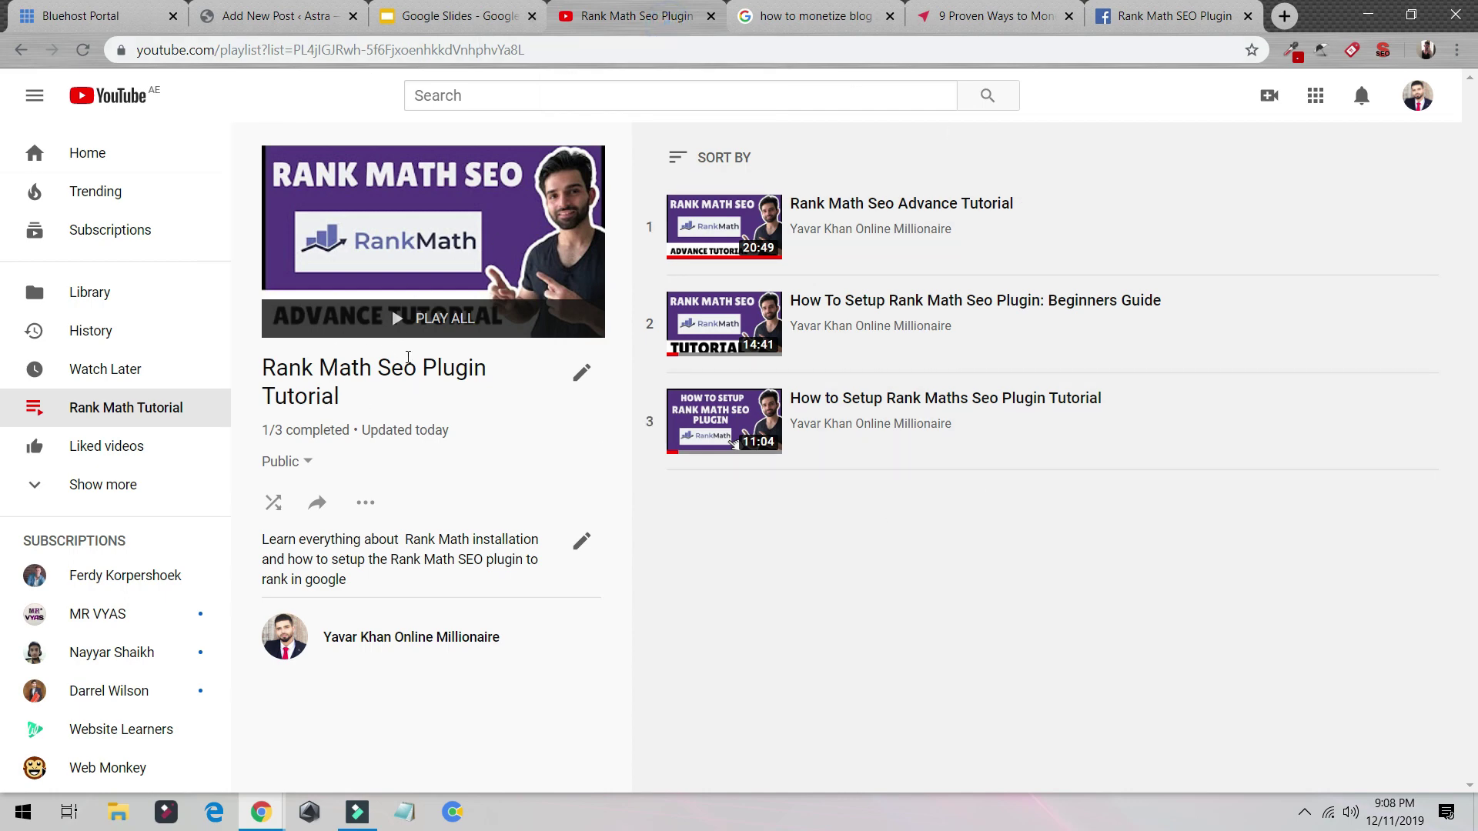
Step: Select only the snippet heading '9 Proven Ways to Monetize Your Blog – Make Money Blogging in 2020'
{"action": "left_click", "coordinate": [250, 15]}
{"action": "left_click", "coordinate": [814, 15]}
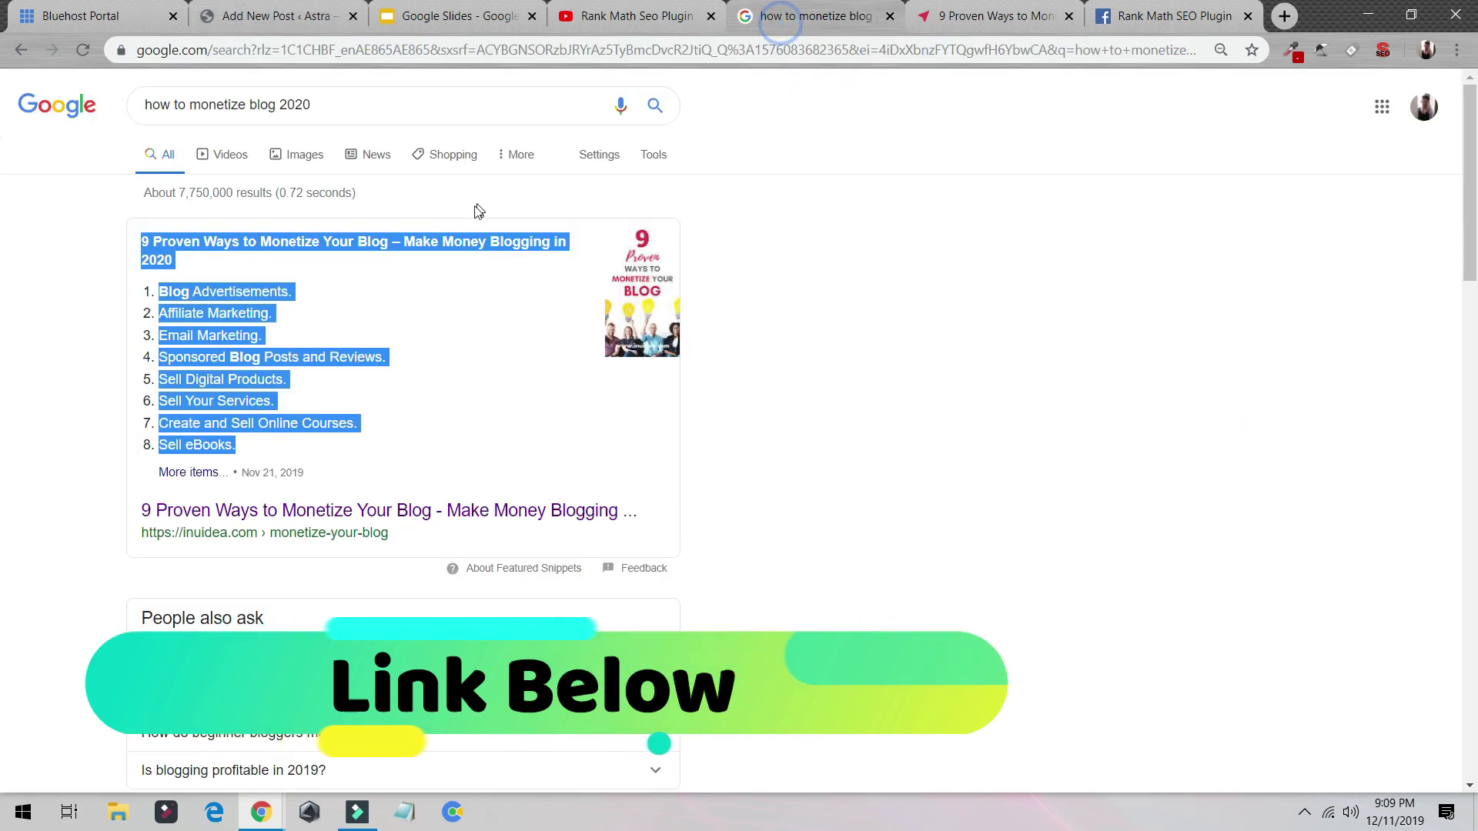
{"action": "scroll", "coordinate": [285, 266], "scroll_direction": "down", "scroll_amount": 3}
{"action": "left_click", "coordinate": [102, 290]}
{"action": "scroll", "coordinate": [111, 247], "scroll_direction": "up", "scroll_amount": 3}
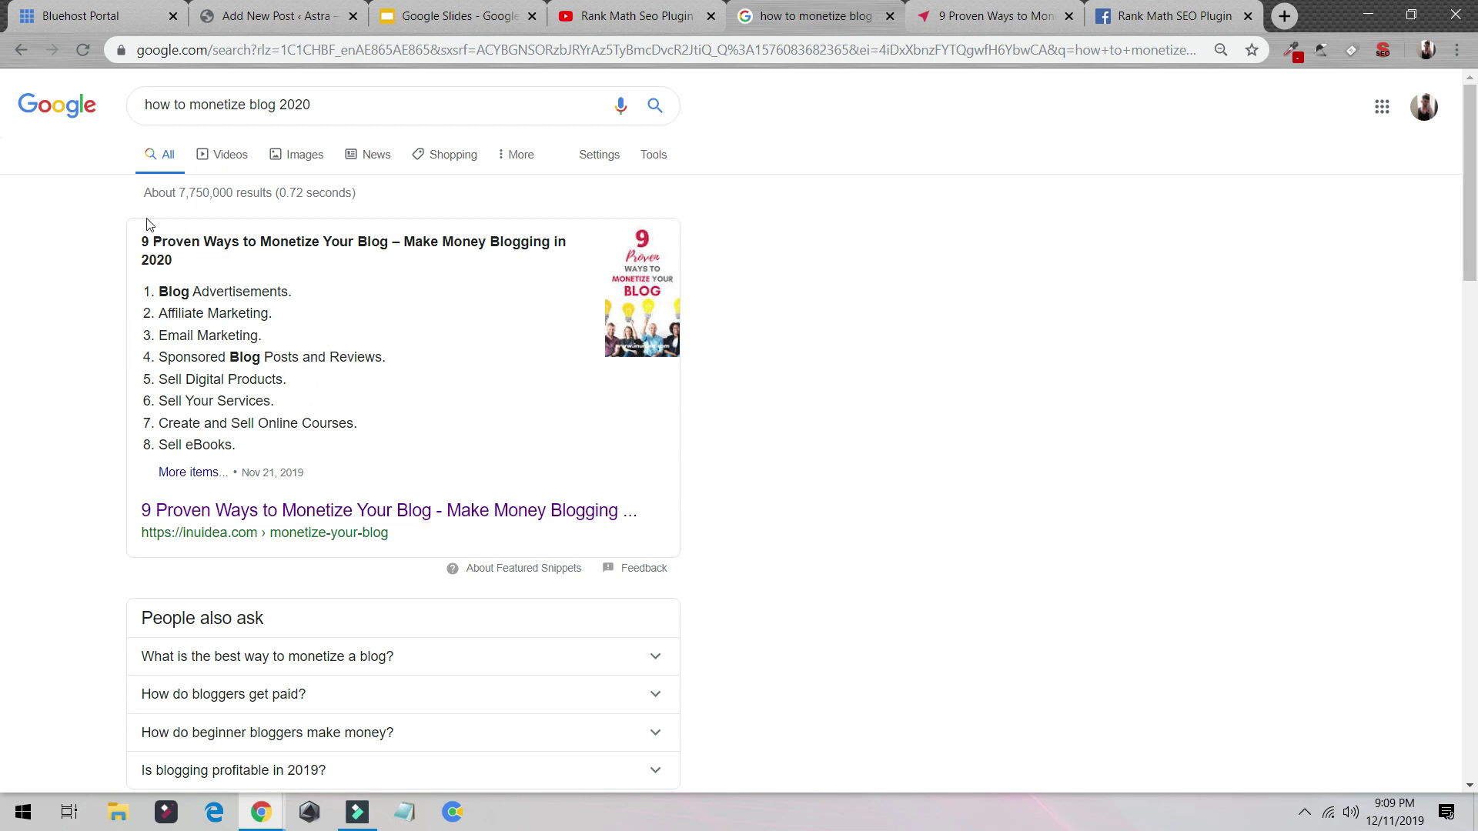
{"action": "triple_click", "coordinate": [139, 241]}
{"action": "key", "text": "ctrl+c"}
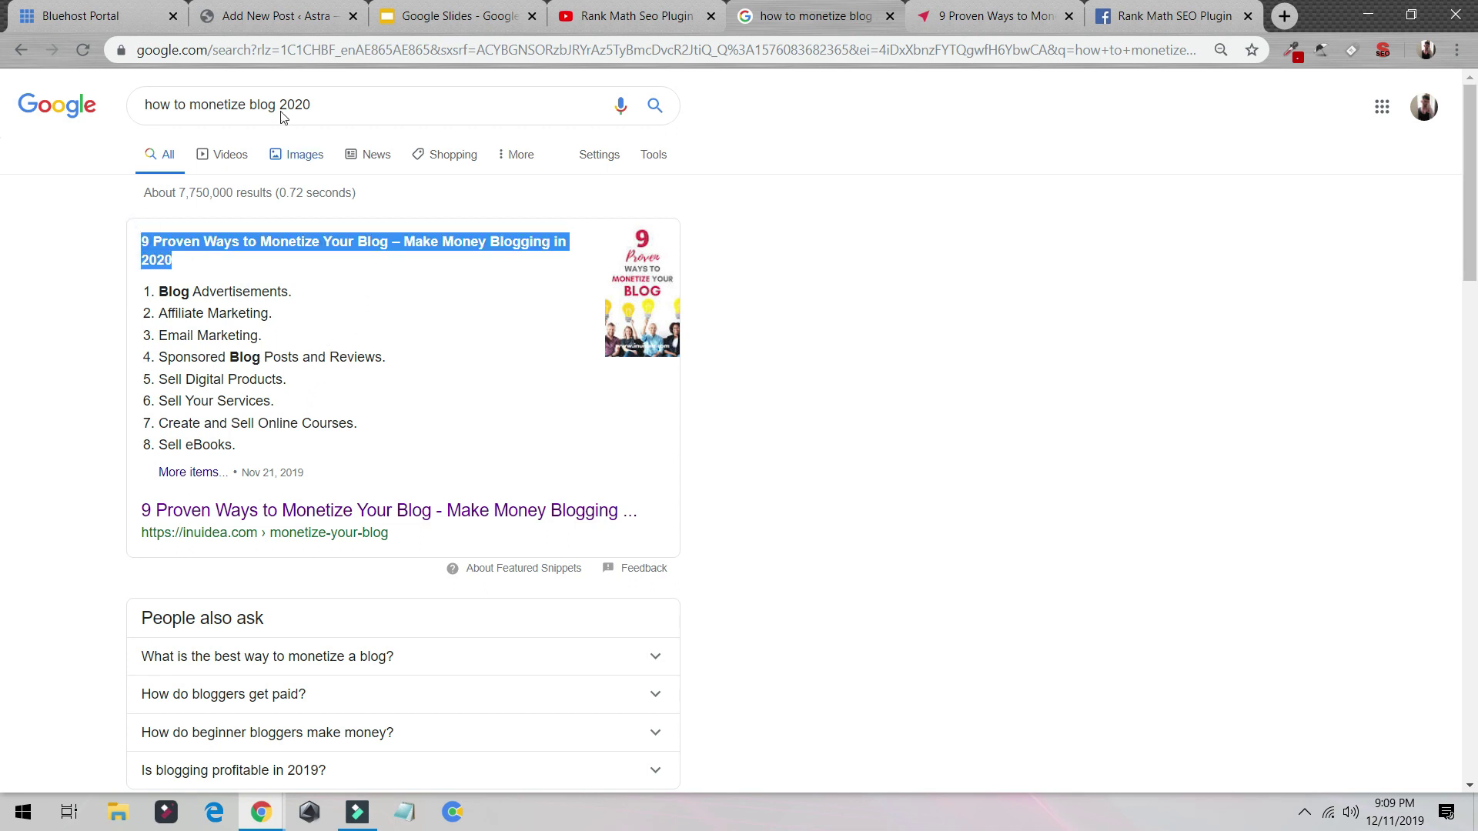
{"action": "left_click", "coordinate": [239, 11]}
Step: Paste the copied heading as the post title and highlight 'Monetize Your Blog' in it
{"action": "left_click", "coordinate": [462, 300]}
{"action": "key", "text": "ctrl+v"}
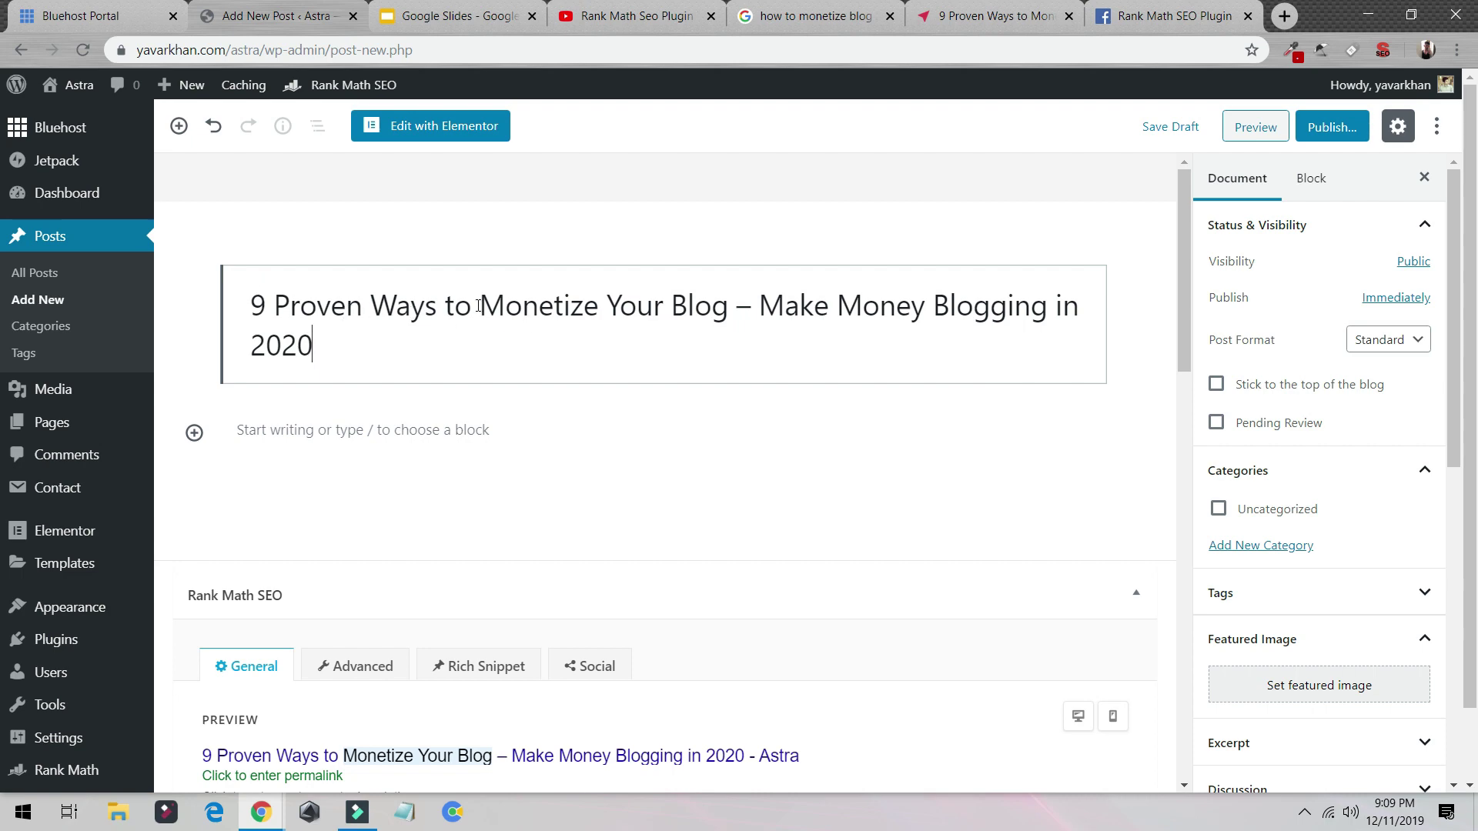
{"action": "left_click_drag", "start_coordinate": [480, 307], "coordinate": [726, 310]}
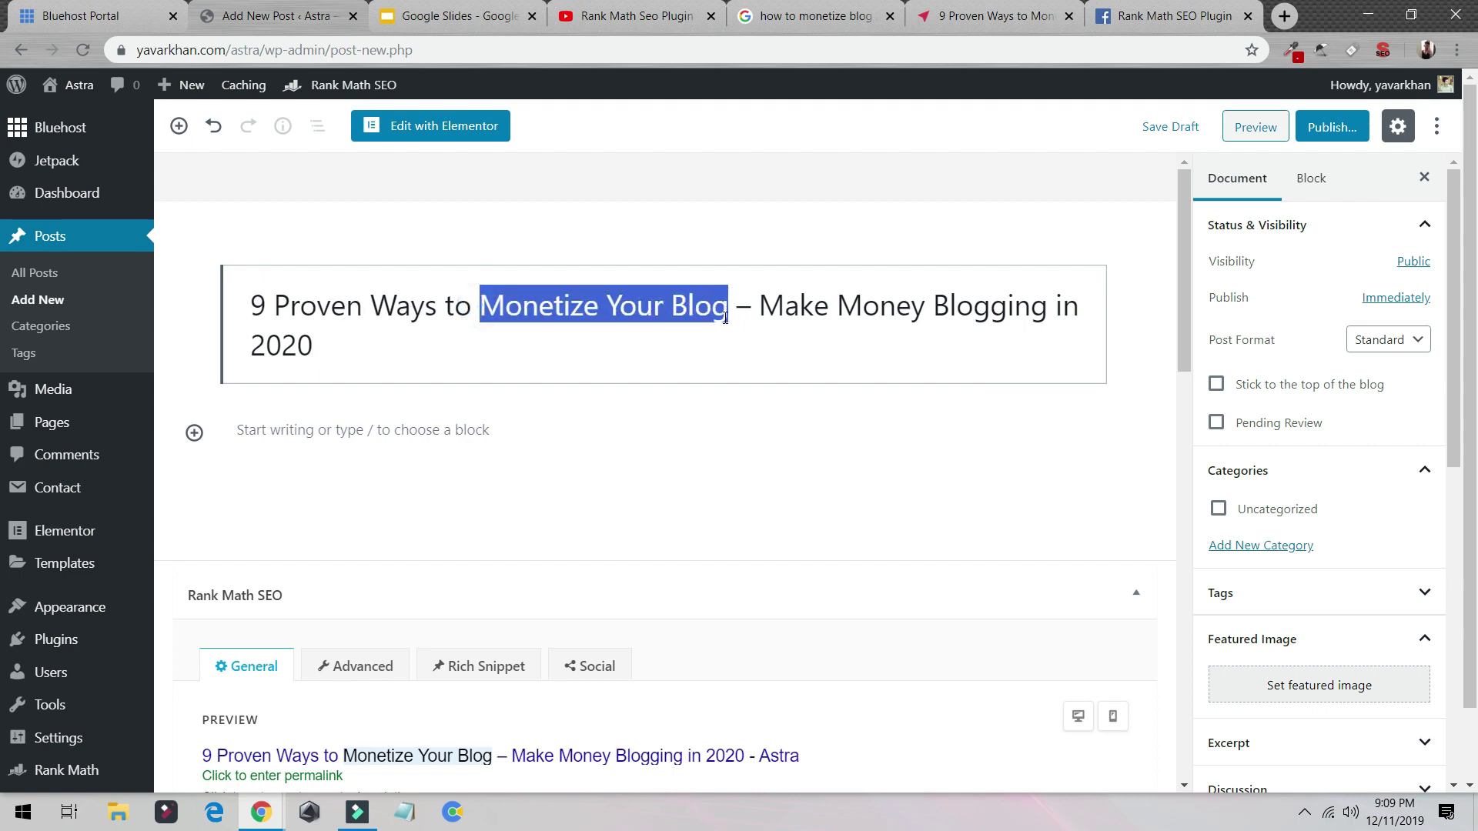
{"action": "scroll", "coordinate": [538, 399], "scroll_direction": "down", "scroll_amount": 7}
Step: Add a new 'Make Money' category and assign the post to it
{"action": "left_click", "coordinate": [431, 377]}
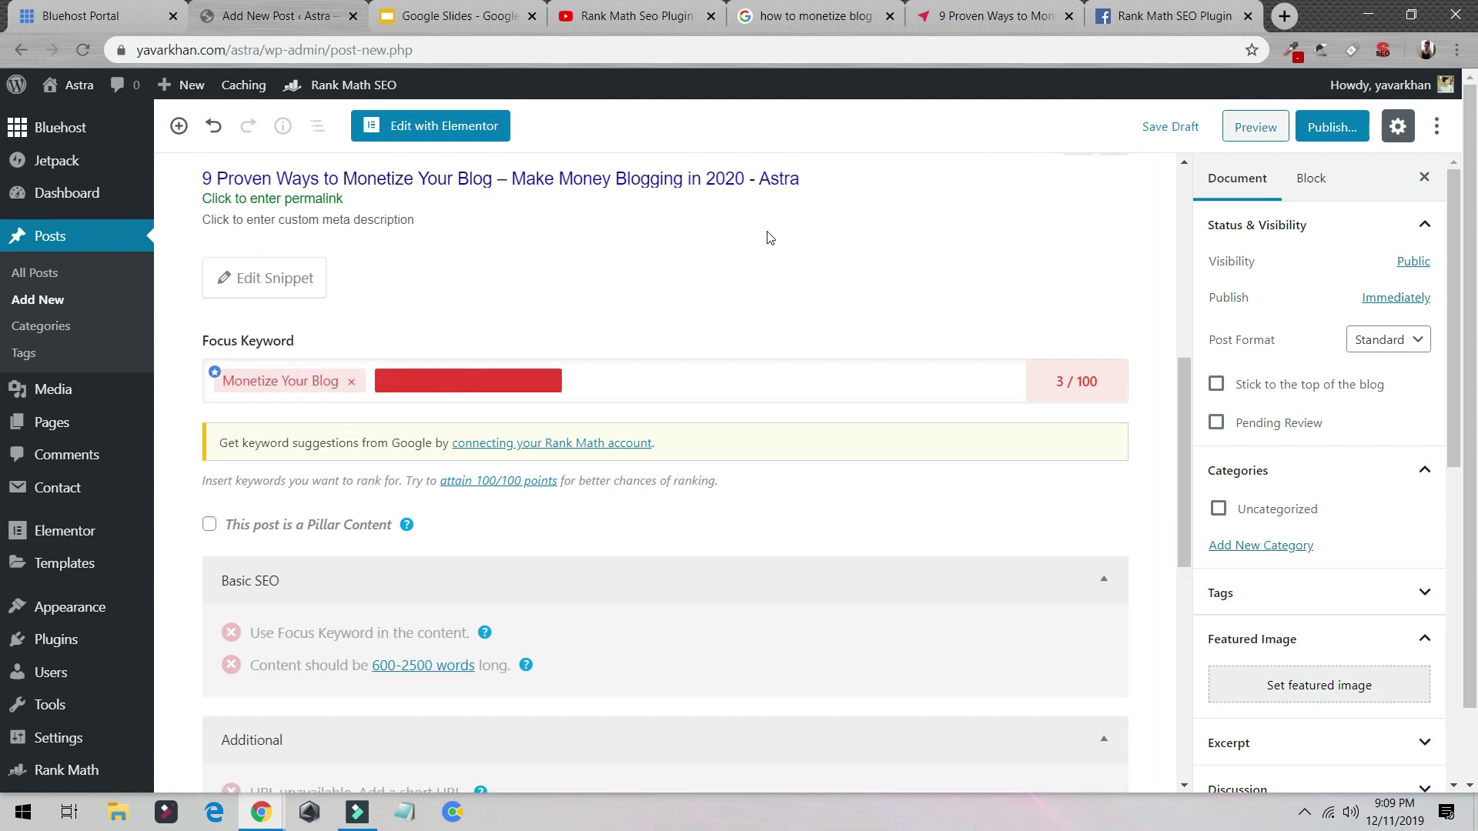
{"action": "left_click", "coordinate": [1247, 548]}
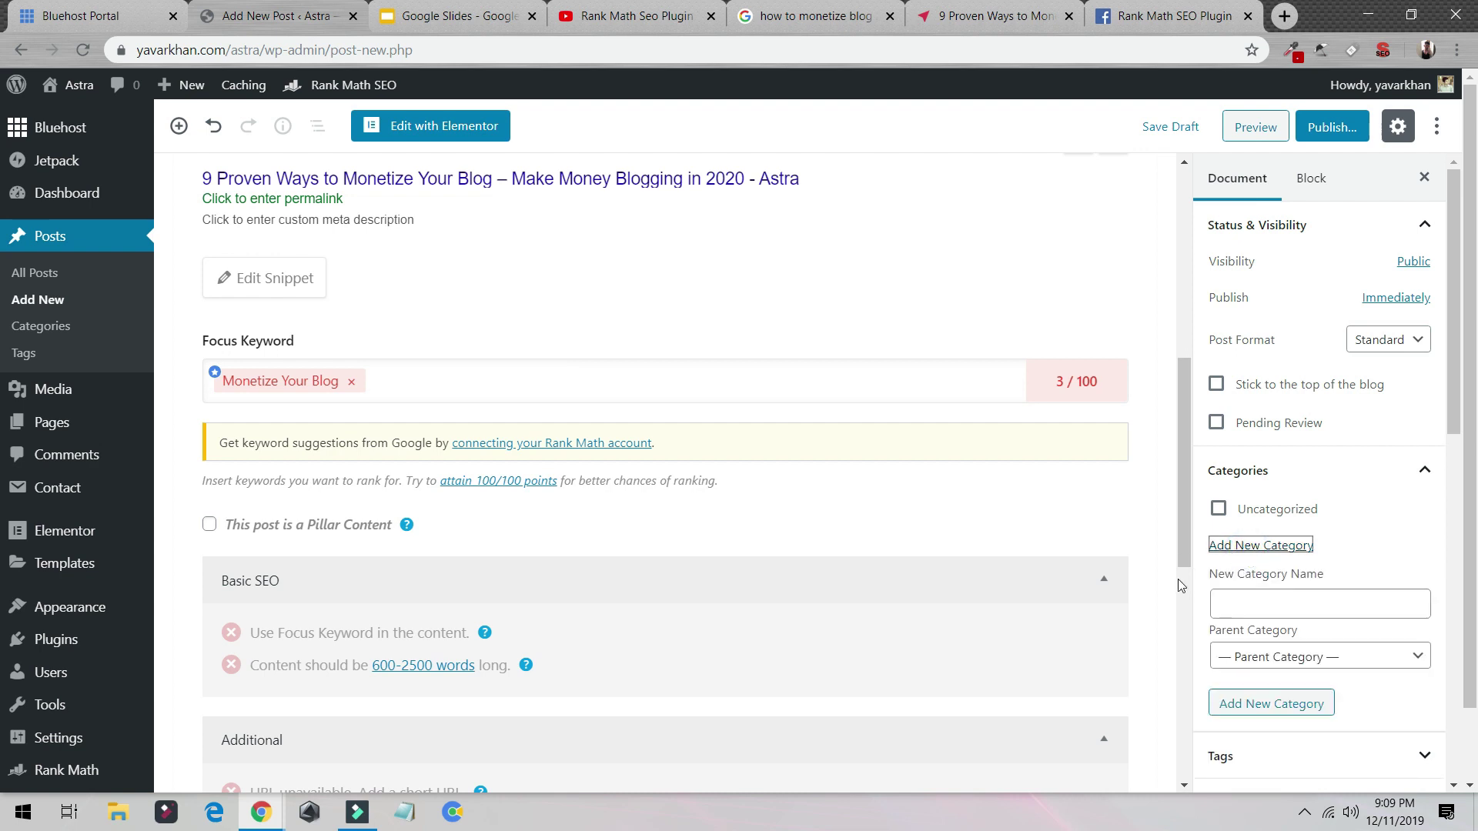
{"action": "left_click", "coordinate": [1268, 592]}
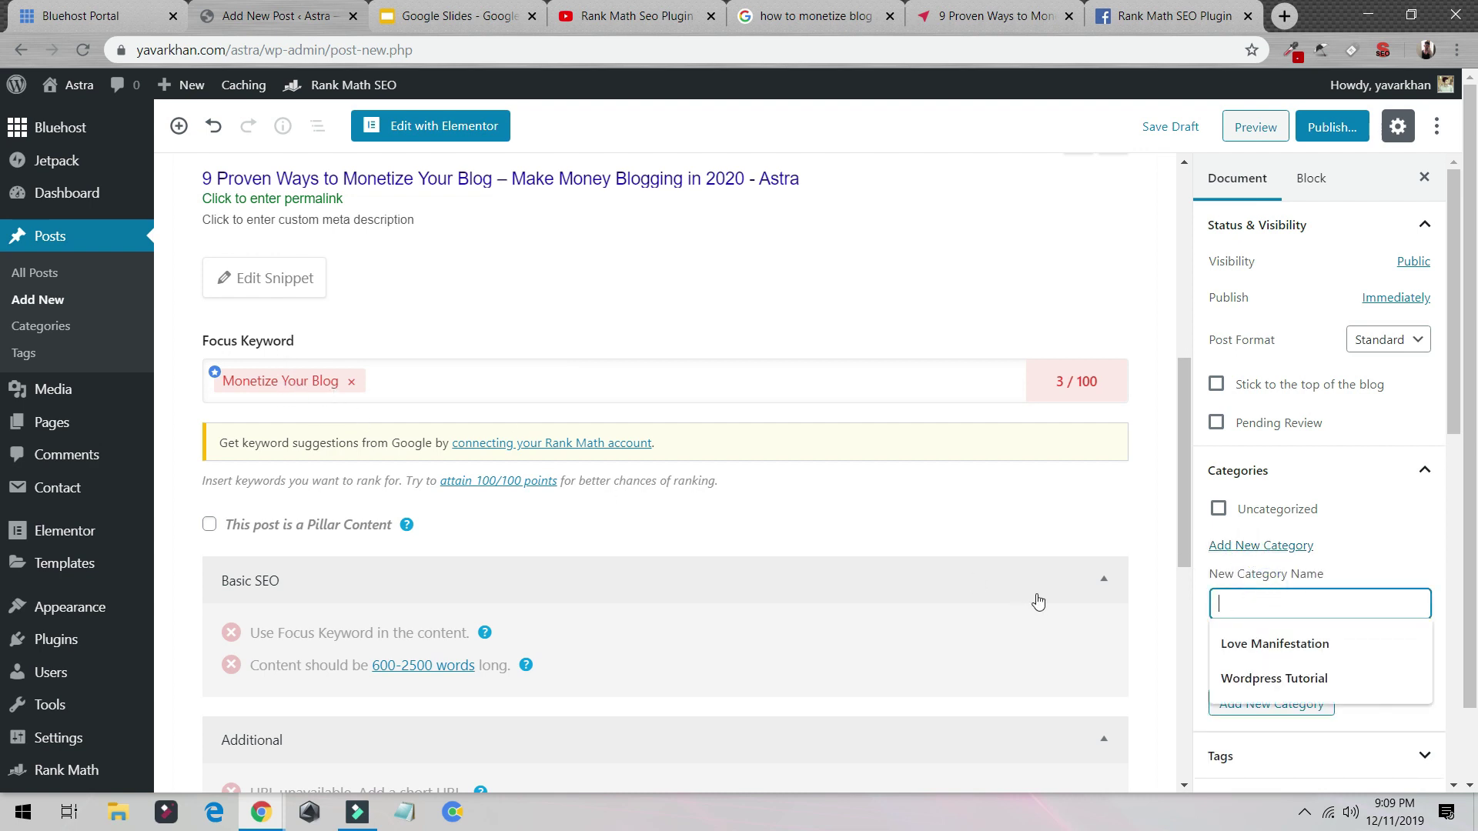
{"action": "type", "text": "Make Money"}
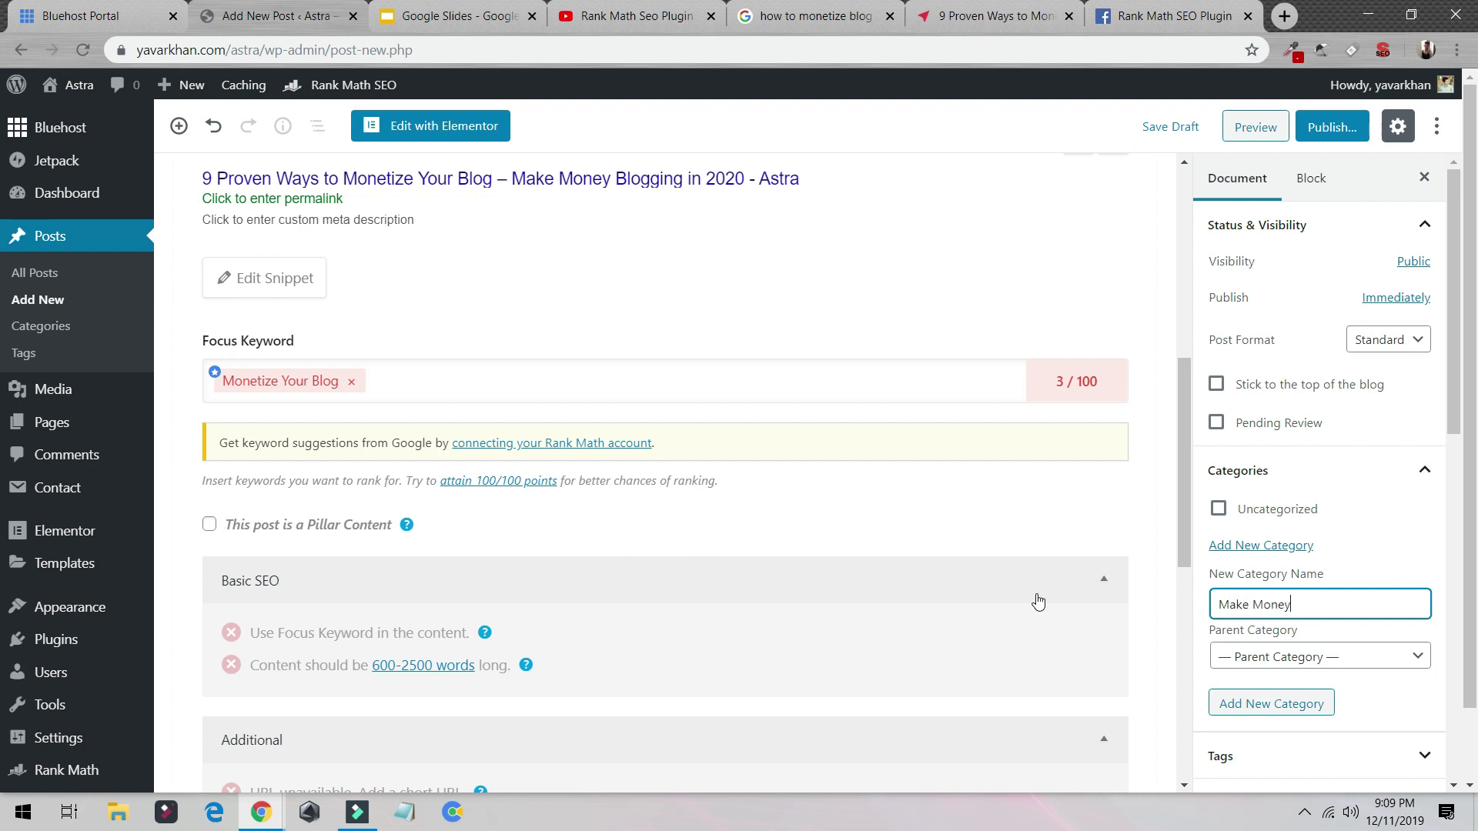
{"action": "left_click", "coordinate": [1247, 701]}
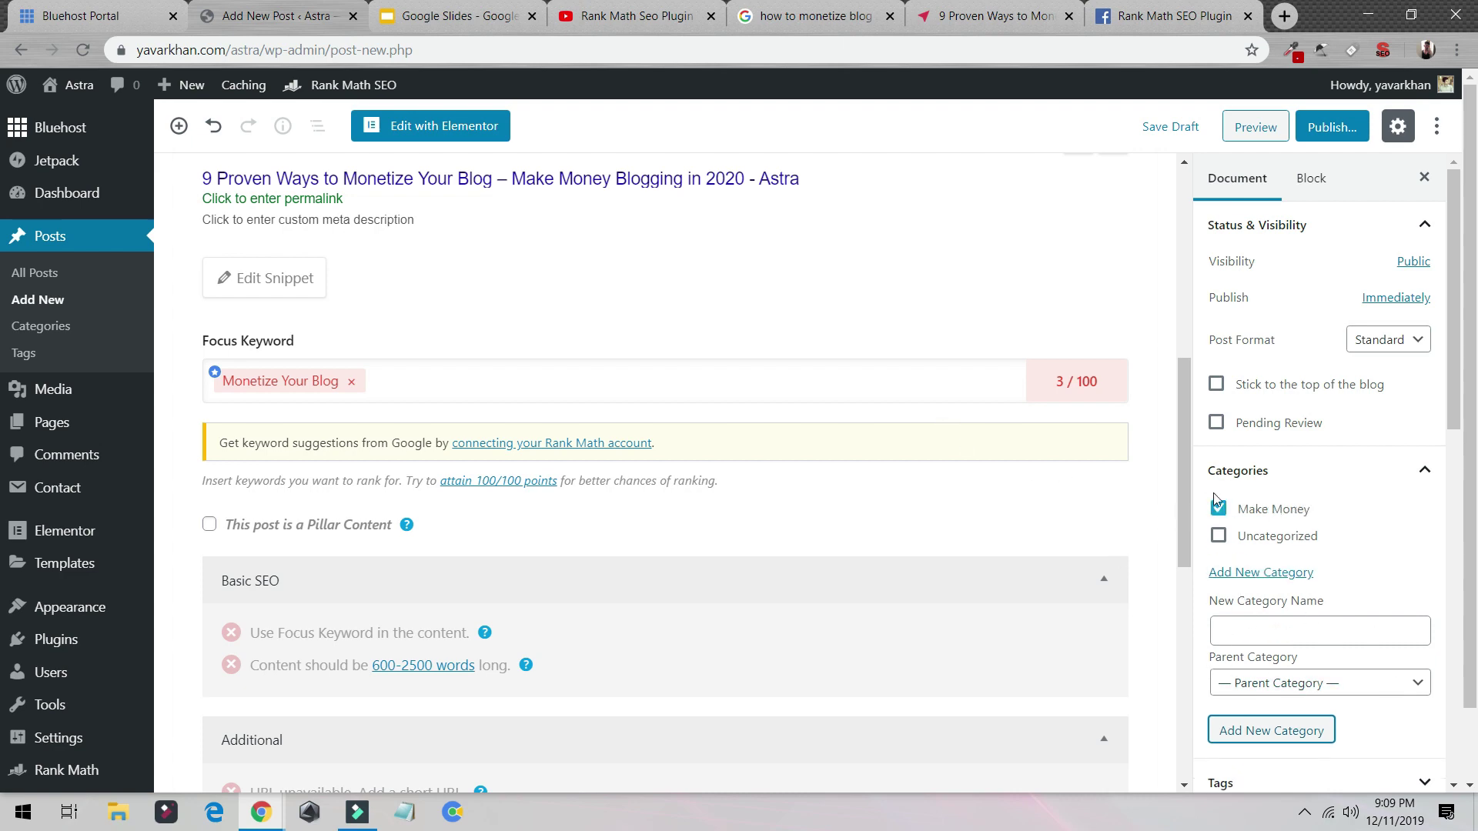
Step: Select the inuidea.com article from '1. Blog Advertisements' through section 4, Sponsored Blog Posts
{"action": "scroll", "coordinate": [613, 475], "scroll_direction": "up", "scroll_amount": 3}
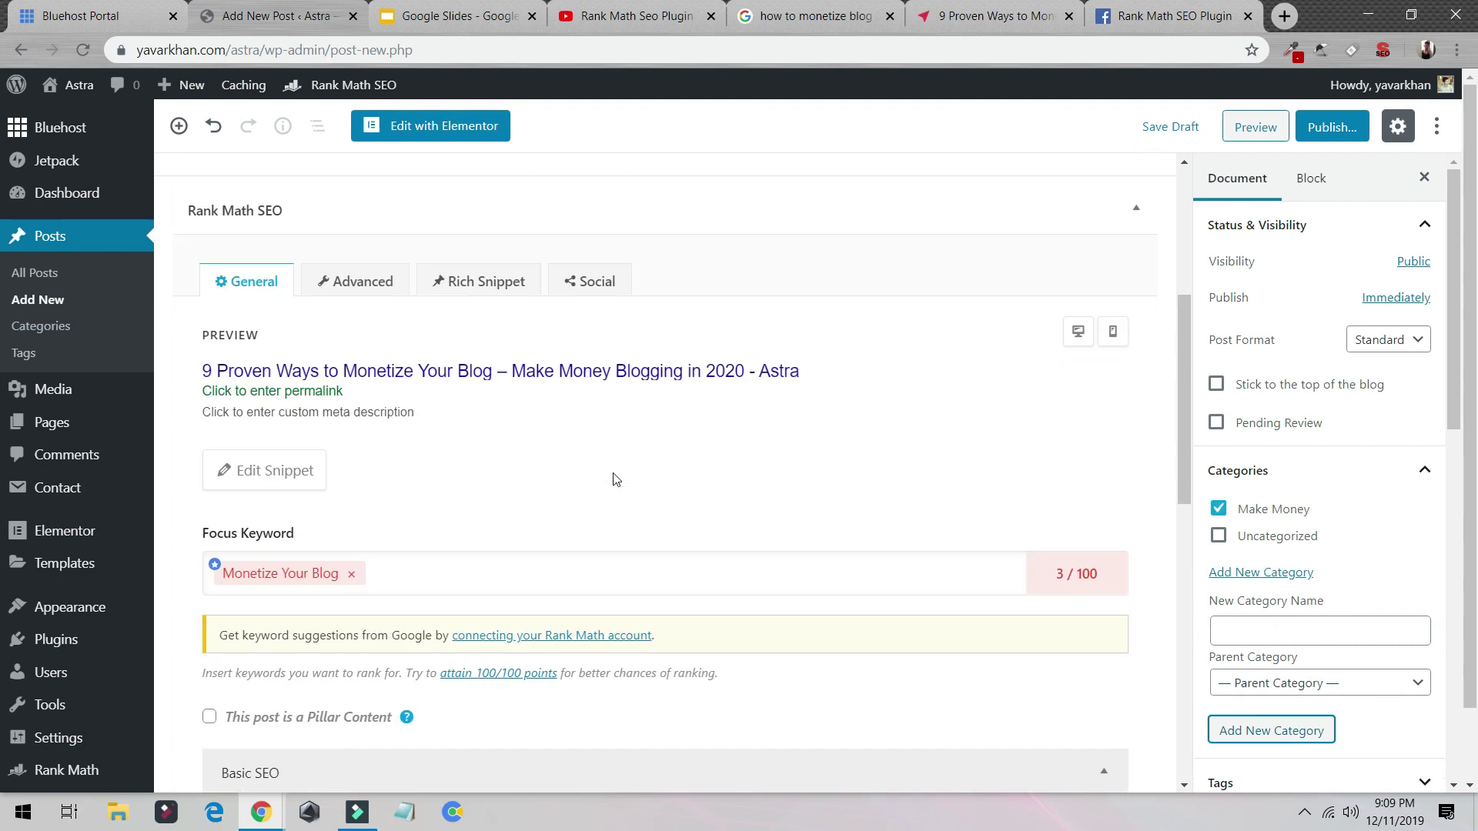
{"action": "scroll", "coordinate": [290, 454], "scroll_direction": "down", "scroll_amount": 5}
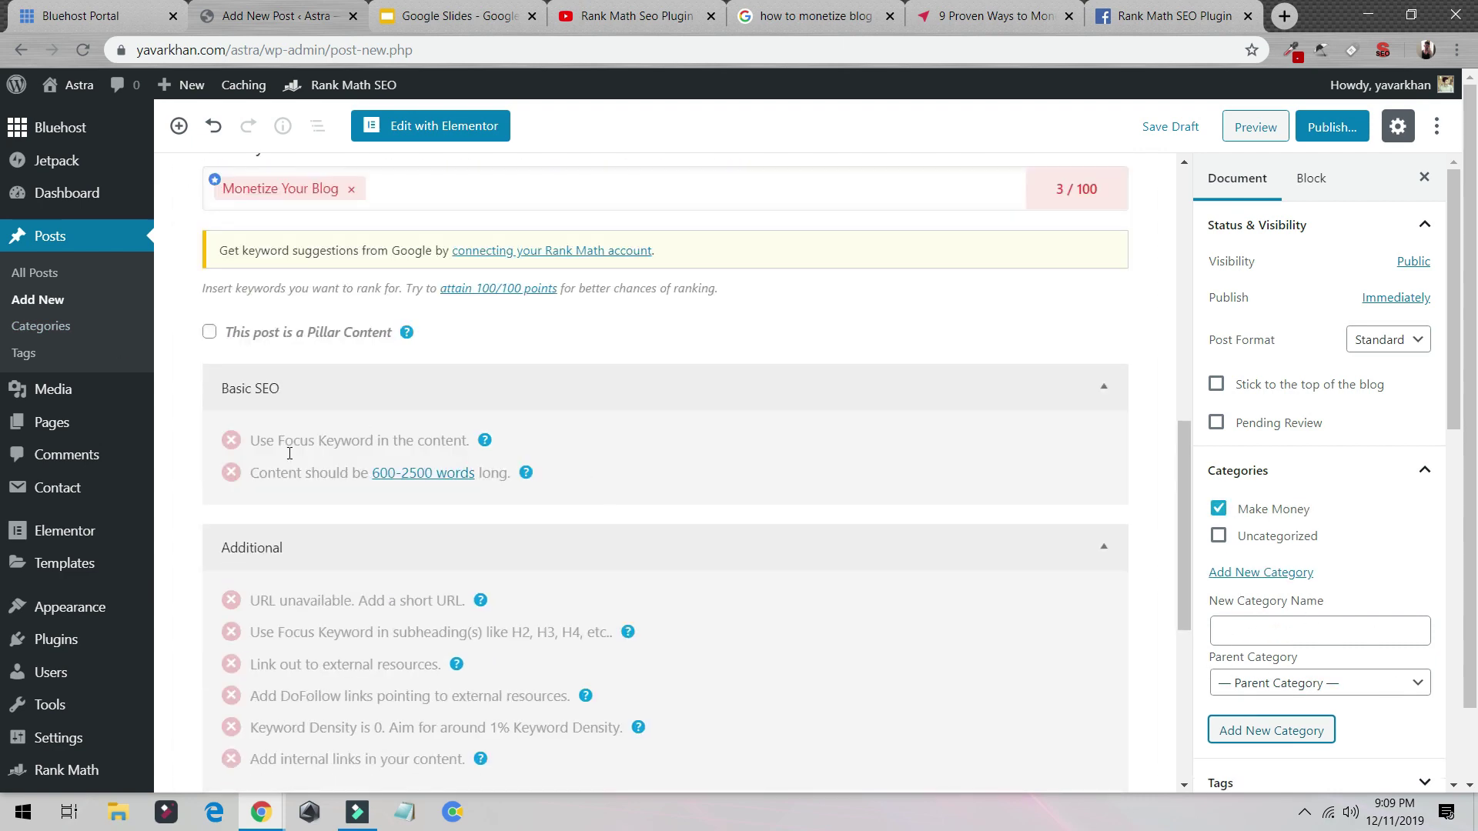
{"action": "left_click", "coordinate": [985, 6]}
{"action": "scroll", "coordinate": [534, 372], "scroll_direction": "down", "scroll_amount": 15}
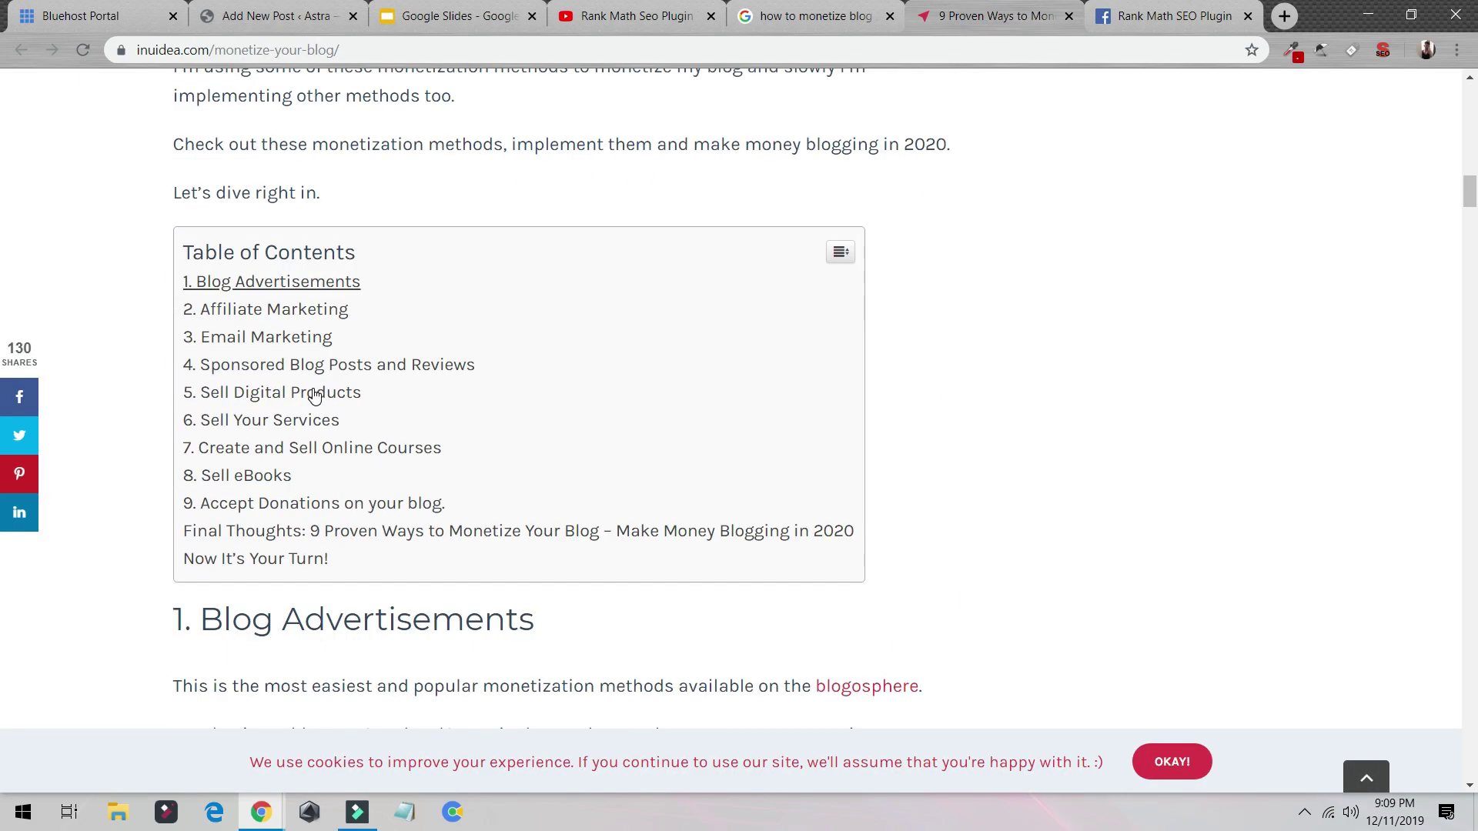
{"action": "scroll", "coordinate": [314, 395], "scroll_direction": "down", "scroll_amount": 10}
{"action": "scroll", "coordinate": [314, 384], "scroll_direction": "up", "scroll_amount": 2}
{"action": "scroll", "coordinate": [314, 377], "scroll_direction": "down", "scroll_amount": 12}
{"action": "scroll", "coordinate": [314, 364], "scroll_direction": "up", "scroll_amount": 4}
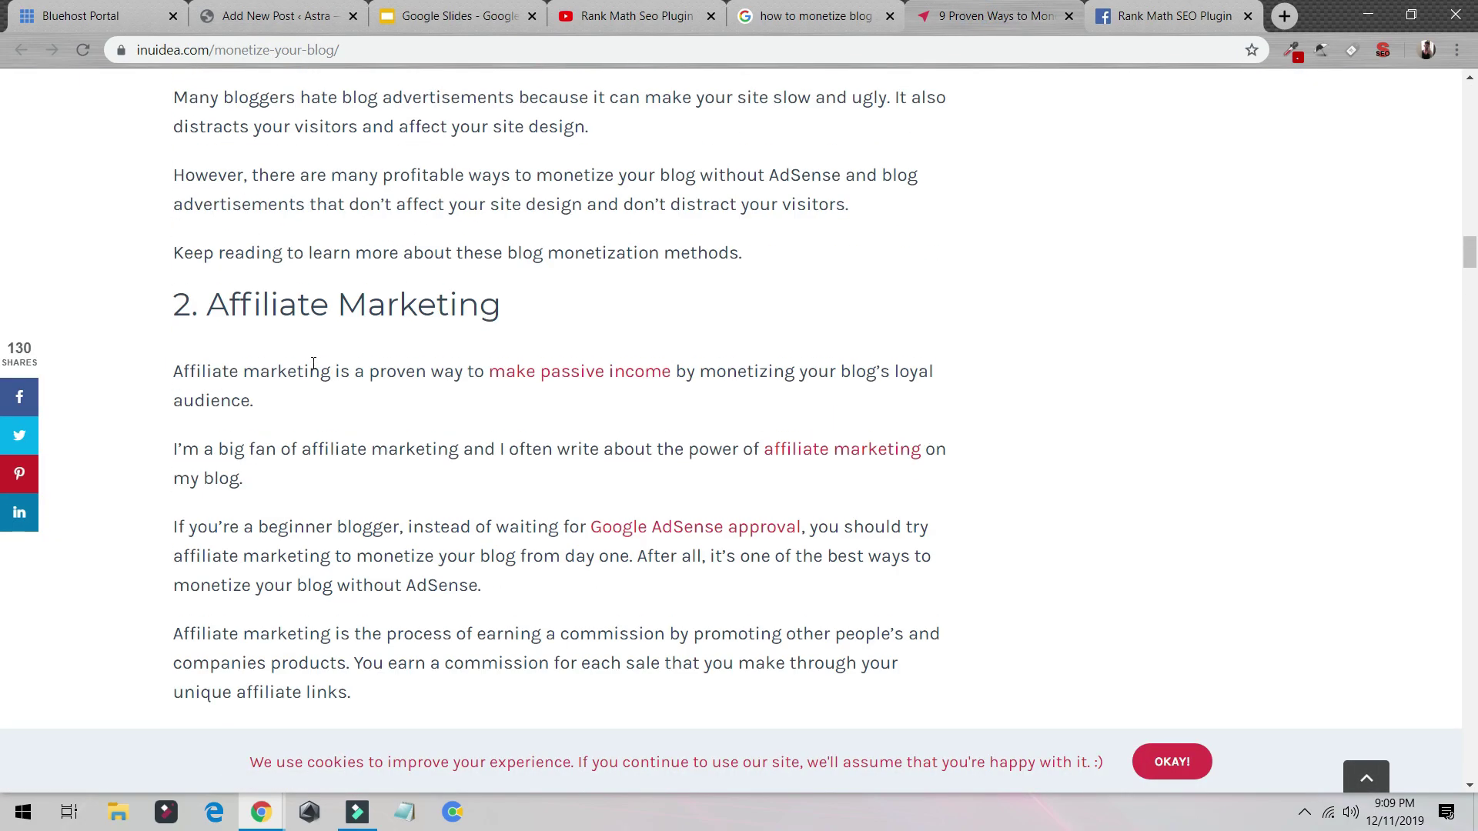
{"action": "scroll", "coordinate": [313, 368], "scroll_direction": "up", "scroll_amount": 14}
{"action": "left_click_drag", "start_coordinate": [156, 378], "coordinate": [854, 589]}
{"action": "scroll", "coordinate": [759, 561], "scroll_direction": "down", "scroll_amount": 20}
{"action": "scroll", "coordinate": [739, 469], "scroll_direction": "down", "scroll_amount": 5}
{"action": "scroll", "coordinate": [310, 432], "scroll_direction": "up", "scroll_amount": 3}
{"action": "scroll", "coordinate": [808, 396], "scroll_direction": "down", "scroll_amount": 10}
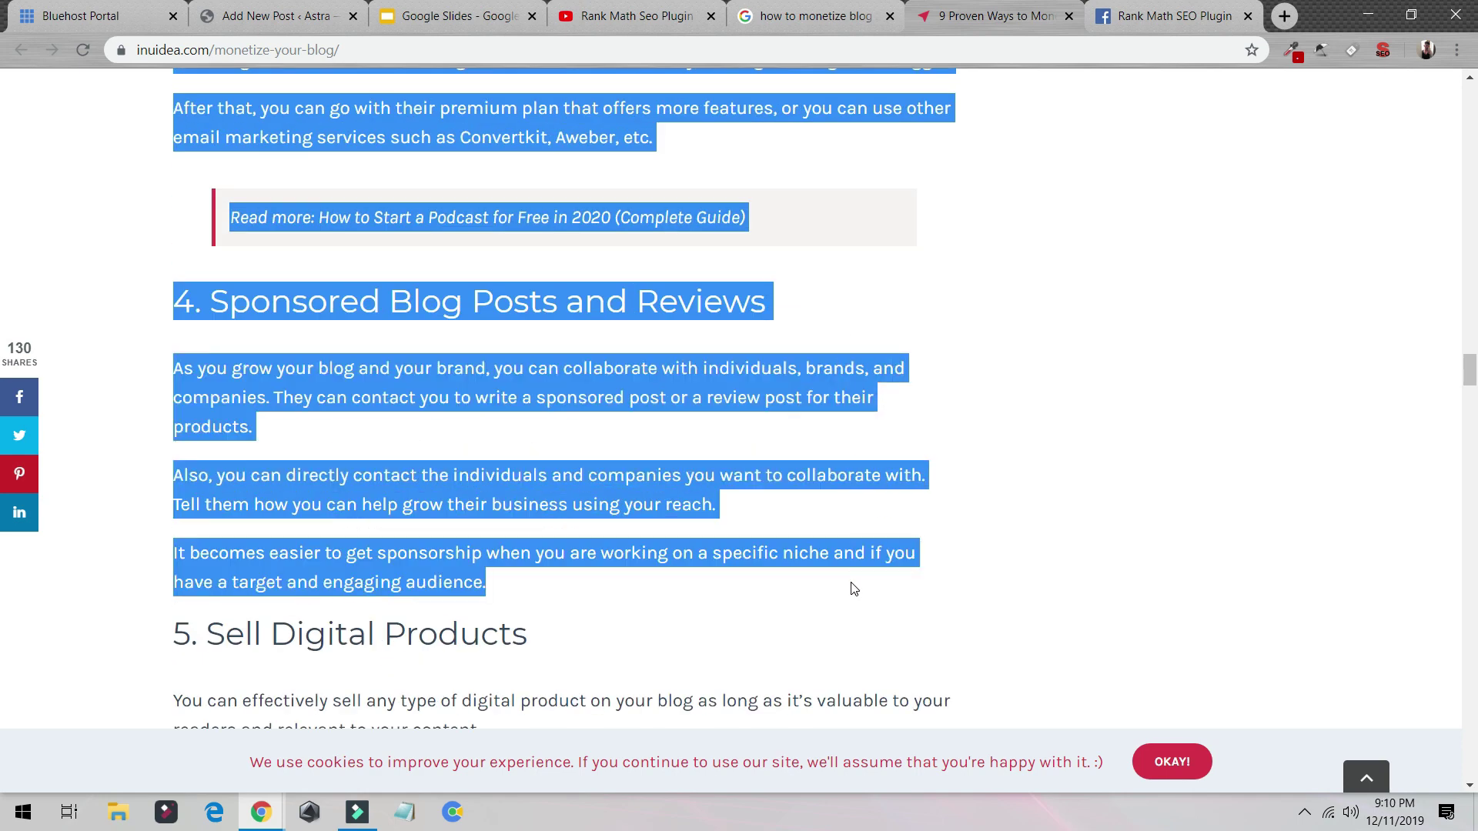
{"action": "left_click", "coordinate": [304, 6]}
{"action": "scroll", "coordinate": [439, 247], "scroll_direction": "up", "scroll_amount": 5}
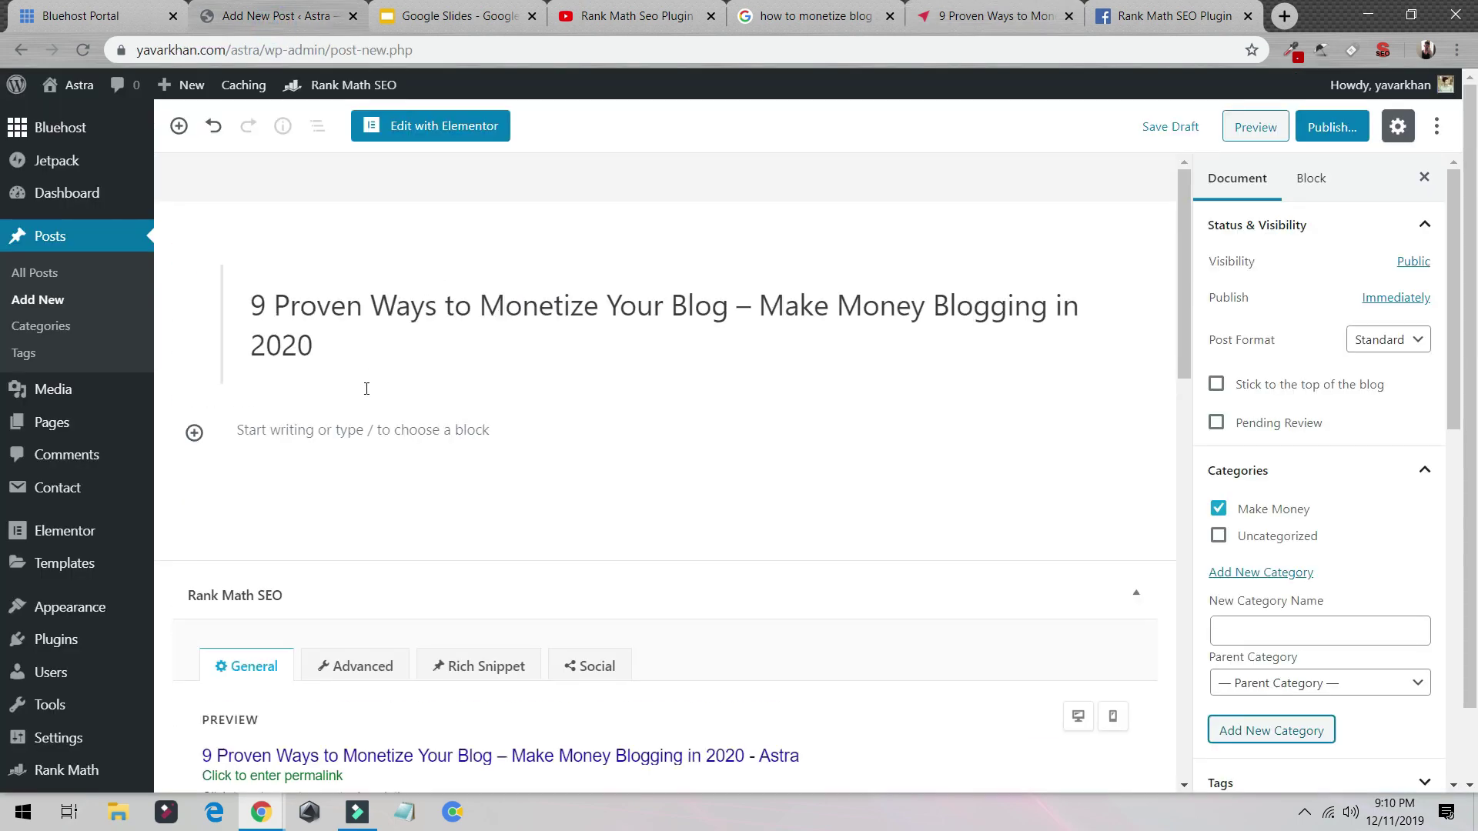
Step: Paste the copied article sections into the empty post body and select the affiliate diagram
{"action": "left_click", "coordinate": [339, 427]}
{"action": "key", "text": "ctrl+v"}
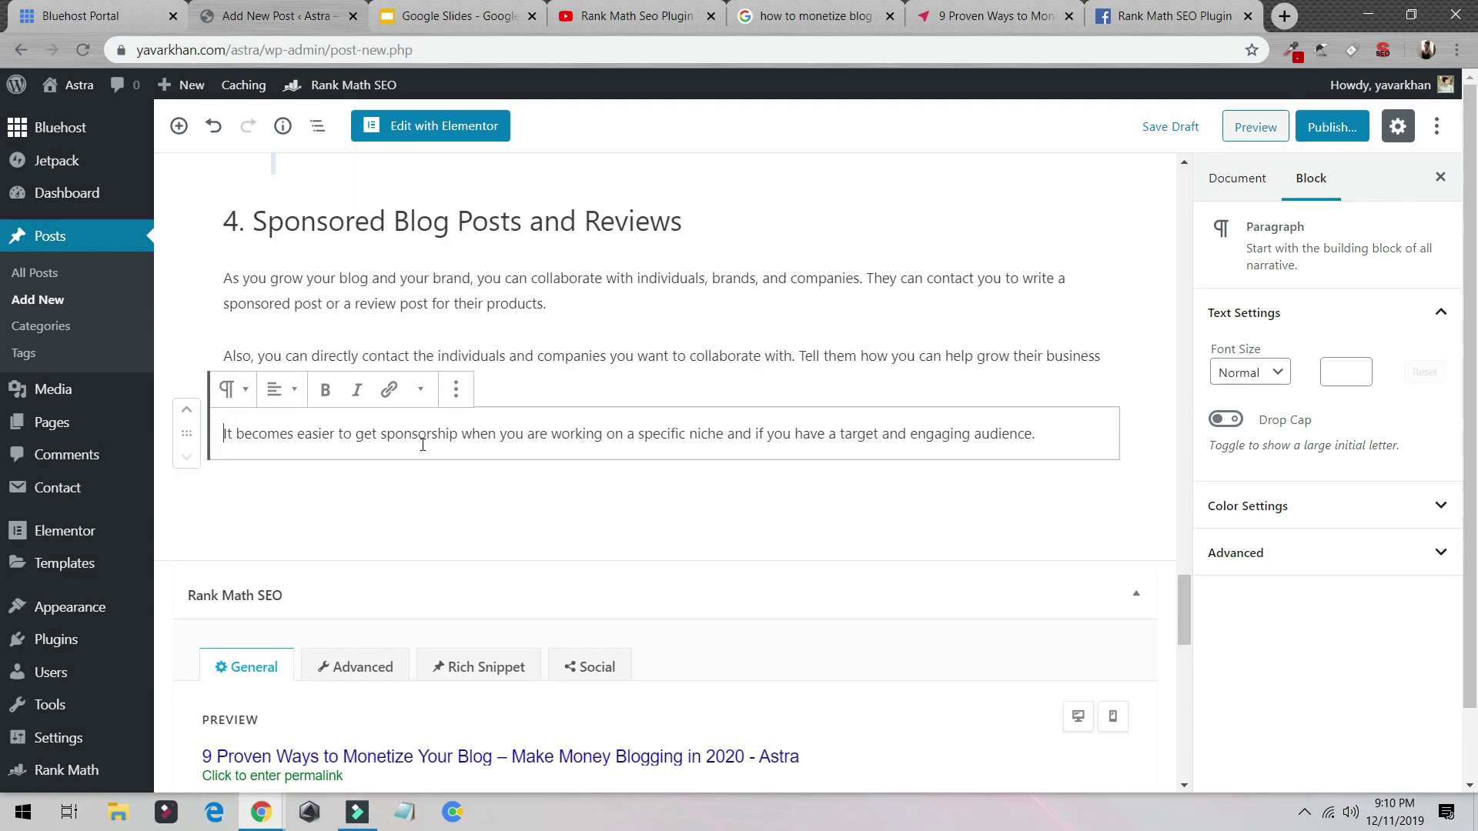
{"action": "scroll", "coordinate": [428, 438], "scroll_direction": "up", "scroll_amount": 10}
{"action": "scroll", "coordinate": [485, 439], "scroll_direction": "up", "scroll_amount": 5}
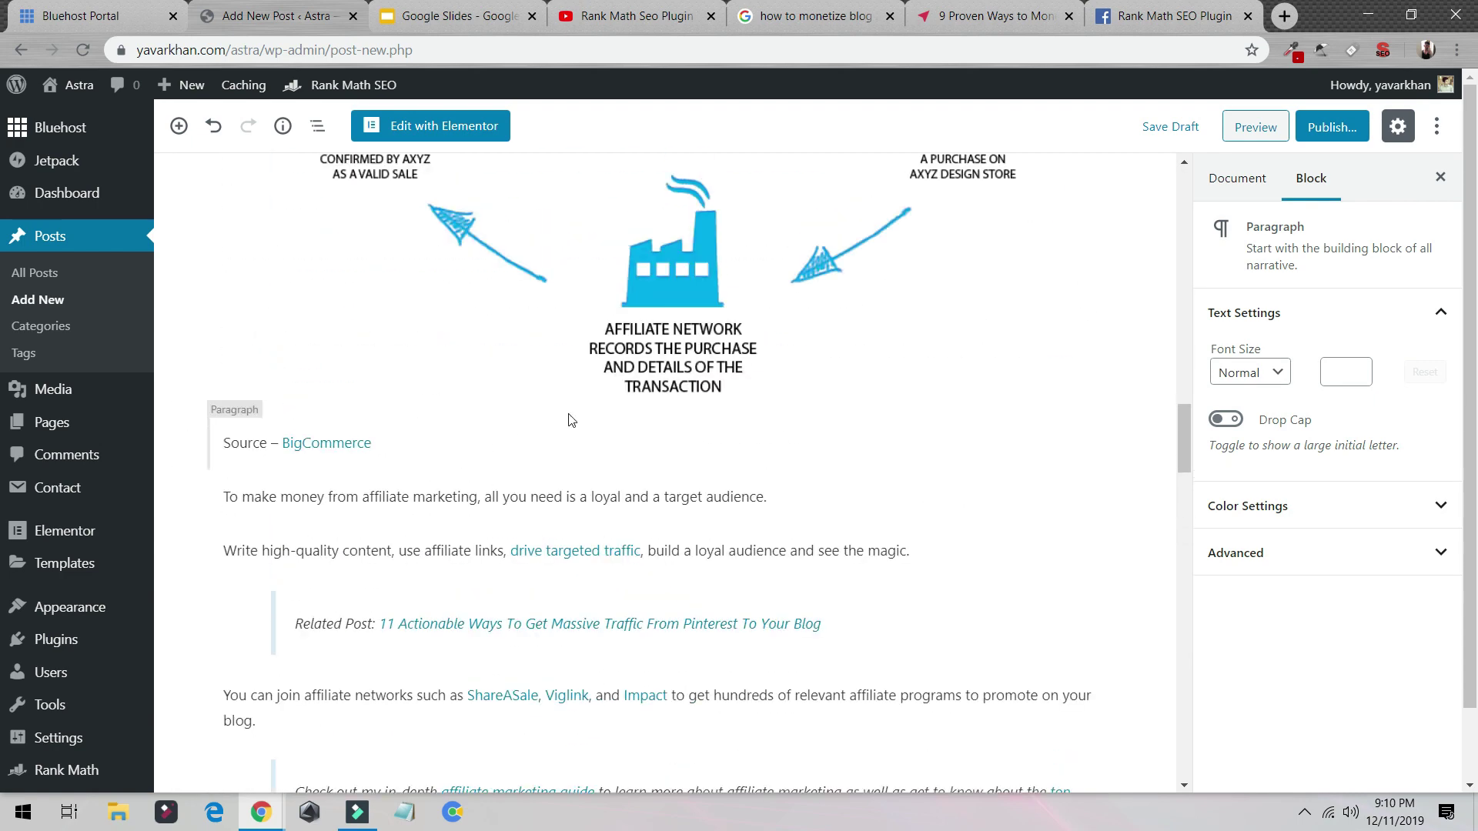
{"action": "left_click", "coordinate": [627, 358]}
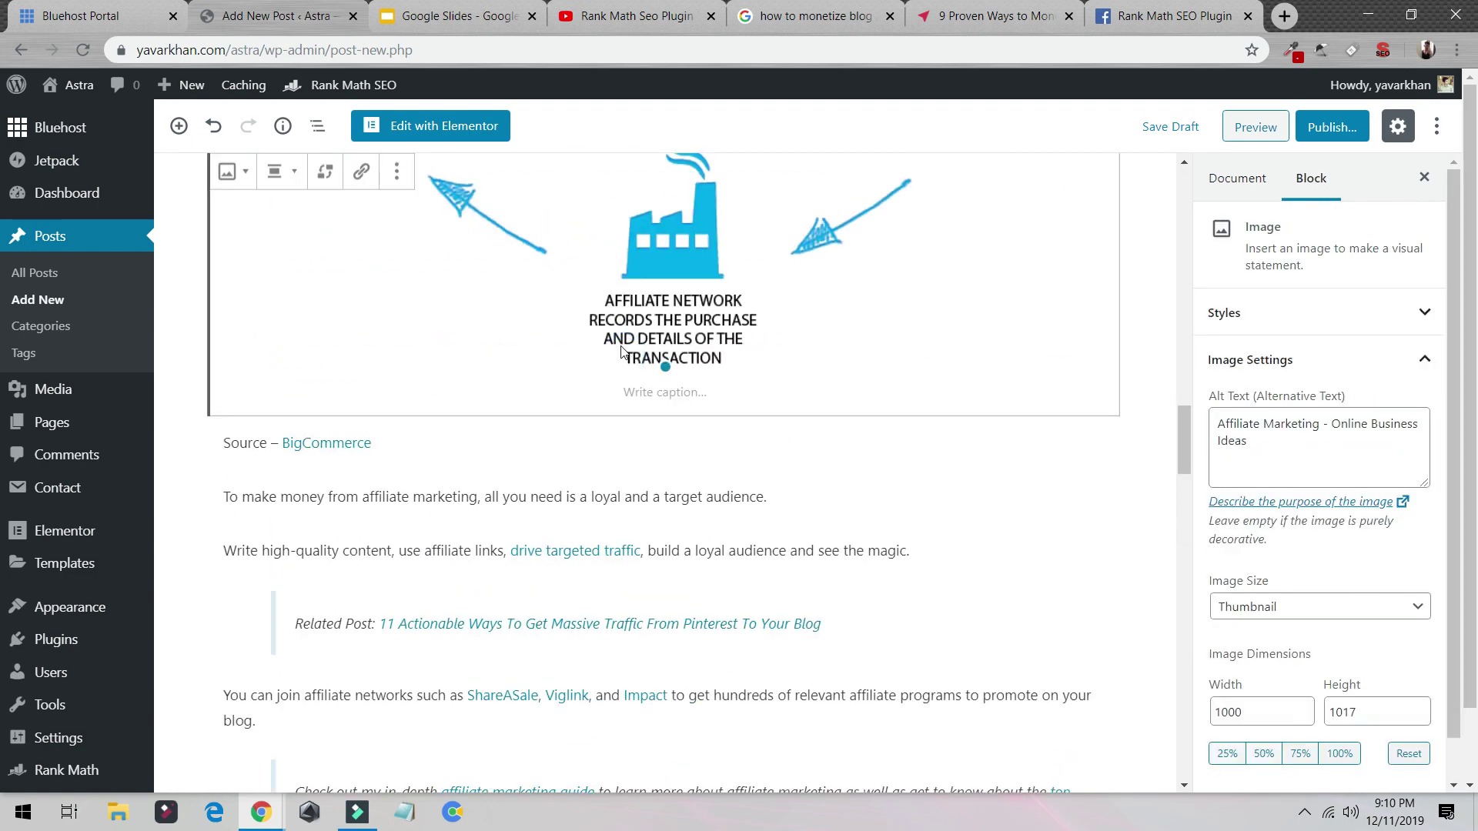
Step: Change the number in the post title from 9 to 4
{"action": "scroll", "coordinate": [622, 355], "scroll_direction": "up", "scroll_amount": 5}
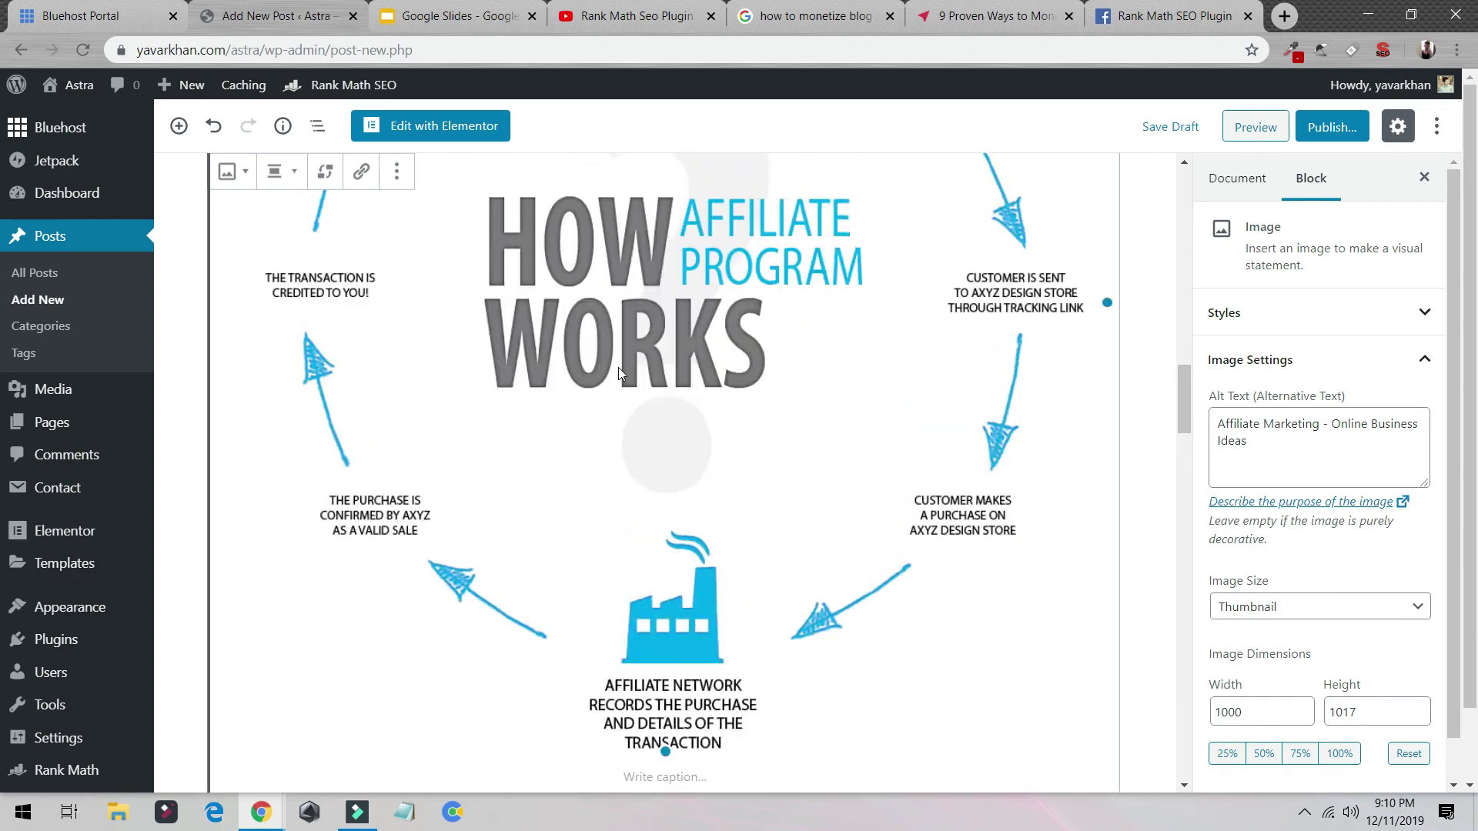
{"action": "scroll", "coordinate": [617, 367], "scroll_direction": "up", "scroll_amount": 15}
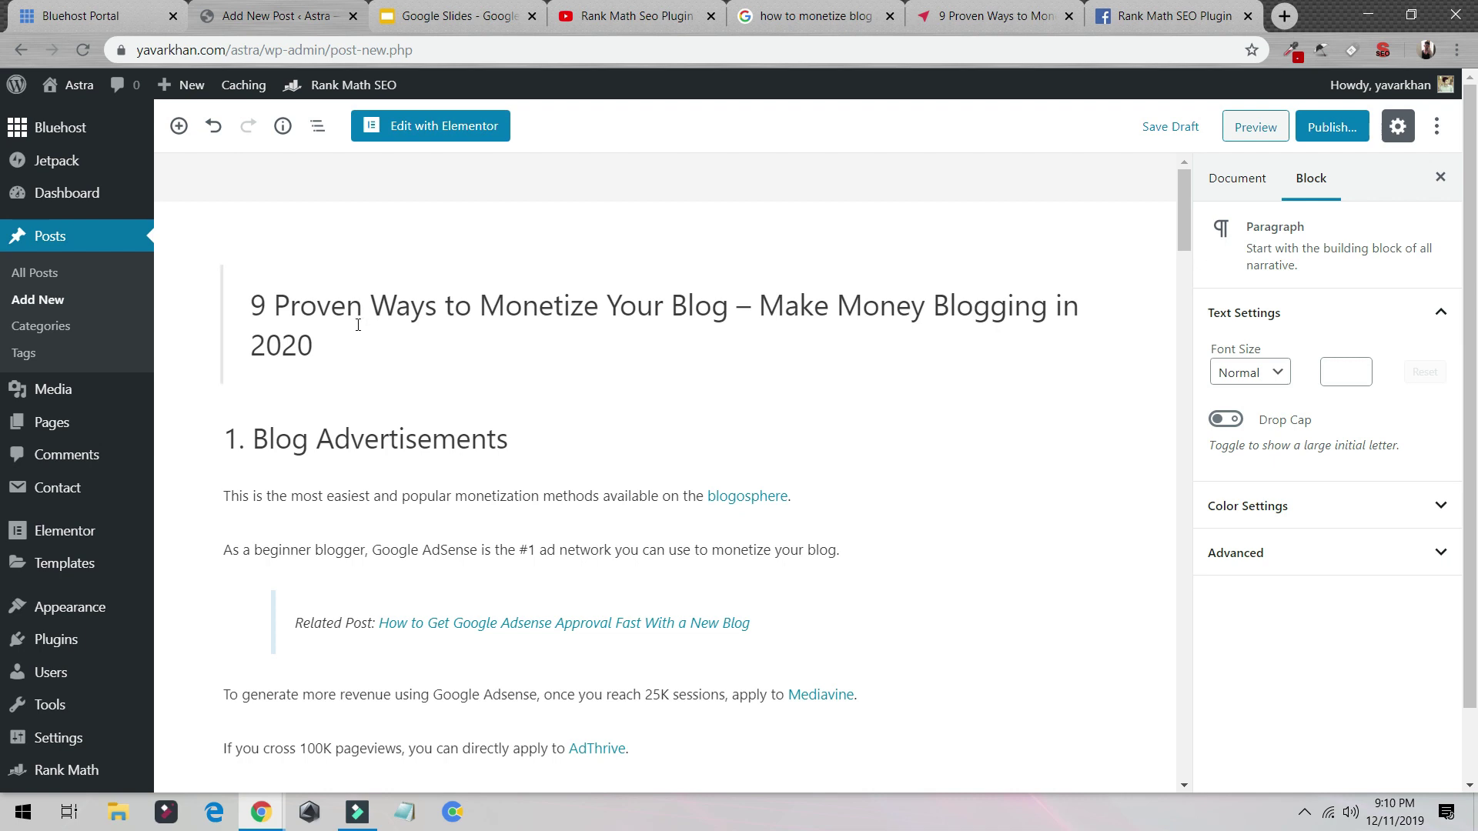
{"action": "double_click", "coordinate": [260, 308]}
{"action": "type", "text": "4"}
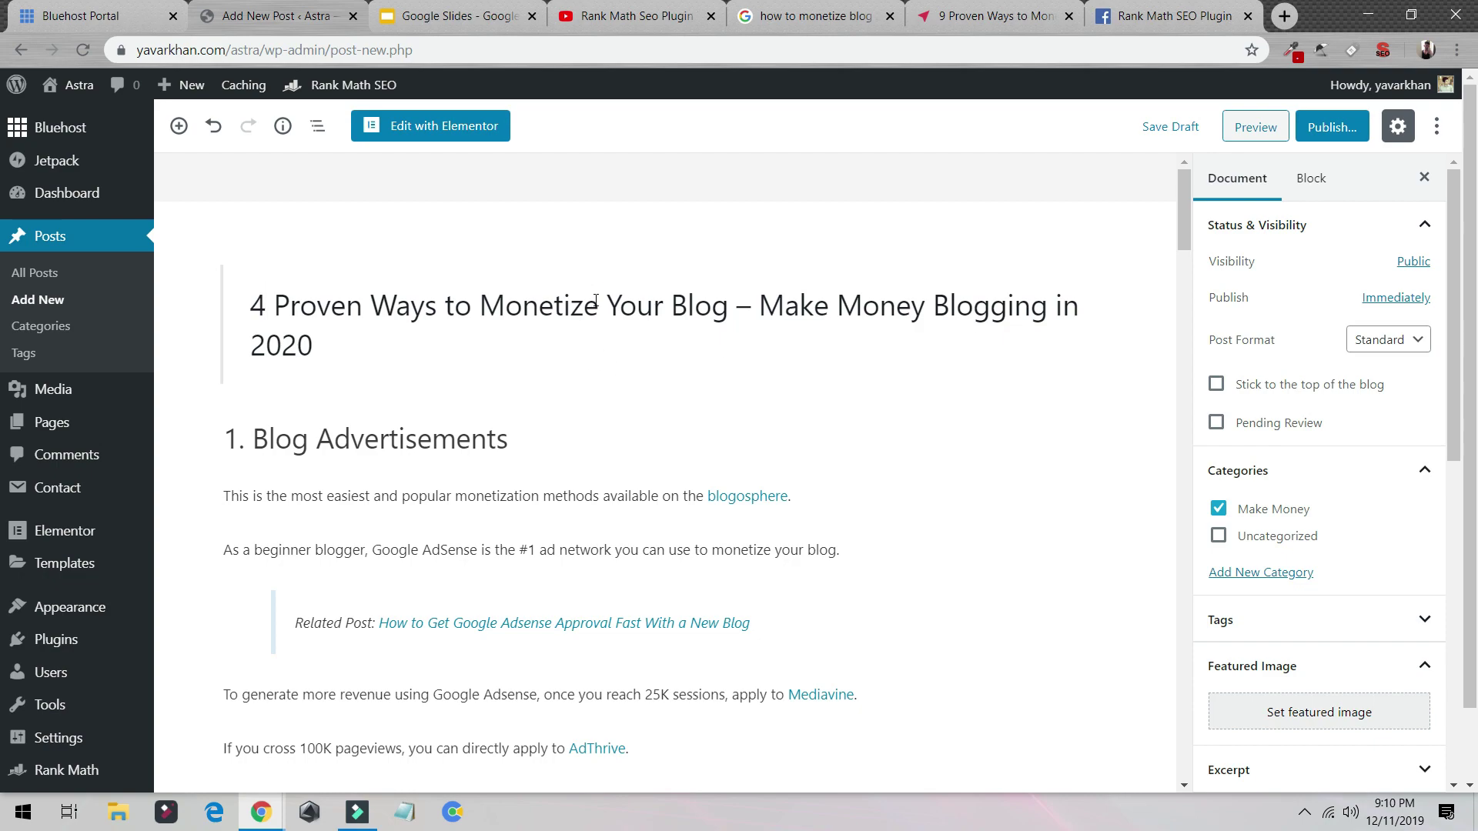
{"action": "scroll", "coordinate": [585, 346], "scroll_direction": "down", "scroll_amount": 20}
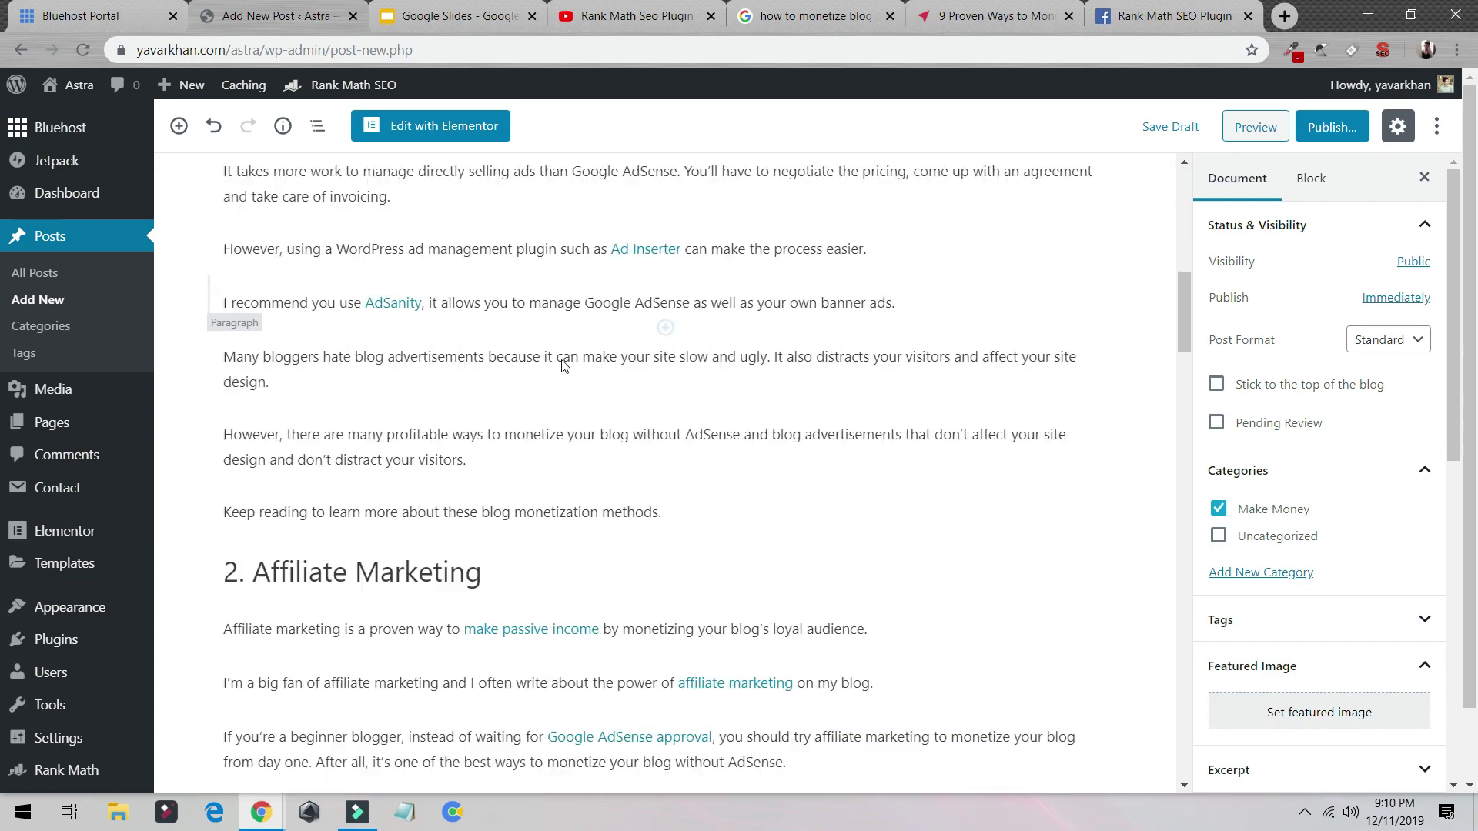
{"action": "scroll", "coordinate": [597, 360], "scroll_direction": "down", "scroll_amount": 20}
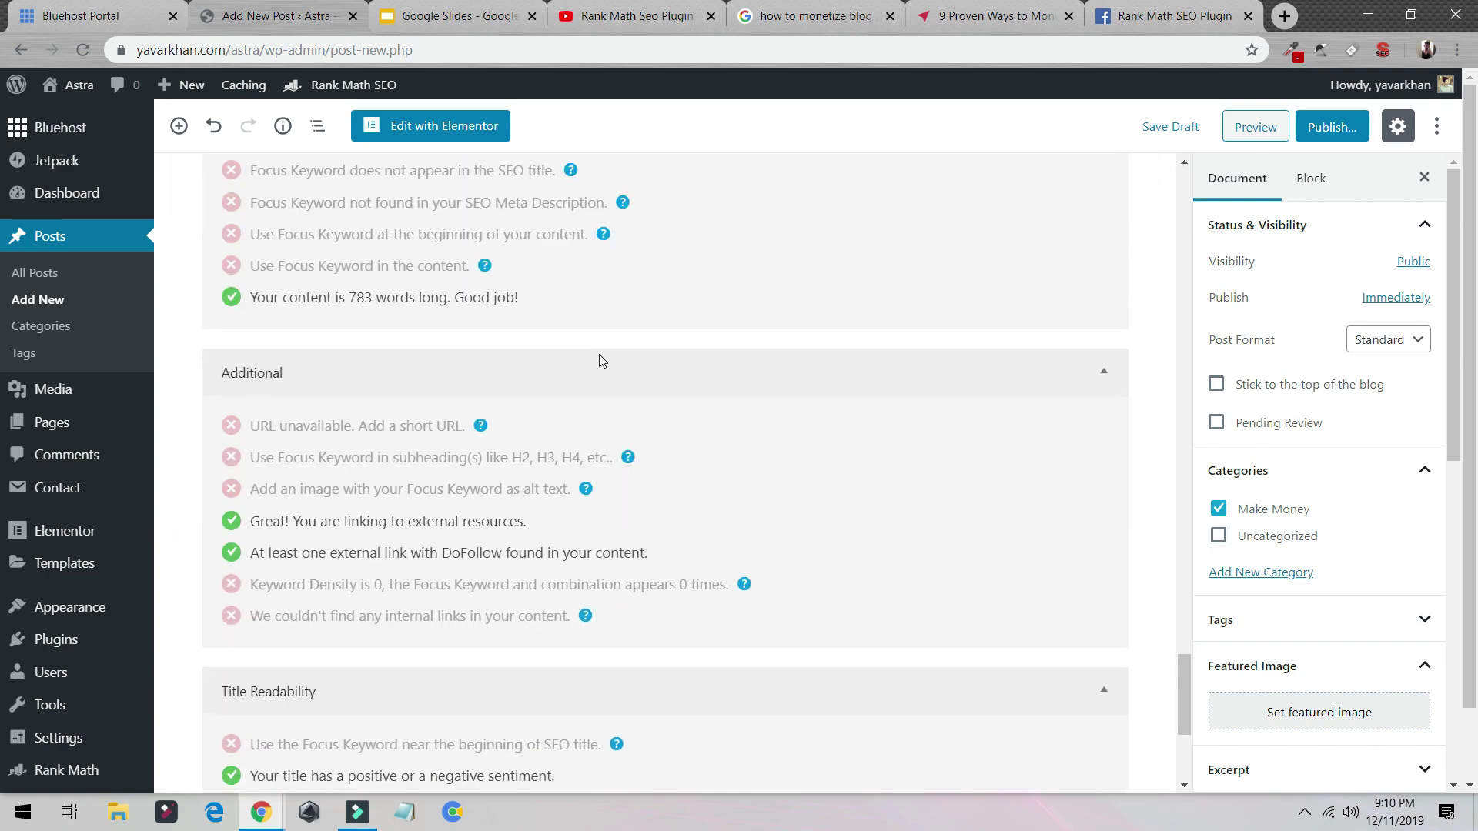
{"action": "scroll", "coordinate": [606, 364], "scroll_direction": "up", "scroll_amount": 20}
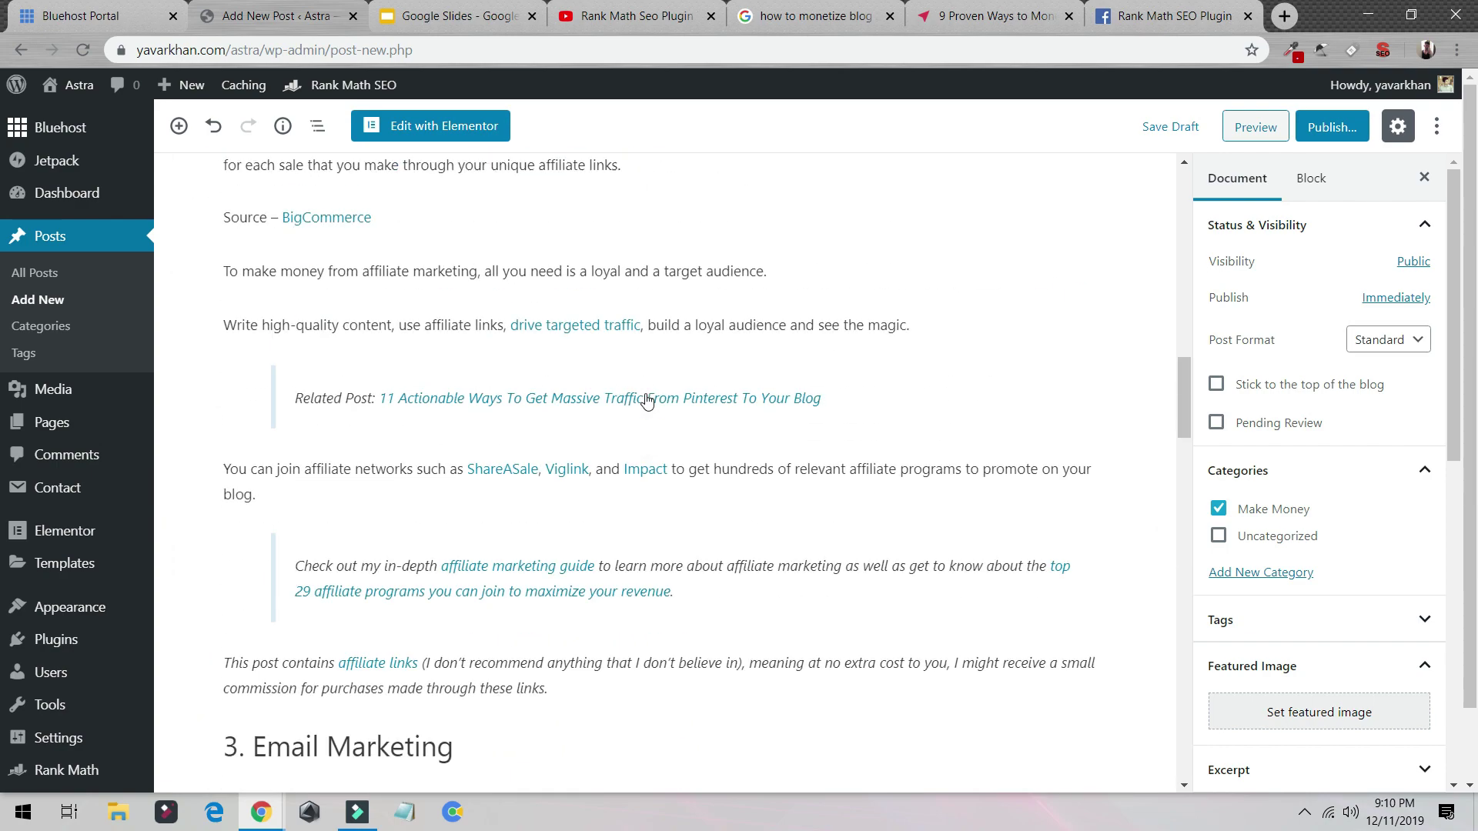
{"action": "left_click_drag", "start_coordinate": [235, 441], "coordinate": [486, 440]}
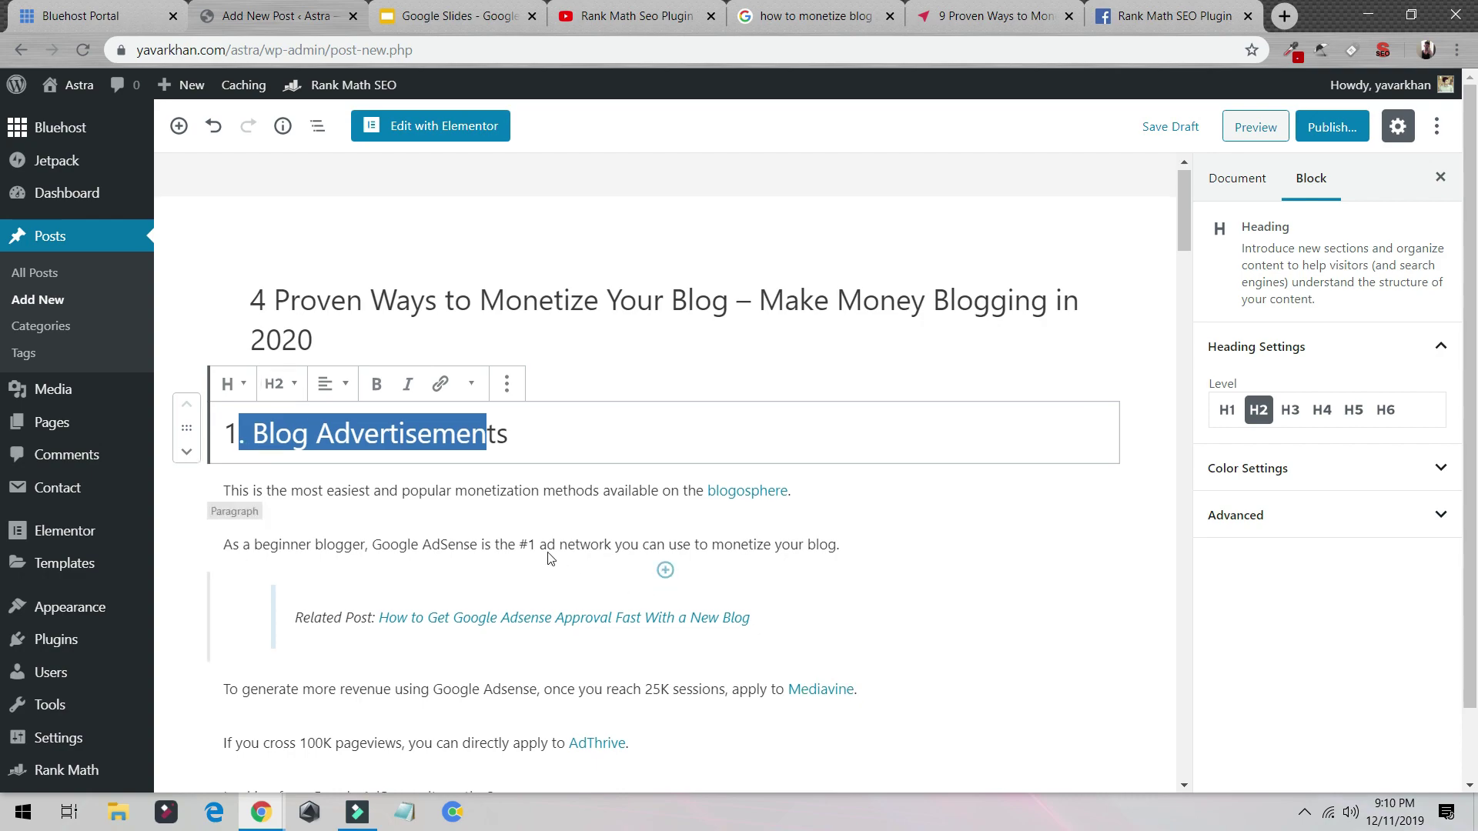
{"action": "scroll", "coordinate": [206, 436], "scroll_direction": "down", "scroll_amount": 12}
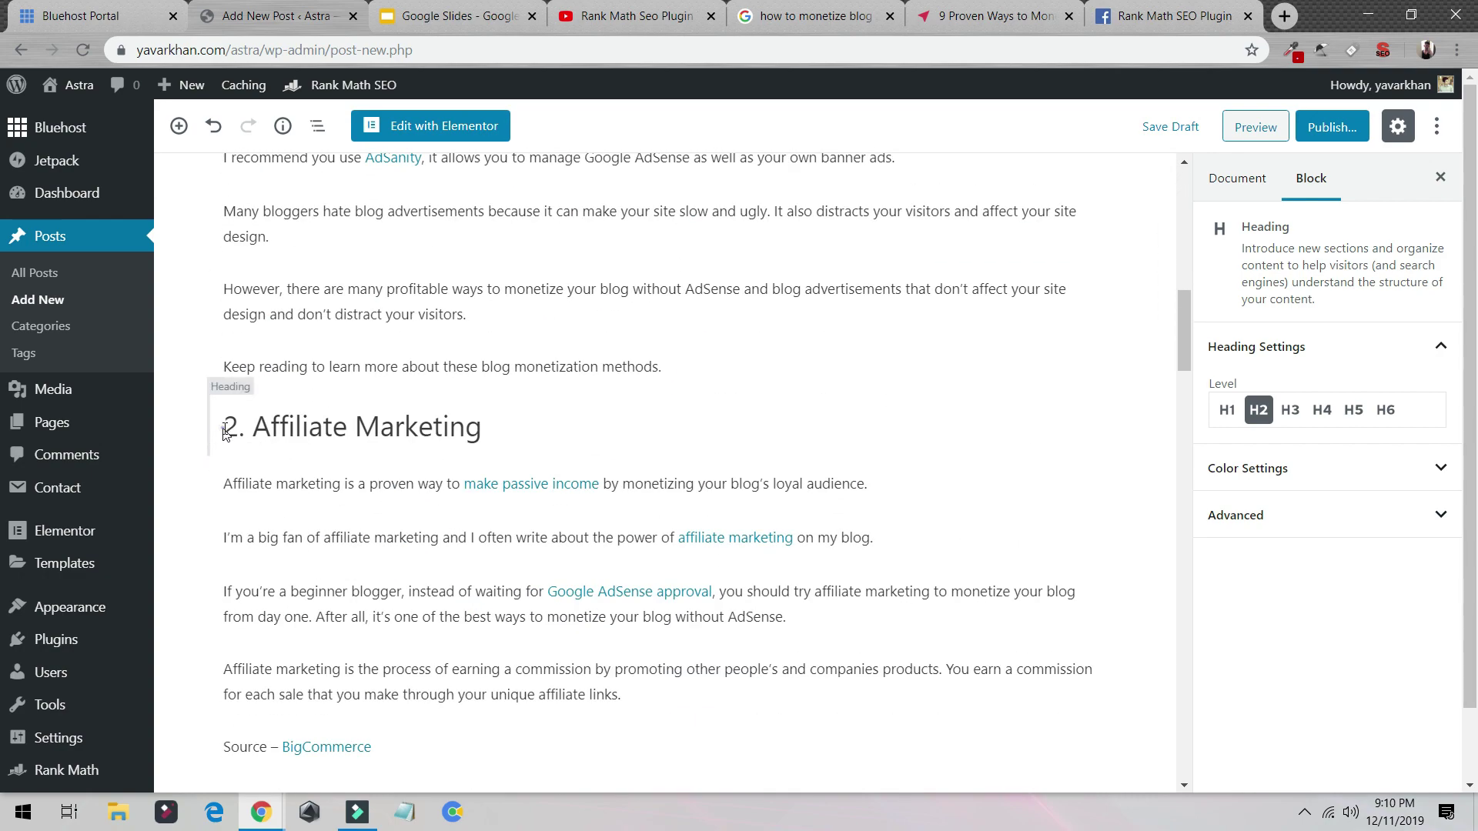
{"action": "left_click_drag", "start_coordinate": [225, 433], "coordinate": [485, 436]}
{"action": "scroll", "coordinate": [225, 477], "scroll_direction": "down", "scroll_amount": 13}
{"action": "left_click", "coordinate": [226, 502]}
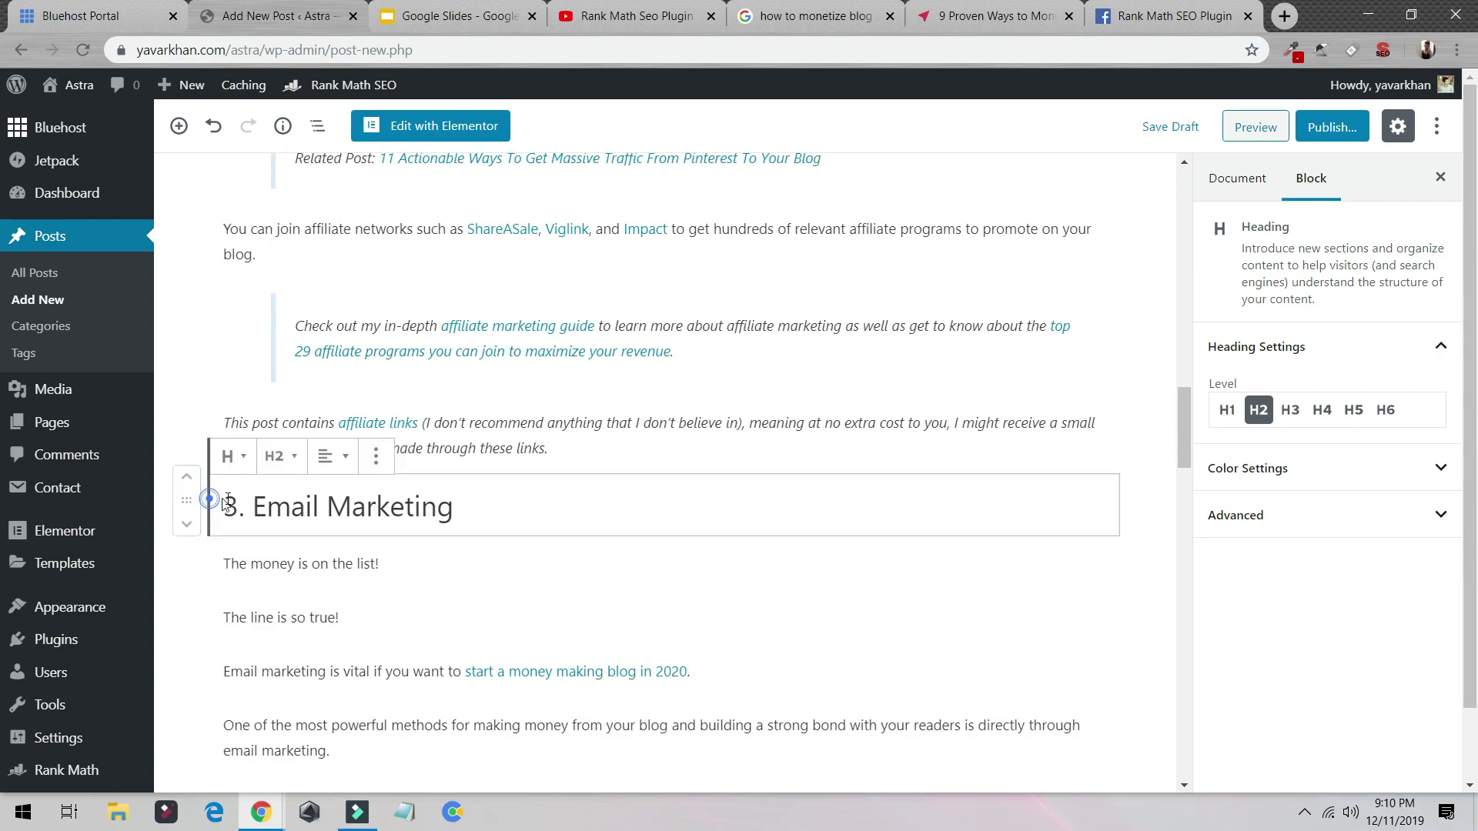
{"action": "scroll", "coordinate": [593, 559], "scroll_direction": "down", "scroll_amount": 3}
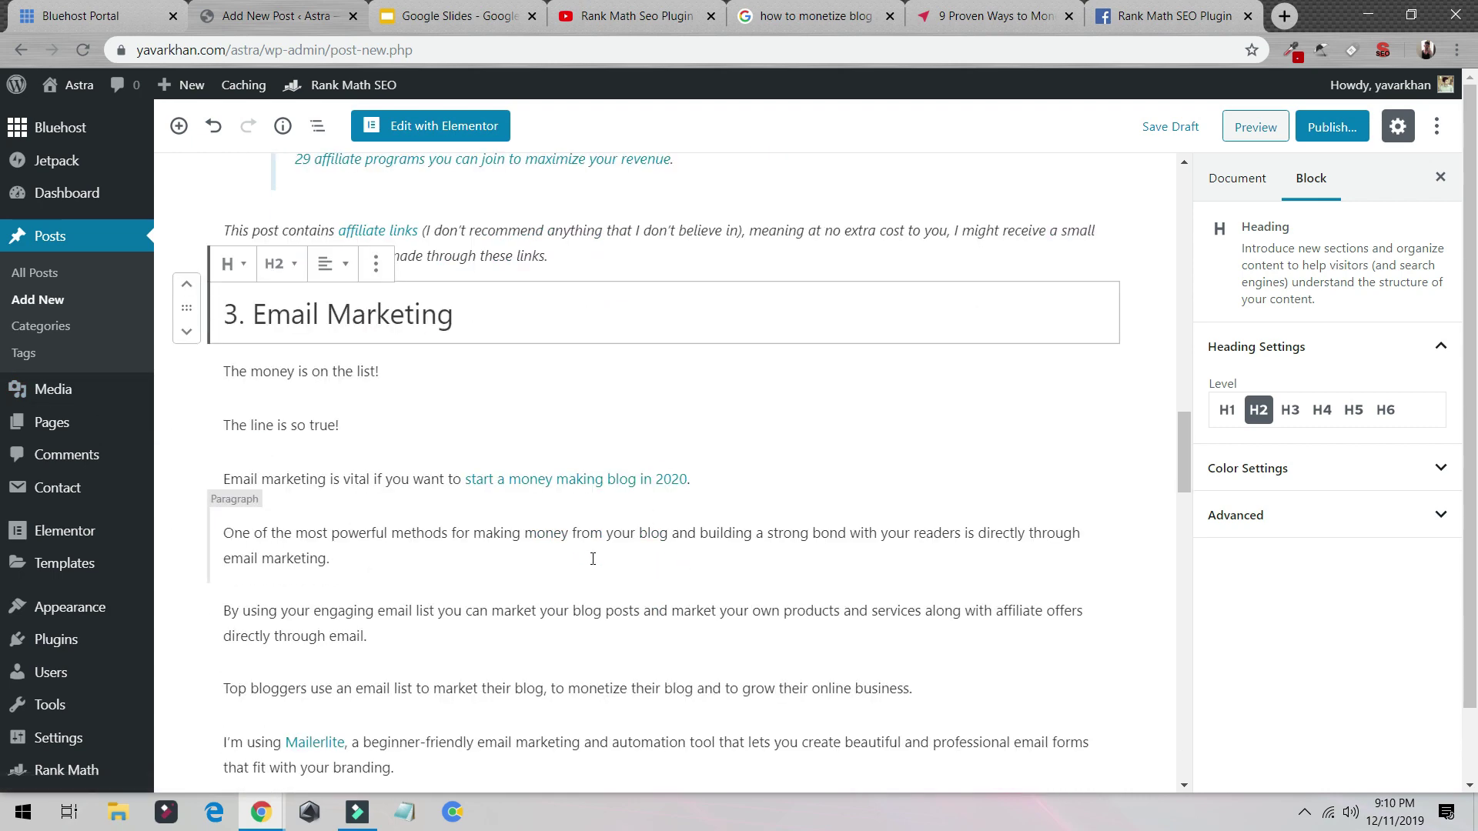
{"action": "scroll", "coordinate": [574, 545], "scroll_direction": "down", "scroll_amount": 5}
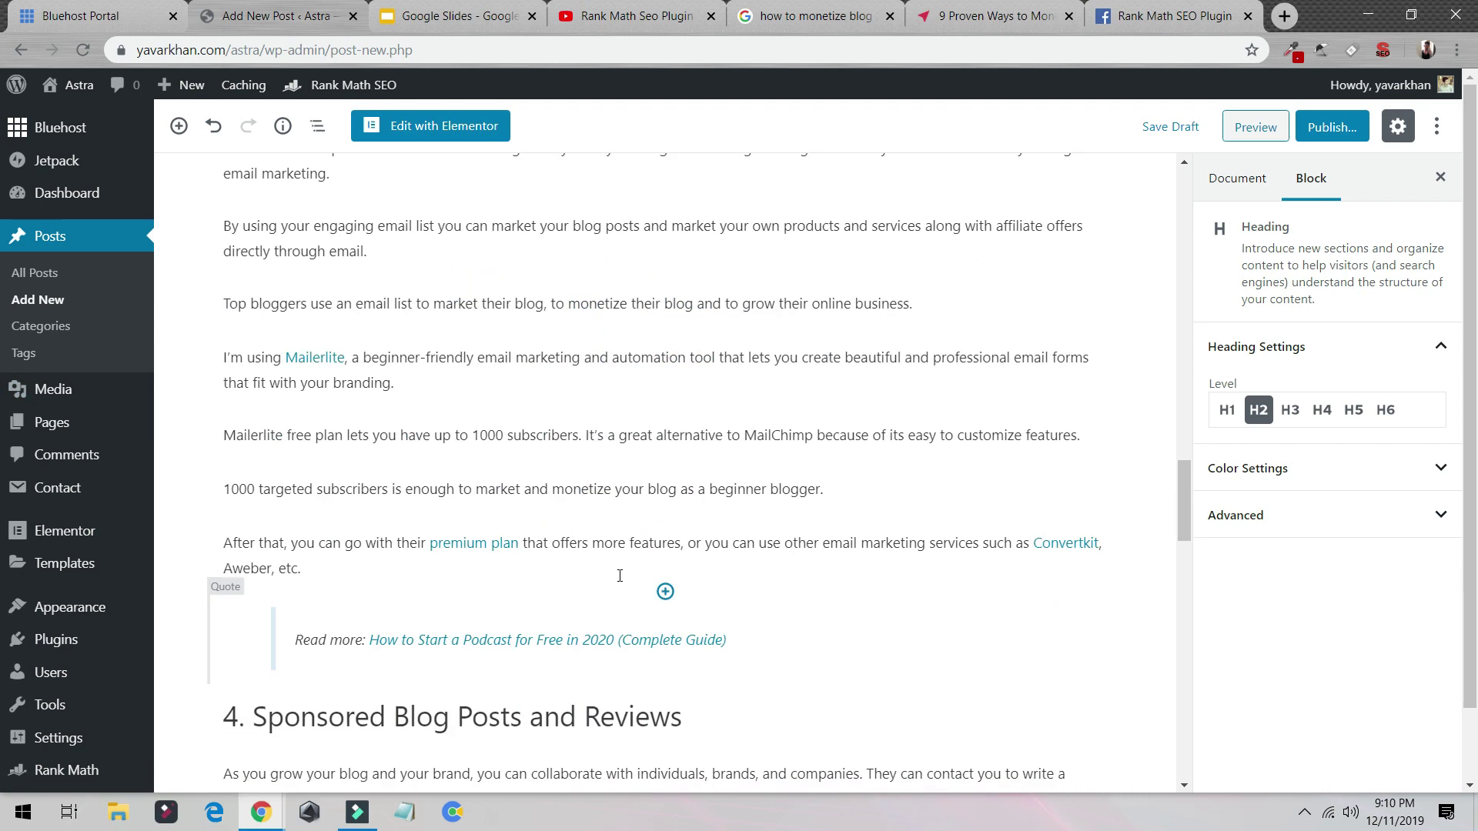
Step: Open Installed Plugins in a new tab and highlight the Ultimate Blocks entry
{"action": "left_click", "coordinate": [55, 641], "text": "ctrl"}
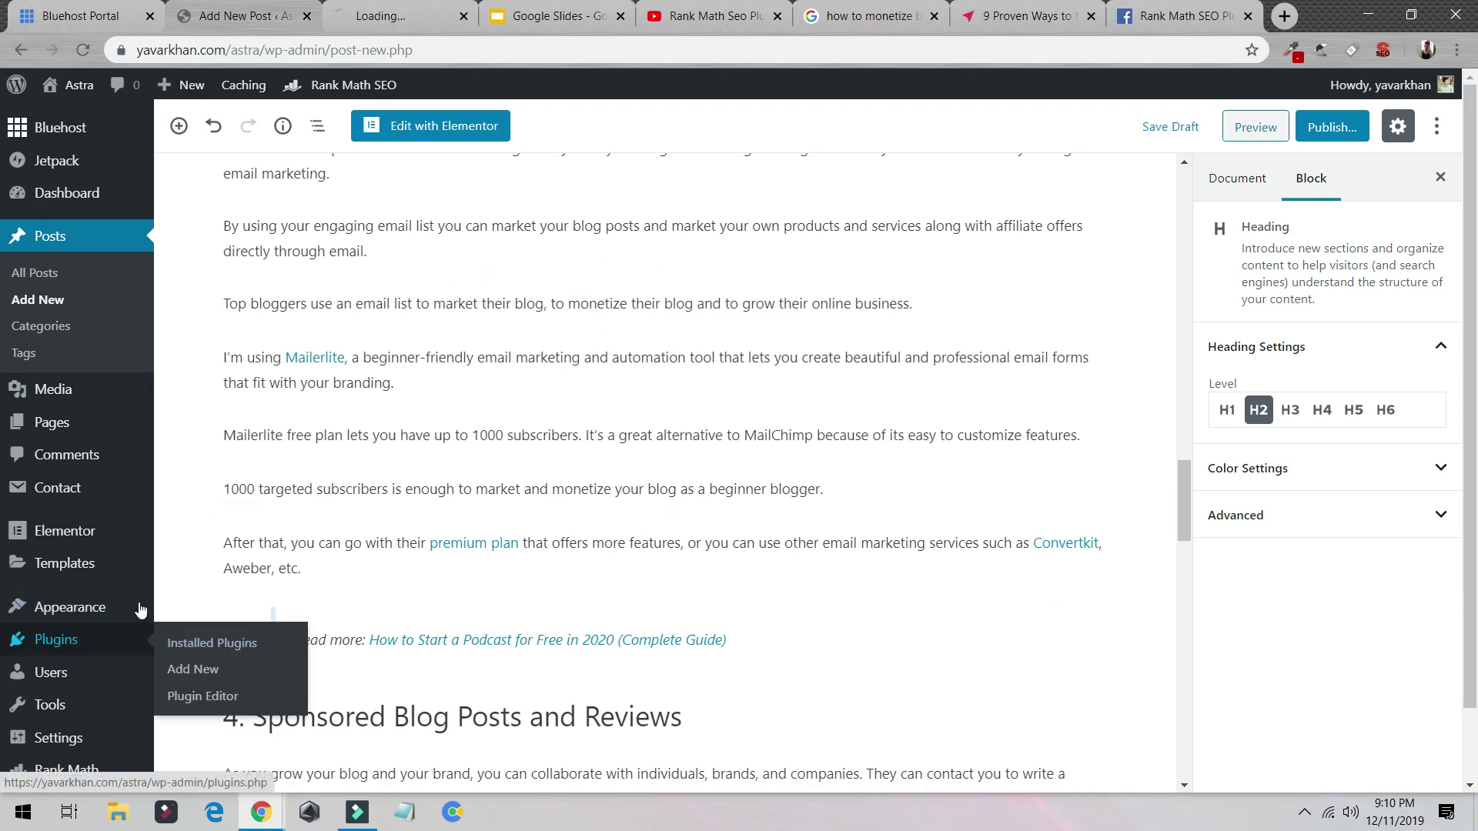
{"action": "left_click", "coordinate": [380, 8]}
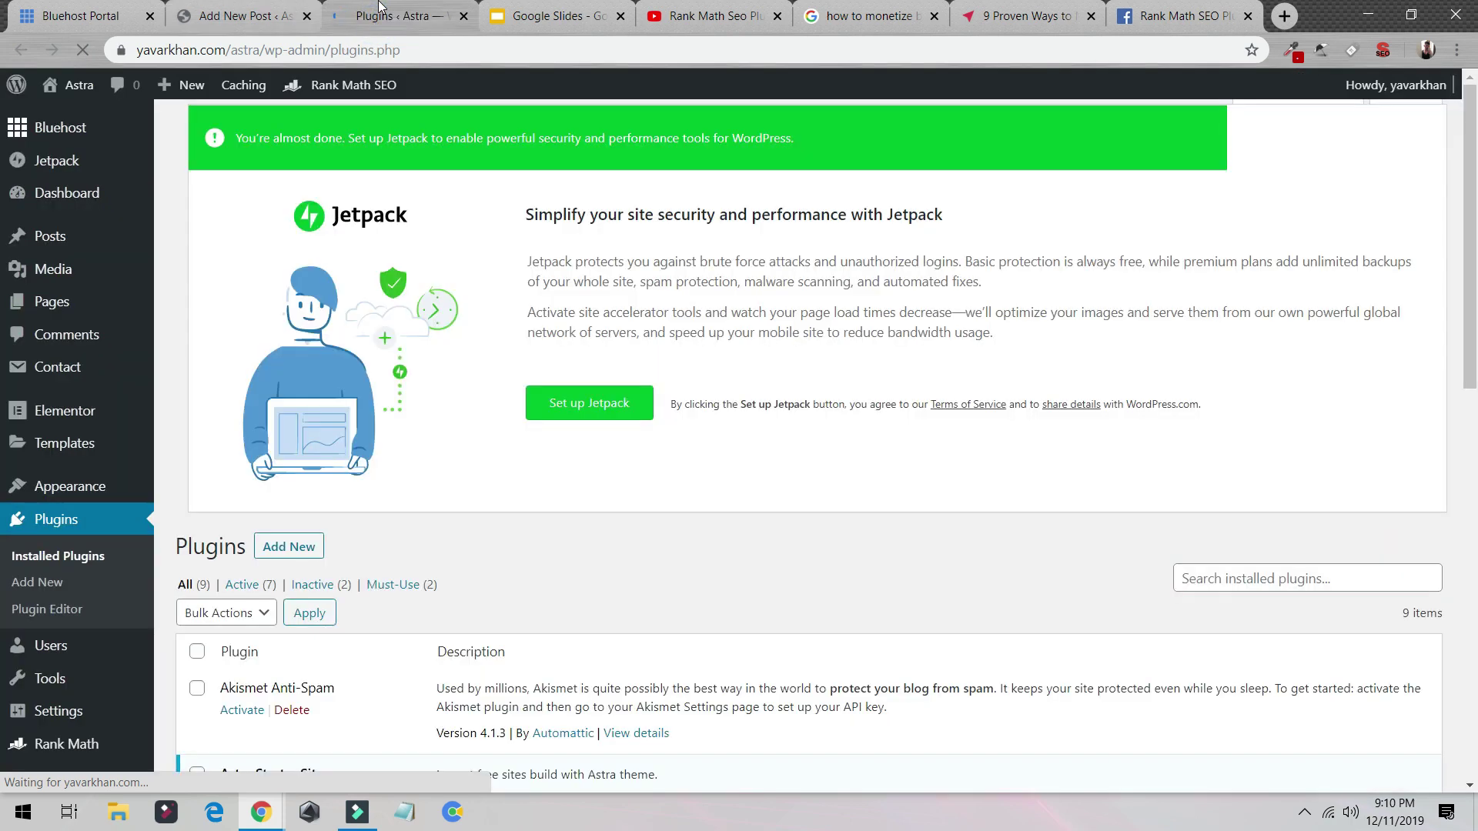
{"action": "scroll", "coordinate": [356, 271], "scroll_direction": "down", "scroll_amount": 8}
{"action": "scroll", "coordinate": [357, 270], "scroll_direction": "down", "scroll_amount": 3}
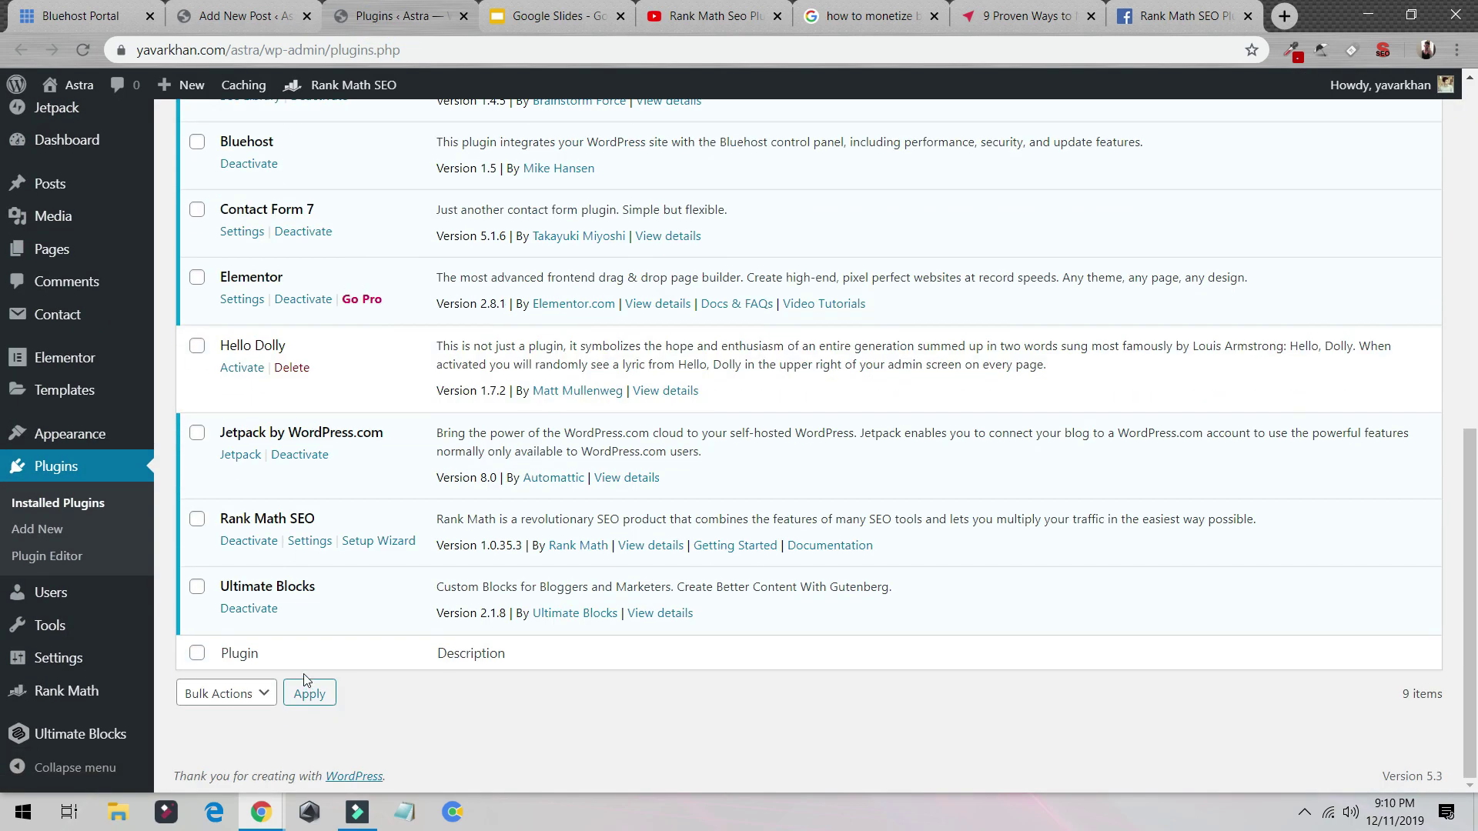
{"action": "left_click_drag", "start_coordinate": [322, 600], "coordinate": [219, 600]}
{"action": "key", "text": "ctrl+c"}
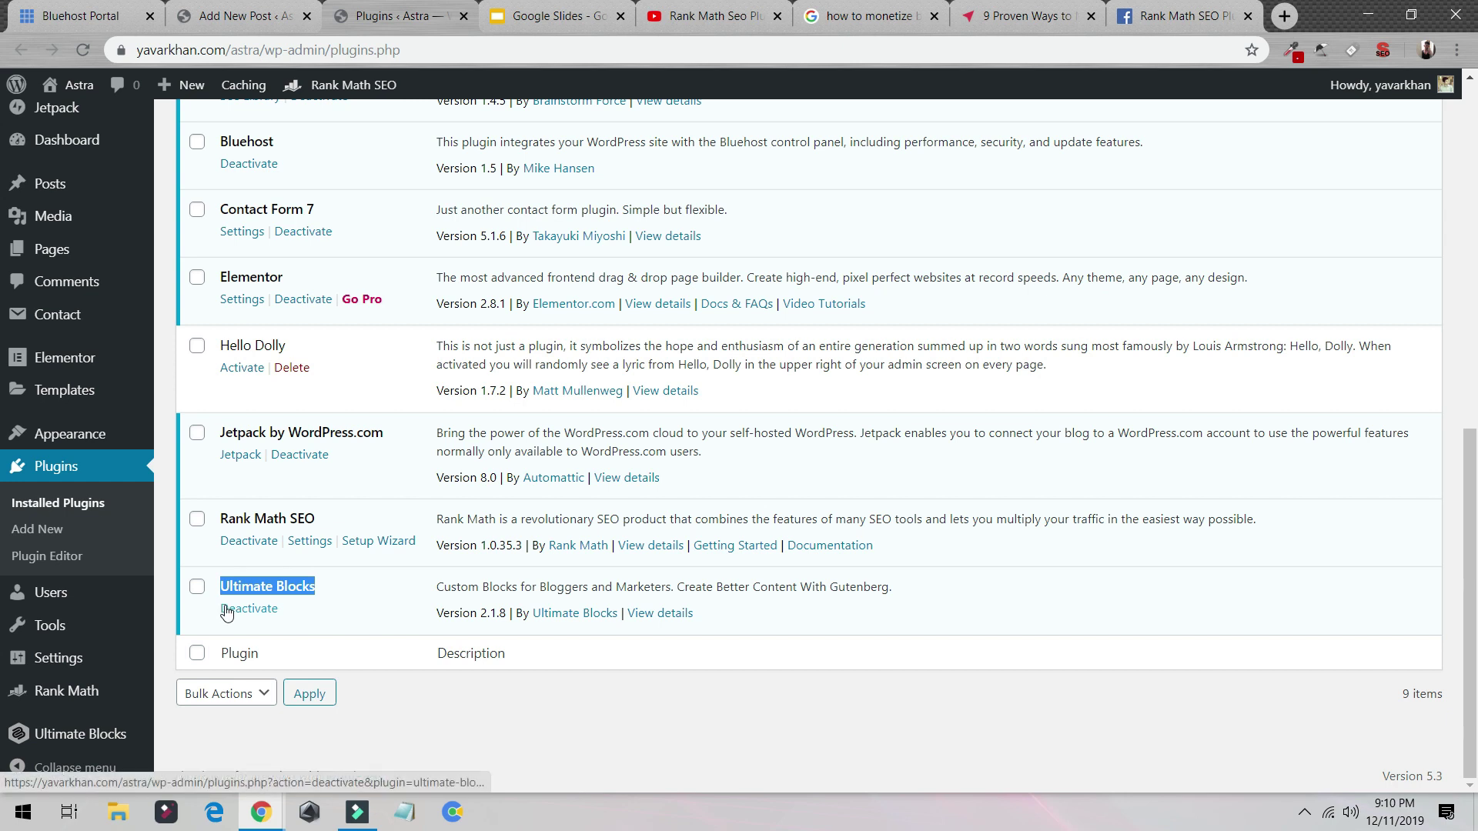
Step: Search Add New plugins for 'Ultimate Blocks', confirm it shows Active, and return to the draft
{"action": "left_click", "coordinate": [48, 526]}
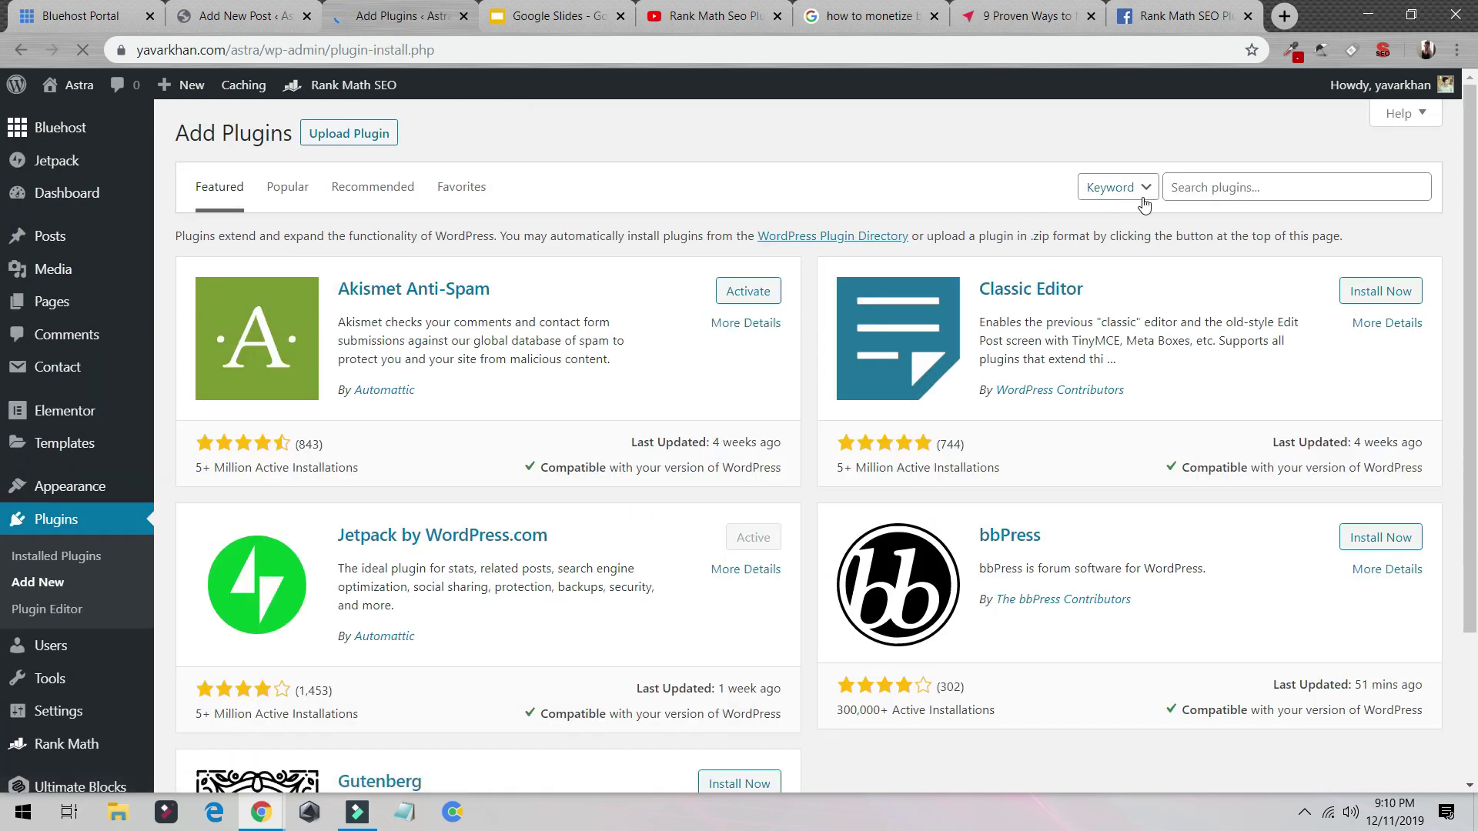
{"action": "left_click", "coordinate": [1327, 196]}
{"action": "key", "text": "ctrl+v"}
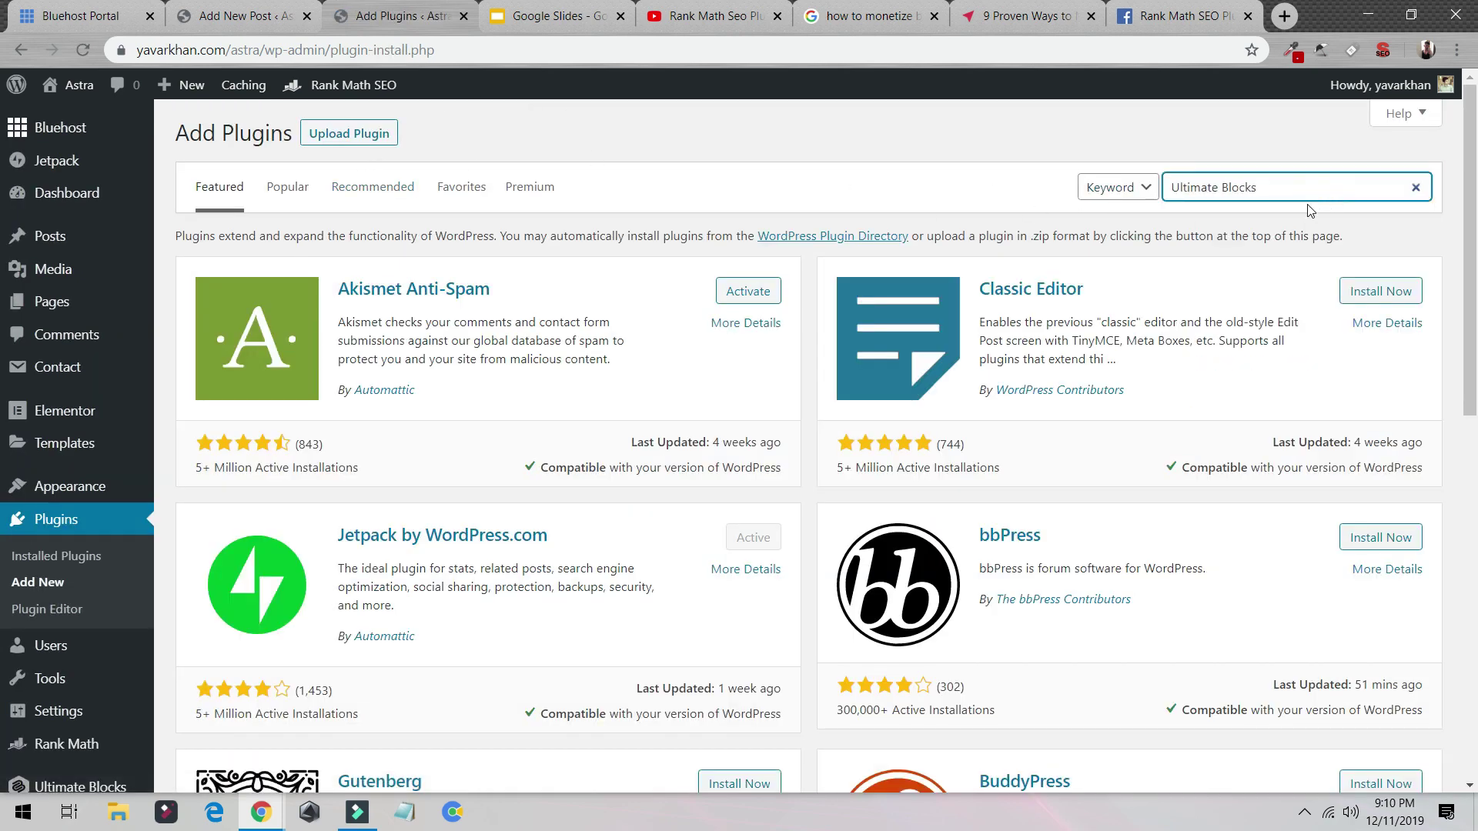
{"action": "key", "text": "Return"}
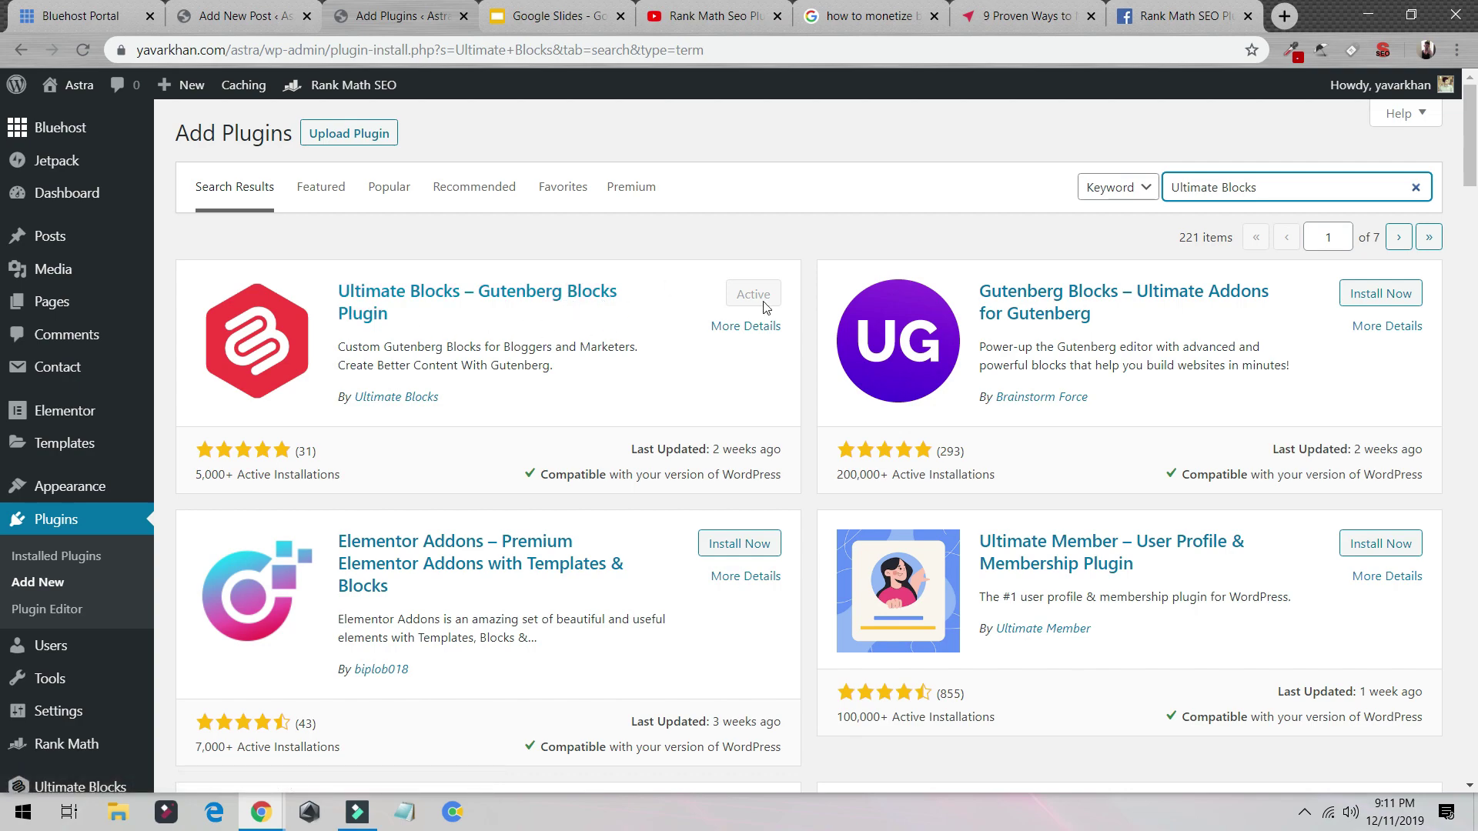
{"action": "left_click", "coordinate": [242, 11]}
{"action": "scroll", "coordinate": [299, 213], "scroll_direction": "up", "scroll_amount": 20}
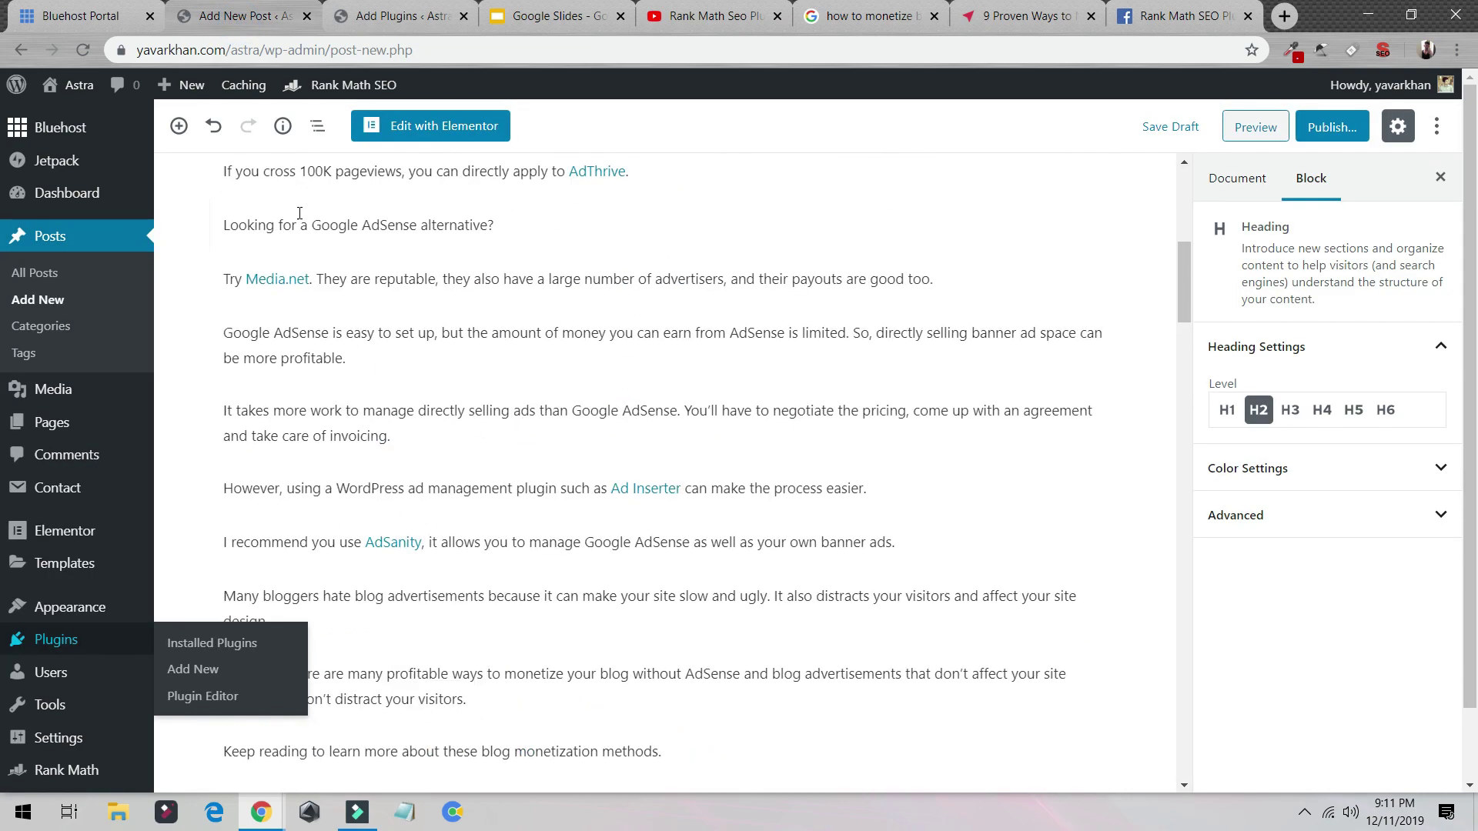
Step: Insert an Ultimate Blocks Table of Contents block between the title and the first section
{"action": "scroll", "coordinate": [299, 213], "scroll_direction": "up", "scroll_amount": 8}
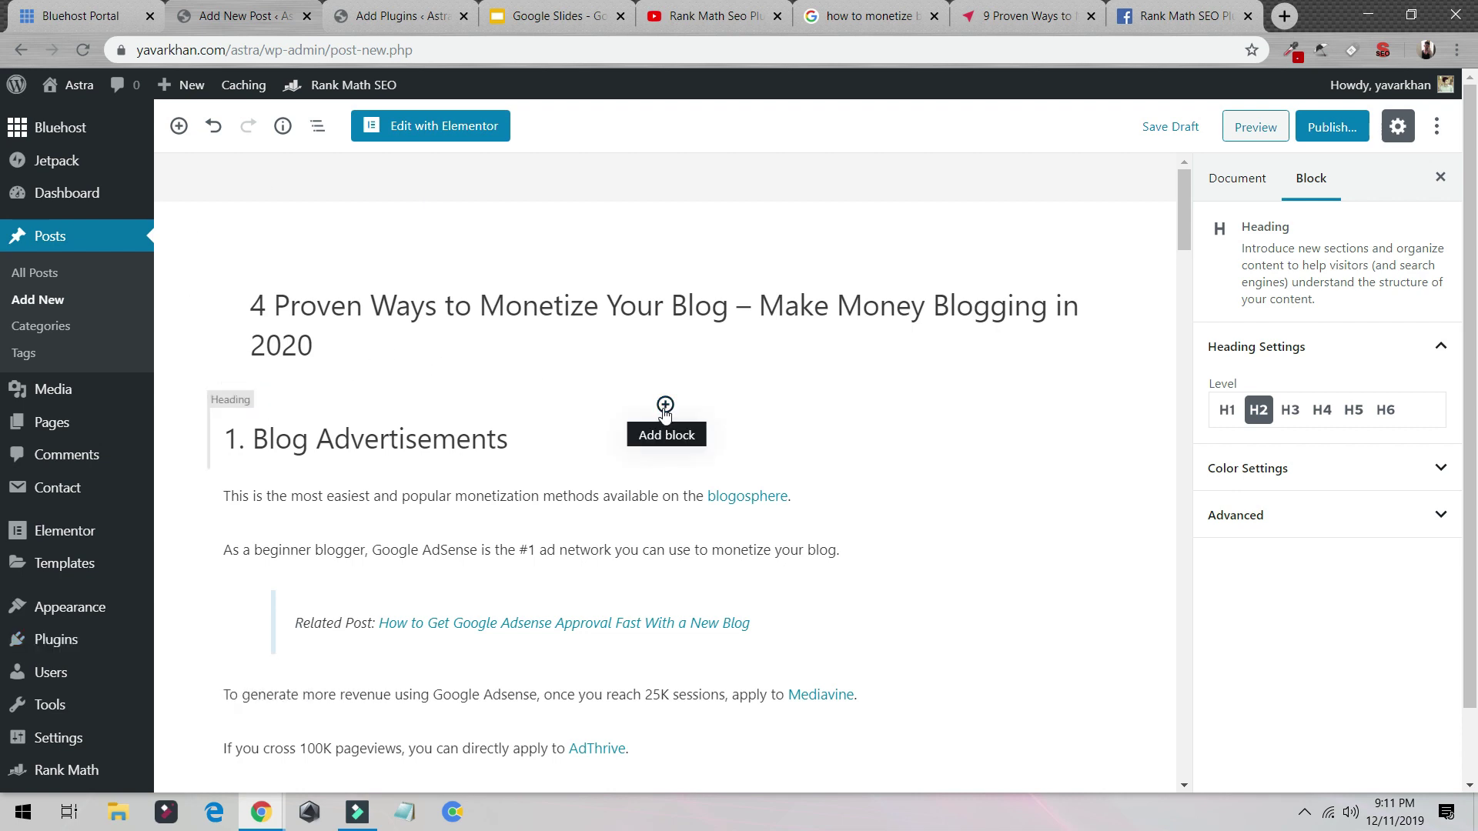
{"action": "left_click", "coordinate": [665, 414]}
{"action": "scroll", "coordinate": [772, 641], "scroll_direction": "down", "scroll_amount": 5}
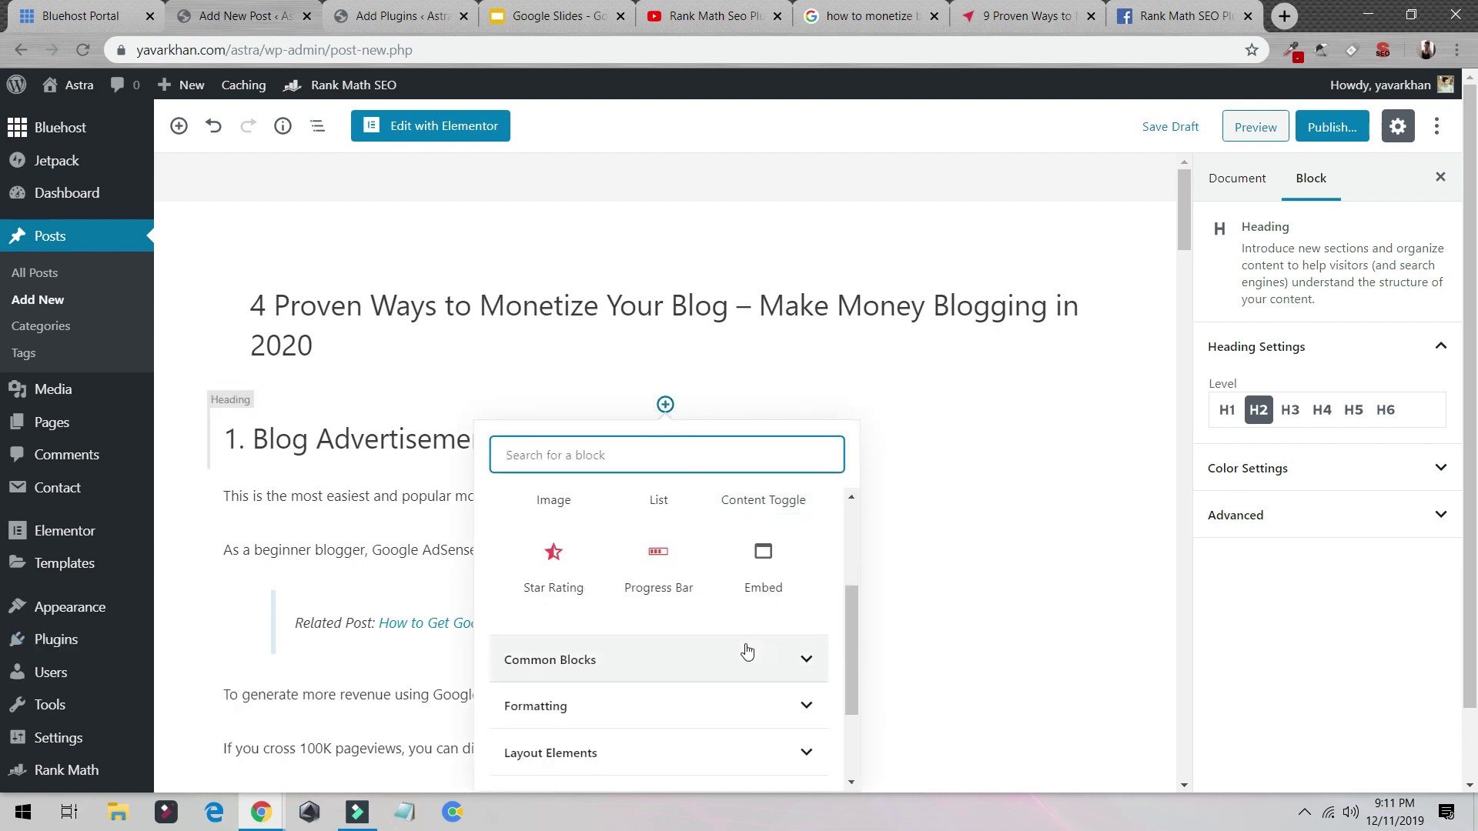
{"action": "left_click", "coordinate": [809, 750]}
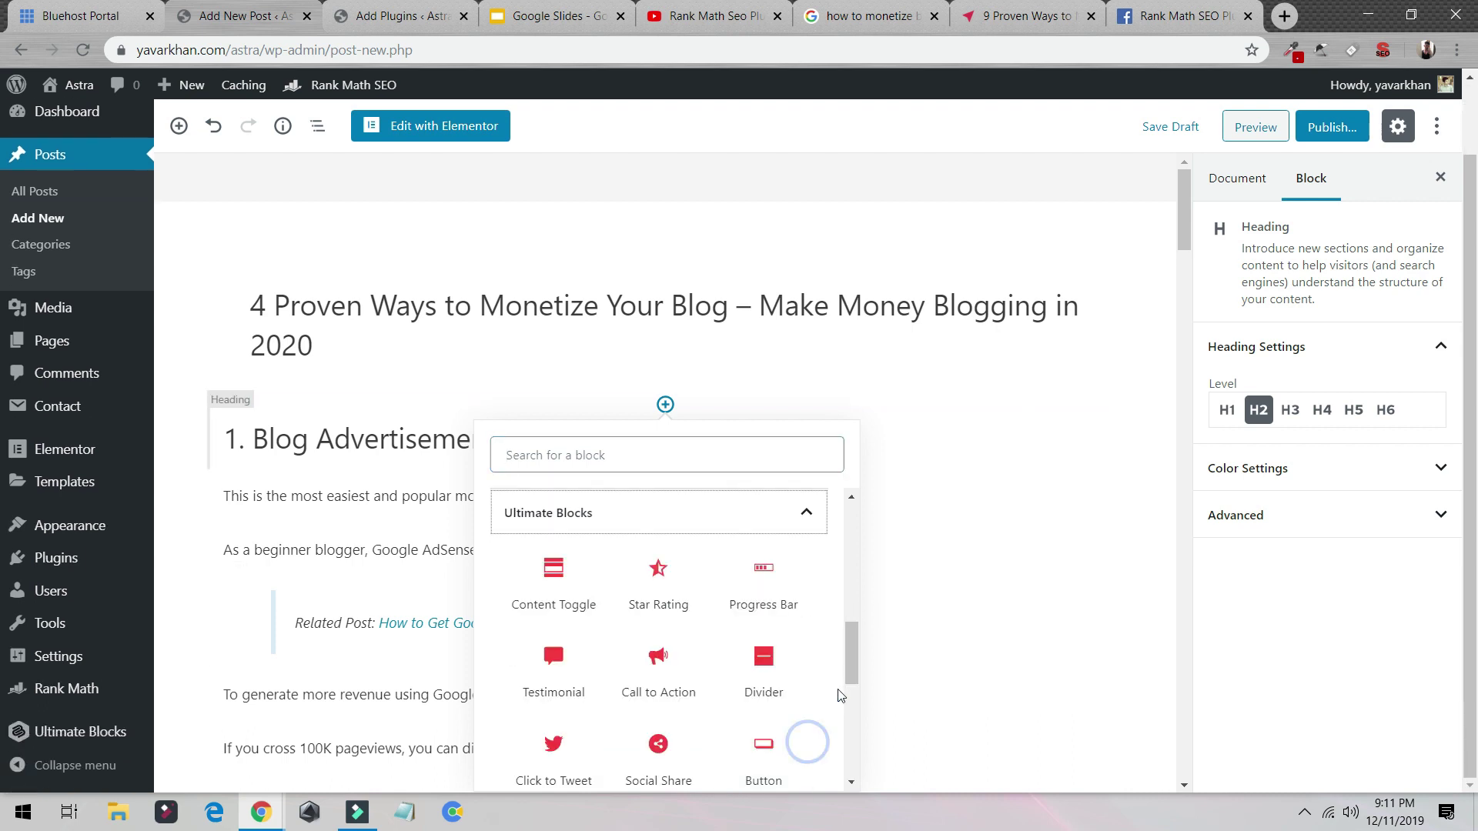
{"action": "scroll", "coordinate": [767, 636], "scroll_direction": "down", "scroll_amount": 3}
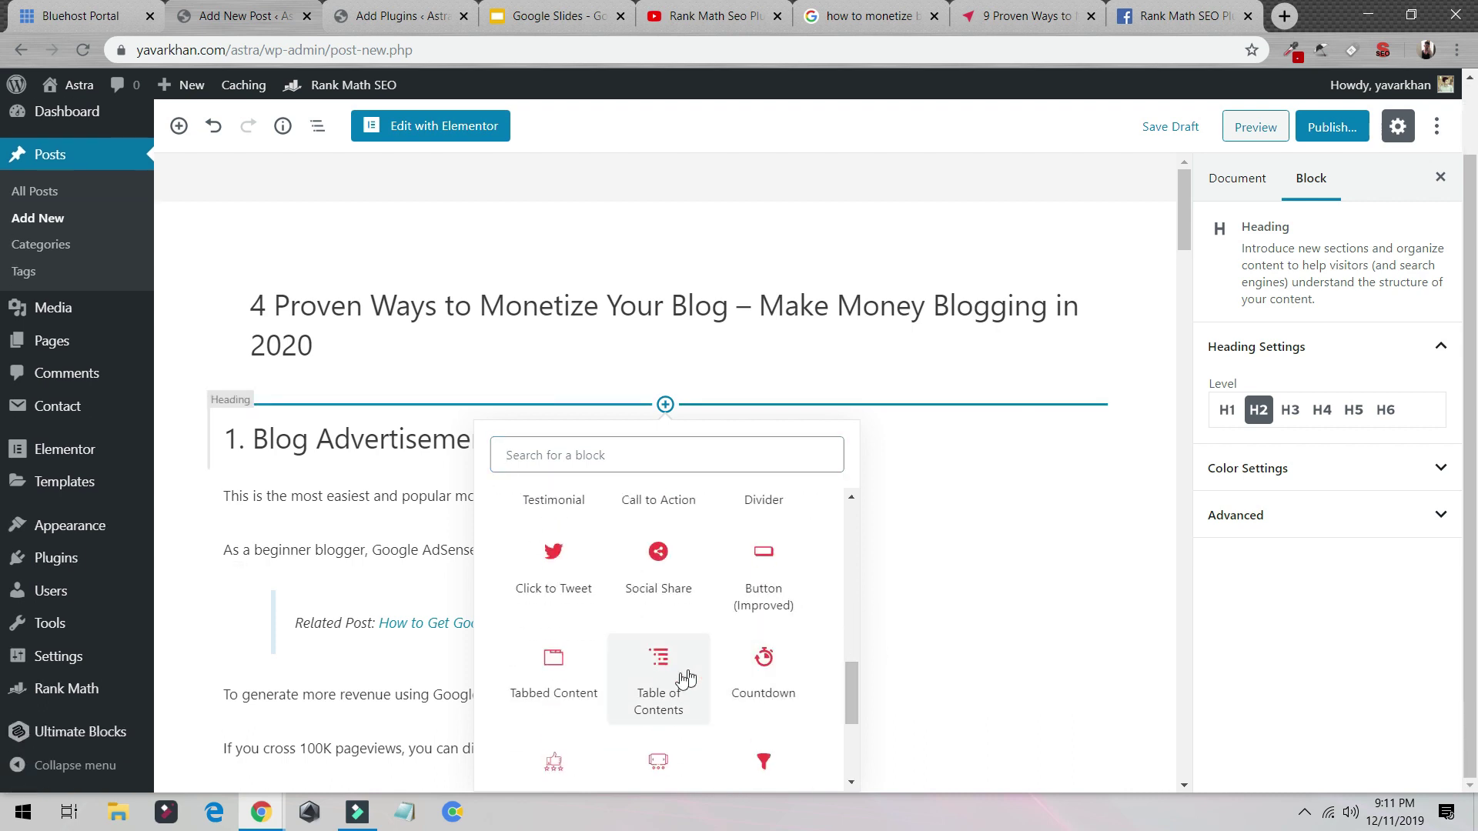
{"action": "left_click", "coordinate": [658, 671]}
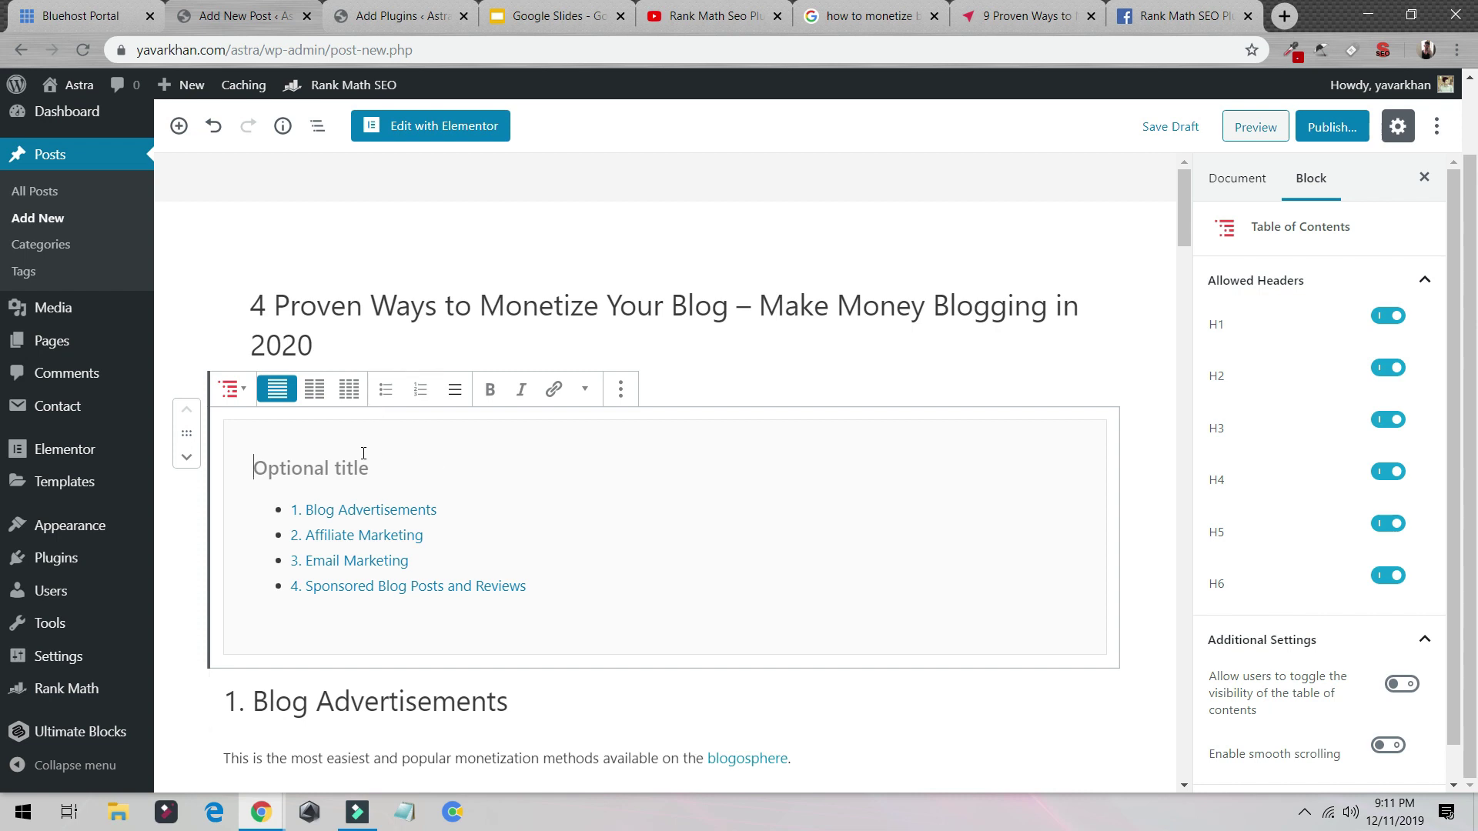
Step: Copy '4 Proven Ways to Monetize Your Blog' from the post title into the TOC title
{"action": "left_click_drag", "start_coordinate": [258, 306], "coordinate": [621, 300]}
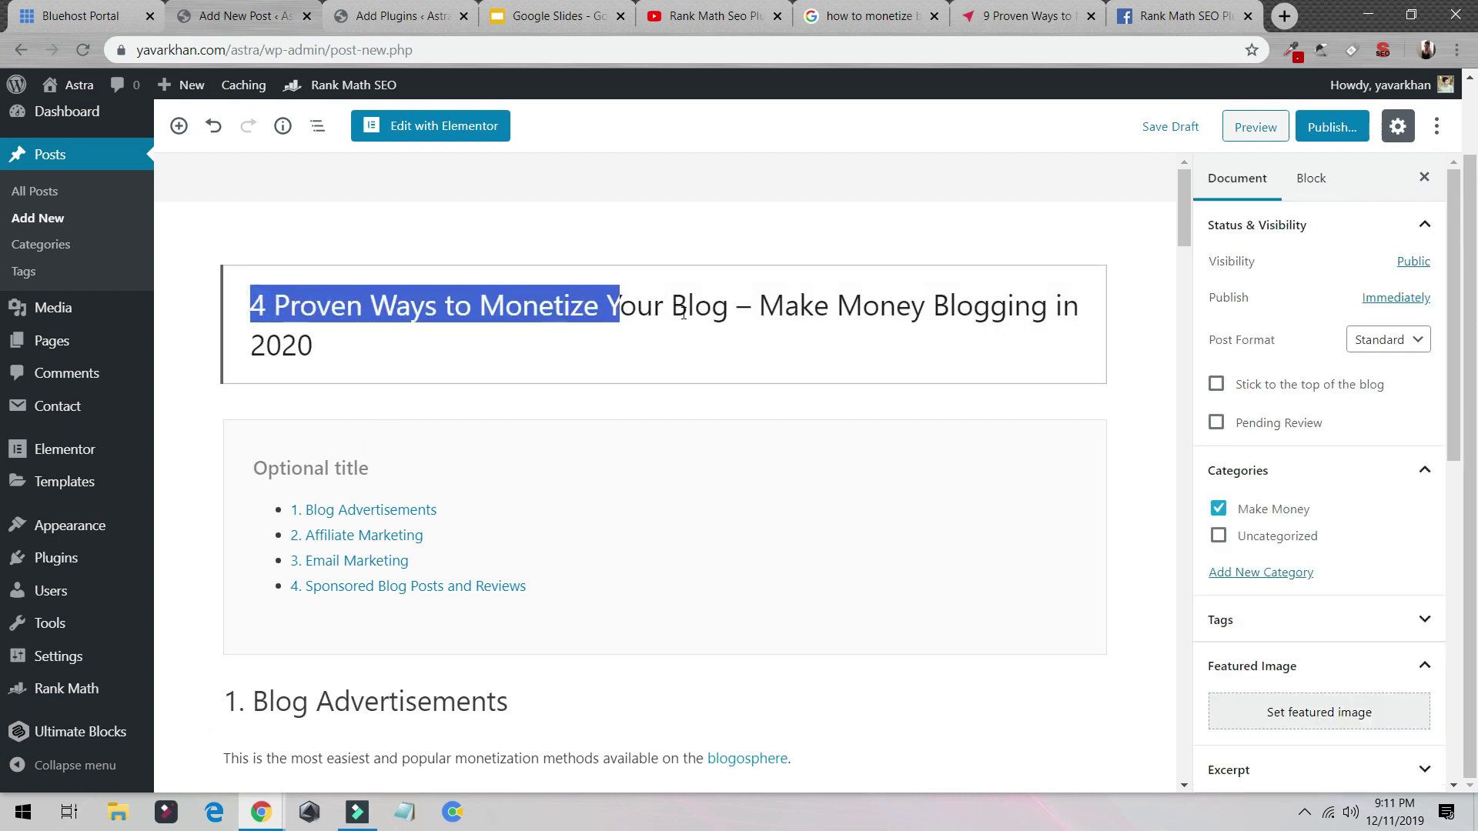
{"action": "left_click_drag", "start_coordinate": [728, 311], "coordinate": [237, 308]}
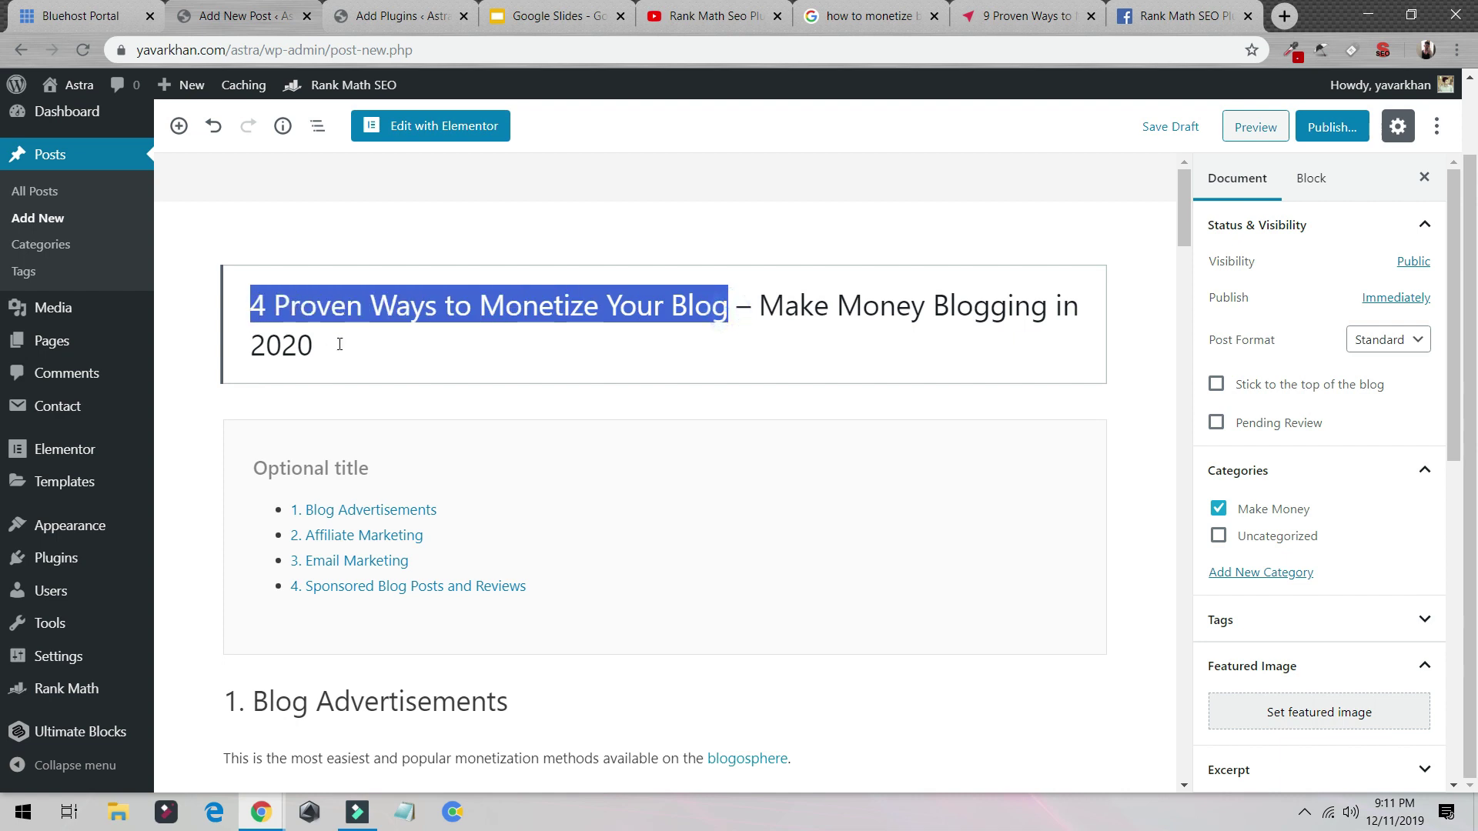
{"action": "key", "text": "ctrl+c"}
{"action": "left_click", "coordinate": [307, 469]}
{"action": "key", "text": "ctrl+v"}
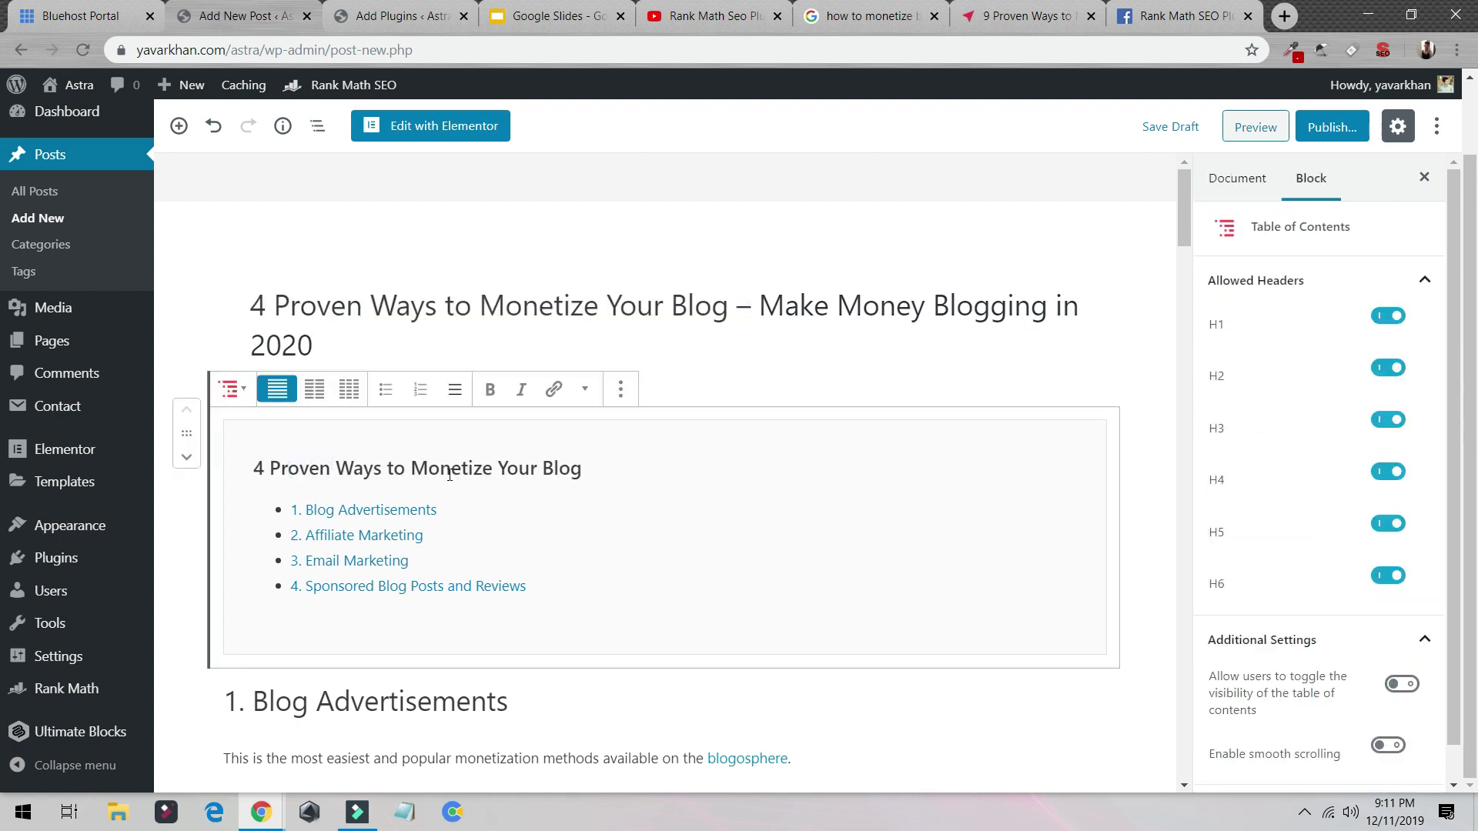
{"action": "left_click", "coordinate": [1154, 129]}
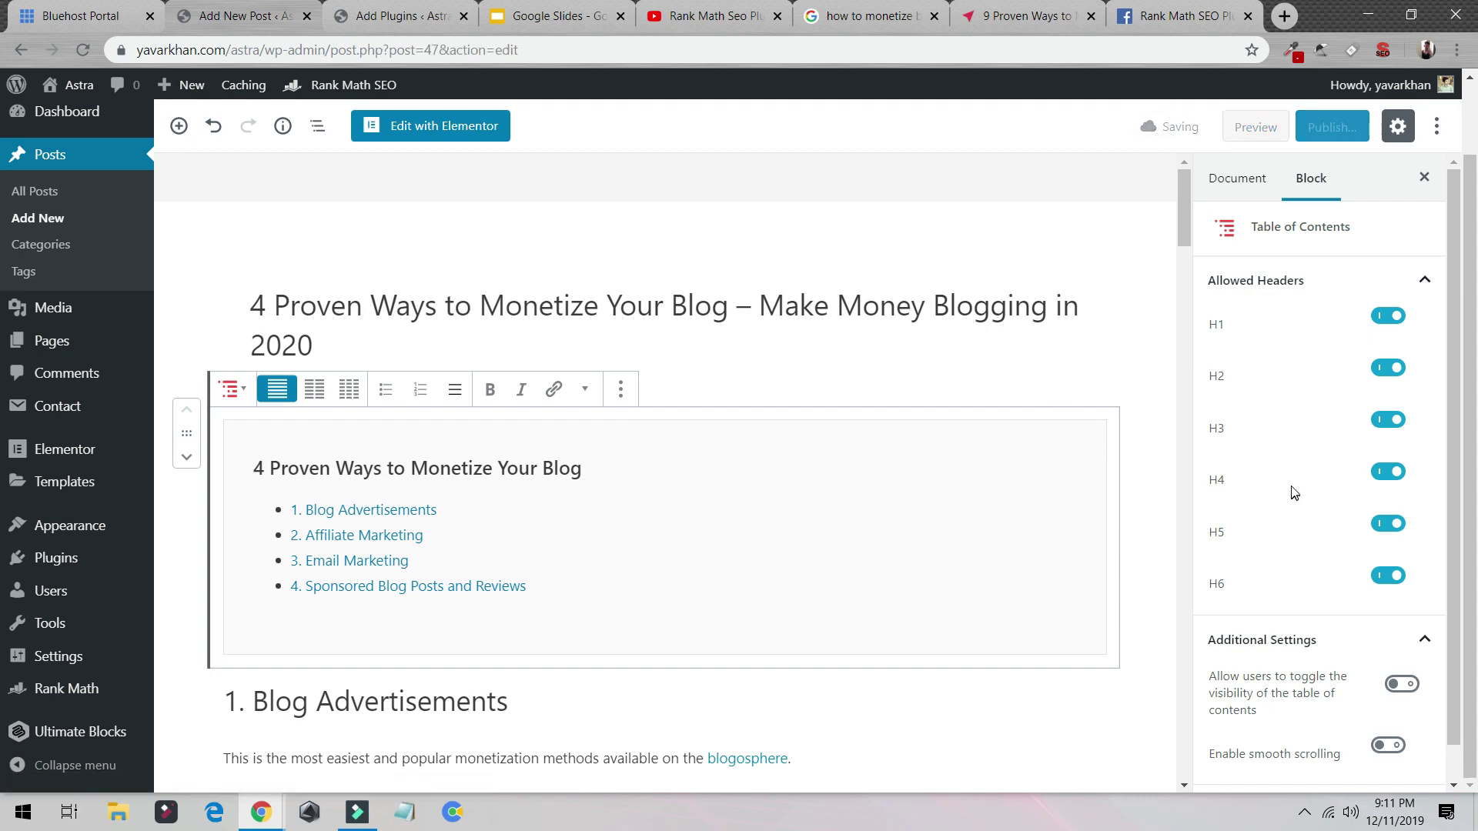
{"action": "left_click", "coordinate": [1377, 754]}
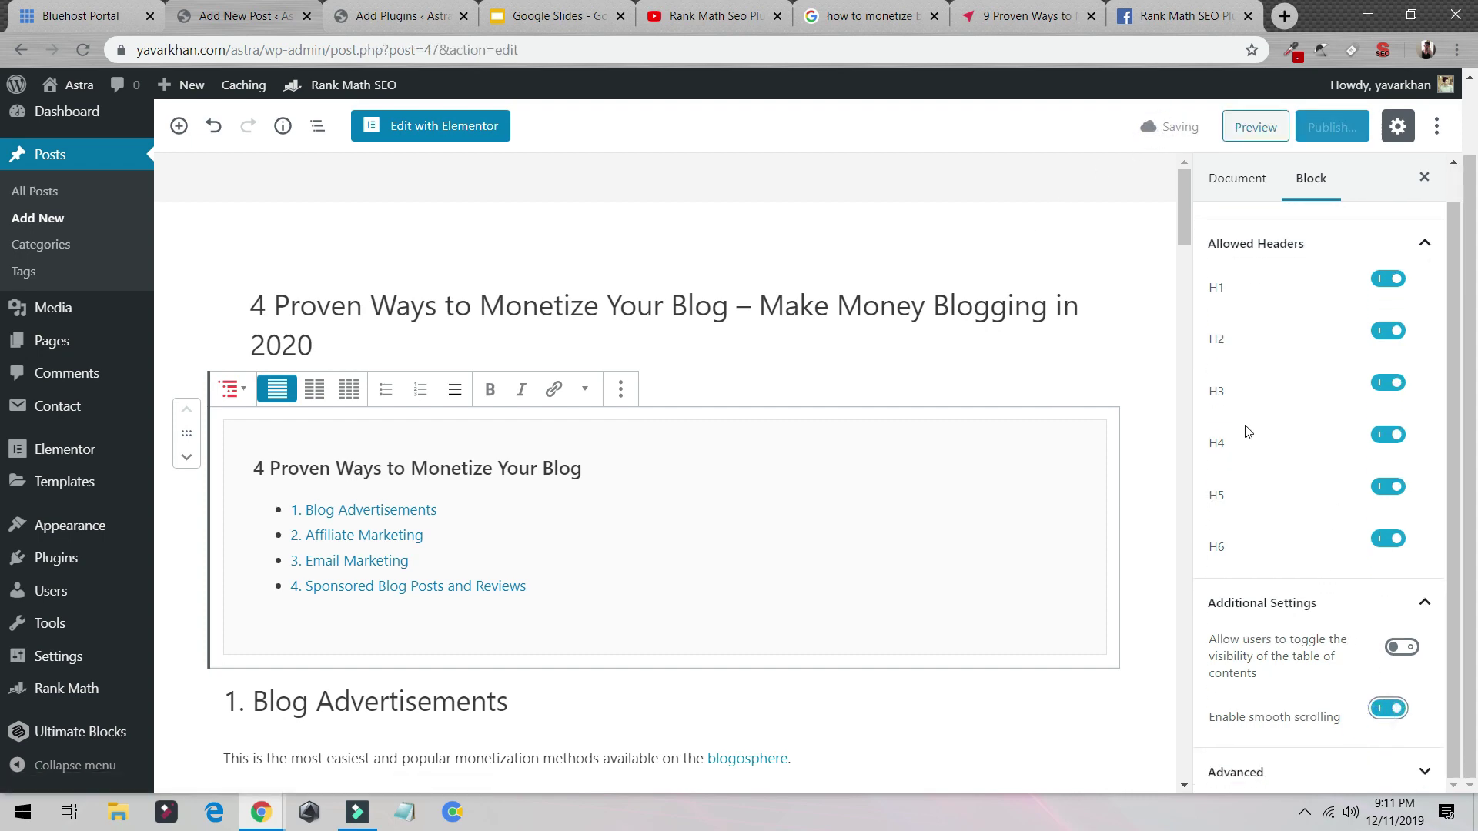
{"action": "scroll", "coordinate": [1137, 509], "scroll_direction": "down", "scroll_amount": 3}
{"action": "scroll", "coordinate": [1136, 508], "scroll_direction": "down", "scroll_amount": 4}
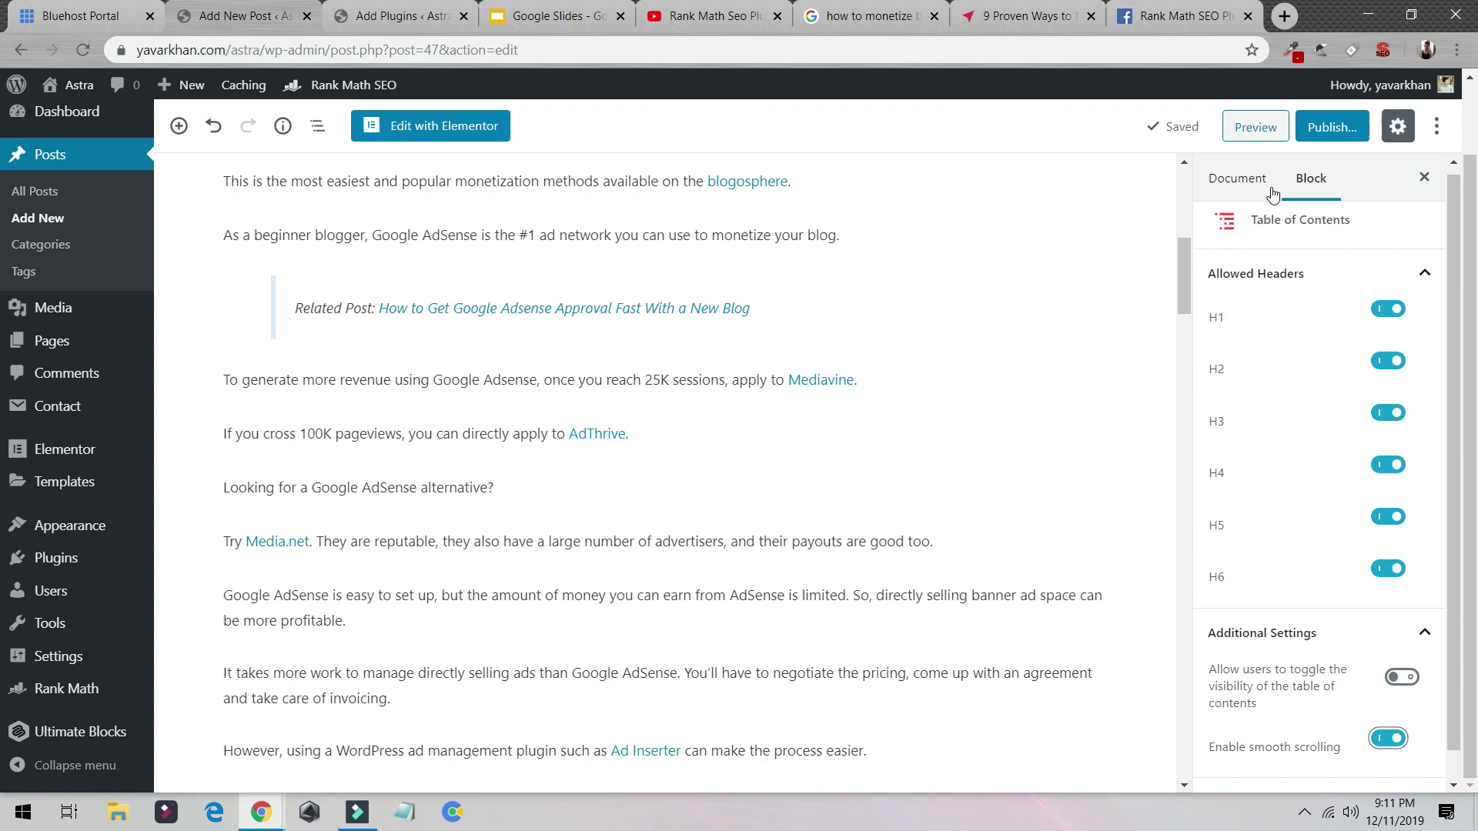
{"action": "left_click", "coordinate": [1231, 182]}
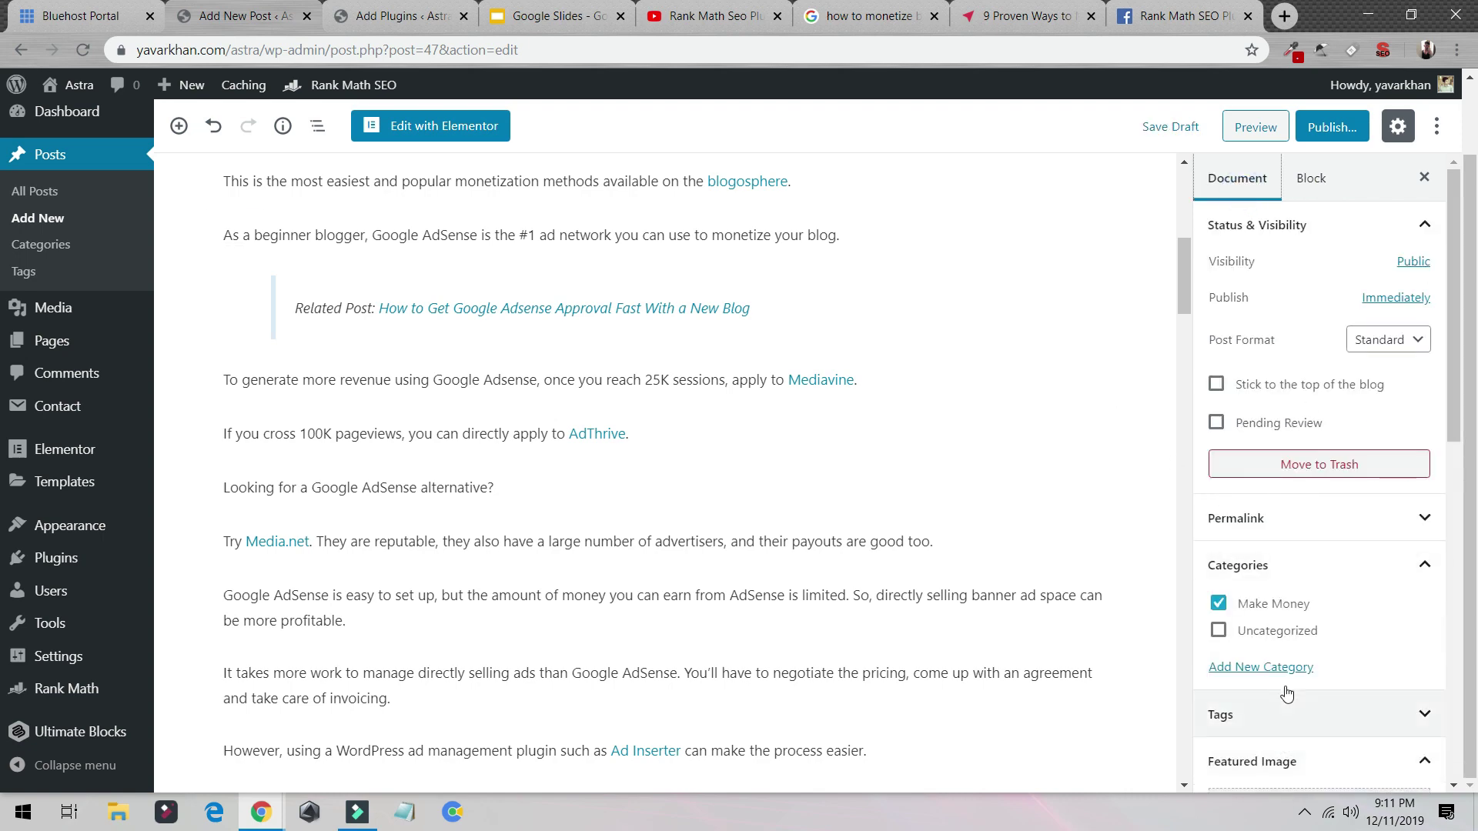
{"action": "scroll", "coordinate": [1304, 585], "scroll_direction": "down", "scroll_amount": 5}
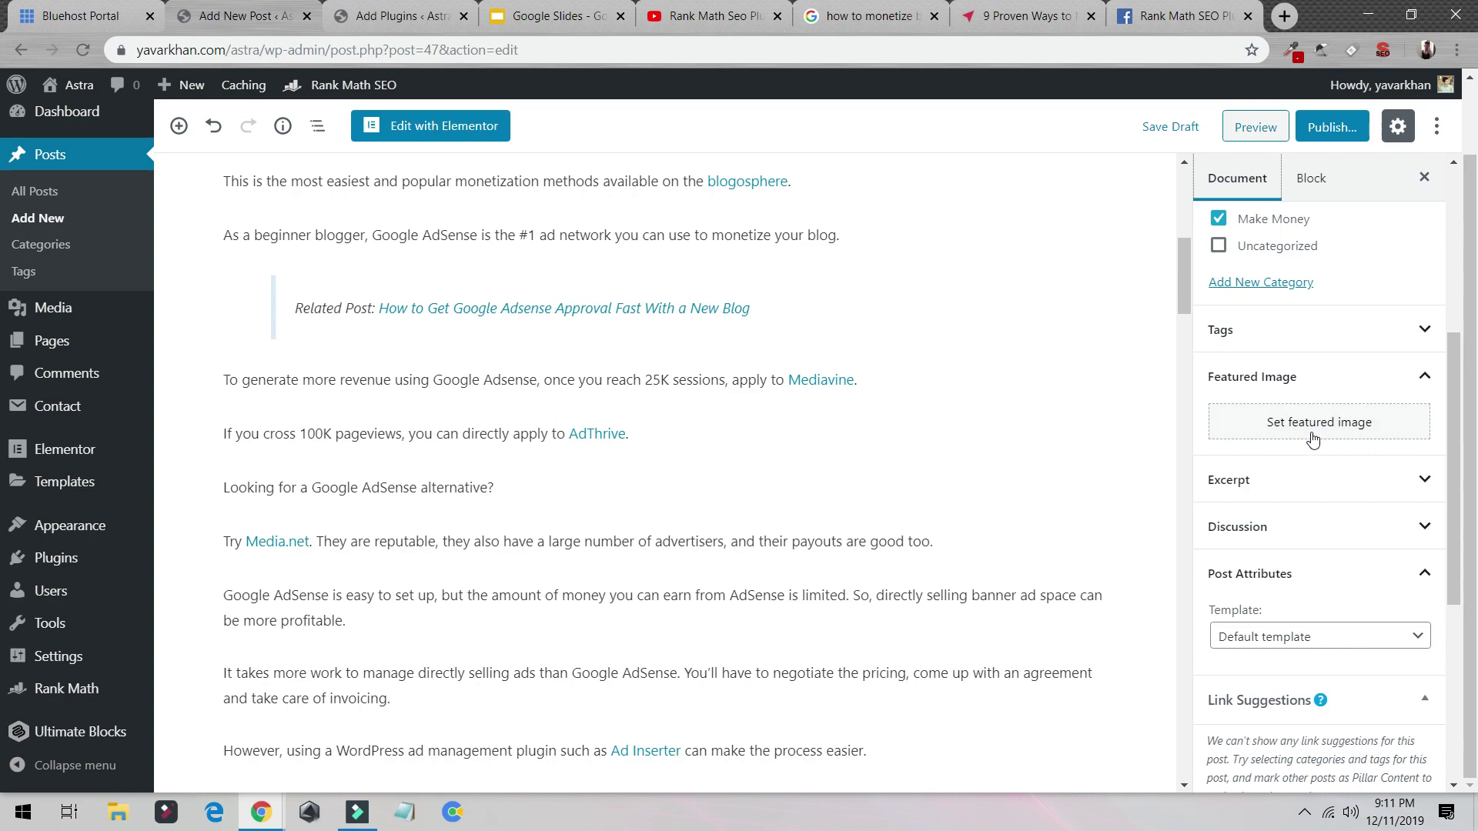
{"action": "scroll", "coordinate": [847, 354], "scroll_direction": "up", "scroll_amount": 5}
{"action": "left_click", "coordinate": [977, 10]}
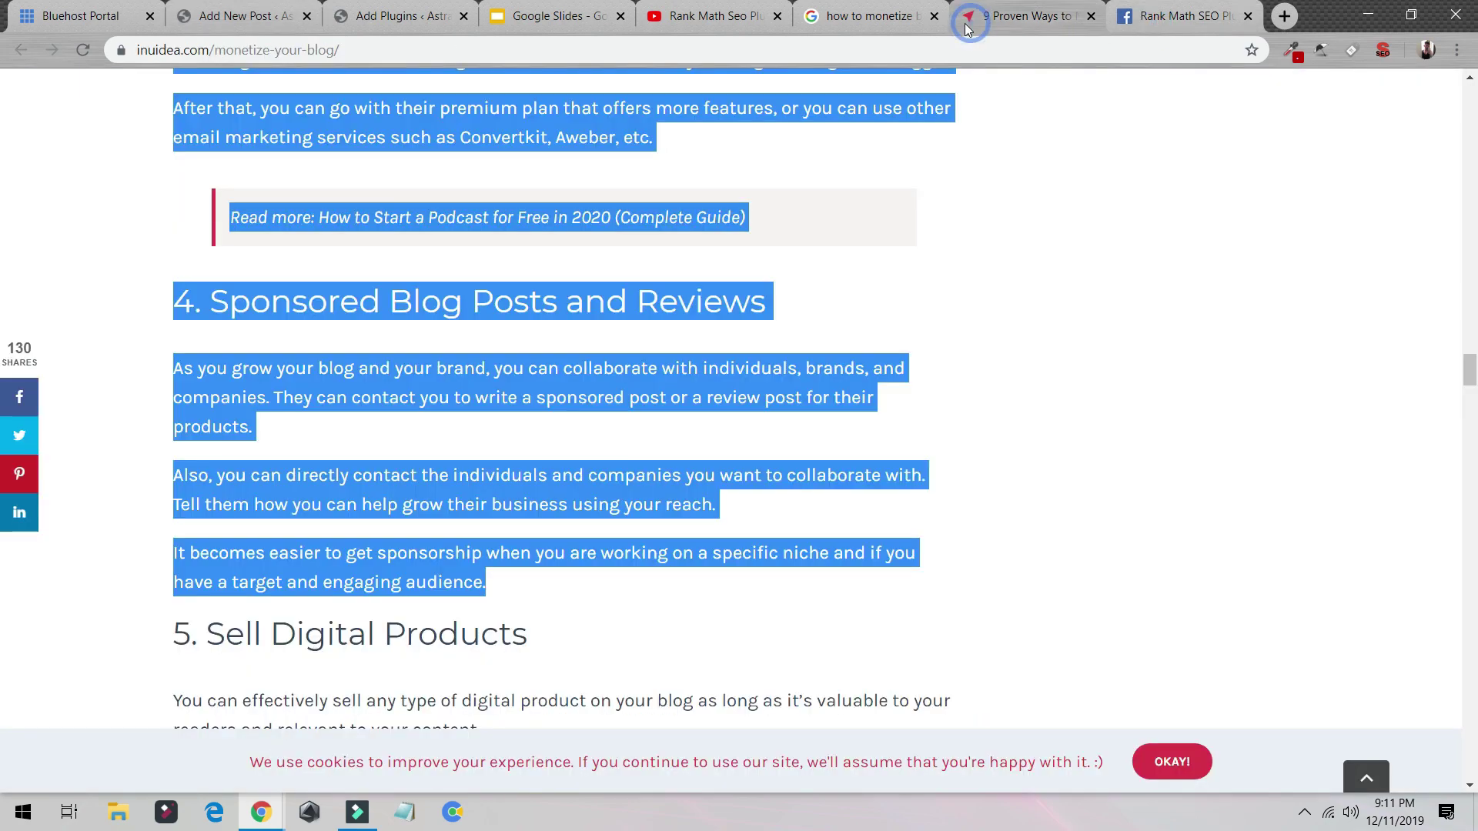
{"action": "scroll", "coordinate": [571, 329], "scroll_direction": "up", "scroll_amount": 20}
{"action": "left_click", "coordinate": [128, 355]}
{"action": "right_click", "coordinate": [419, 479]}
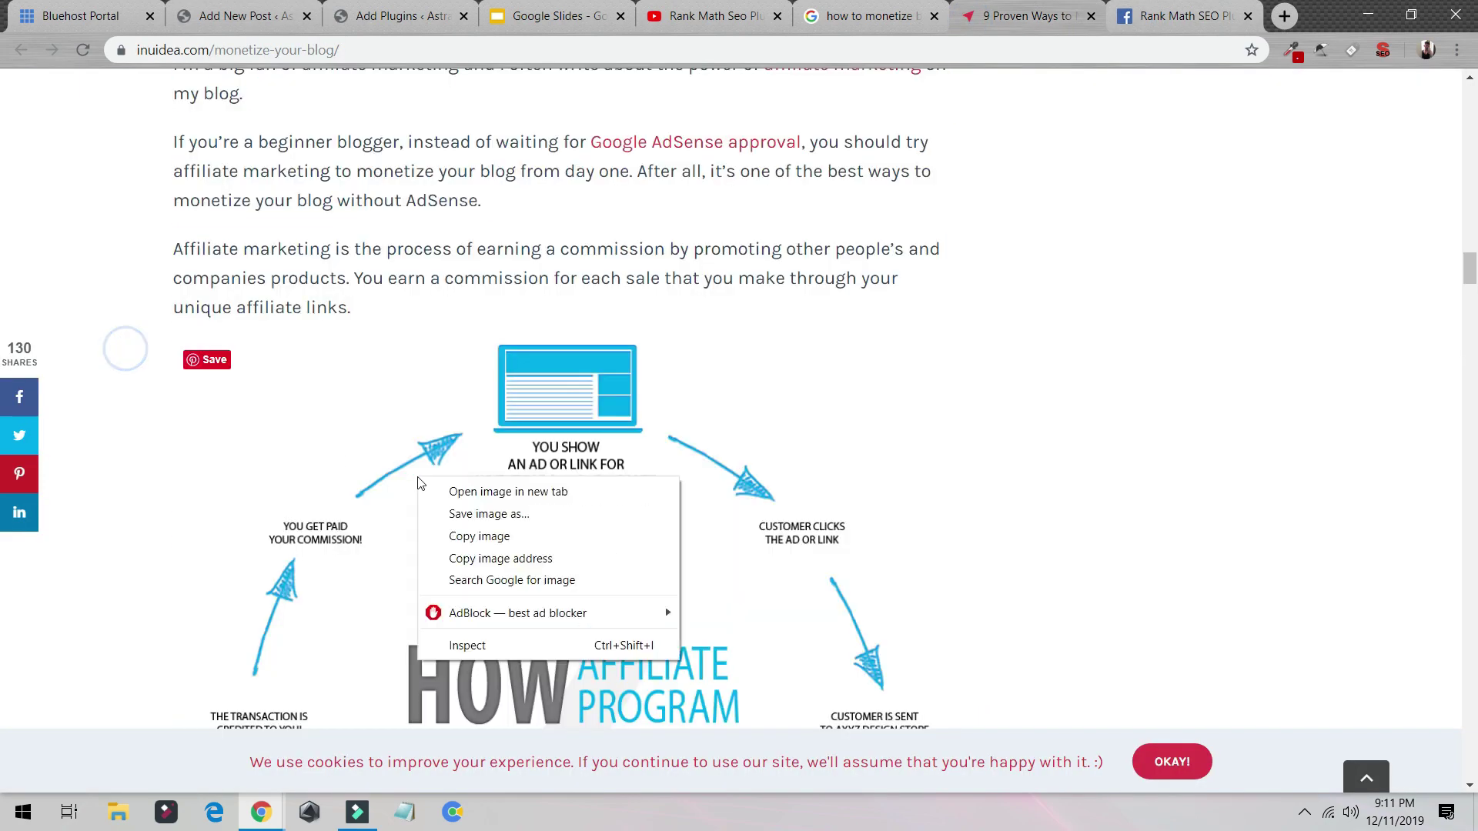
{"action": "left_click", "coordinate": [214, 14]}
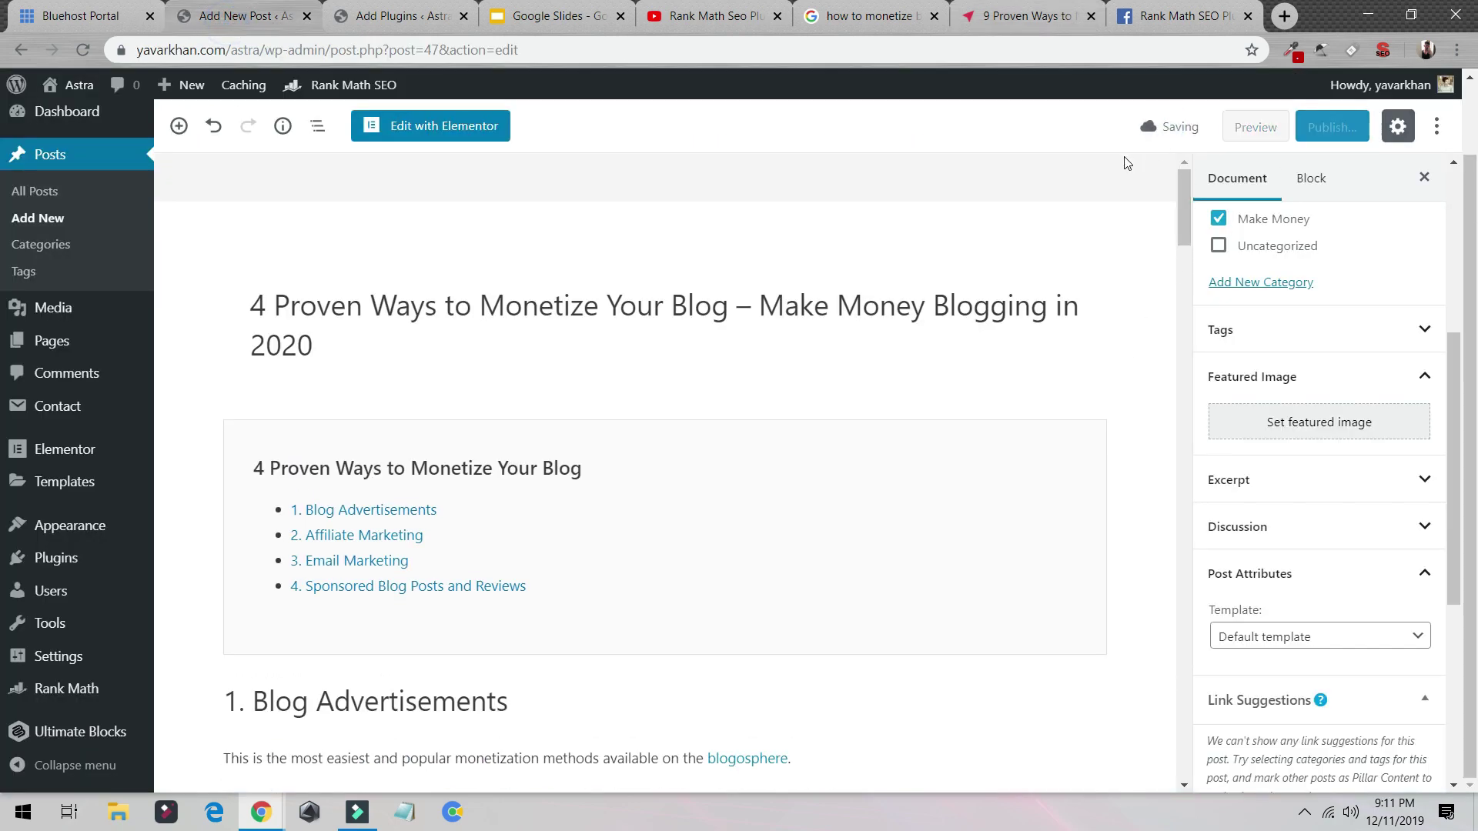
Step: Open the full Rank Math snippet editor from the post's preview URL
{"action": "scroll", "coordinate": [831, 277], "scroll_direction": "down", "scroll_amount": 20}
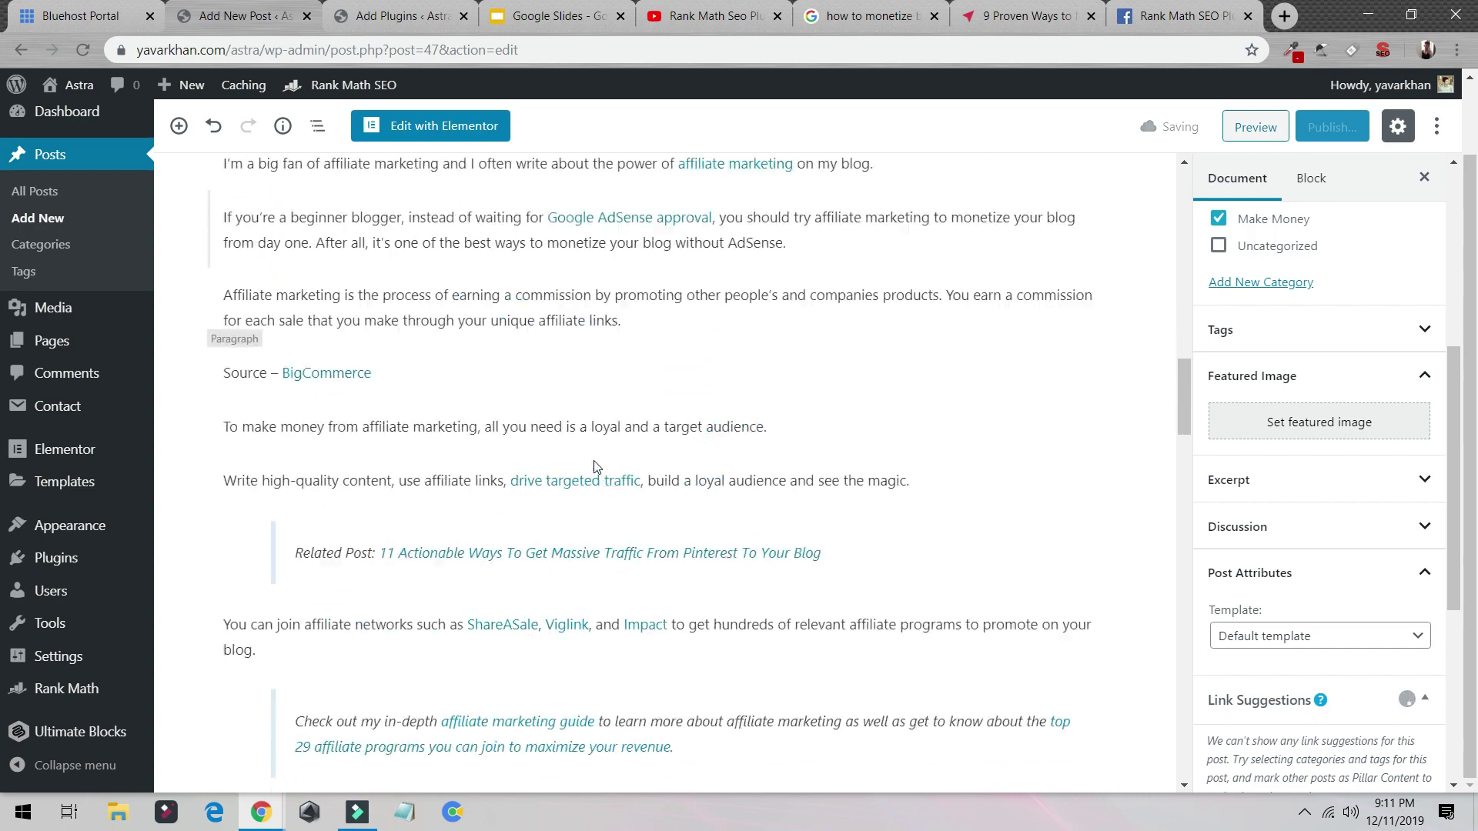
{"action": "scroll", "coordinate": [598, 462], "scroll_direction": "down", "scroll_amount": 20}
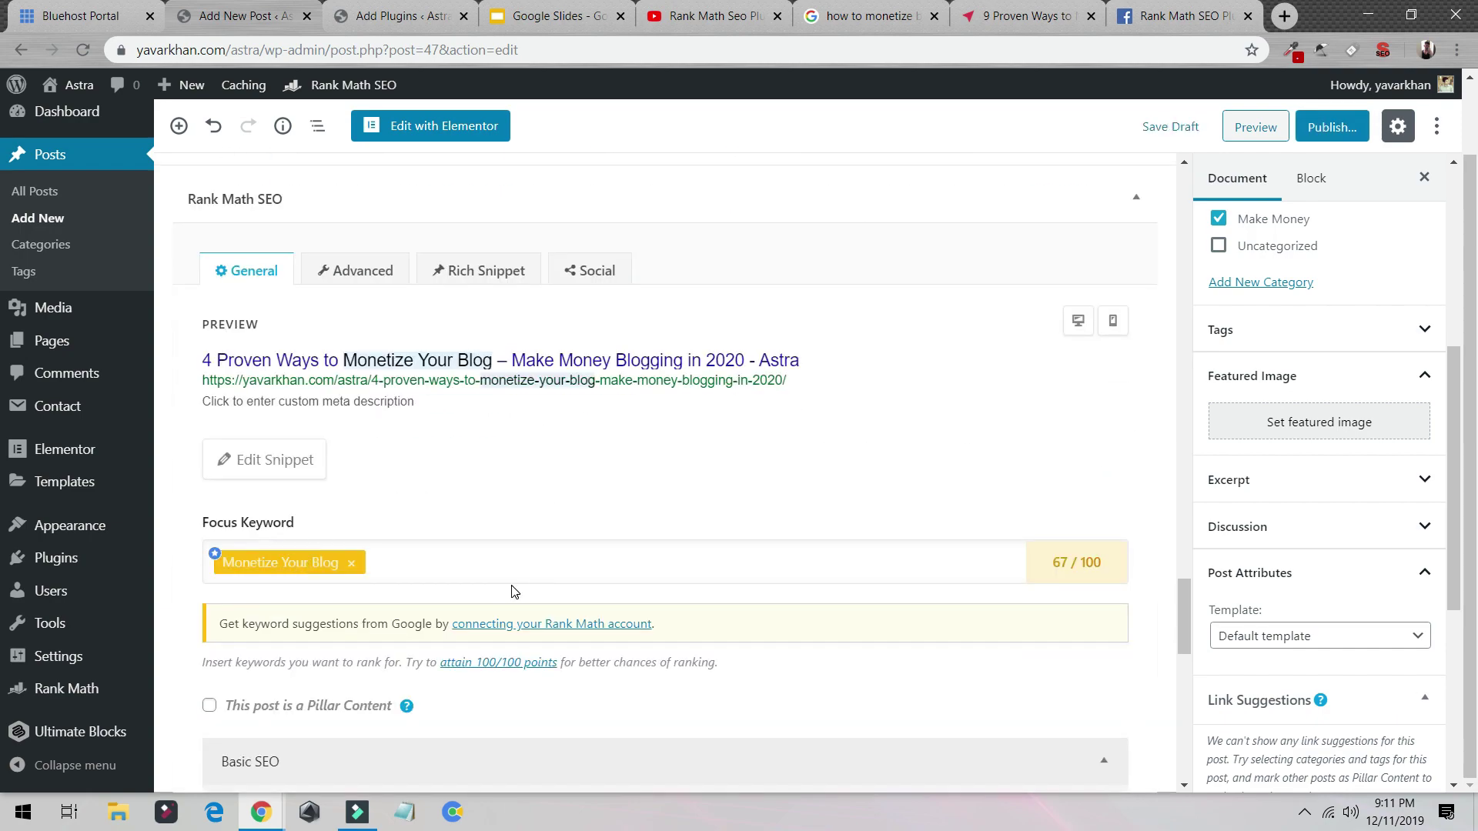
{"action": "scroll", "coordinate": [514, 591], "scroll_direction": "down", "scroll_amount": 5}
{"action": "scroll", "coordinate": [461, 300], "scroll_direction": "up", "scroll_amount": 7}
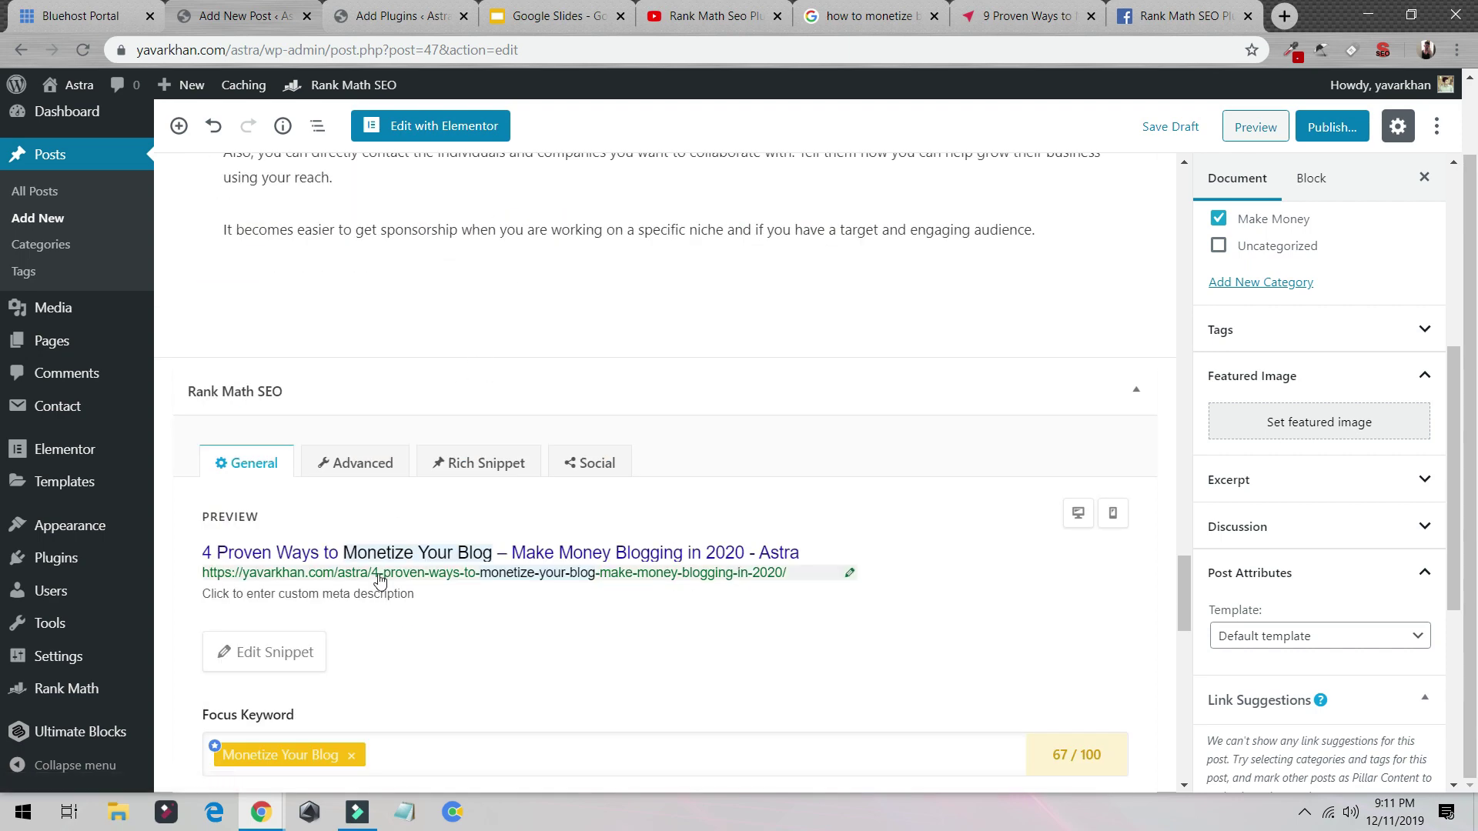
{"action": "double_click", "coordinate": [332, 571]}
{"action": "scroll", "coordinate": [427, 576], "scroll_direction": "down", "scroll_amount": 3}
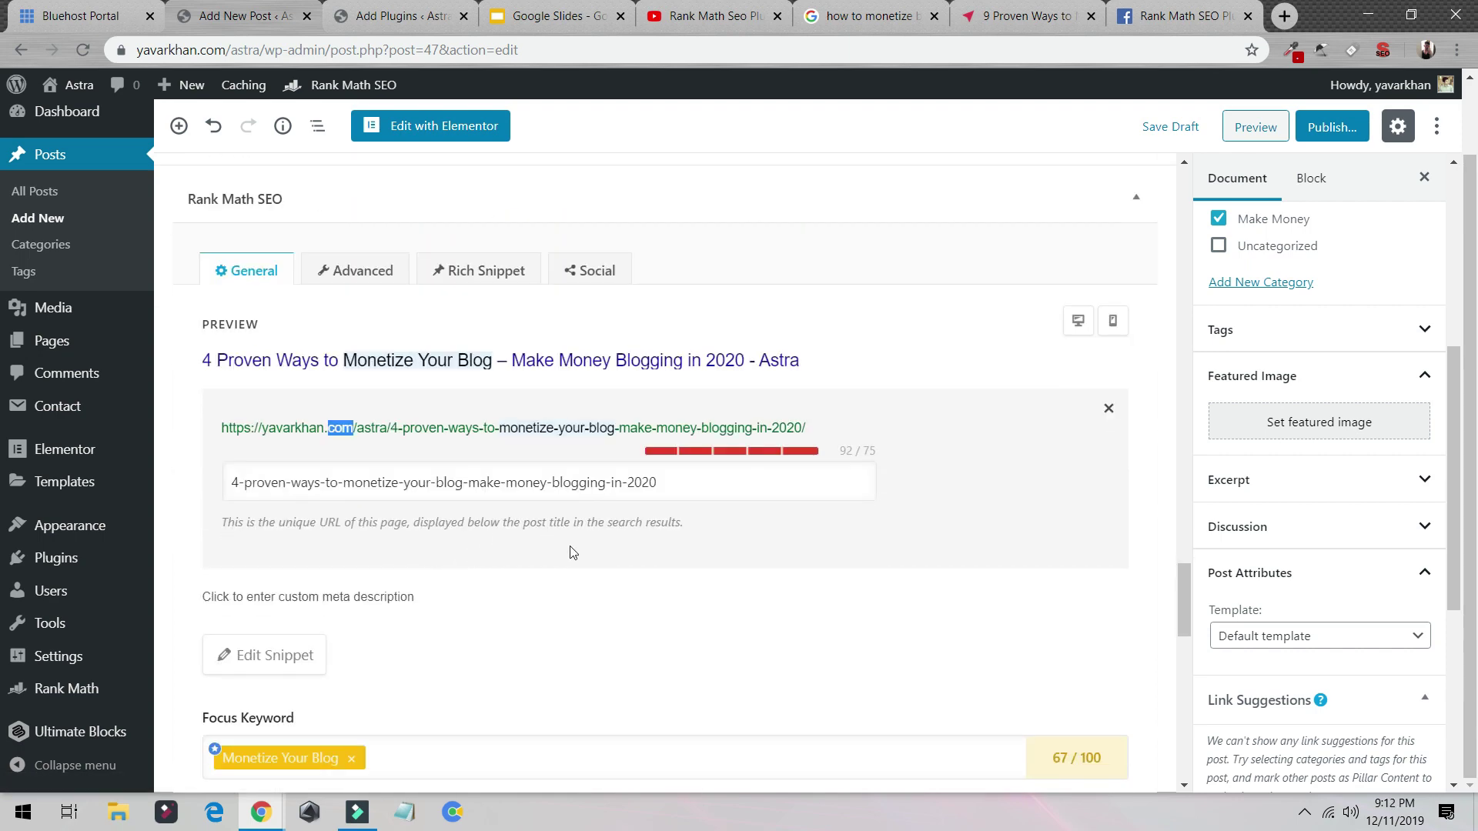
{"action": "left_click", "coordinate": [271, 655]}
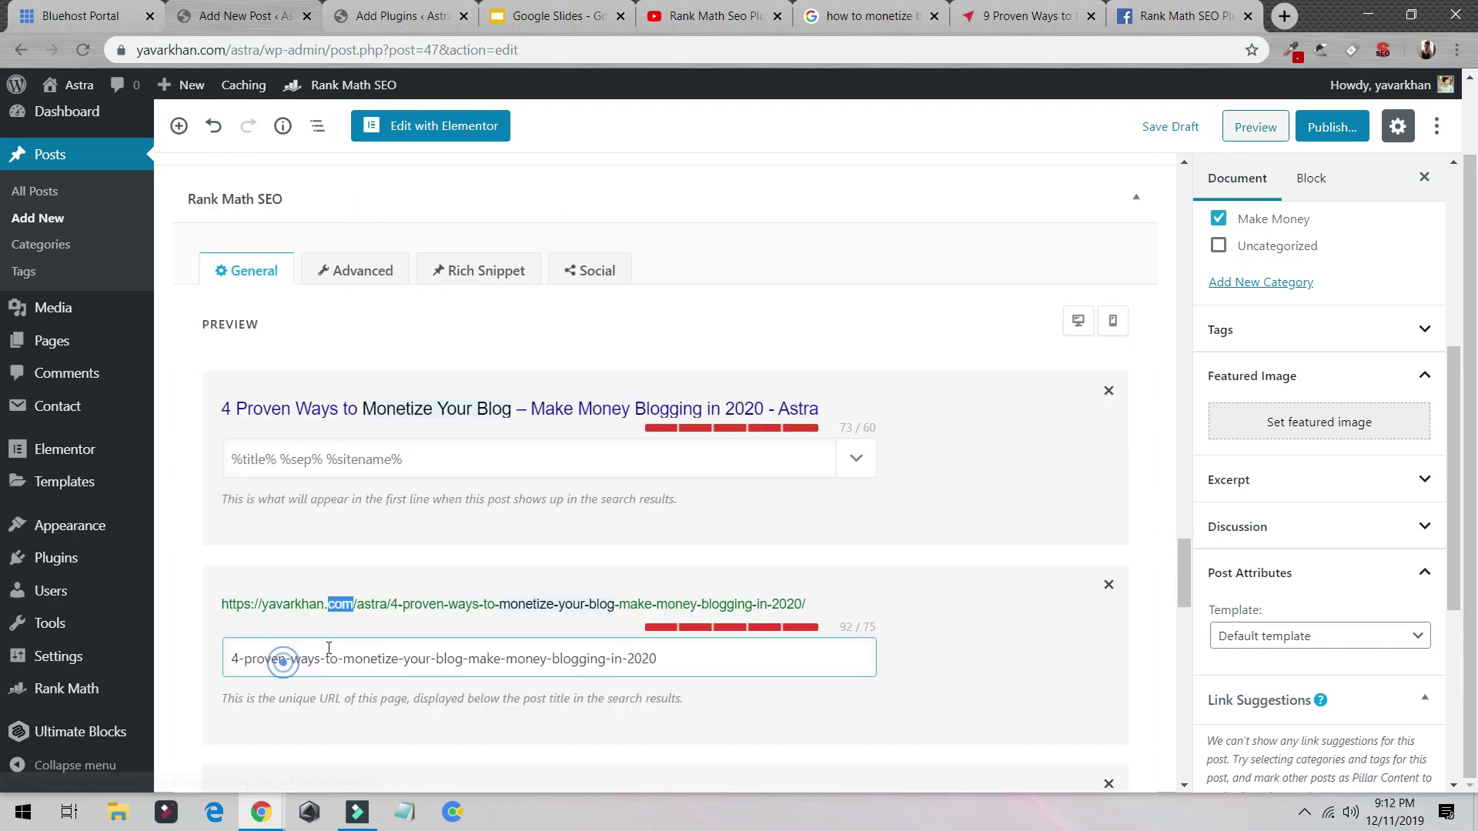
Step: Check the SEO title and URL slug fields, then bring up the title's permalink
{"action": "left_click", "coordinate": [473, 471]}
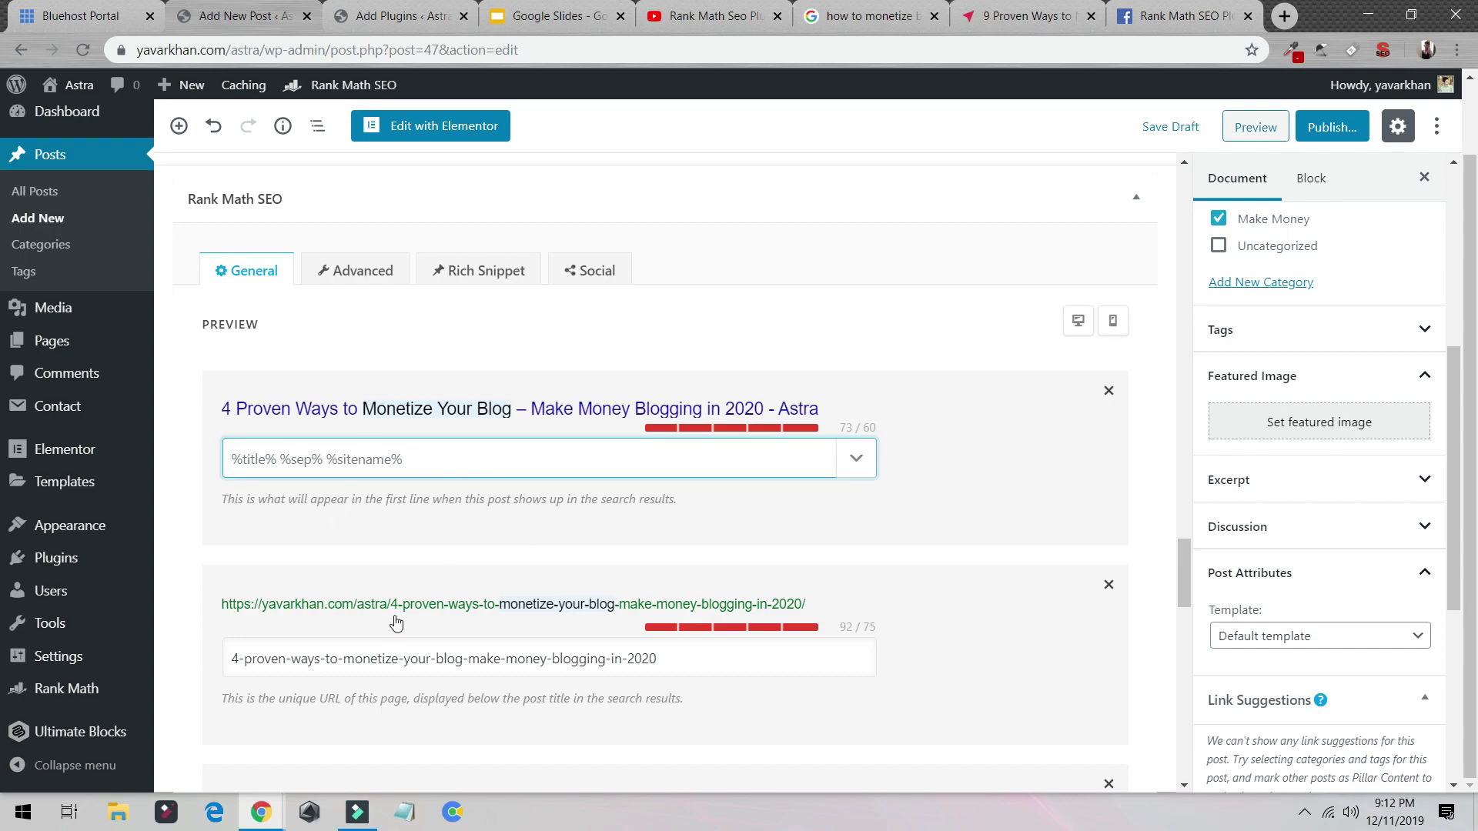
{"action": "scroll", "coordinate": [395, 622], "scroll_direction": "down", "scroll_amount": 3}
{"action": "left_click", "coordinate": [719, 465]}
{"action": "scroll", "coordinate": [594, 375], "scroll_direction": "up", "scroll_amount": 15}
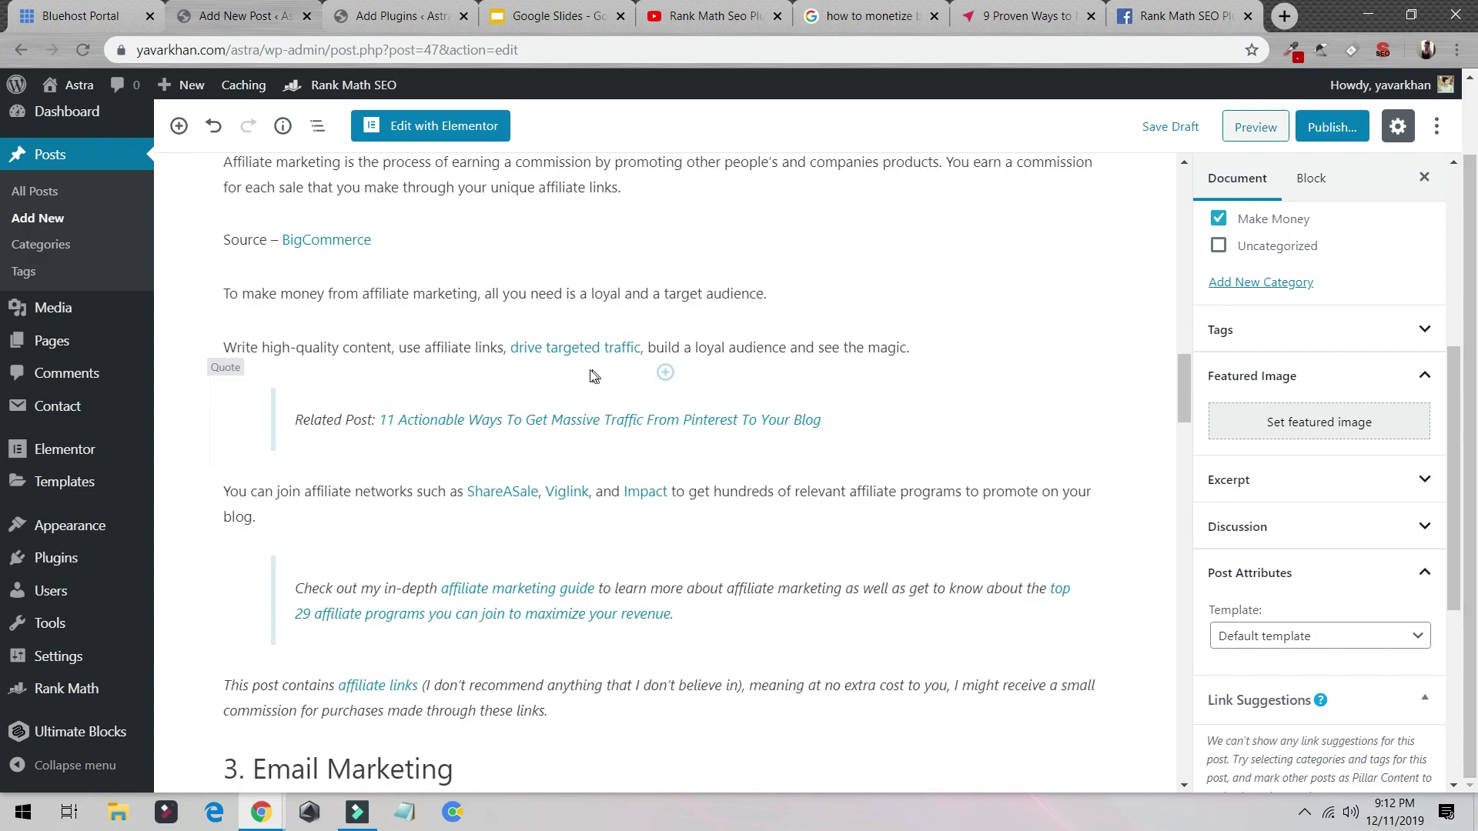
{"action": "scroll", "coordinate": [594, 376], "scroll_direction": "up", "scroll_amount": 10}
{"action": "left_click", "coordinate": [570, 316]}
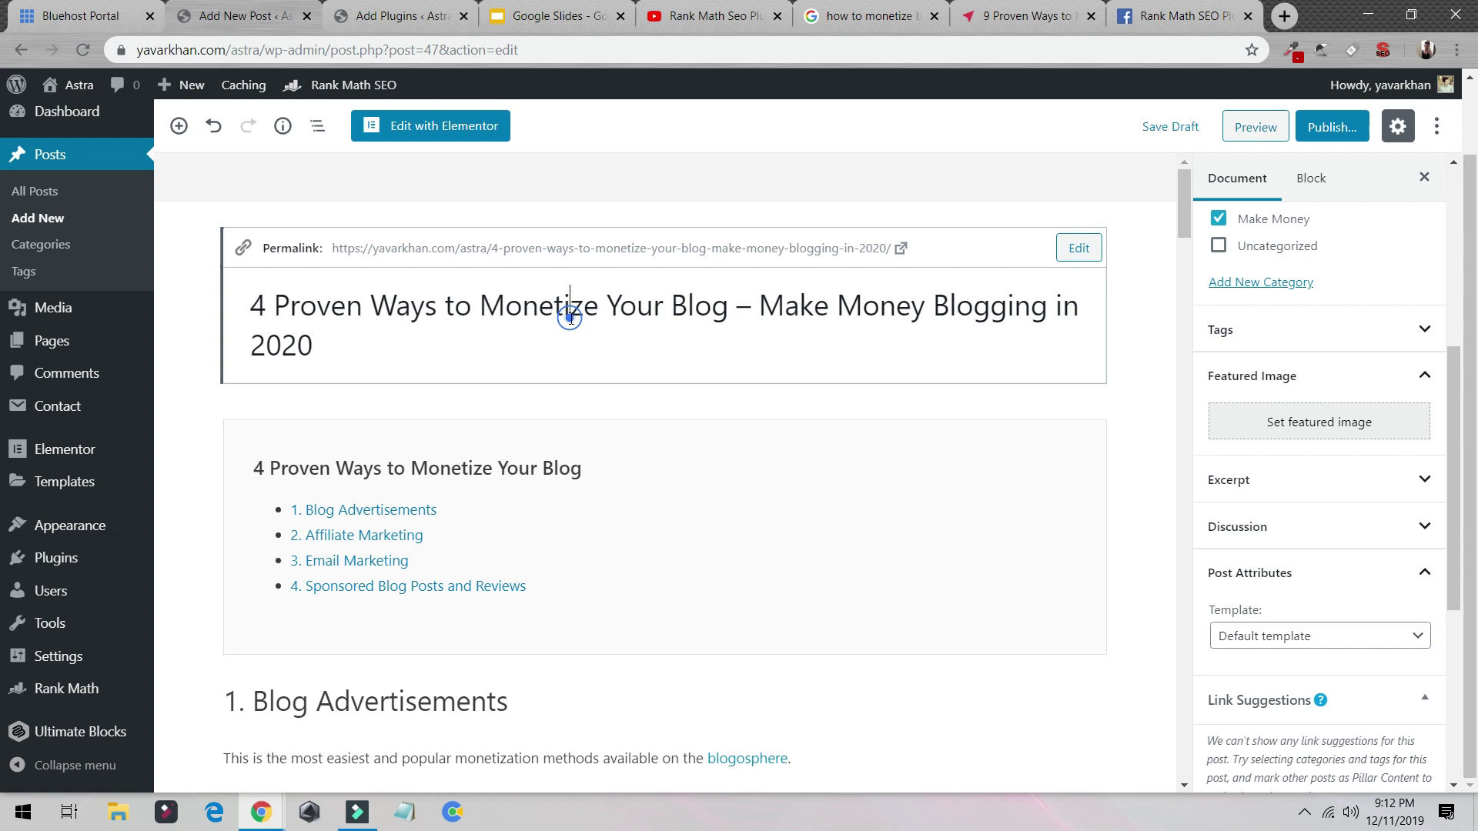
Step: Change the permalink slug to 4-proven-ways-to-monetize-your-blog and save the post as a draft
{"action": "left_click", "coordinate": [1065, 260]}
{"action": "key", "text": "ctrl+a"}
{"action": "type", "text": "4 Proven Ways to Monetize Your Blog"}
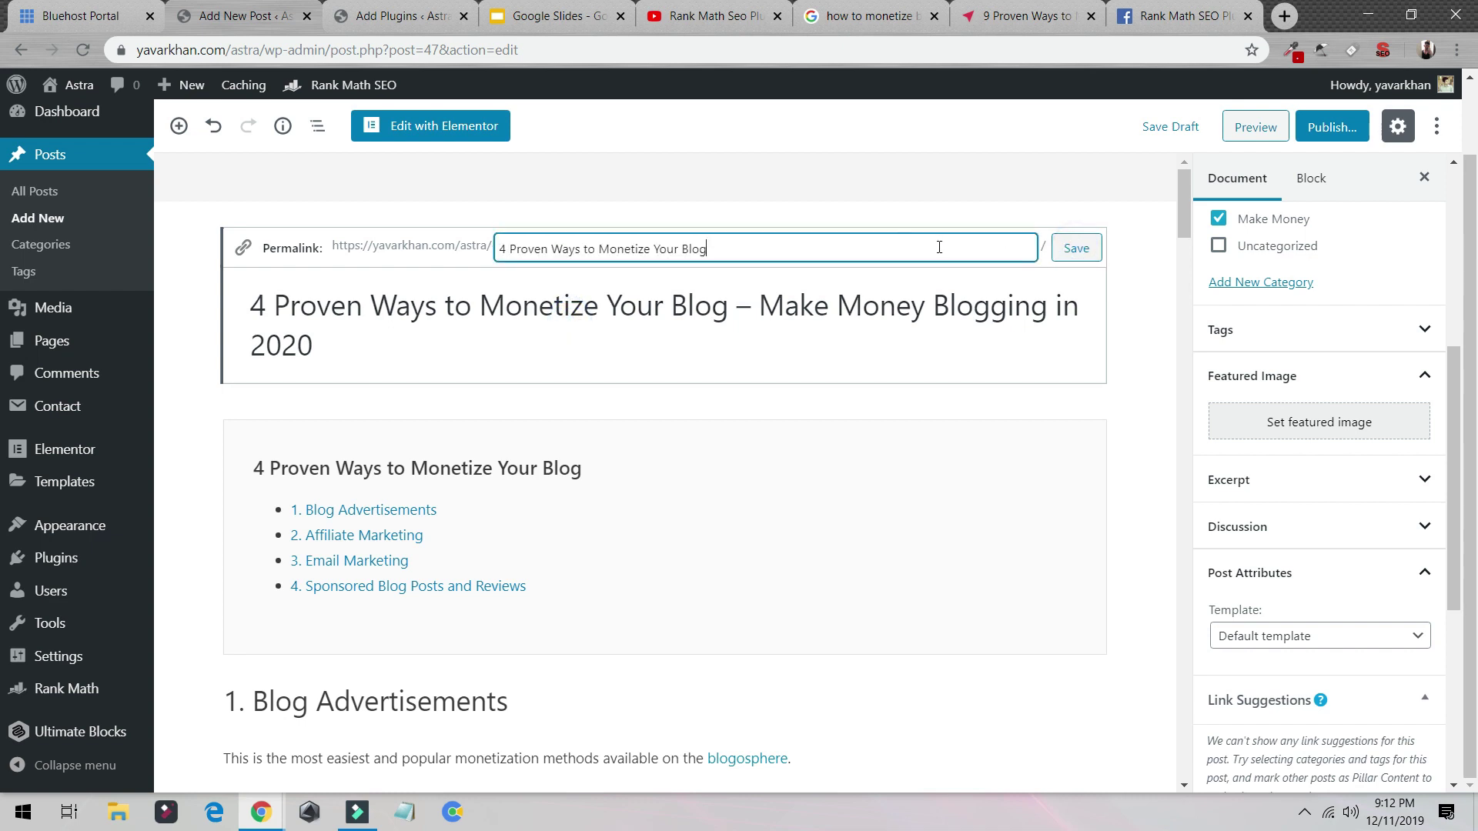
{"action": "left_click", "coordinate": [1076, 248]}
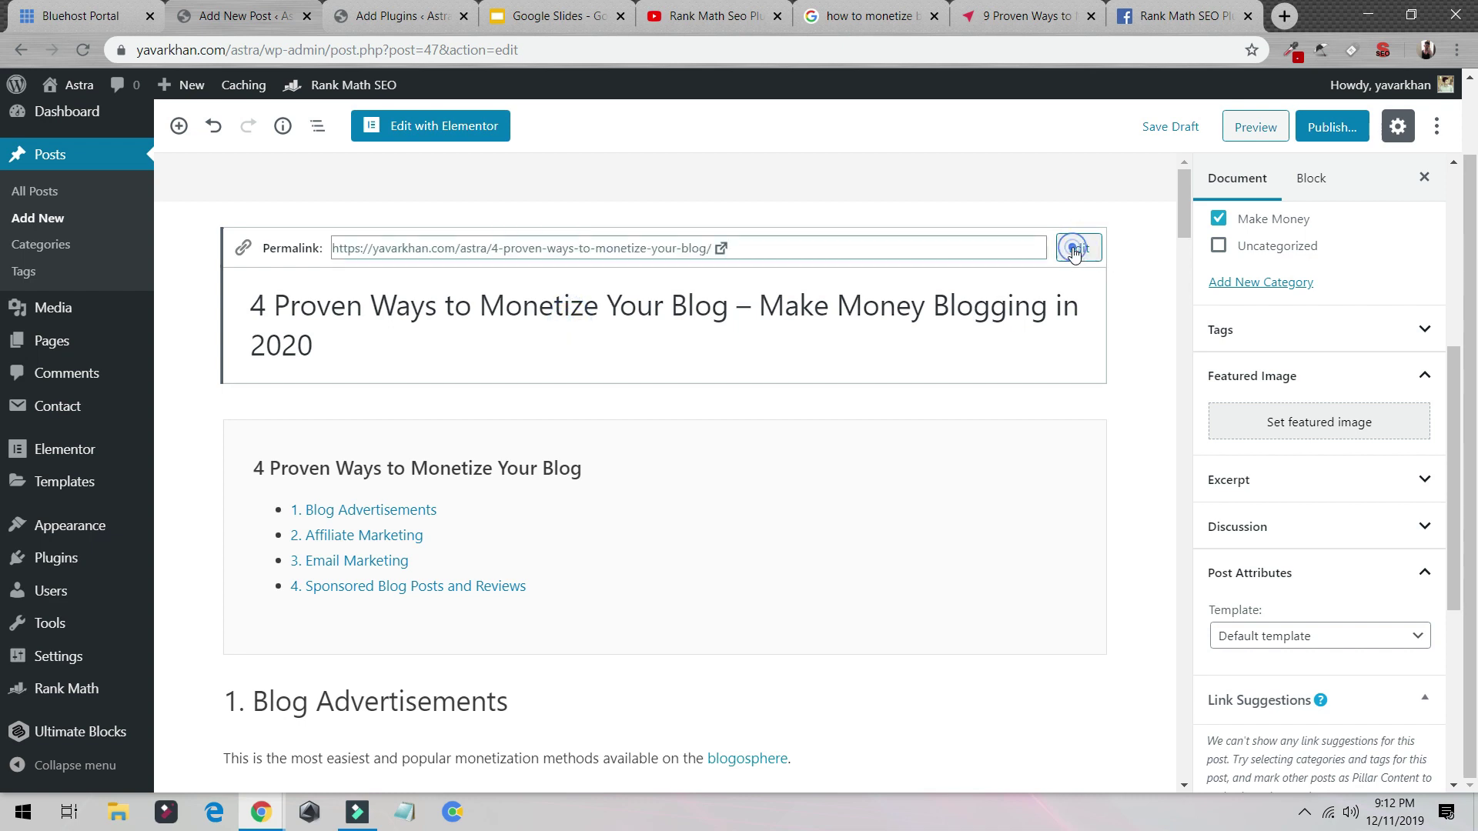
{"action": "left_click", "coordinate": [1170, 126]}
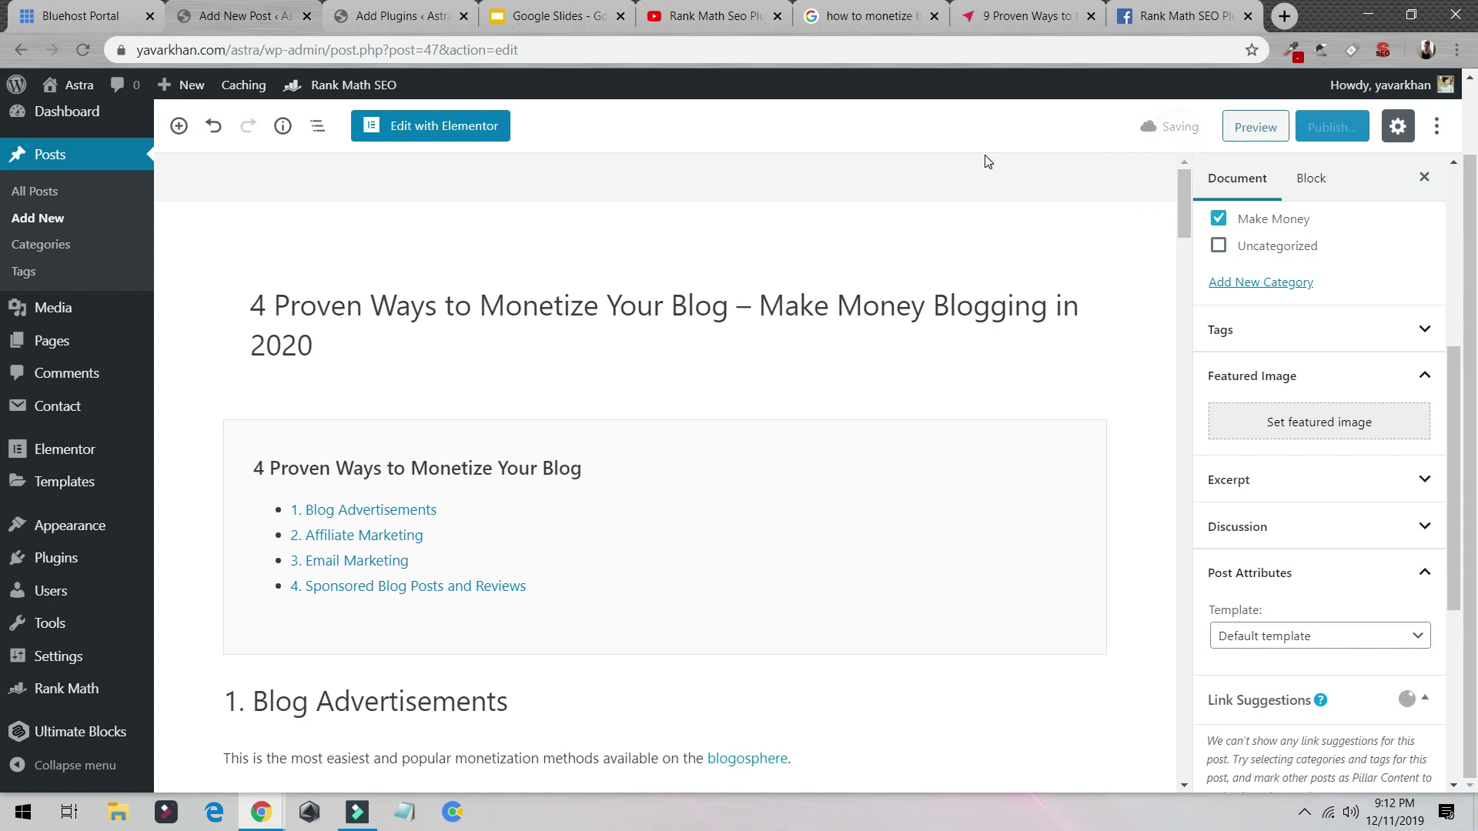
Step: Reopen the saved slug, select it, and go to the competitor's article
{"action": "left_click", "coordinate": [687, 310]}
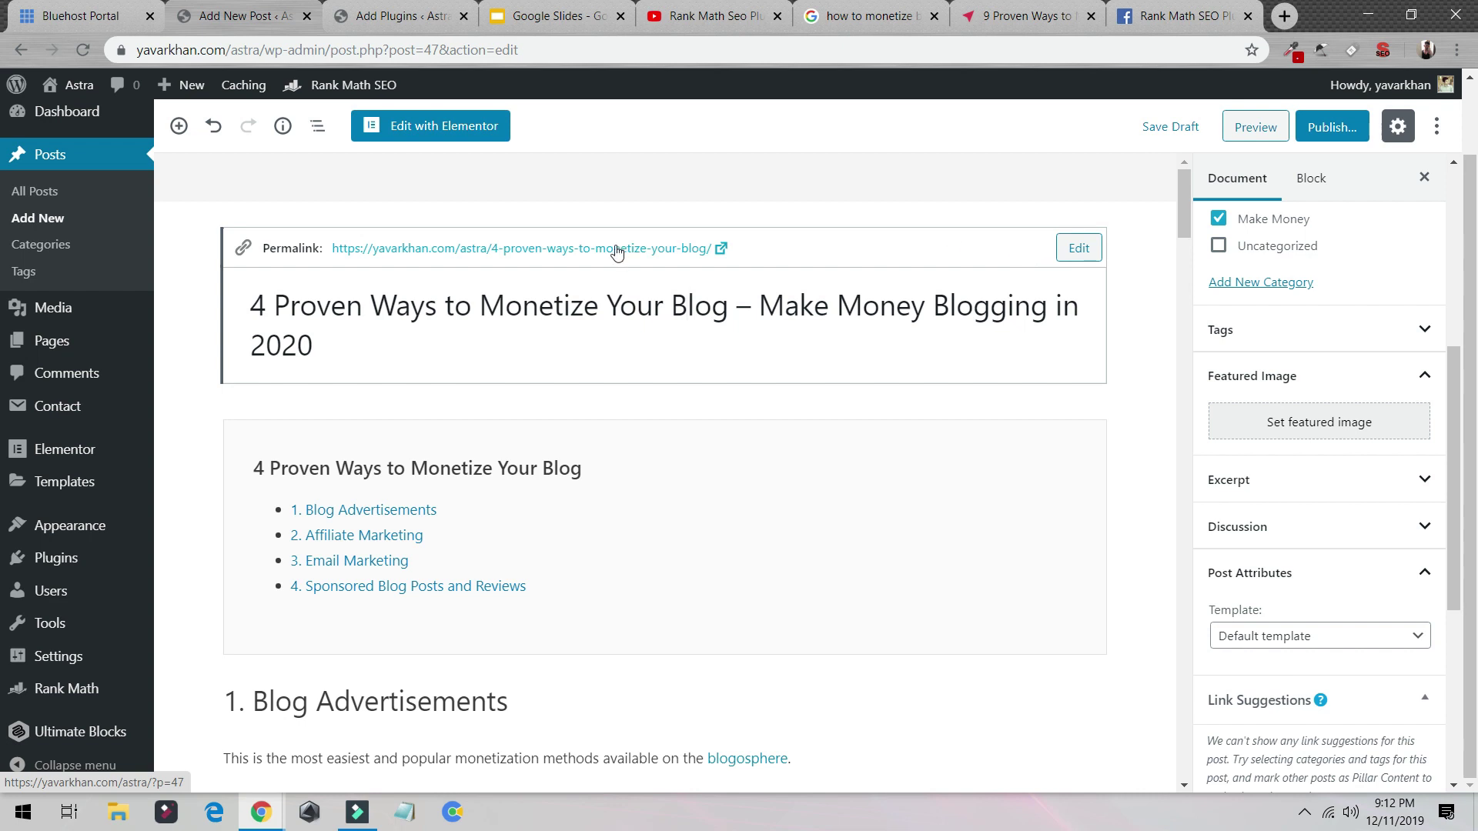
{"action": "left_click", "coordinate": [1078, 248]}
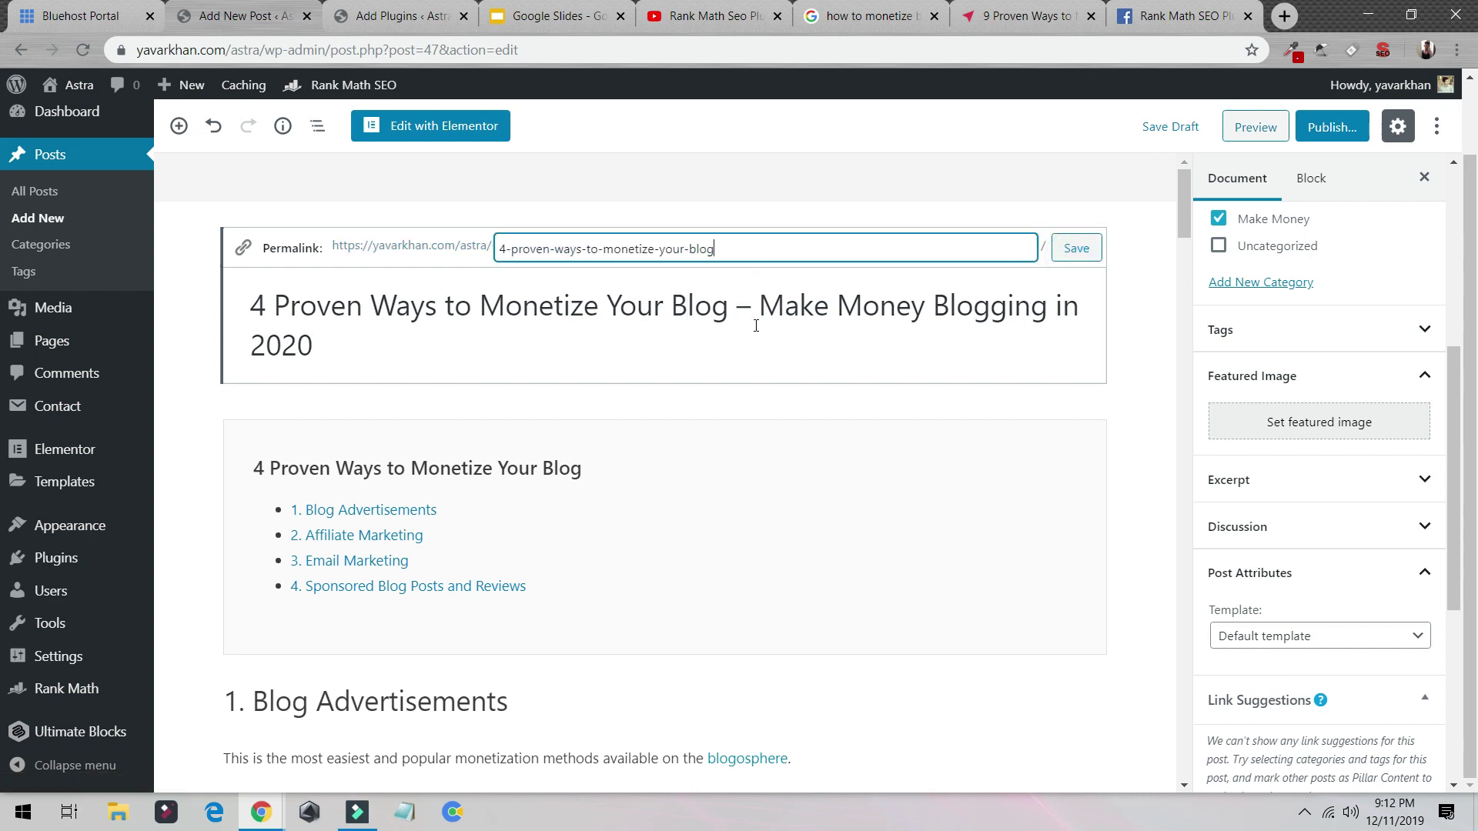
{"action": "key", "text": "ctrl+a"}
{"action": "key", "text": "ctrl+c"}
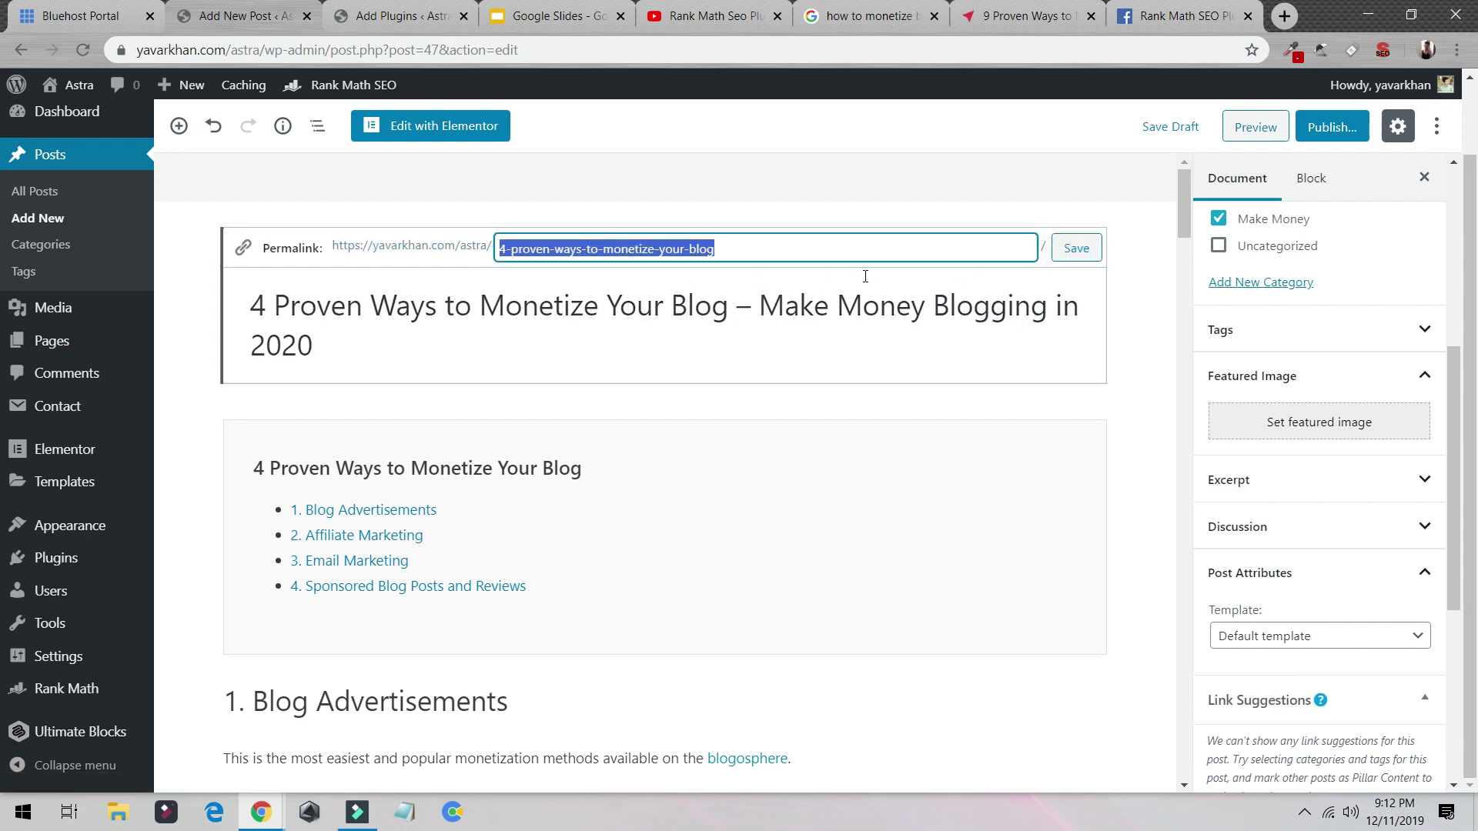
{"action": "left_click", "coordinate": [998, 14]}
Step: Save the affiliate infographic to Downloads as 4-proven-ways-to-monetize-your-blog.png
{"action": "right_click", "coordinate": [503, 457]}
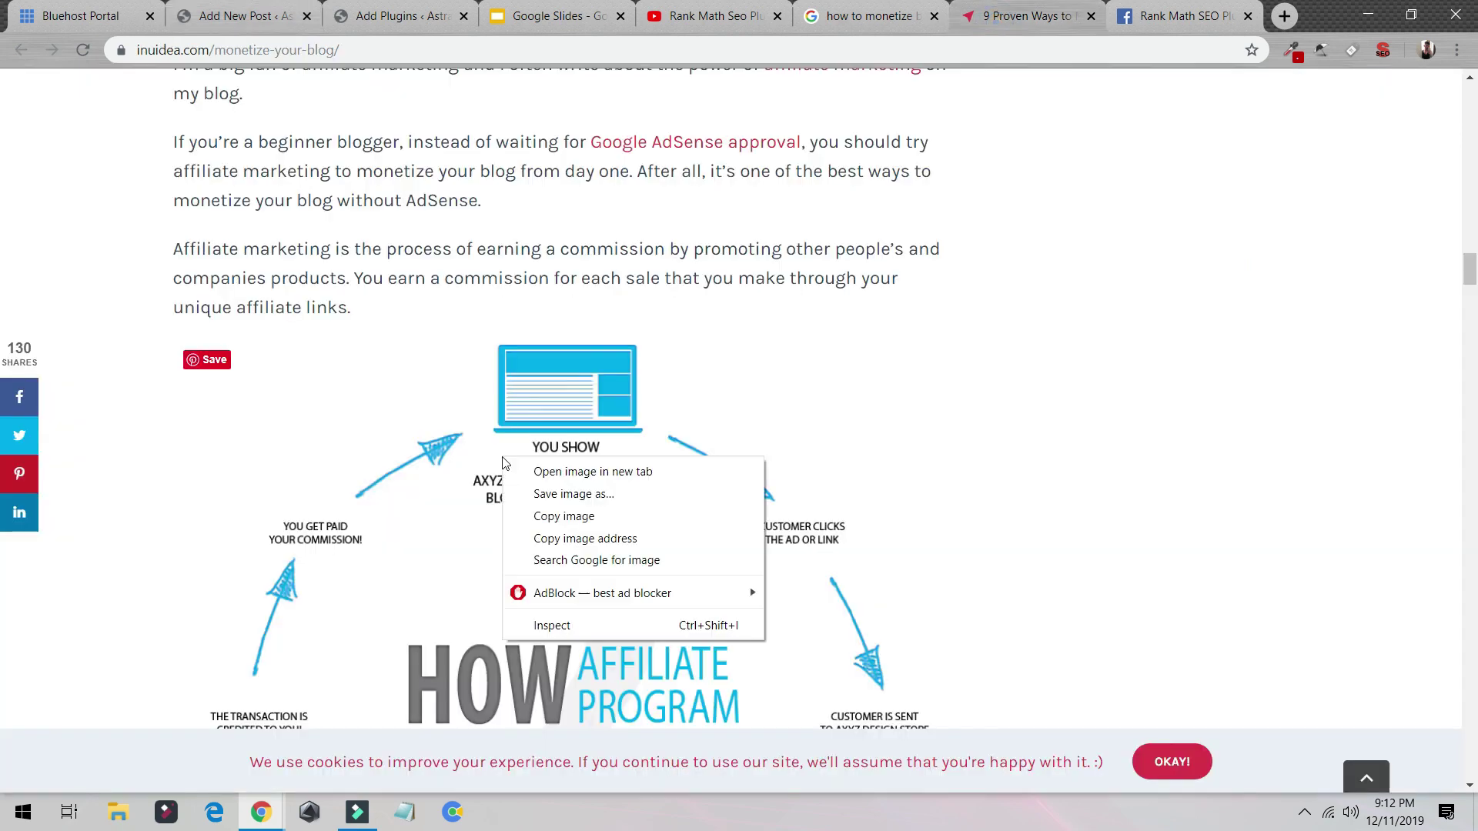
{"action": "left_click", "coordinate": [594, 494]}
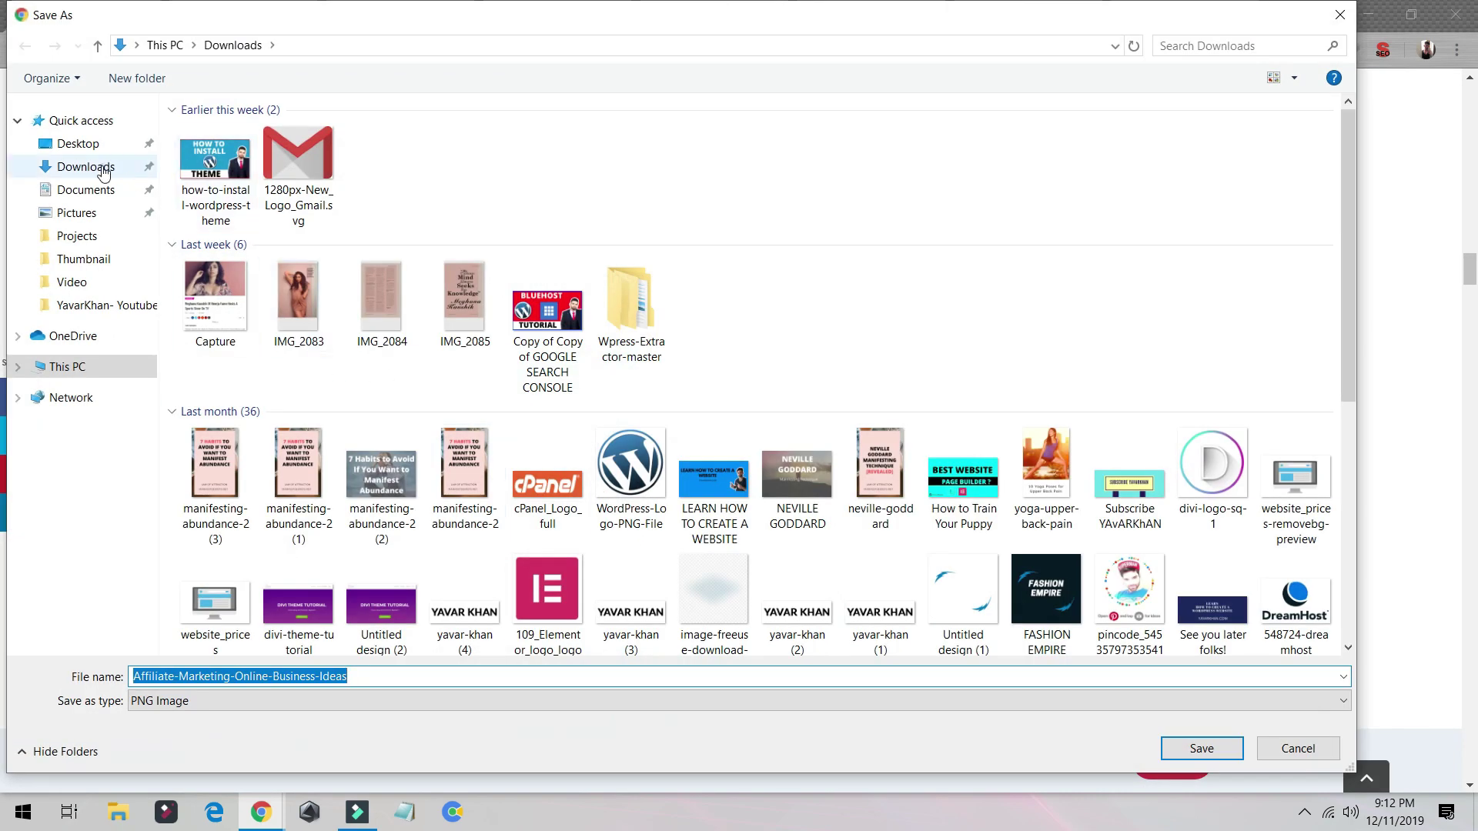
{"action": "left_click", "coordinate": [103, 170]}
{"action": "left_click", "coordinate": [362, 678]}
{"action": "key", "text": "ctrl+a"}
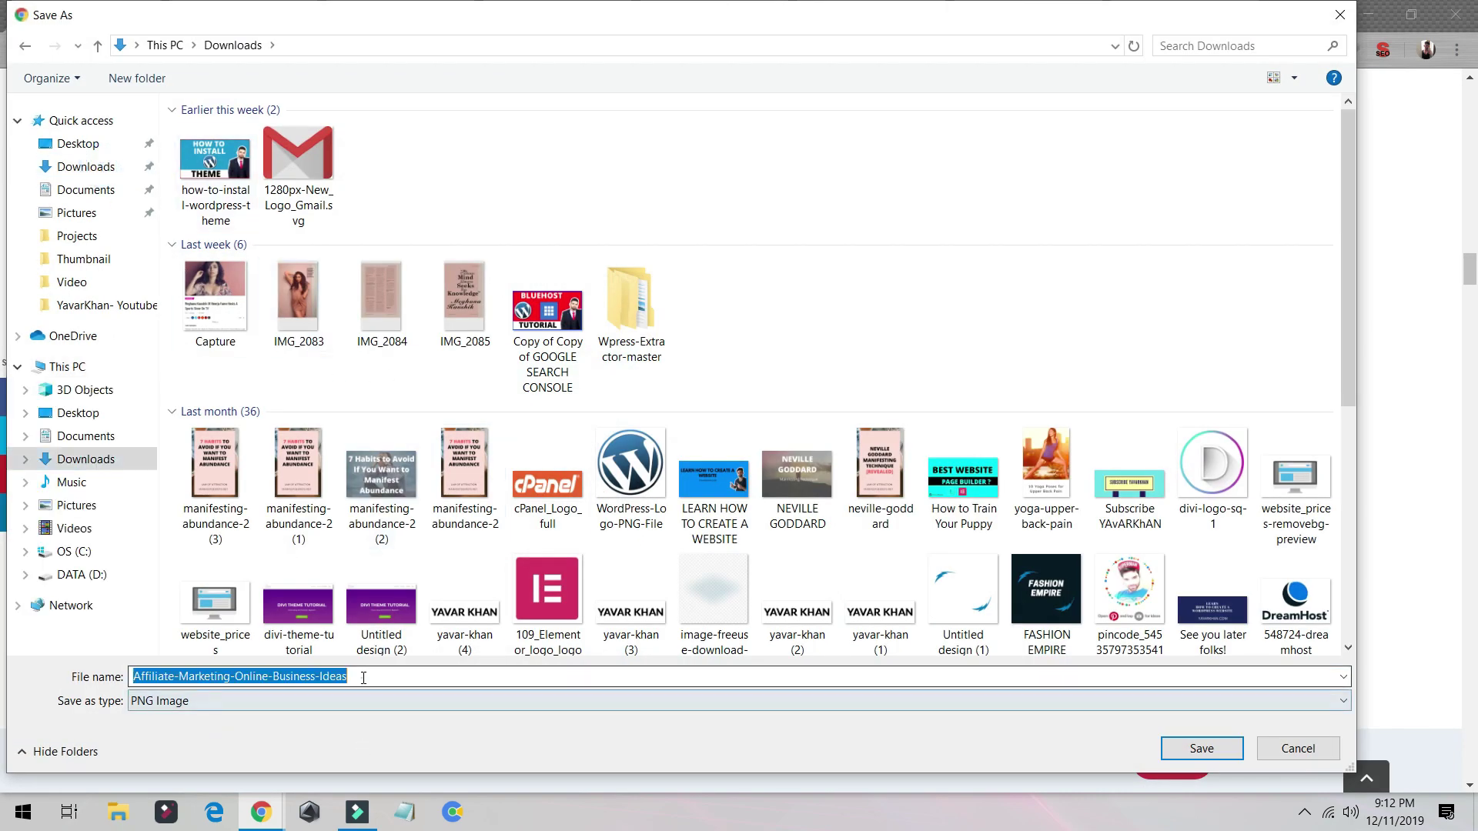
{"action": "key", "text": "ctrl+v"}
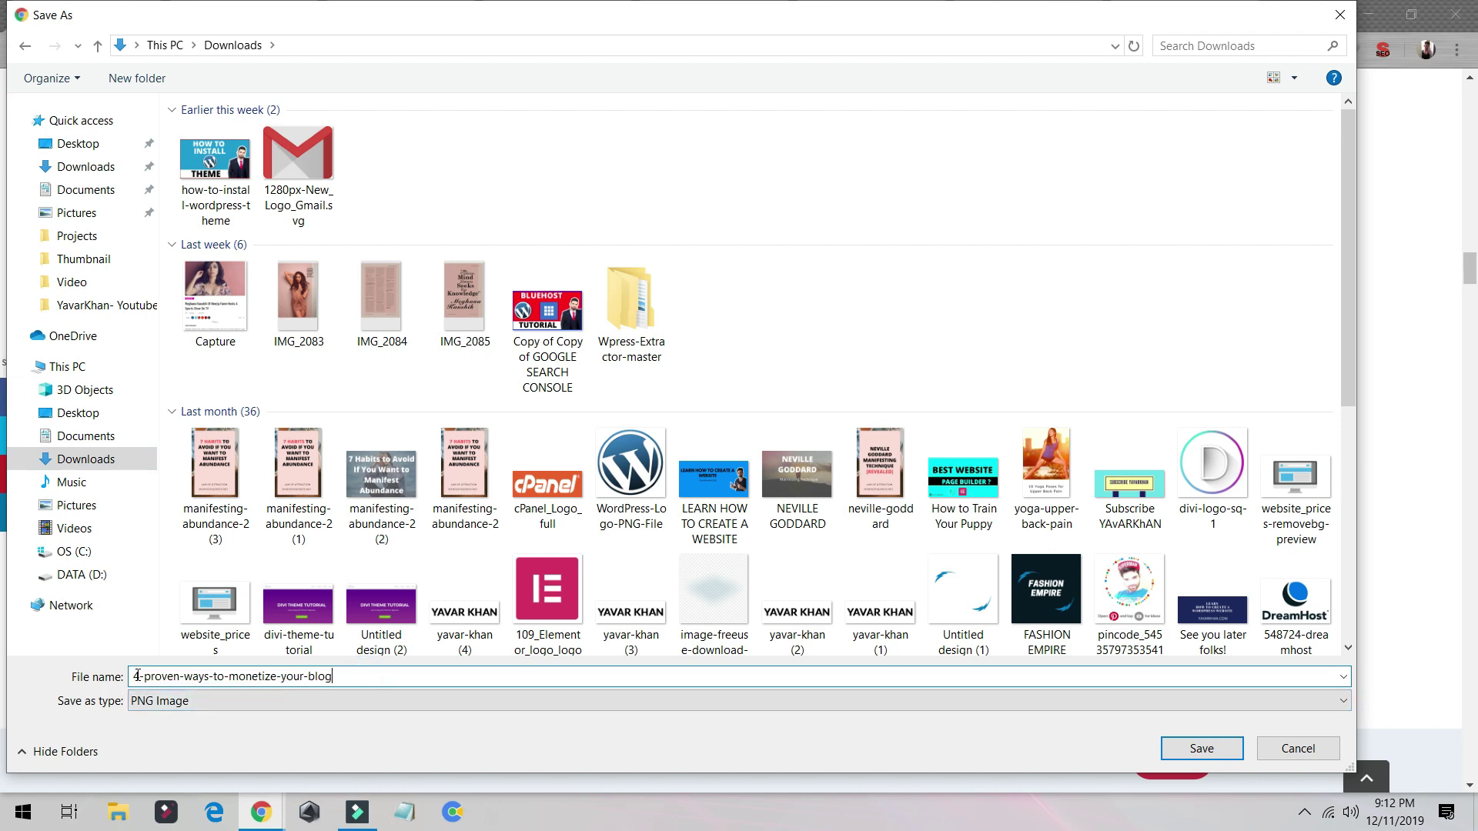
{"action": "left_click_drag", "start_coordinate": [139, 676], "coordinate": [333, 676]}
{"action": "left_click", "coordinate": [1208, 753]}
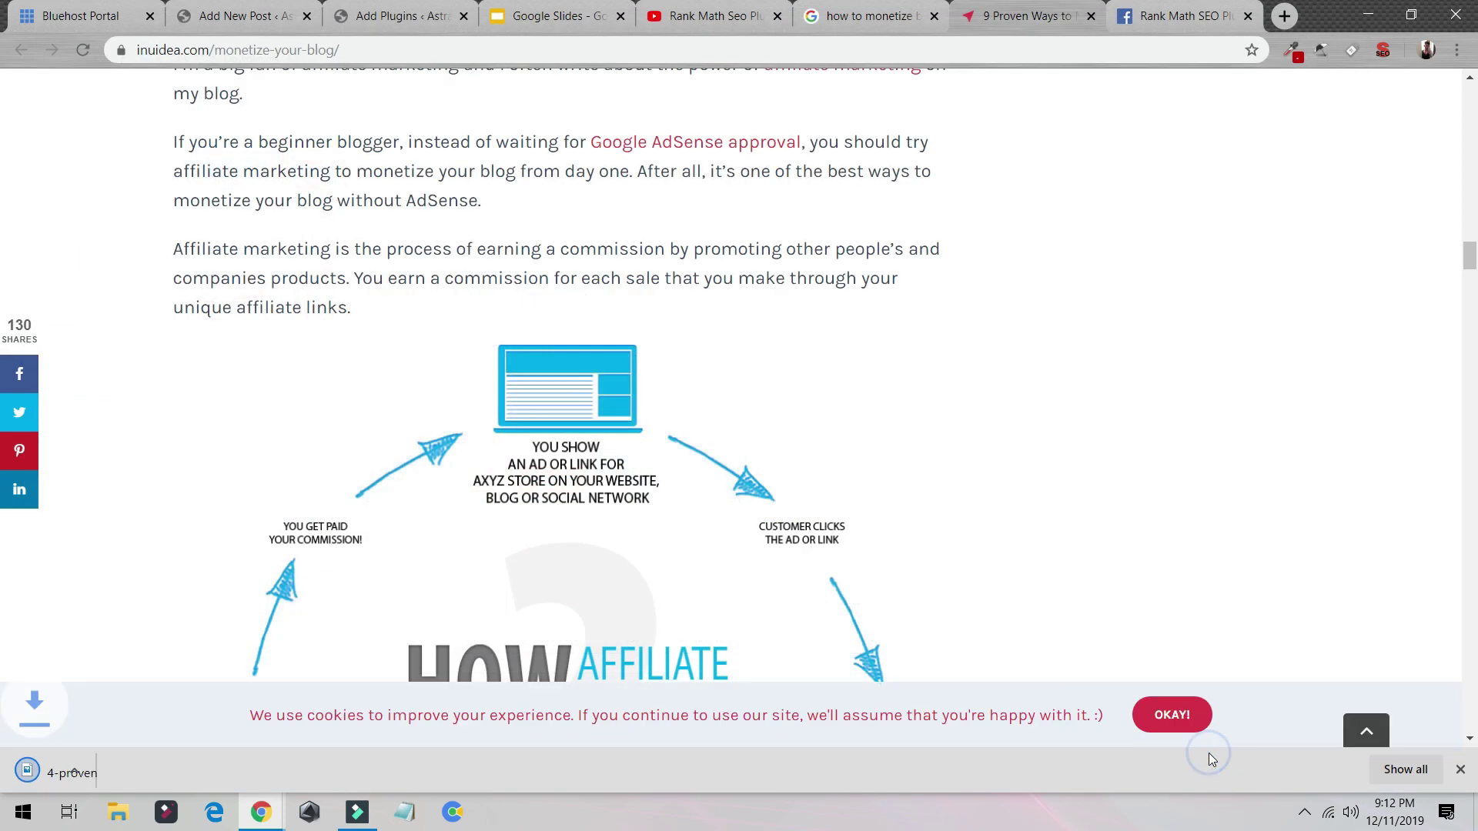
{"action": "left_click", "coordinate": [413, 6]}
Step: Upload the downloaded 4-proven-ways-to-monetize-your-blog.png through the post's featured image picker
{"action": "left_click", "coordinate": [242, 16]}
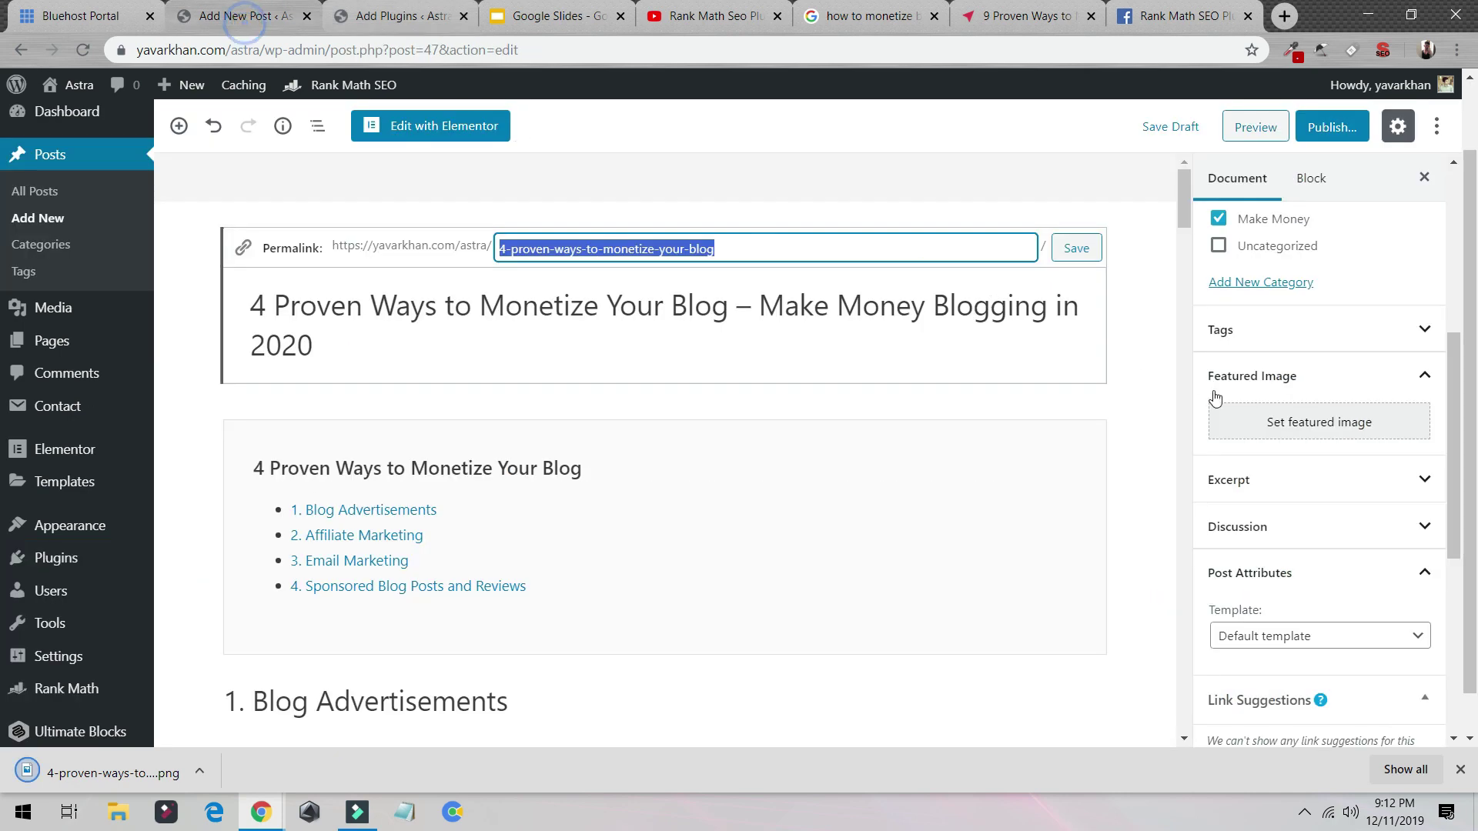
{"action": "scroll", "coordinate": [1292, 576], "scroll_direction": "down", "scroll_amount": 7}
{"action": "scroll", "coordinate": [1309, 562], "scroll_direction": "up", "scroll_amount": 9}
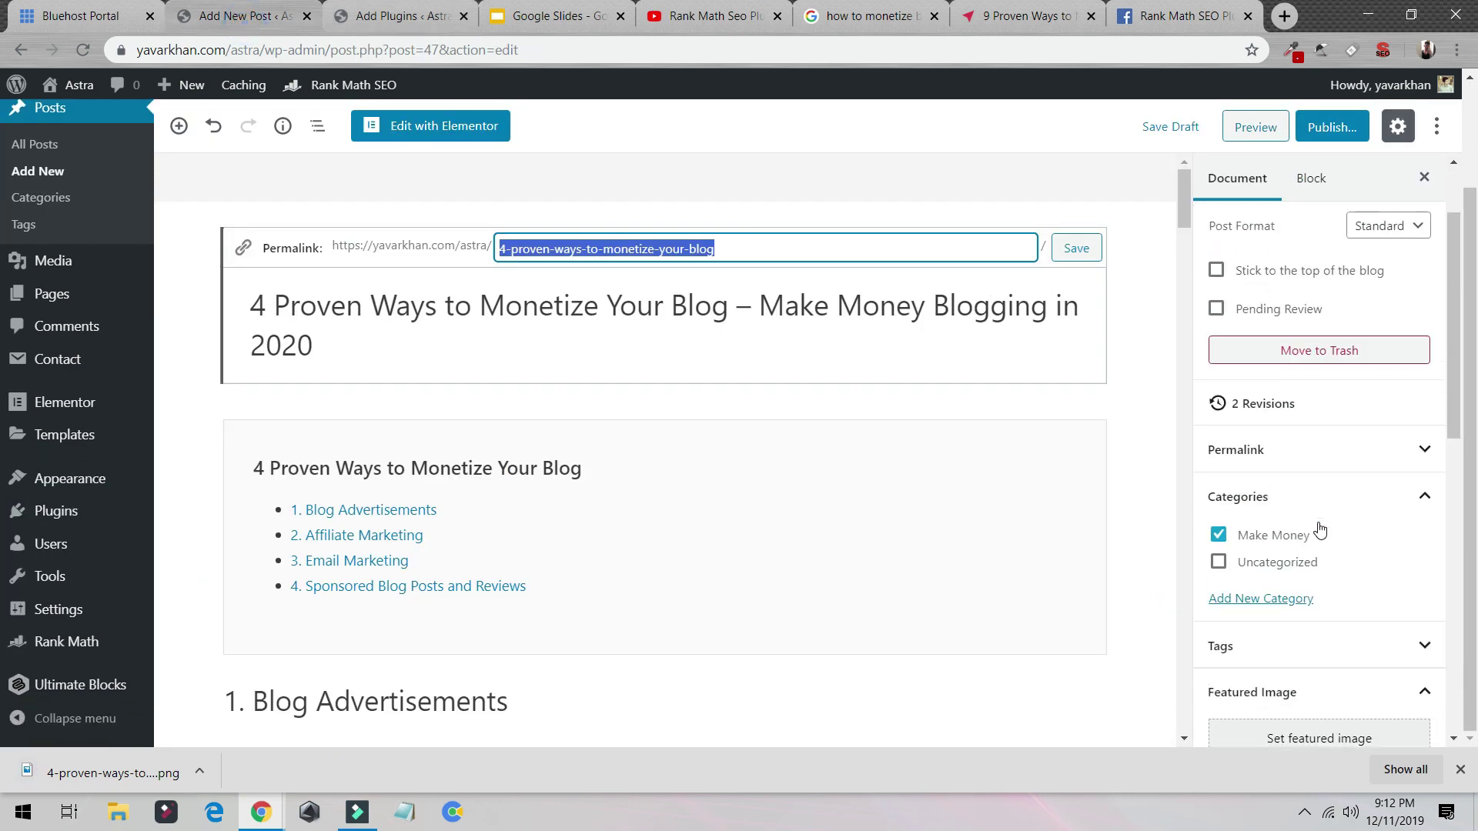
{"action": "scroll", "coordinate": [1320, 558], "scroll_direction": "down", "scroll_amount": 3}
{"action": "left_click", "coordinate": [1296, 471]}
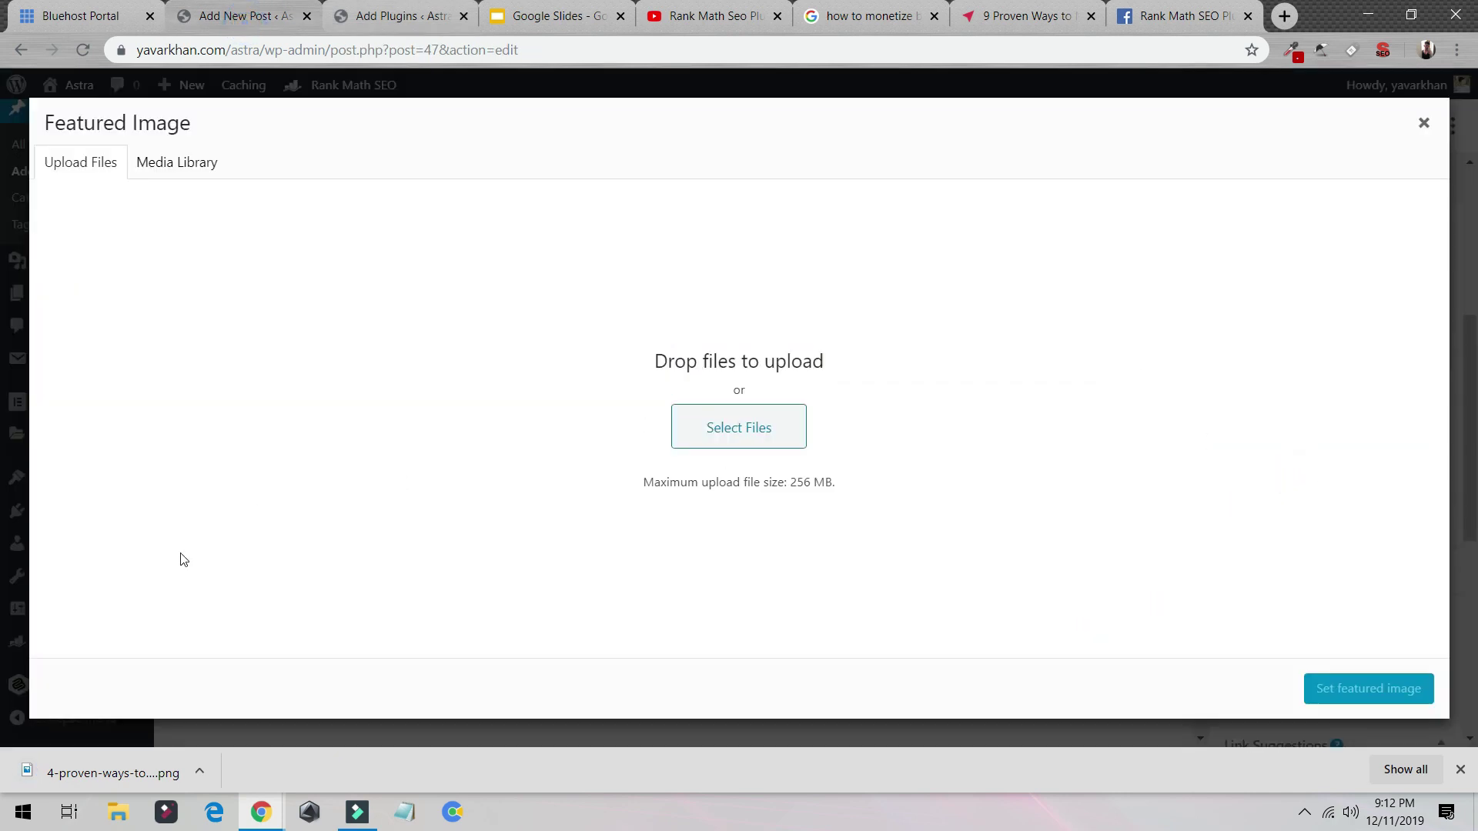
{"action": "left_click_drag", "start_coordinate": [99, 773], "coordinate": [458, 422]}
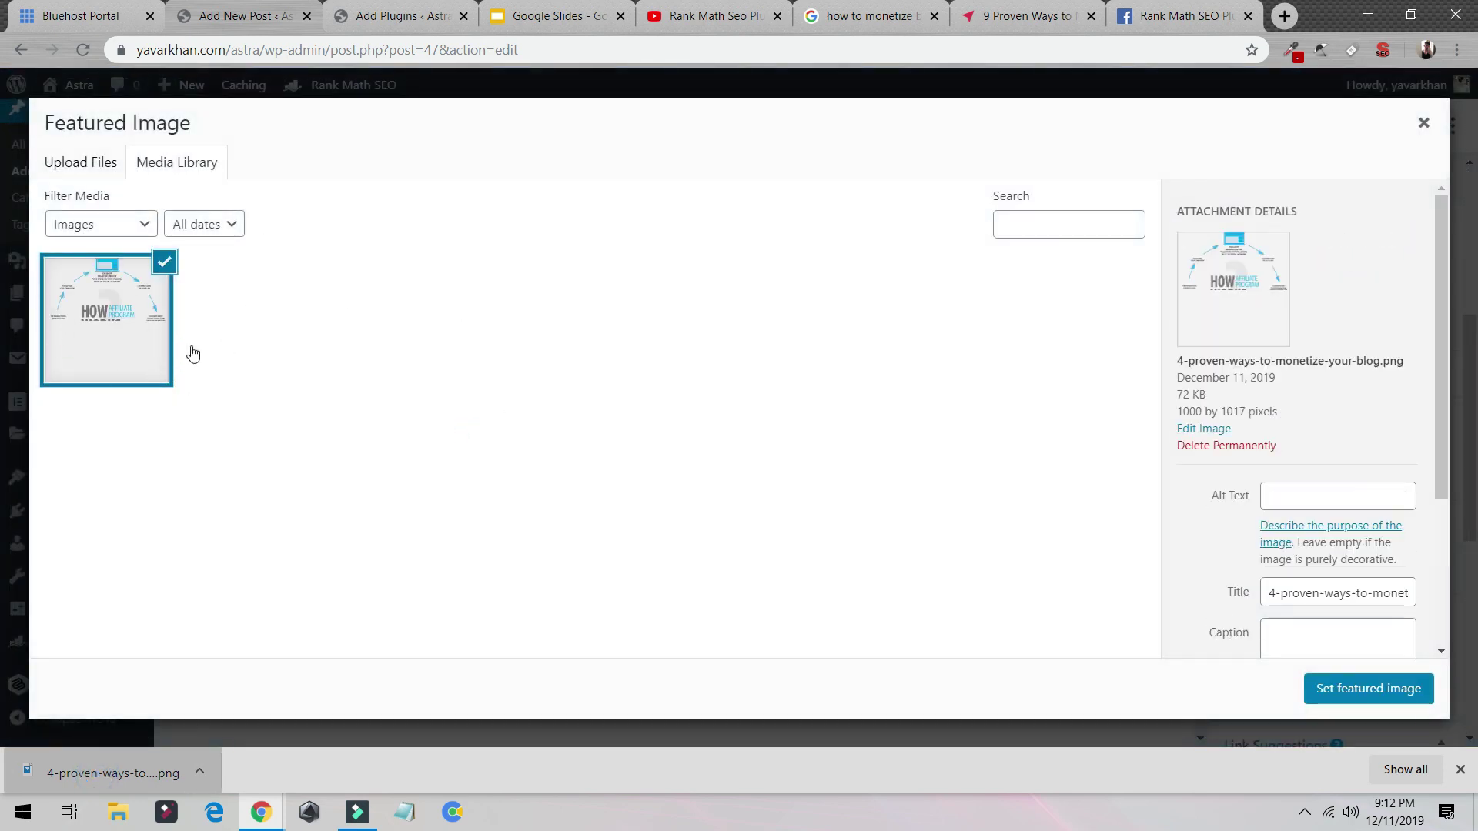
Step: Set the image alt text to 4-proven-ways-to-monetize-your-blog and confirm it as featured image
{"action": "left_click", "coordinate": [1321, 493]}
{"action": "type", "text": "4-proven-ways-to-monetize-your-blog"}
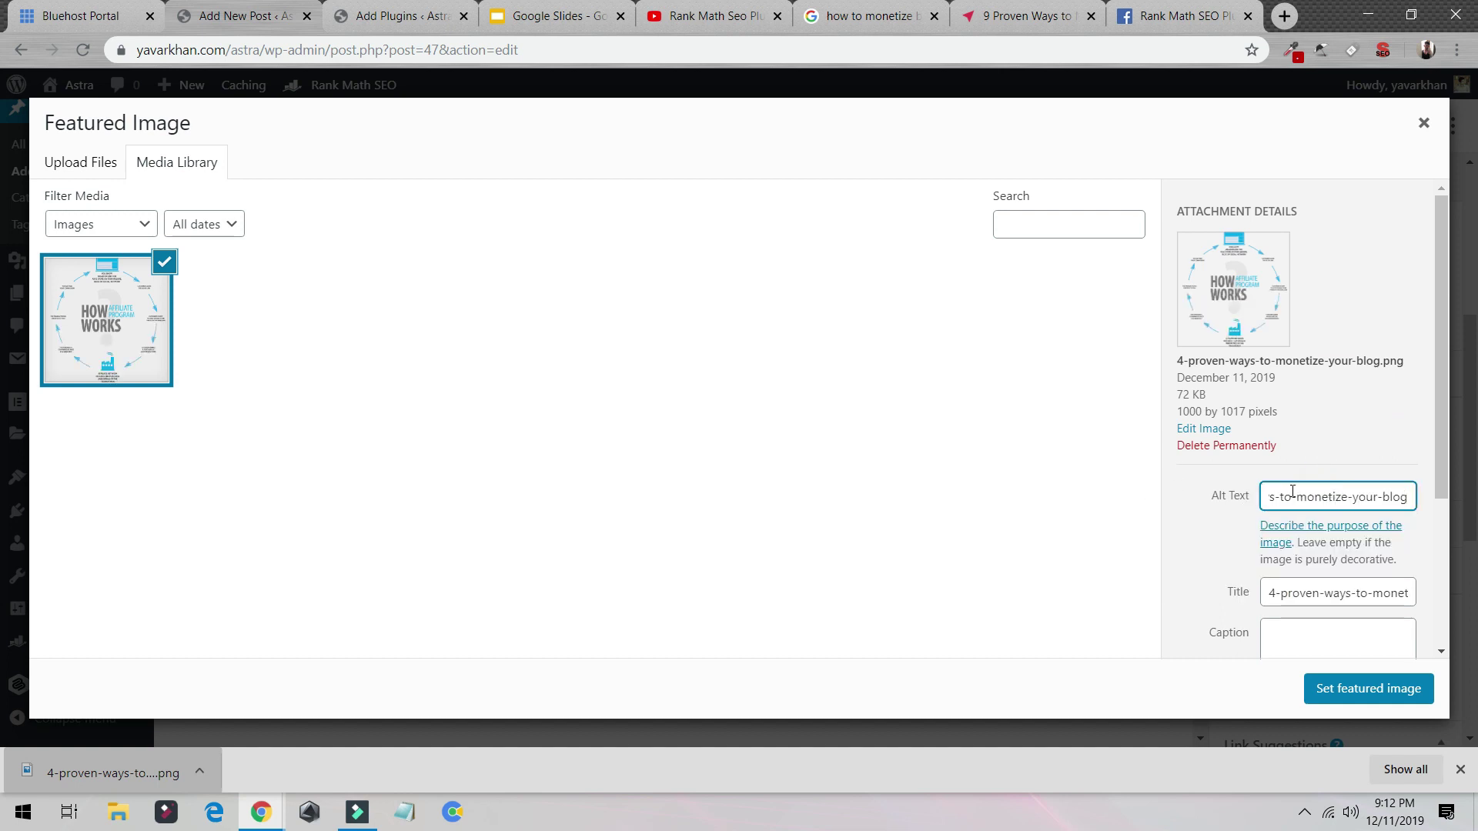
{"action": "left_click", "coordinate": [1192, 495]}
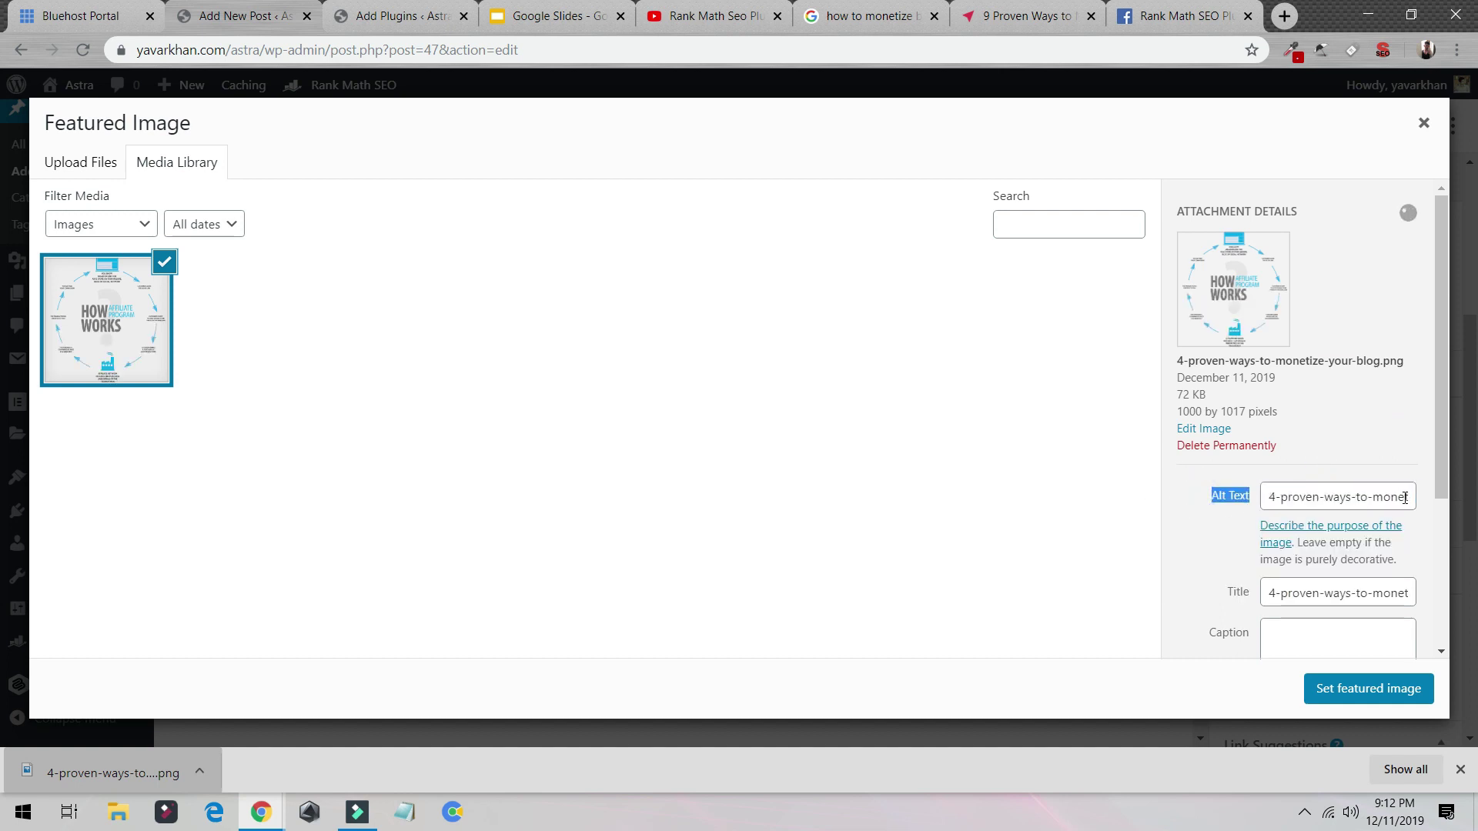
{"action": "left_click_drag", "start_coordinate": [1403, 496], "coordinate": [1245, 485]}
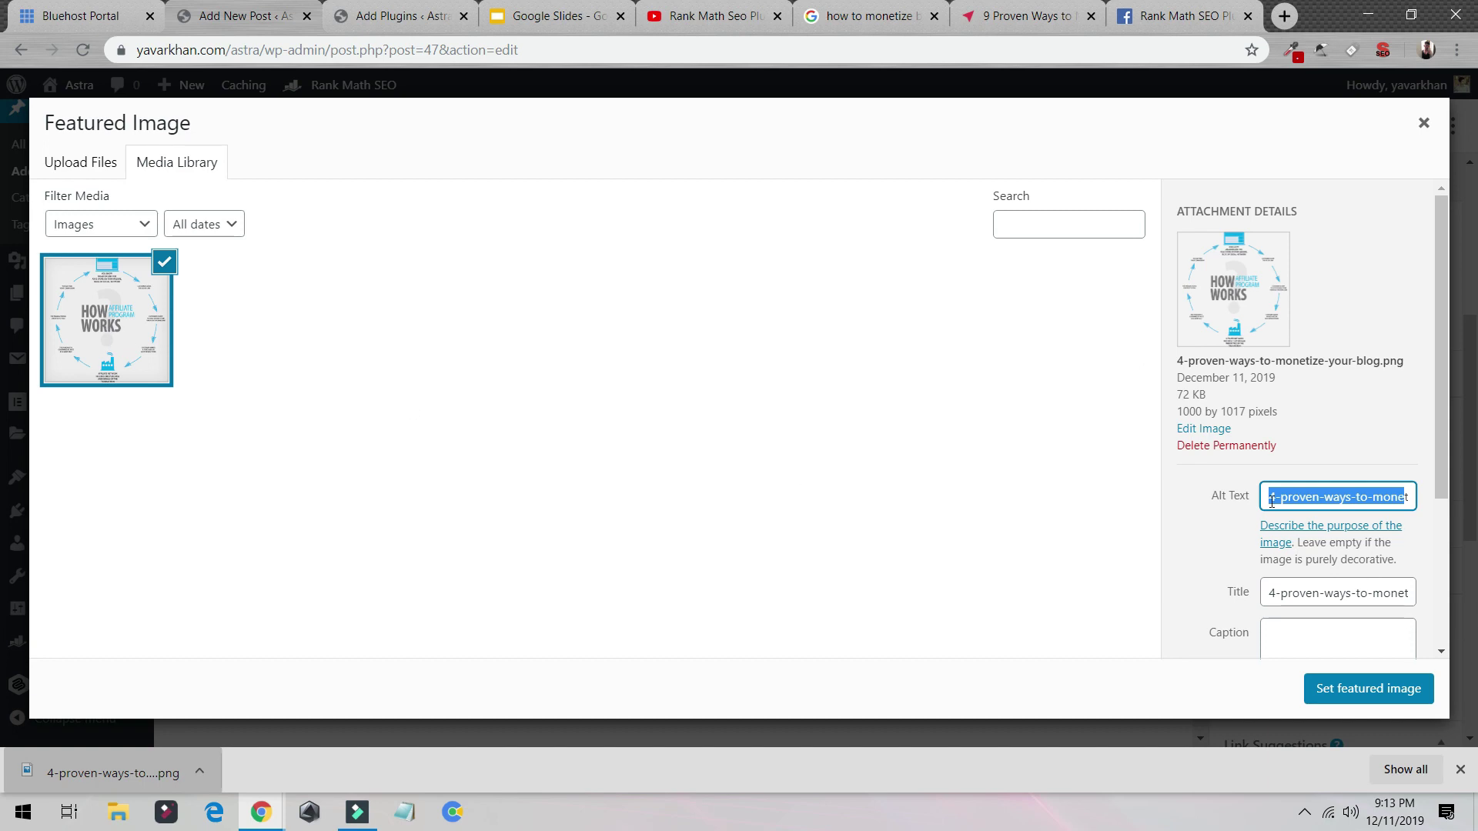
{"action": "left_click_drag", "start_coordinate": [1270, 501], "coordinate": [1428, 519]}
{"action": "left_click_drag", "start_coordinate": [1249, 506], "coordinate": [1260, 512]}
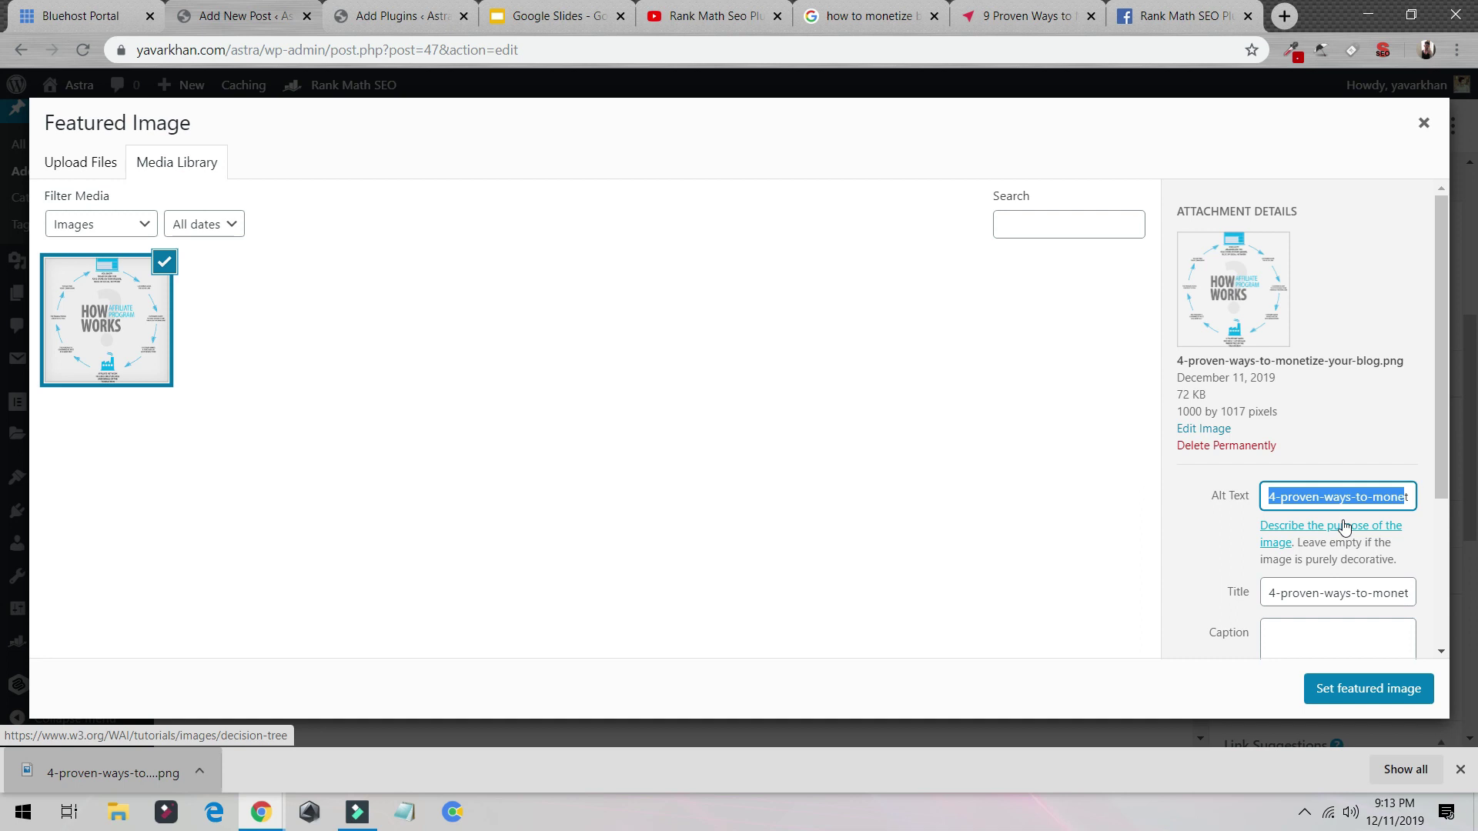
{"action": "left_click", "coordinate": [1359, 699]}
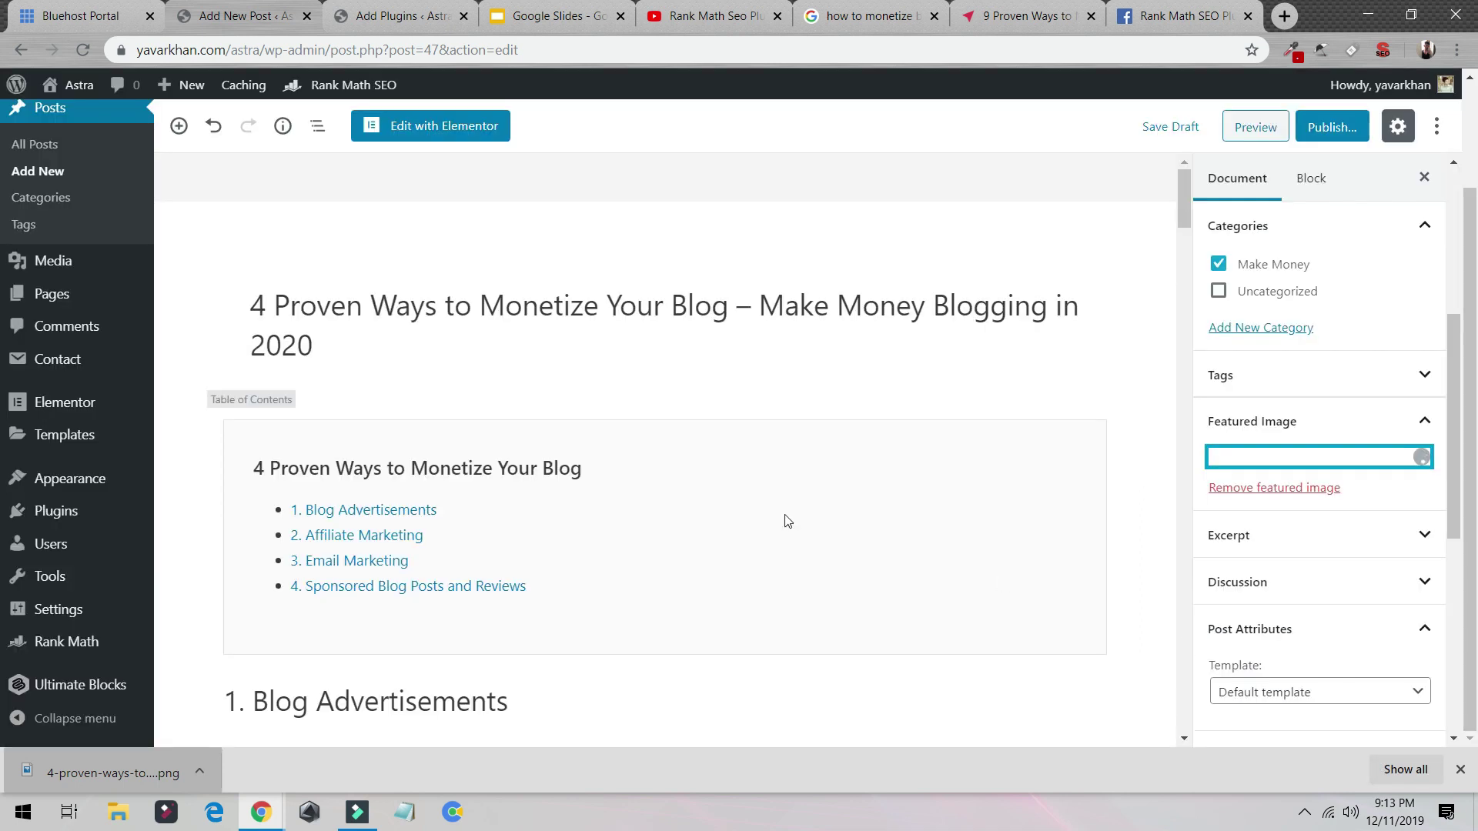
Step: Save the post with its new featured image as a draft
{"action": "left_click", "coordinate": [1166, 129]}
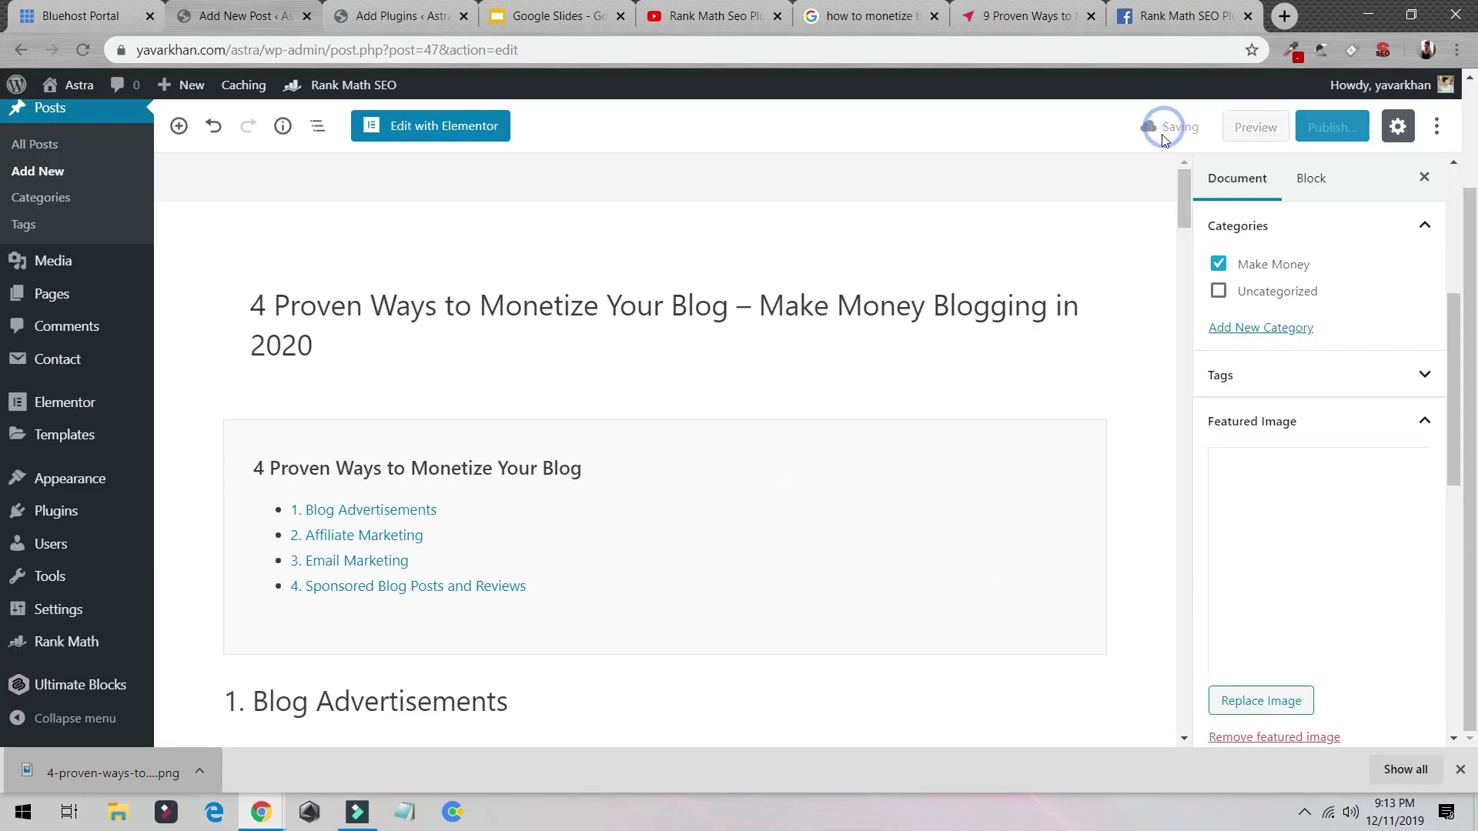
{"action": "scroll", "coordinate": [692, 431], "scroll_direction": "down", "scroll_amount": 5}
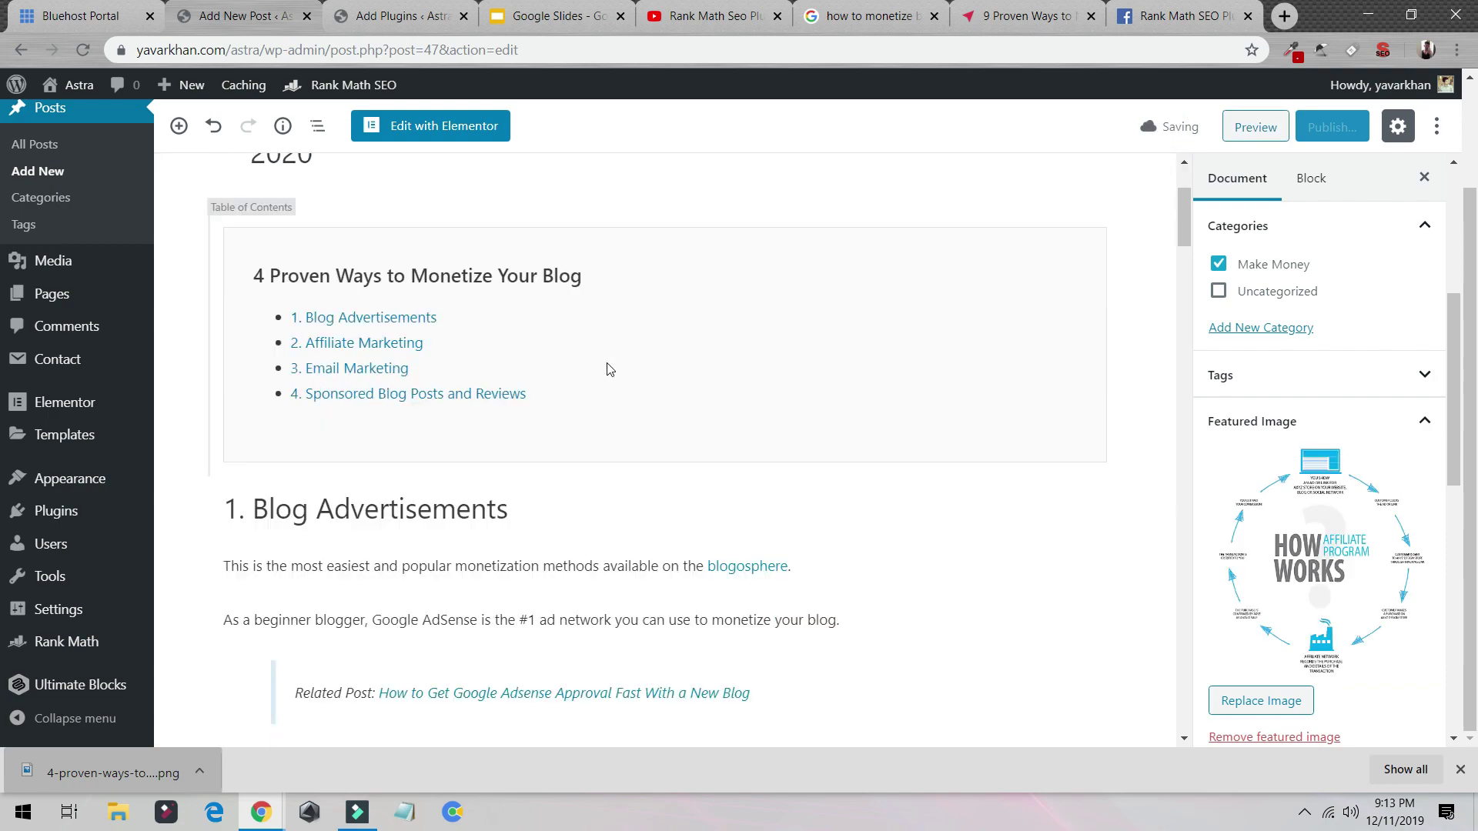
{"action": "scroll", "coordinate": [377, 472], "scroll_direction": "up", "scroll_amount": 5}
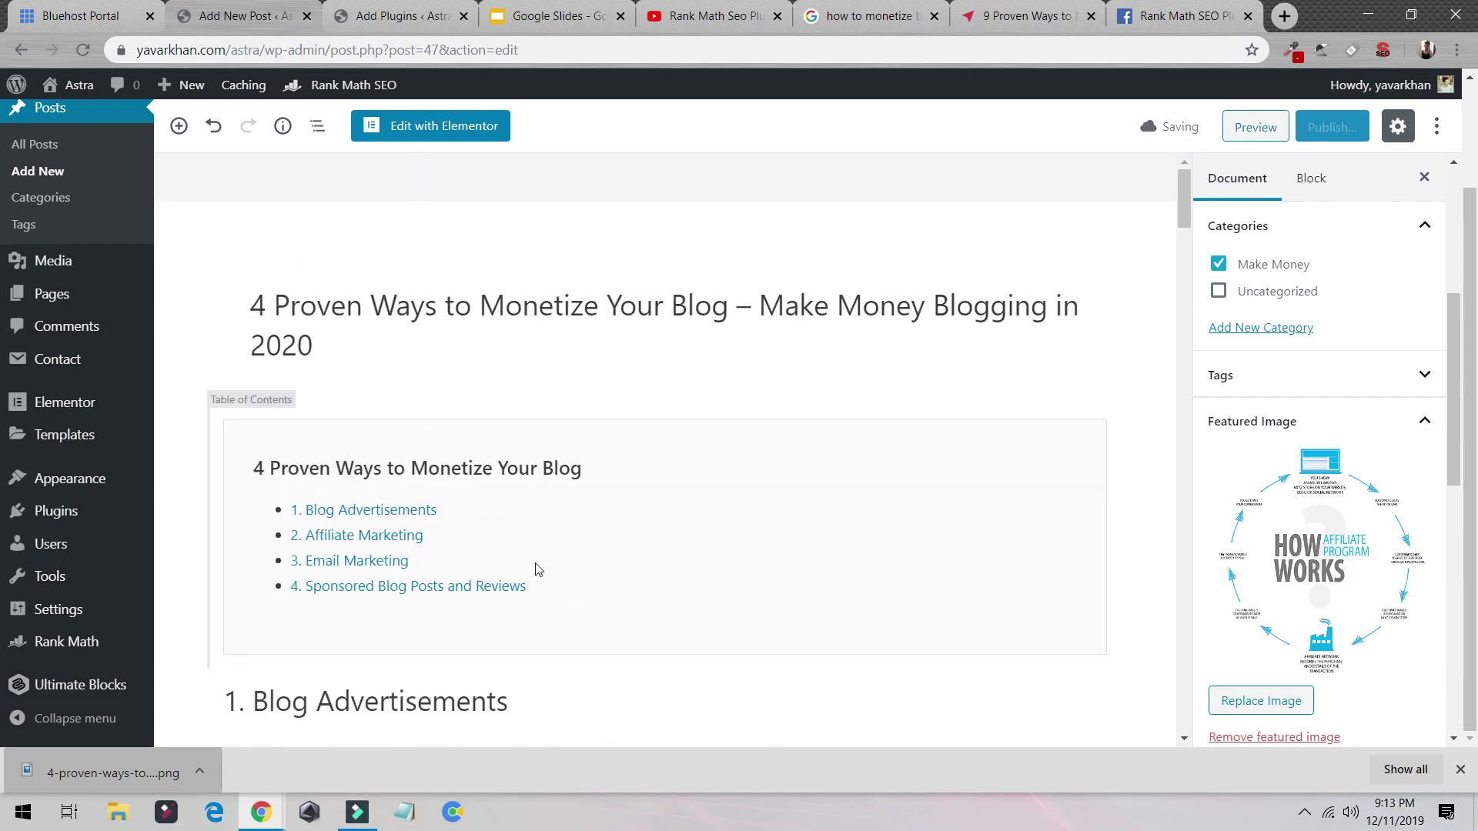
{"action": "scroll", "coordinate": [536, 570], "scroll_direction": "down", "scroll_amount": 10}
{"action": "scroll", "coordinate": [440, 503], "scroll_direction": "up", "scroll_amount": 10}
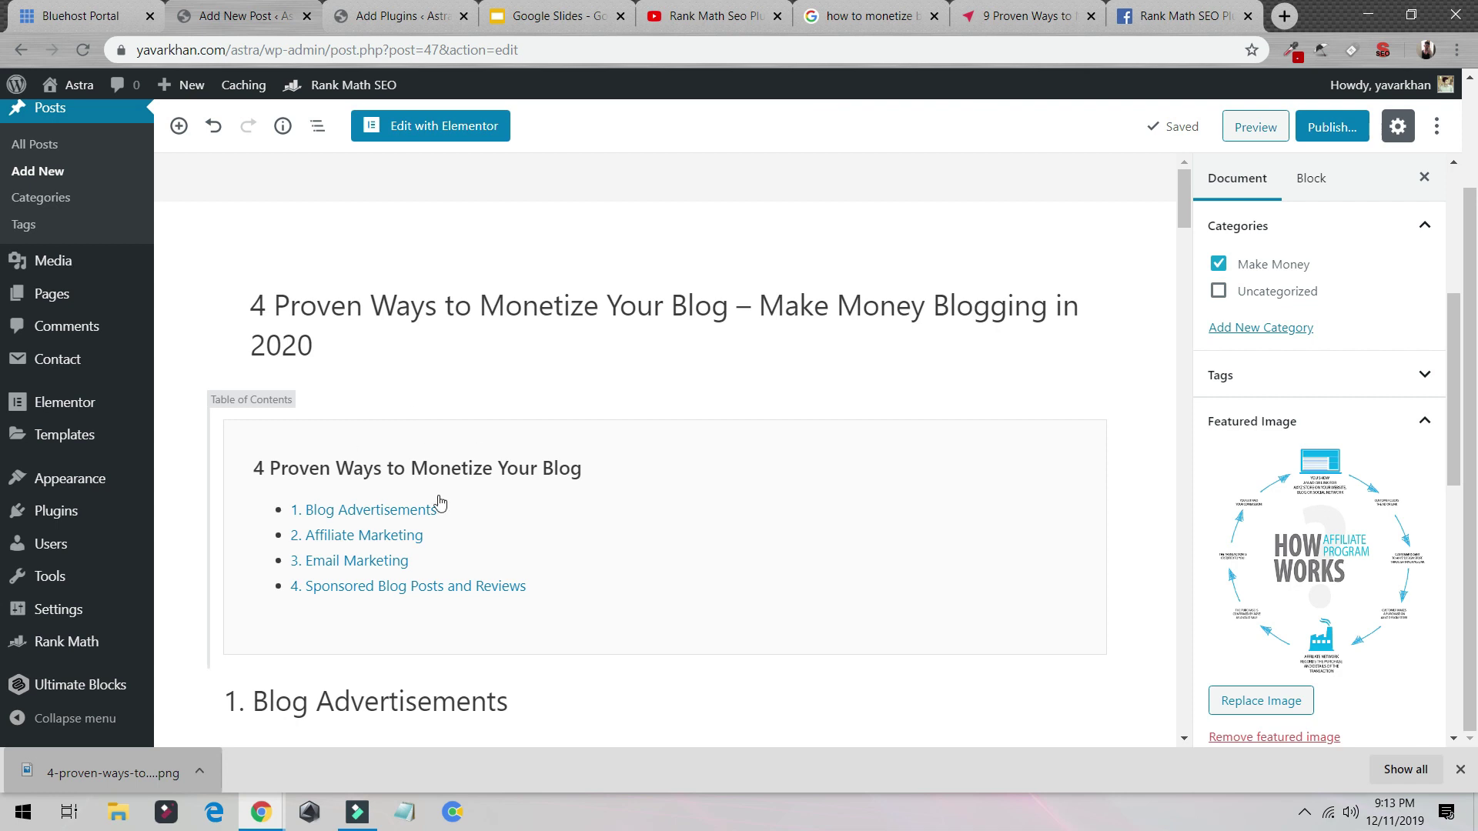
Step: Open a preview of the draft post
{"action": "left_click", "coordinate": [1247, 134]}
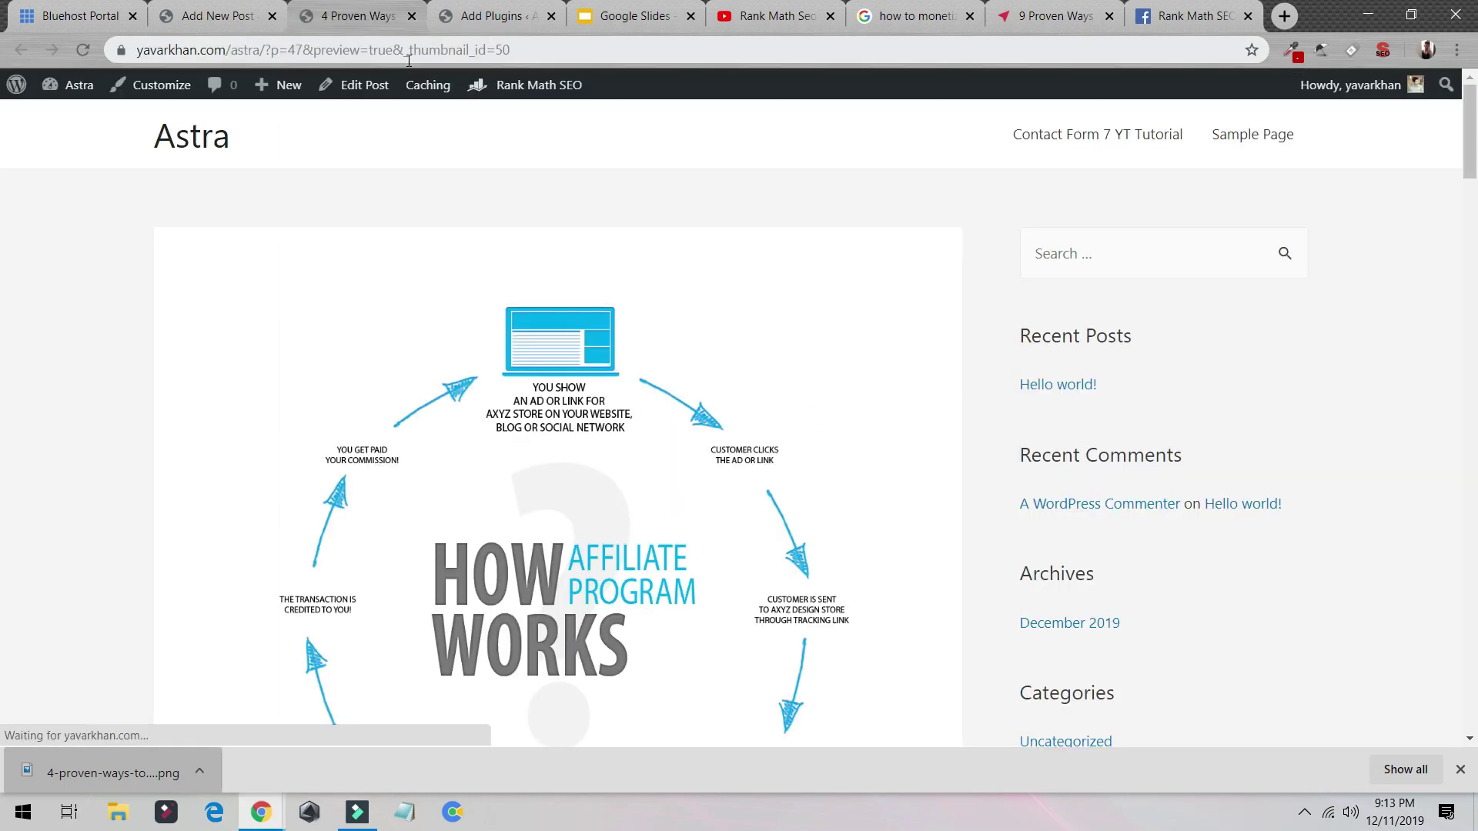
{"action": "scroll", "coordinate": [446, 320], "scroll_direction": "down", "scroll_amount": 12}
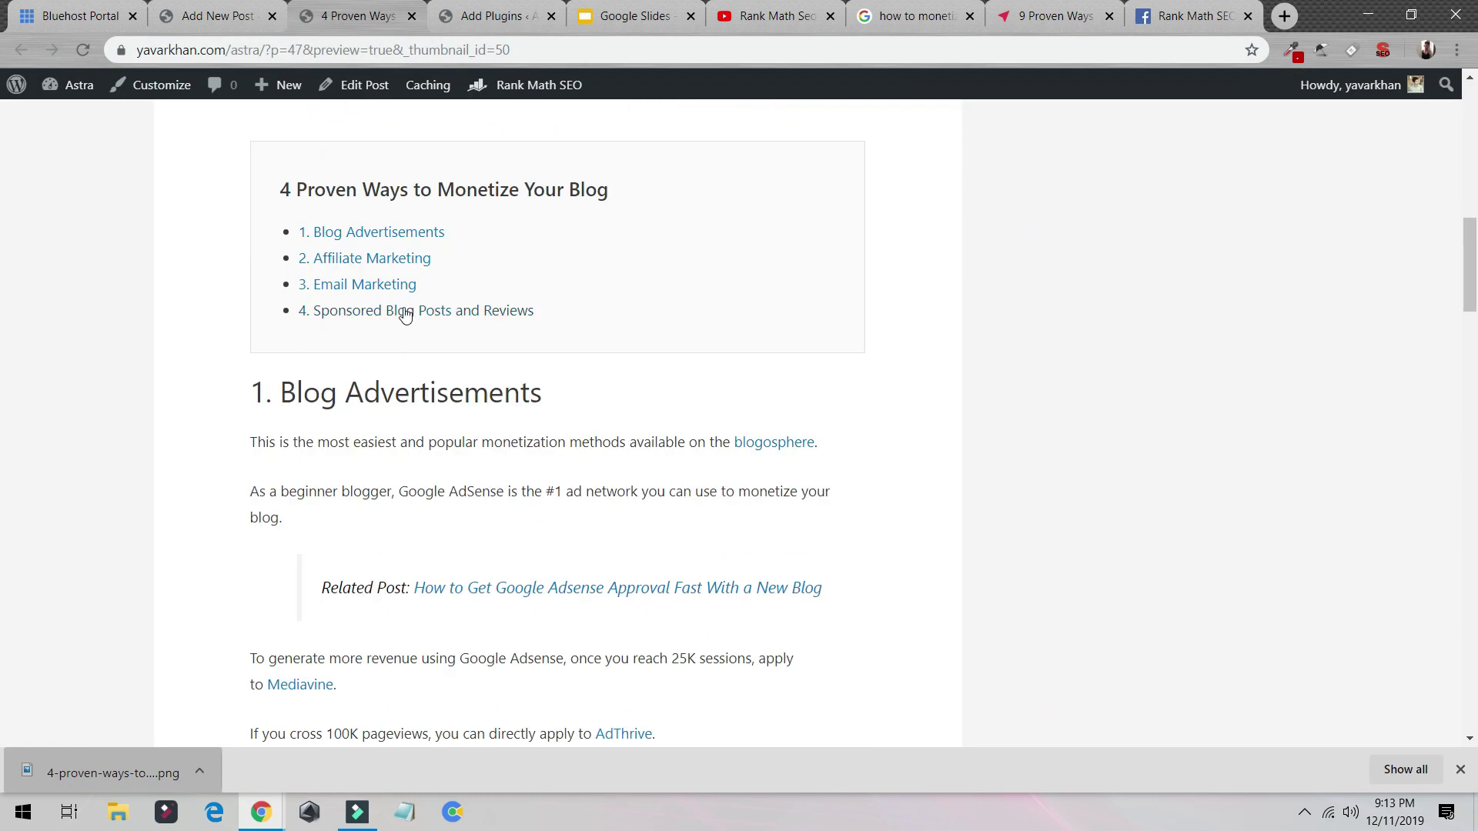
{"action": "scroll", "coordinate": [365, 247], "scroll_direction": "up", "scroll_amount": 3}
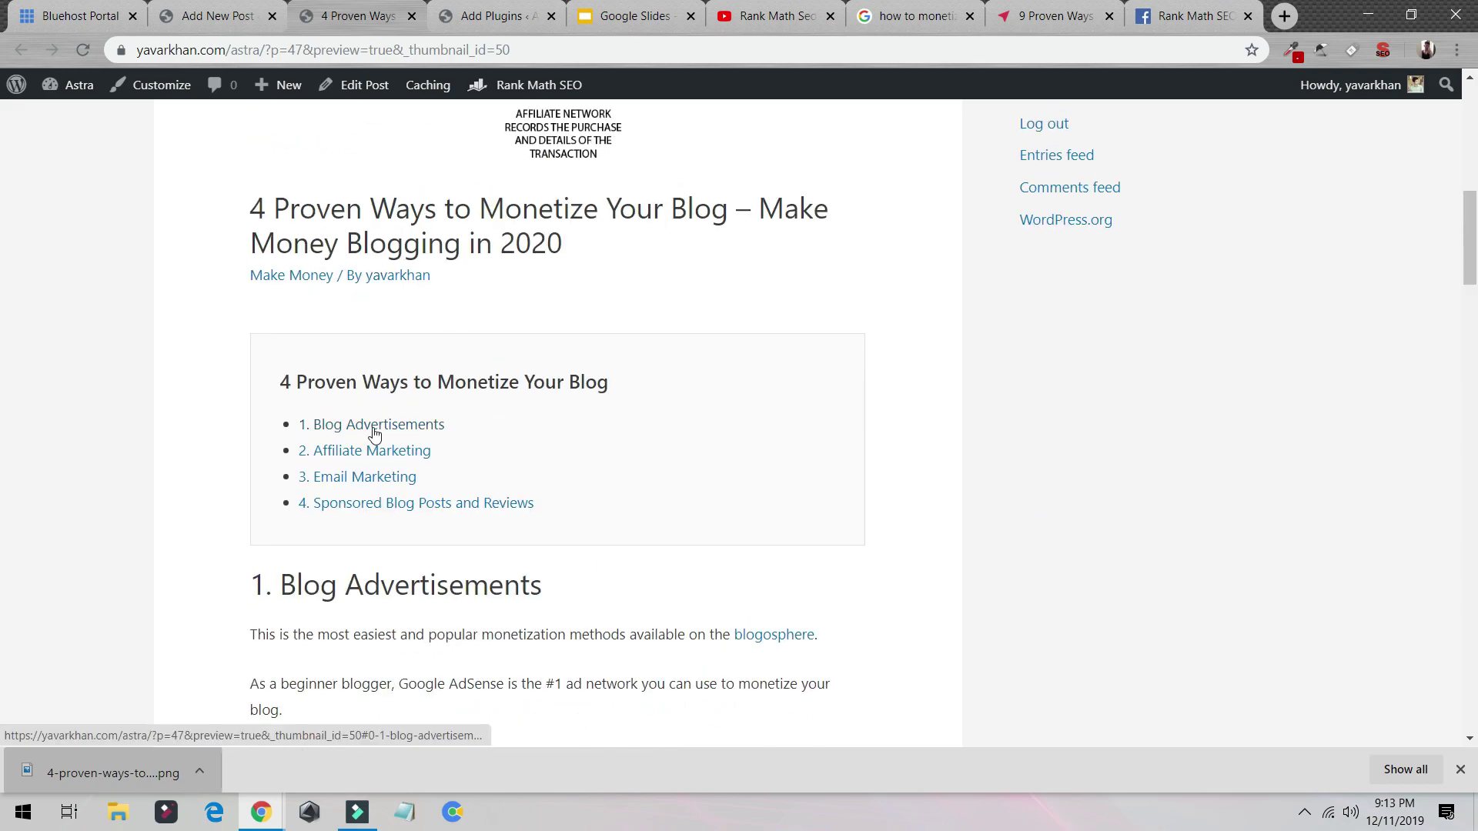
Step: Test the TOC links to '1. Blog Advertisements' and '2. Affiliate Marketing' in the preview
{"action": "left_click", "coordinate": [376, 431]}
{"action": "scroll", "coordinate": [376, 429], "scroll_direction": "up", "scroll_amount": 7}
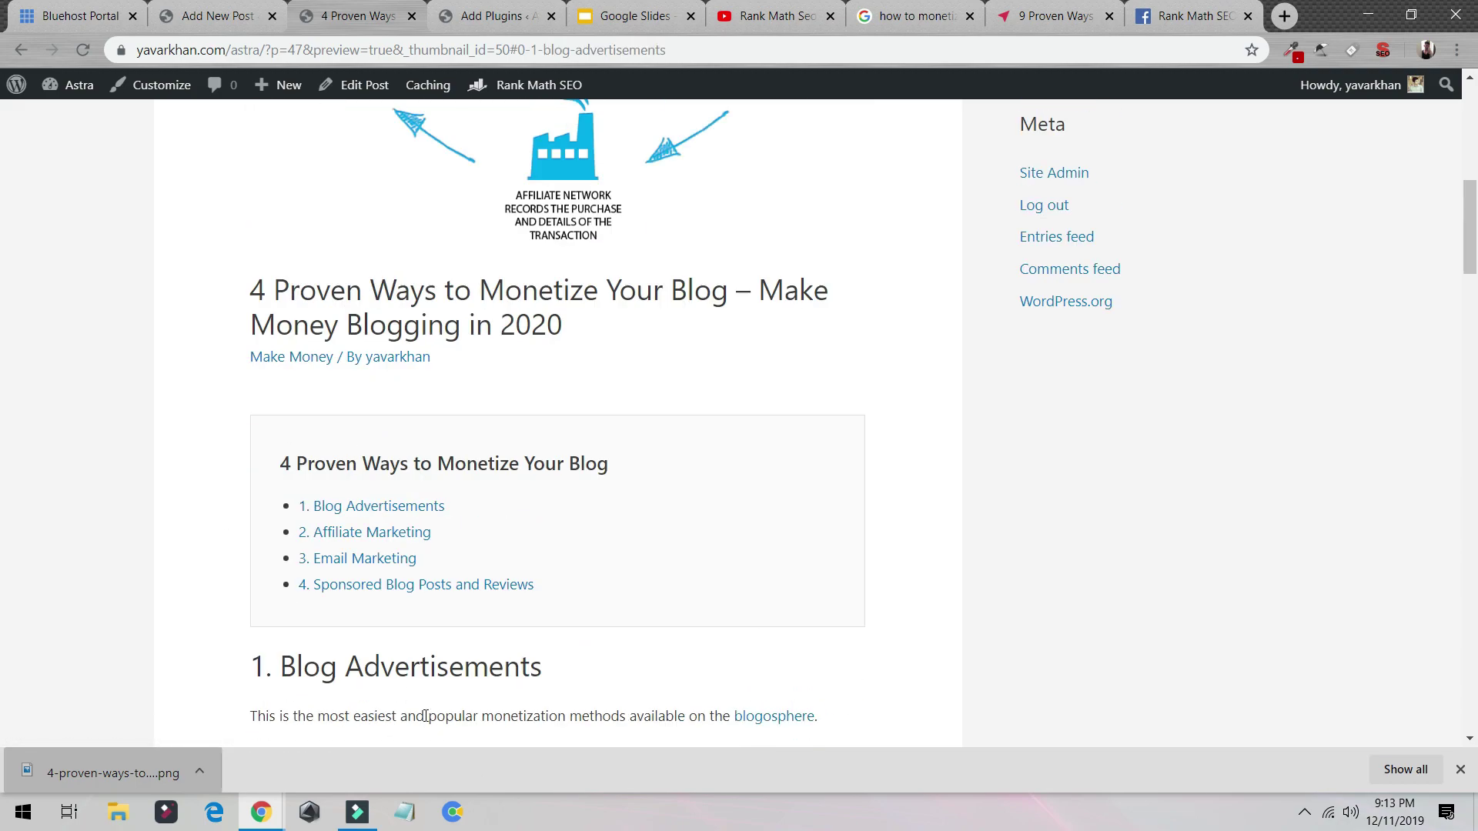
{"action": "left_click", "coordinate": [358, 533]}
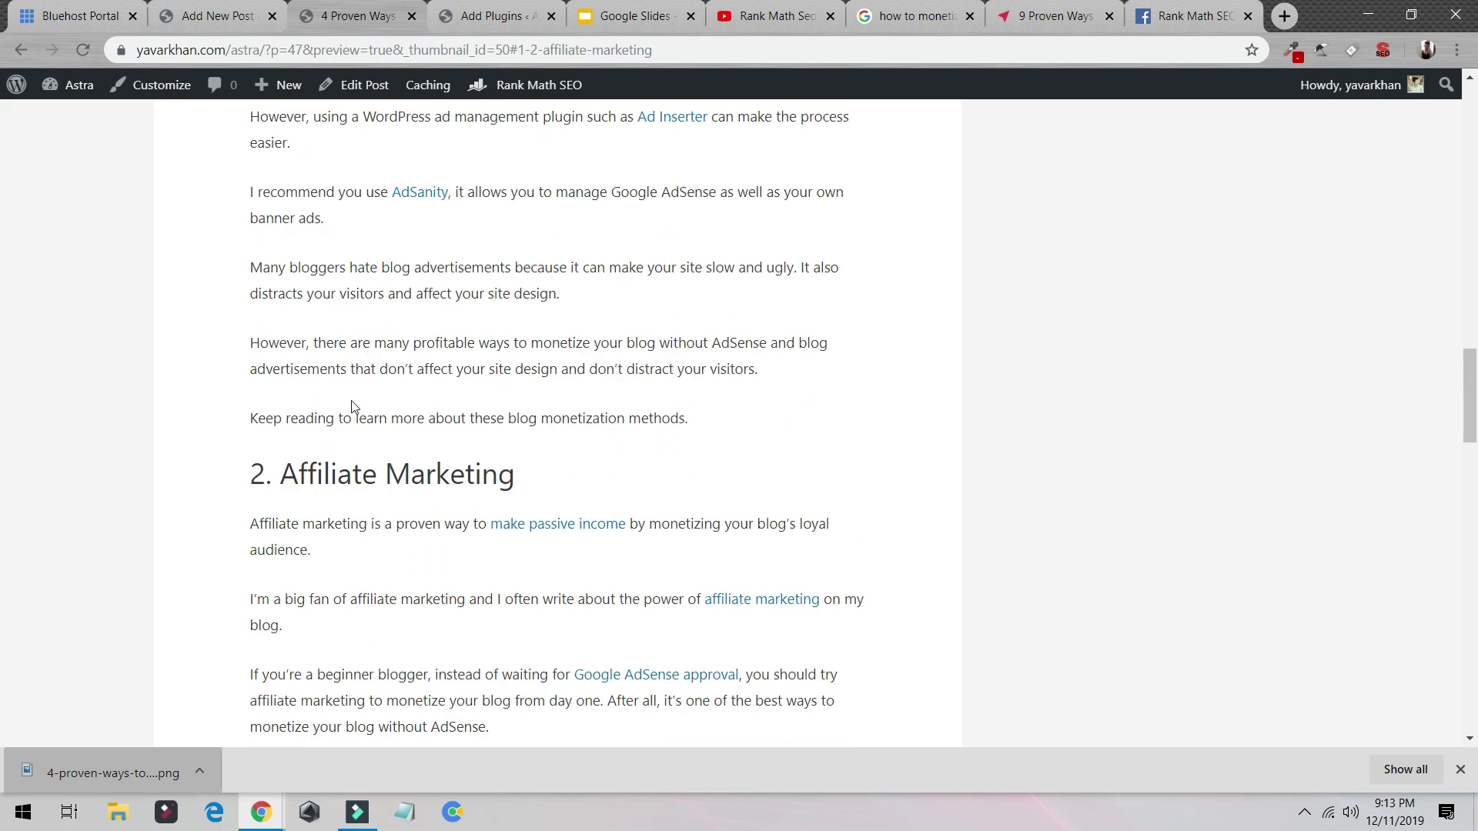
{"action": "scroll", "coordinate": [435, 501], "scroll_direction": "up", "scroll_amount": 15}
{"action": "scroll", "coordinate": [465, 531], "scroll_direction": "down", "scroll_amount": 6}
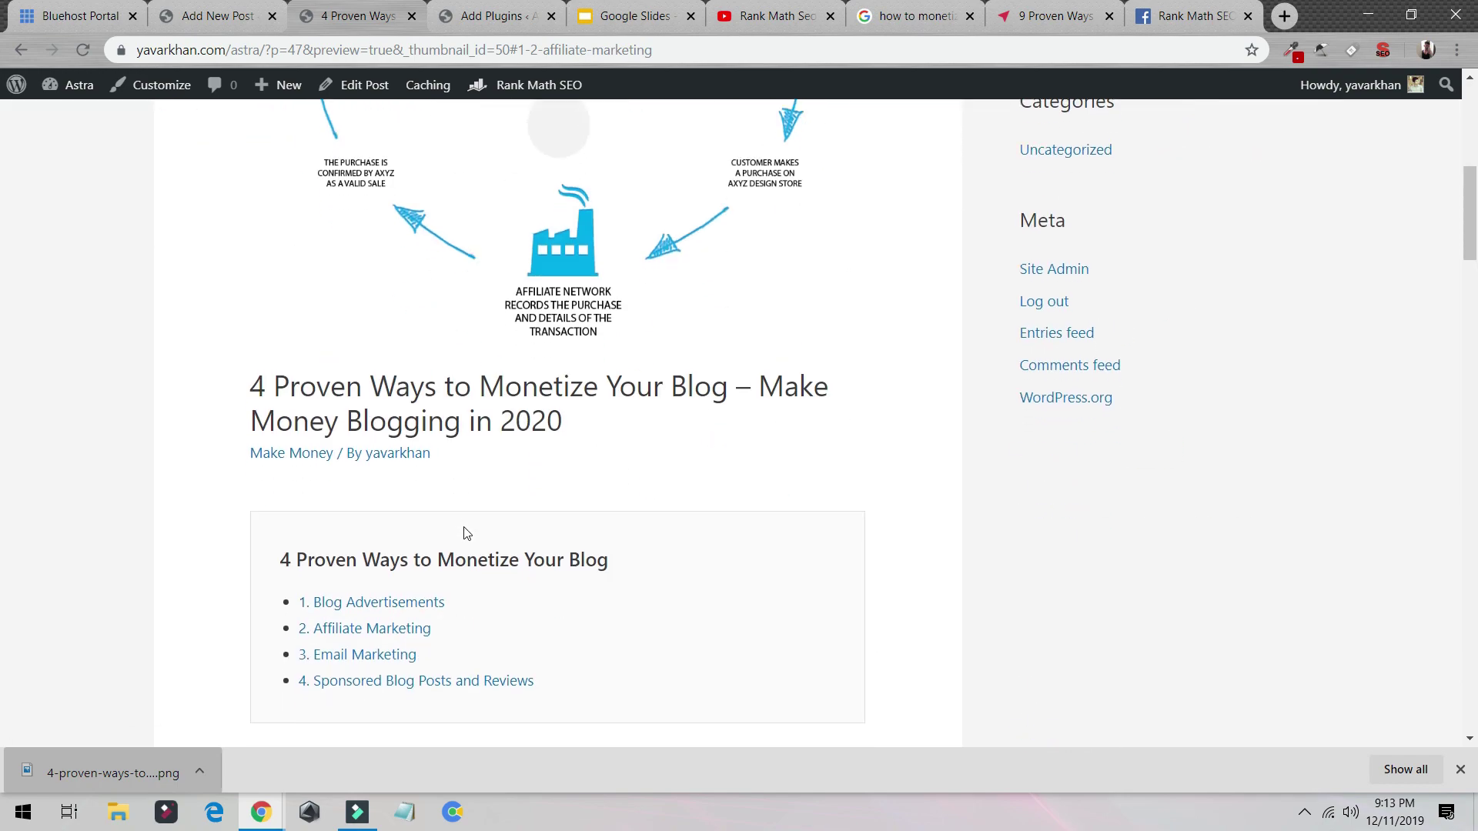
{"action": "left_click_drag", "start_coordinate": [270, 389], "coordinate": [570, 416]}
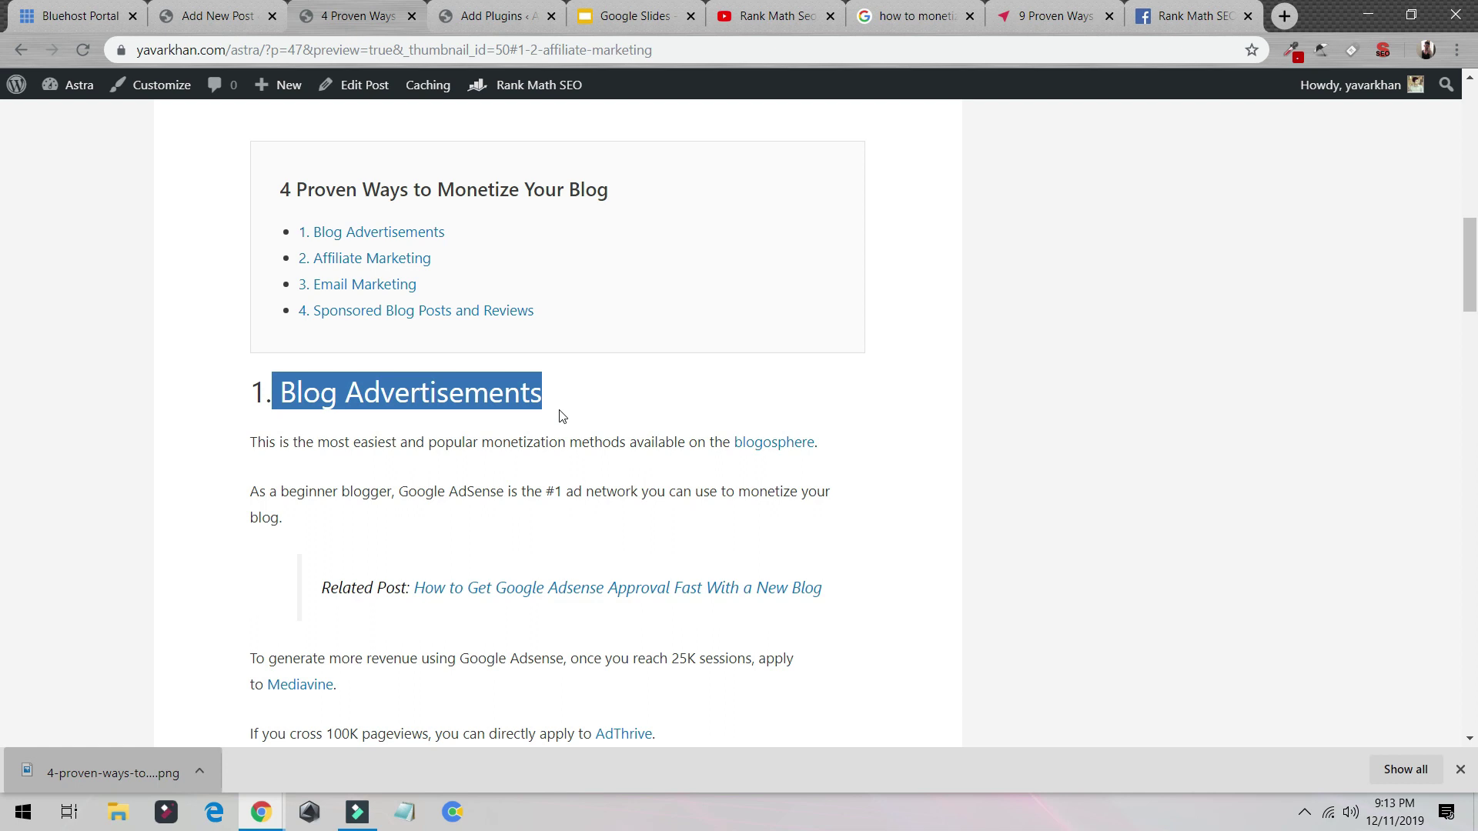
Step: Review the preview page's SEO summary and its H1 and four H2 headings
{"action": "left_click", "coordinate": [1381, 51]}
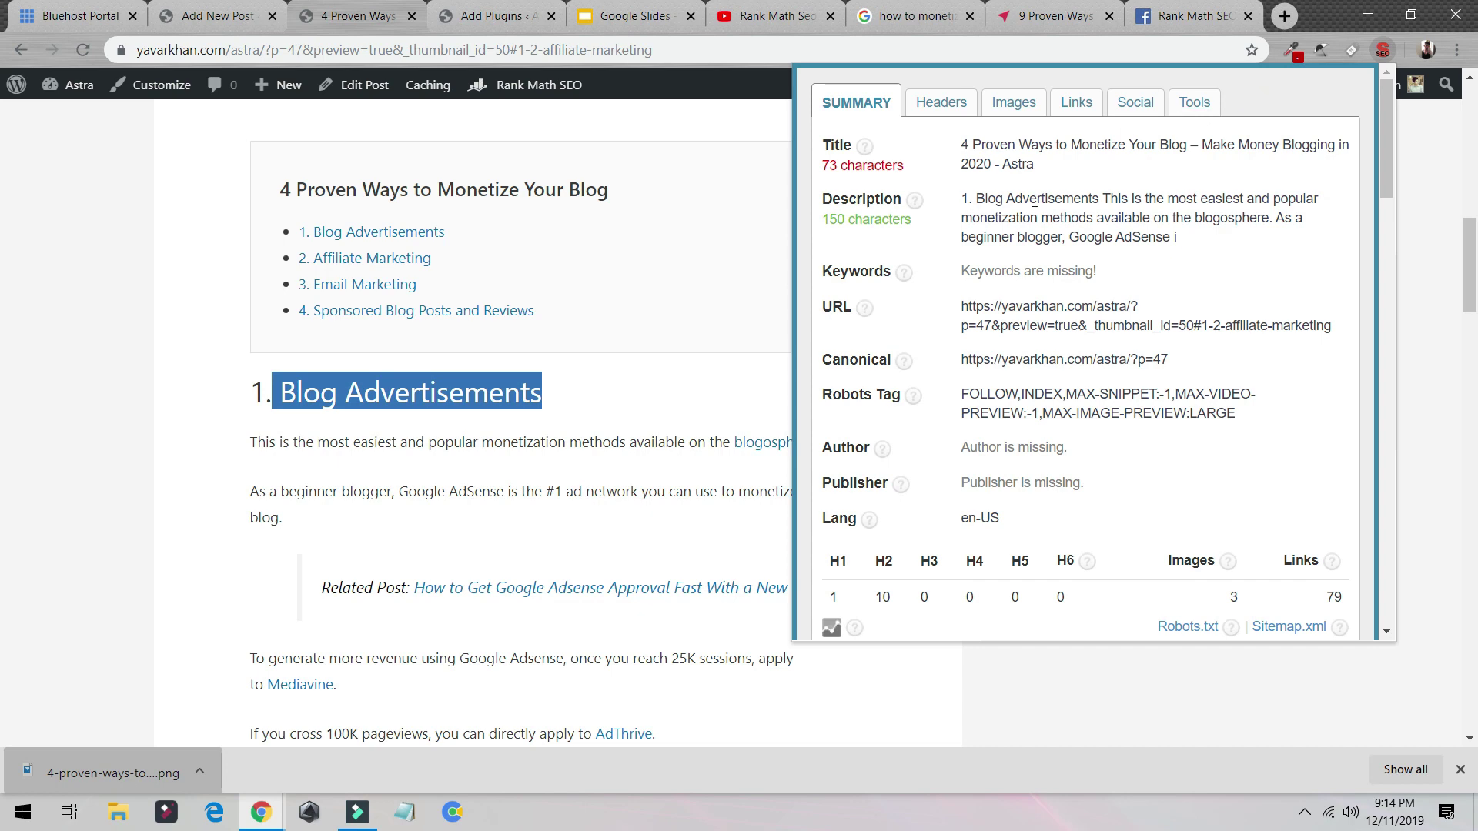
{"action": "scroll", "coordinate": [975, 264], "scroll_direction": "down", "scroll_amount": 5}
{"action": "scroll", "coordinate": [1029, 333], "scroll_direction": "up", "scroll_amount": 5}
{"action": "left_click", "coordinate": [933, 109]}
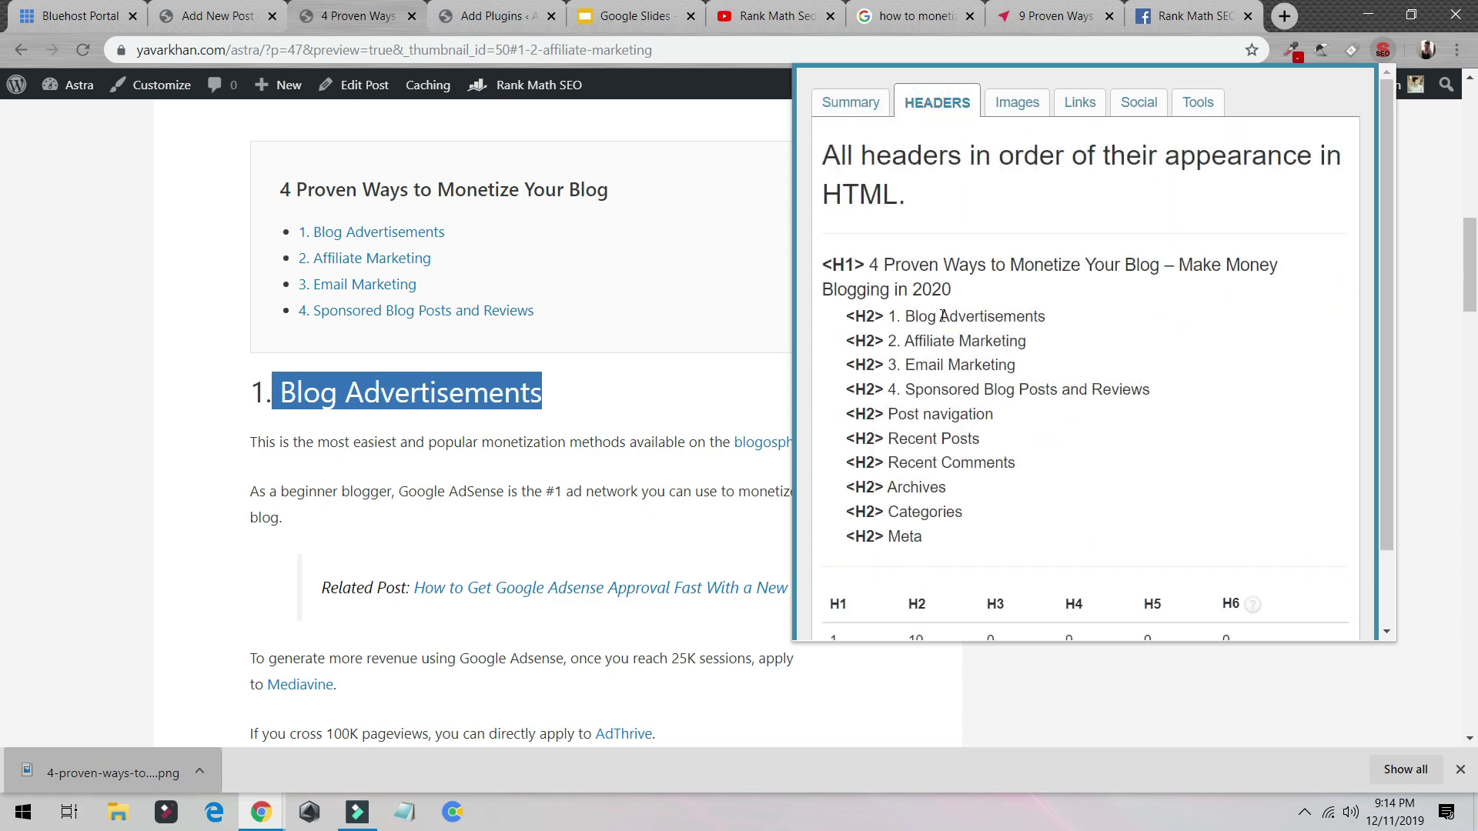
{"action": "left_click_drag", "start_coordinate": [830, 262], "coordinate": [1089, 295]}
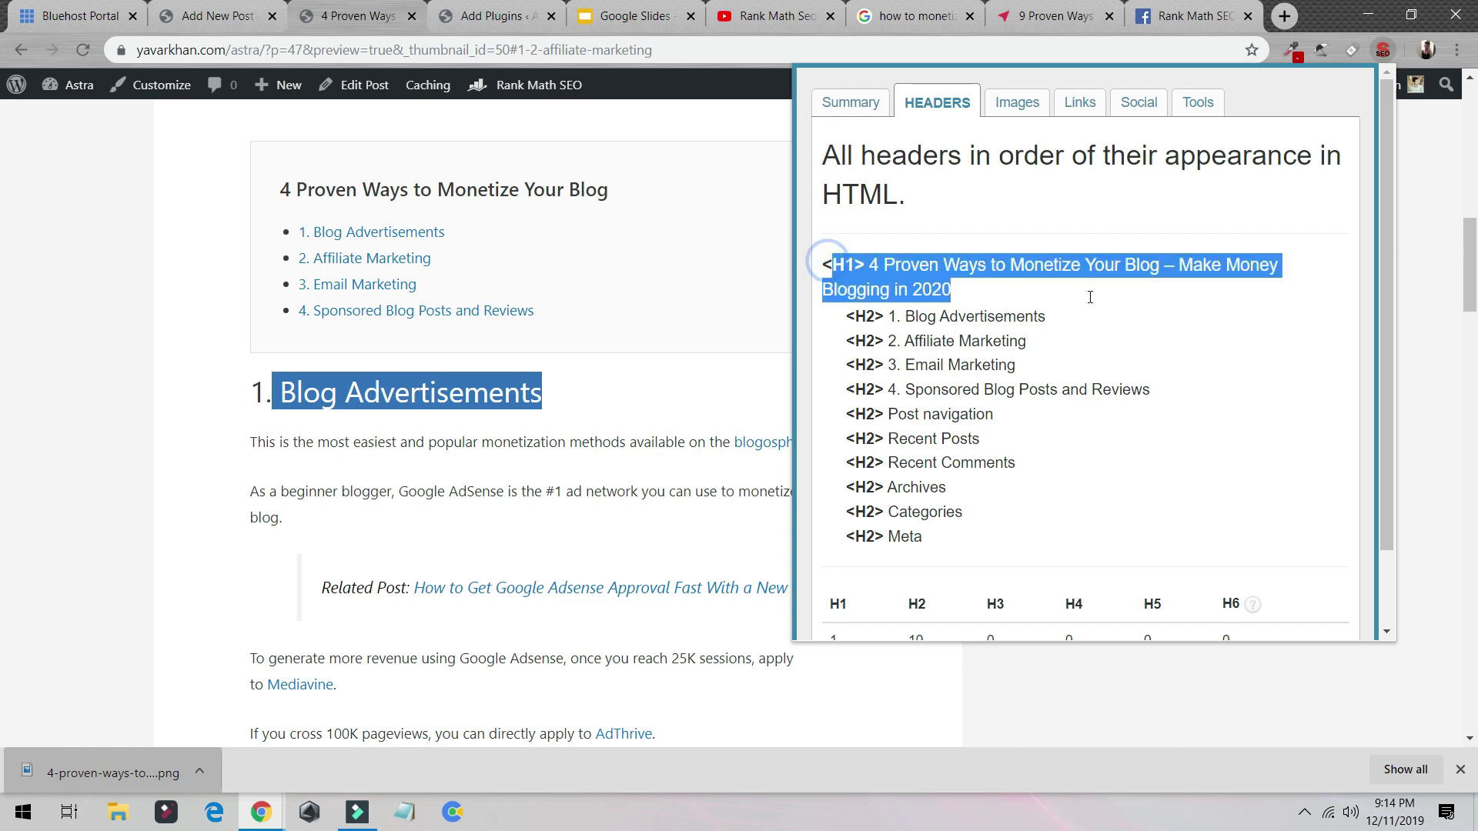
{"action": "left_click_drag", "start_coordinate": [891, 316], "coordinate": [1175, 404]}
Step: Inspect the competitor article's H1 and nine numbered H2 headings in SEO META in 1 CLICK
{"action": "left_click", "coordinate": [1047, 17]}
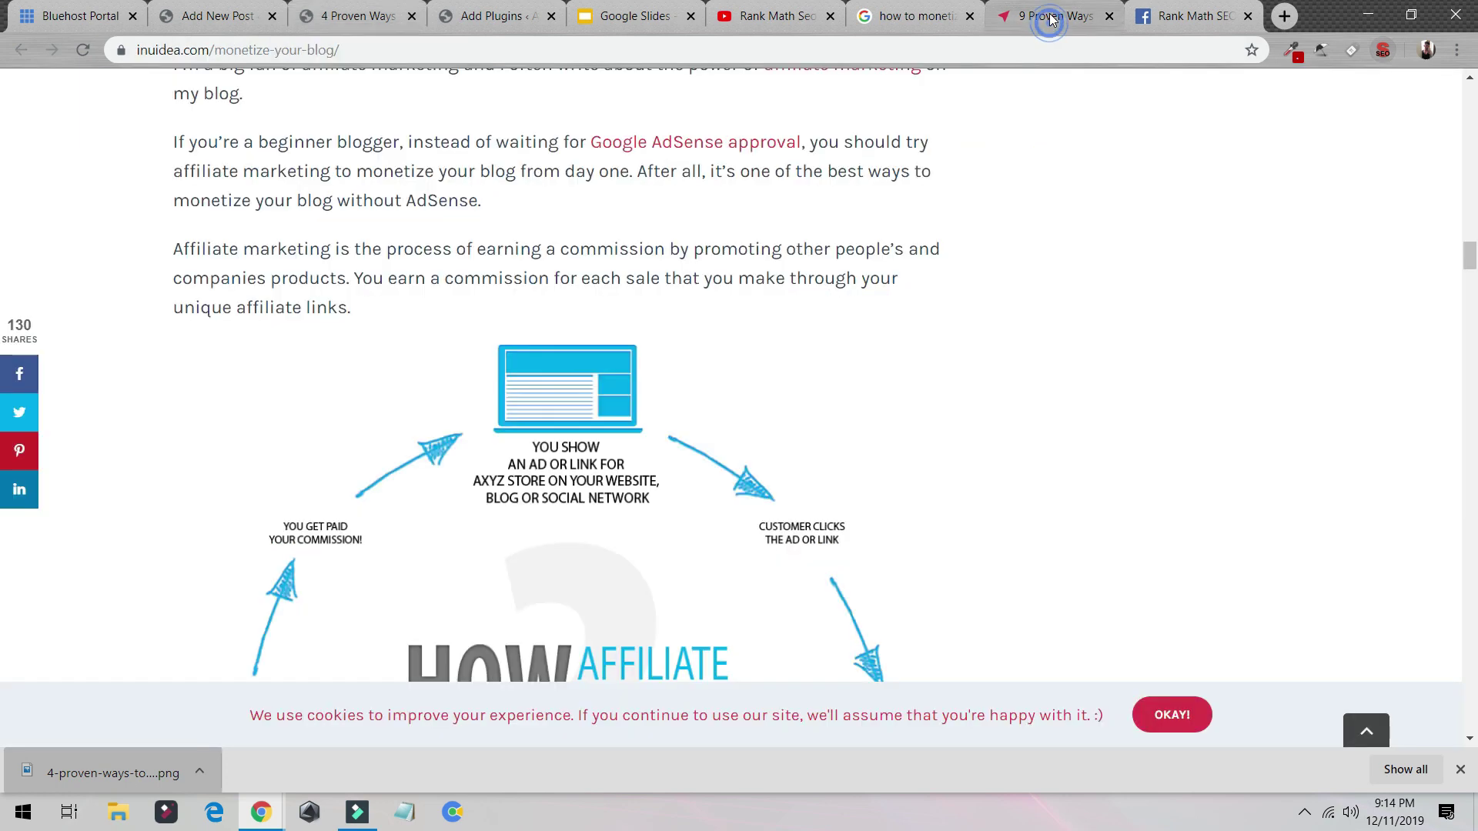
{"action": "scroll", "coordinate": [922, 284], "scroll_direction": "up", "scroll_amount": 15}
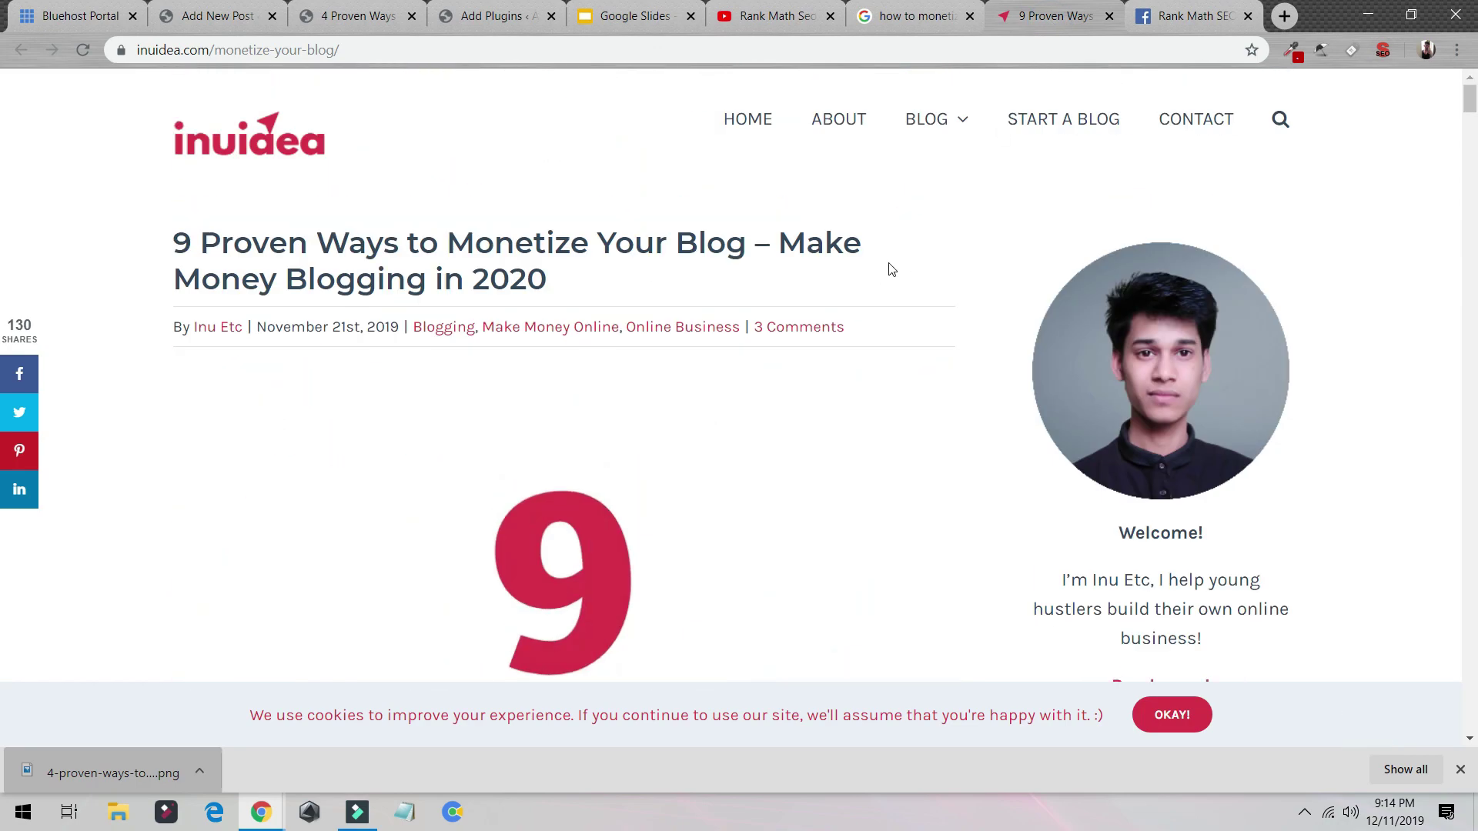
{"action": "scroll", "coordinate": [888, 267], "scroll_direction": "down", "scroll_amount": 8}
{"action": "scroll", "coordinate": [1032, 257], "scroll_direction": "up", "scroll_amount": 8}
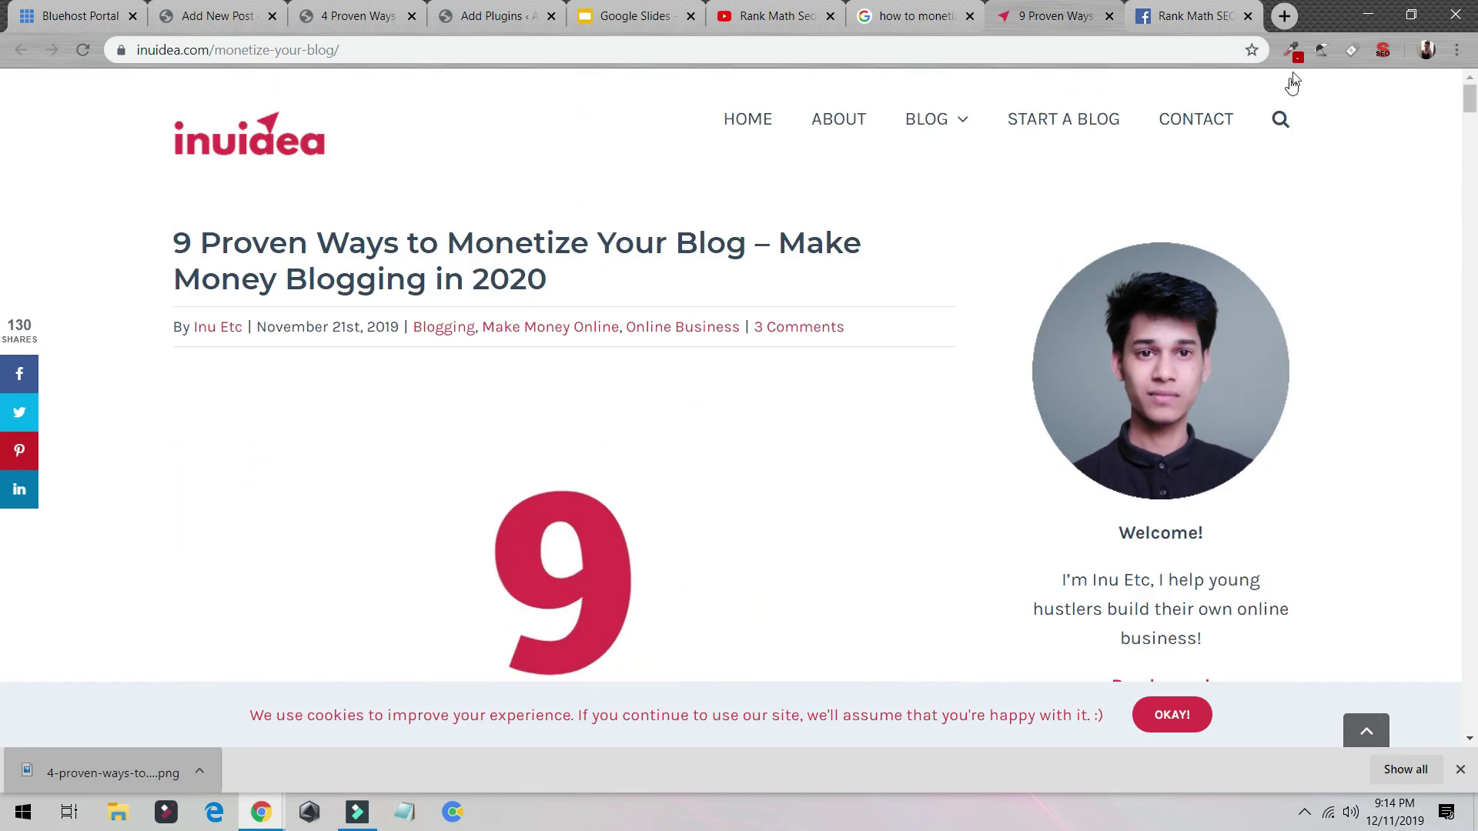
{"action": "left_click", "coordinate": [1382, 51]}
{"action": "left_click", "coordinate": [936, 100]}
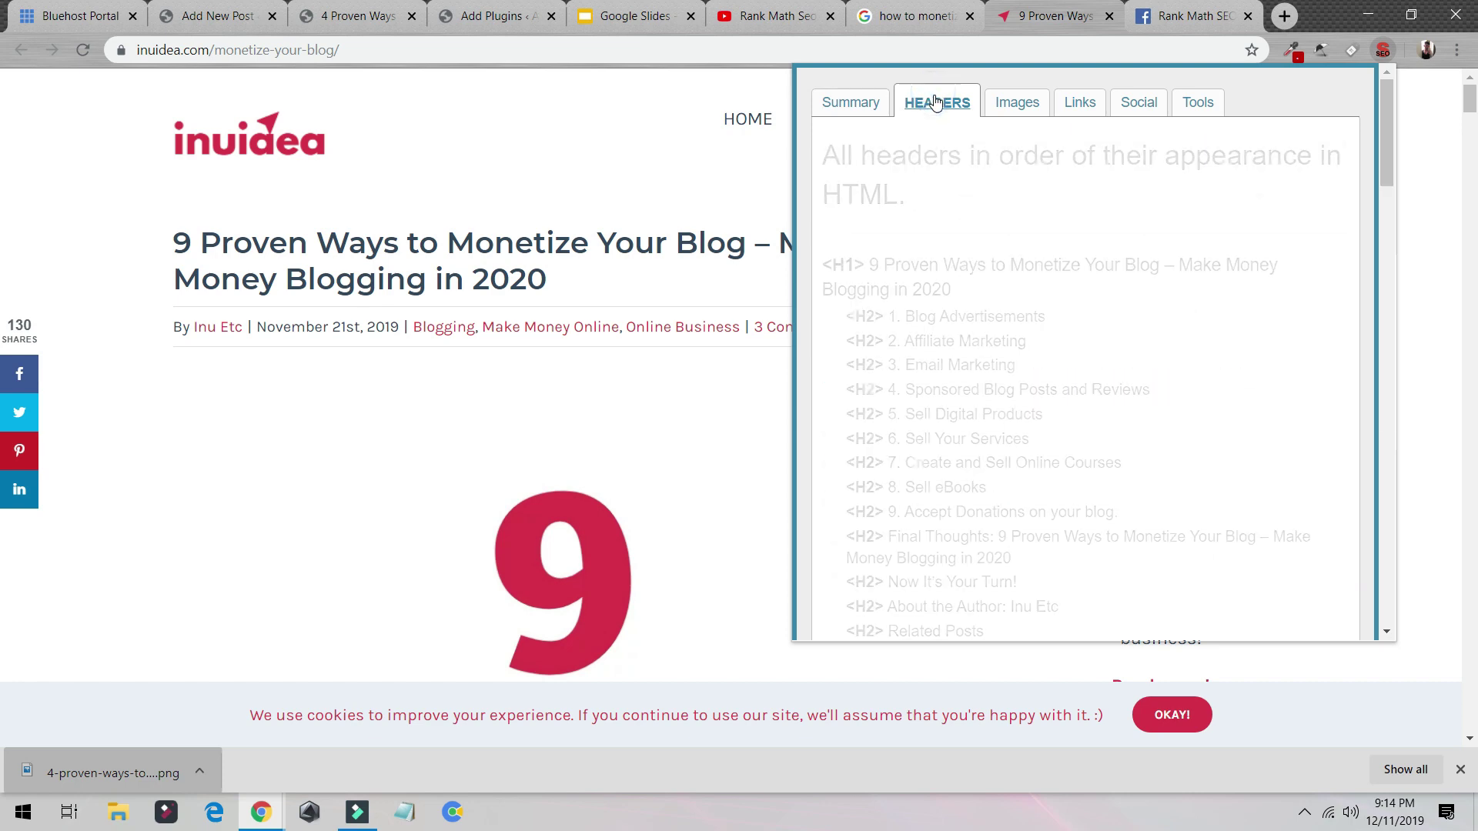
{"action": "left_click_drag", "start_coordinate": [824, 263], "coordinate": [972, 290]}
{"action": "left_click_drag", "start_coordinate": [846, 316], "coordinate": [1115, 516]}
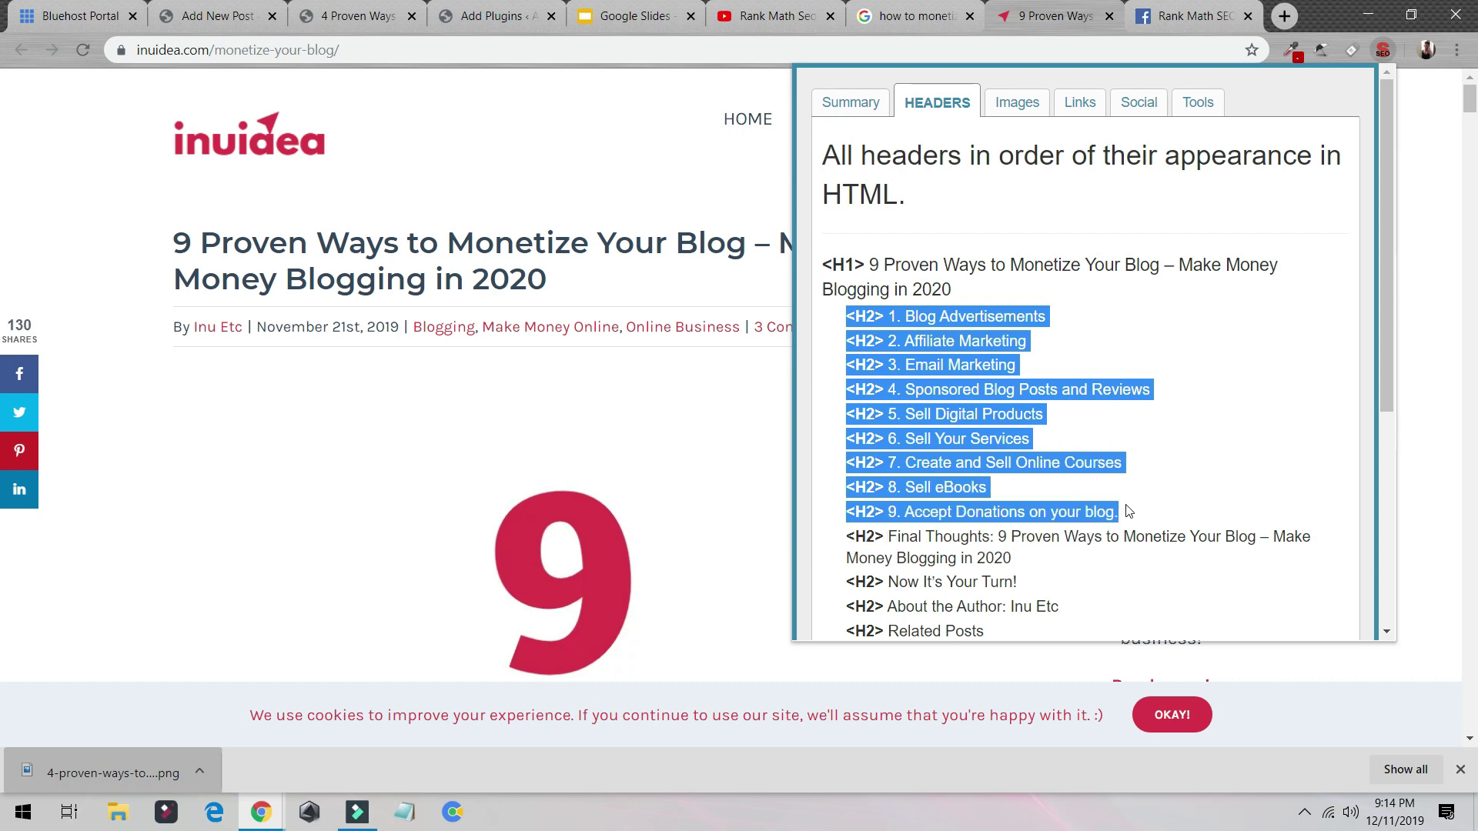
{"action": "left_click_drag", "start_coordinate": [829, 262], "coordinate": [1134, 510]}
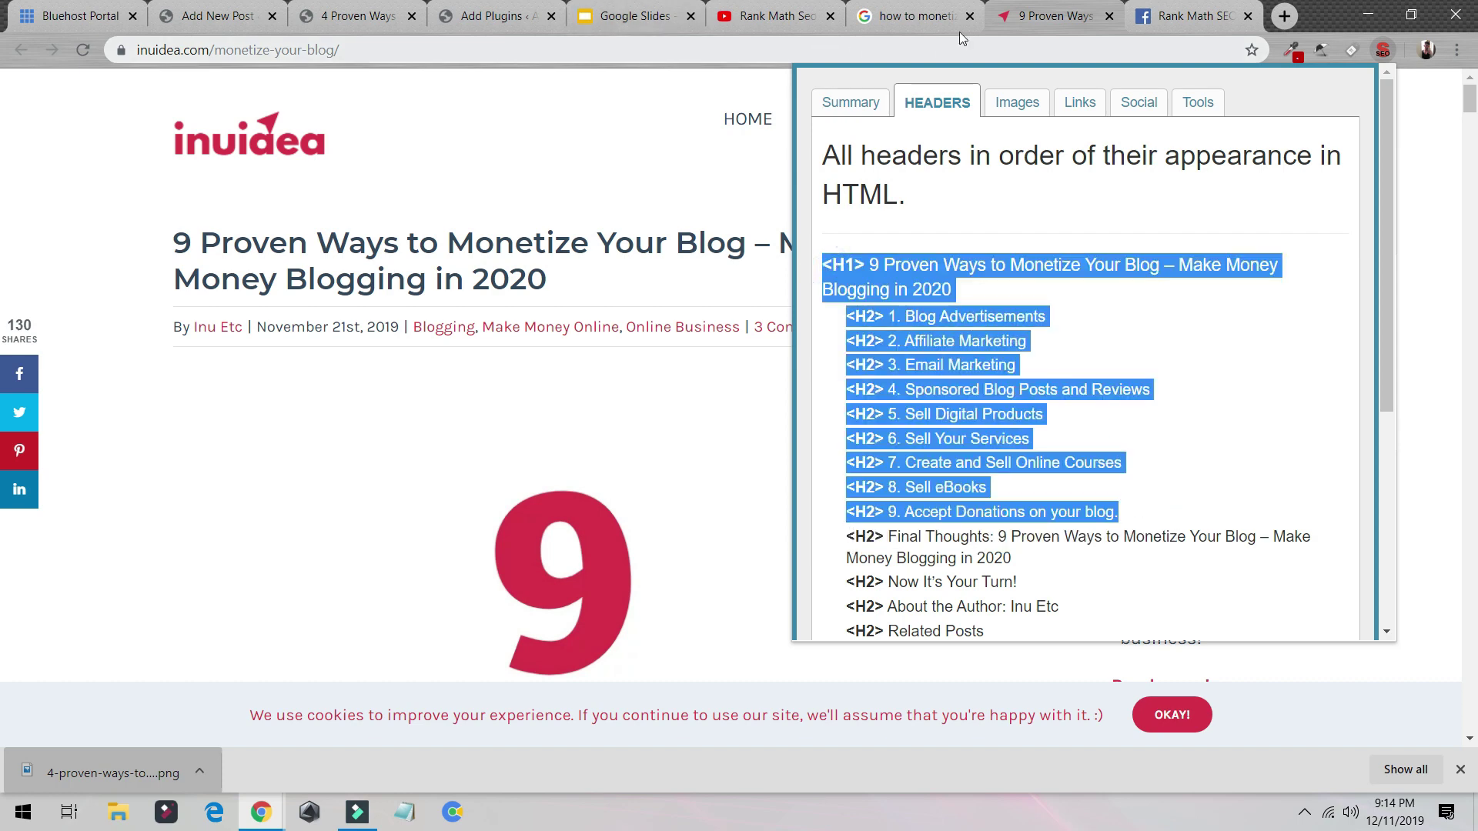
Step: Compare against the Google results, recheck the competitor's headings, and return to the post editor
{"action": "left_click", "coordinate": [929, 14]}
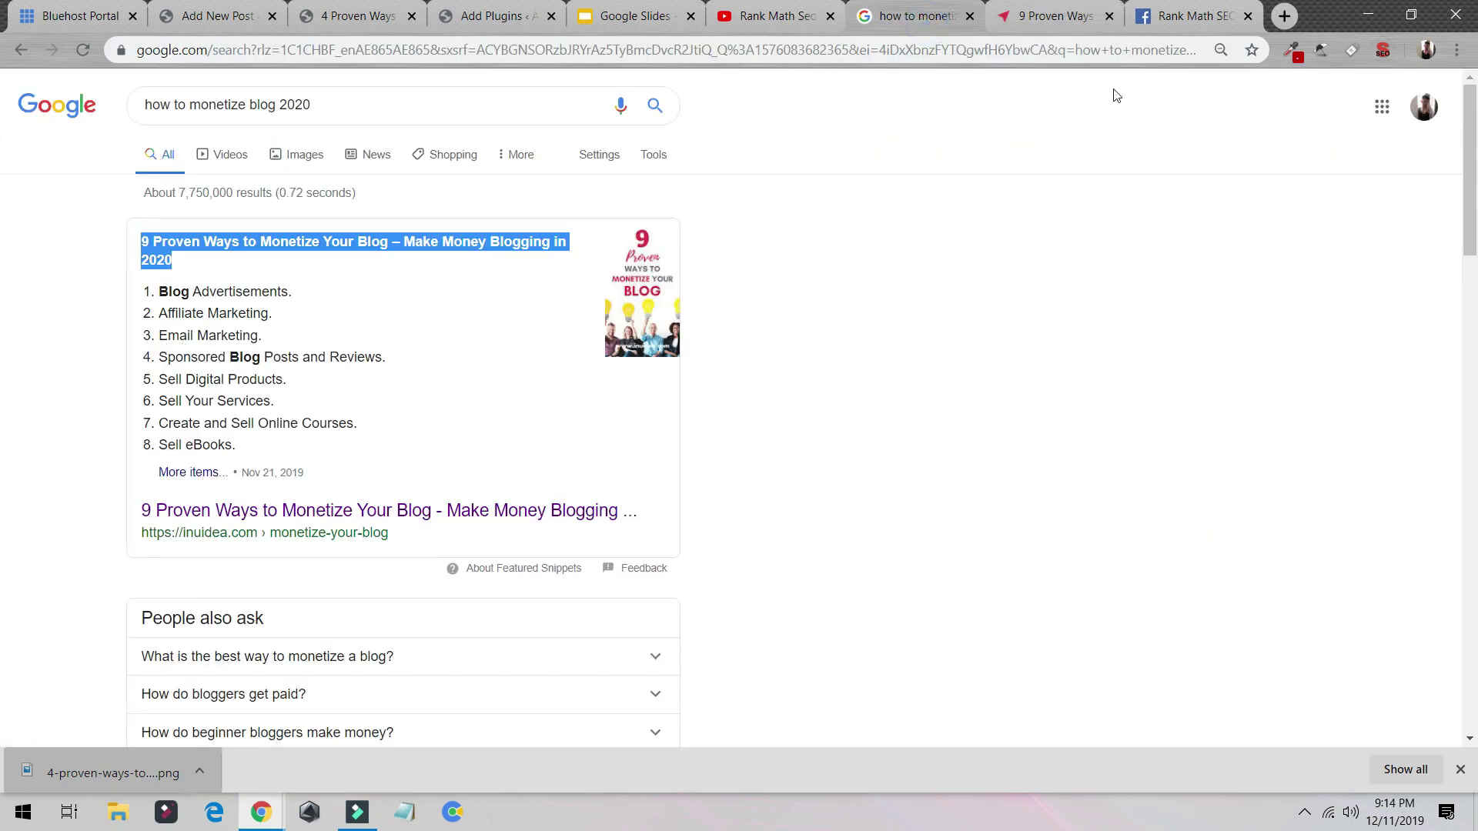
{"action": "left_click", "coordinate": [1060, 17]}
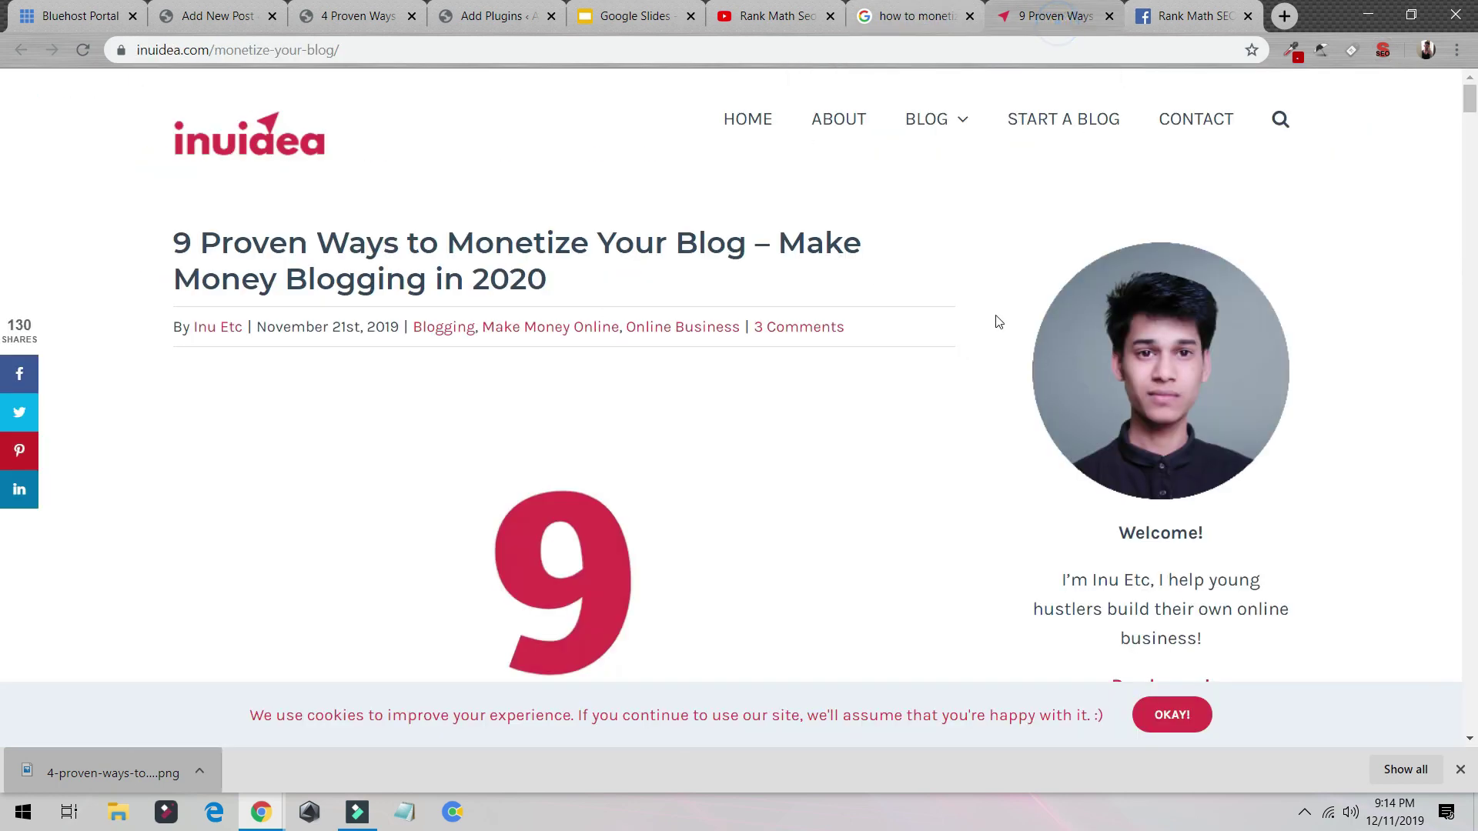
{"action": "left_click", "coordinate": [1384, 50]}
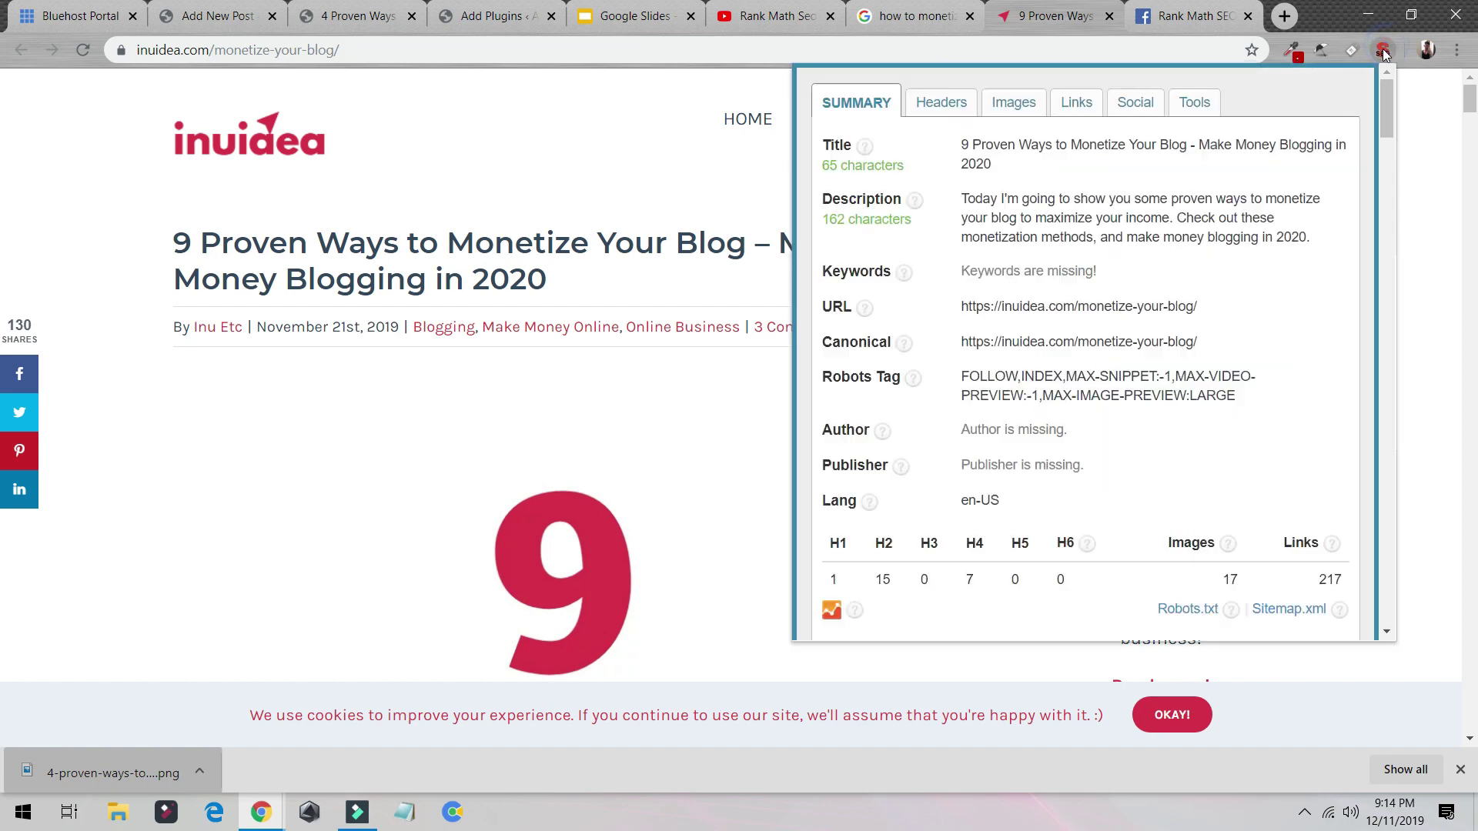
{"action": "left_click", "coordinate": [951, 105]}
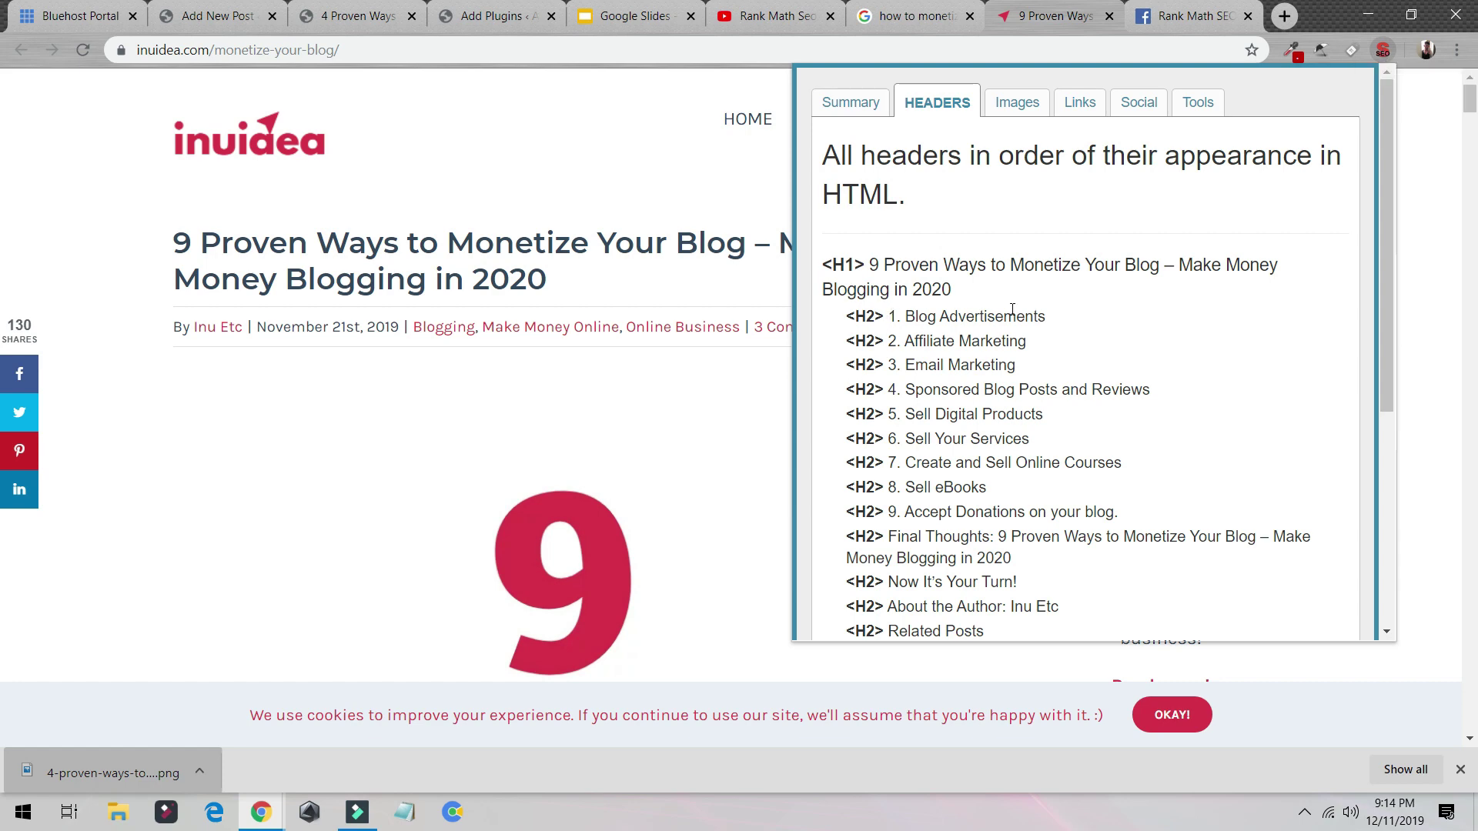
{"action": "left_click", "coordinate": [198, 6]}
{"action": "scroll", "coordinate": [554, 414], "scroll_direction": "down", "scroll_amount": 5}
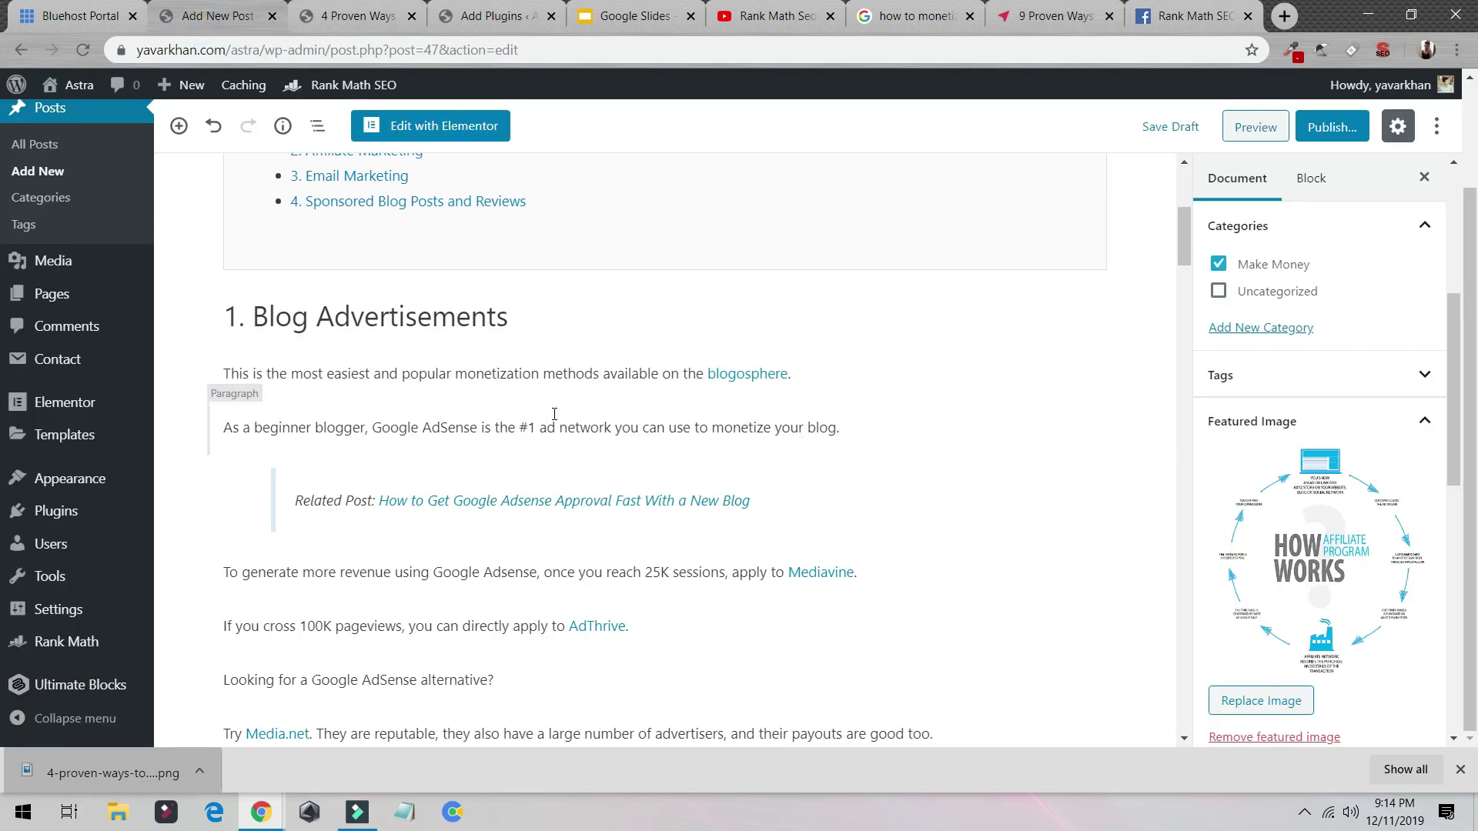
Step: Select the competitor inuidea.com article's URL and open a fresh blank browser tab
{"action": "scroll", "coordinate": [719, 438], "scroll_direction": "down", "scroll_amount": 8}
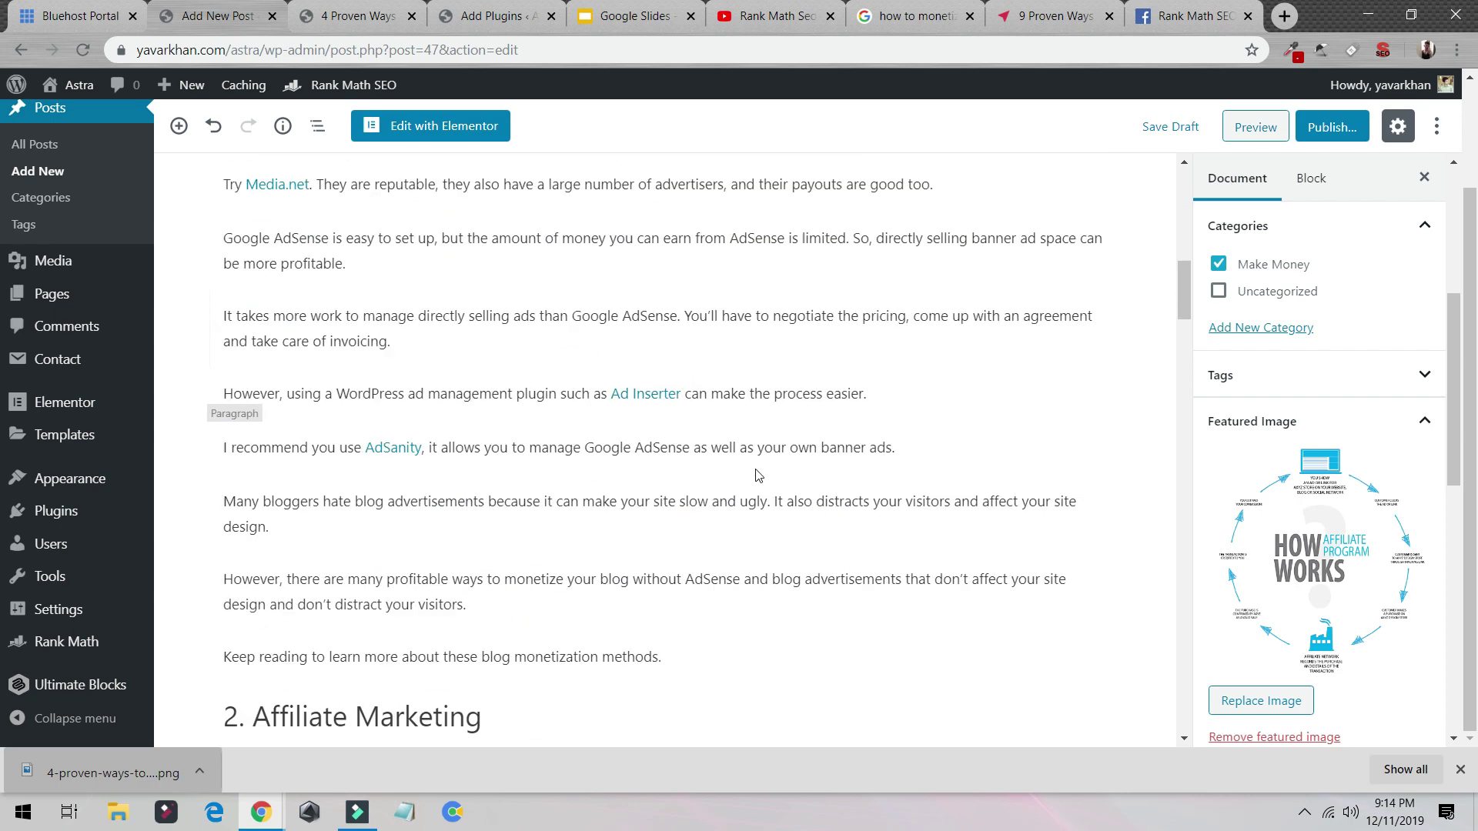
{"action": "left_click", "coordinate": [1070, 7]}
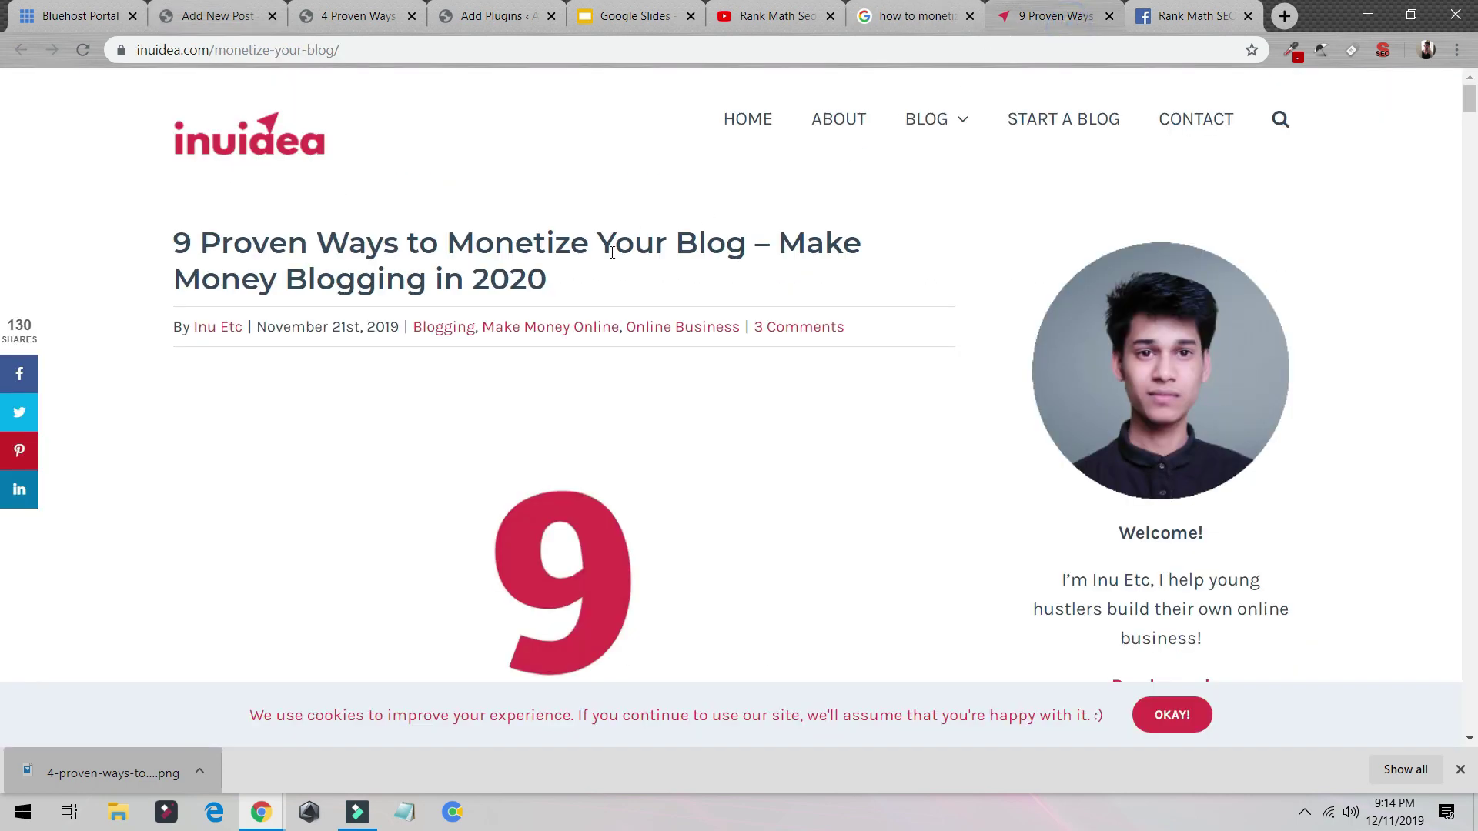
{"action": "left_click", "coordinate": [393, 57]}
{"action": "key", "text": "ctrl+c"}
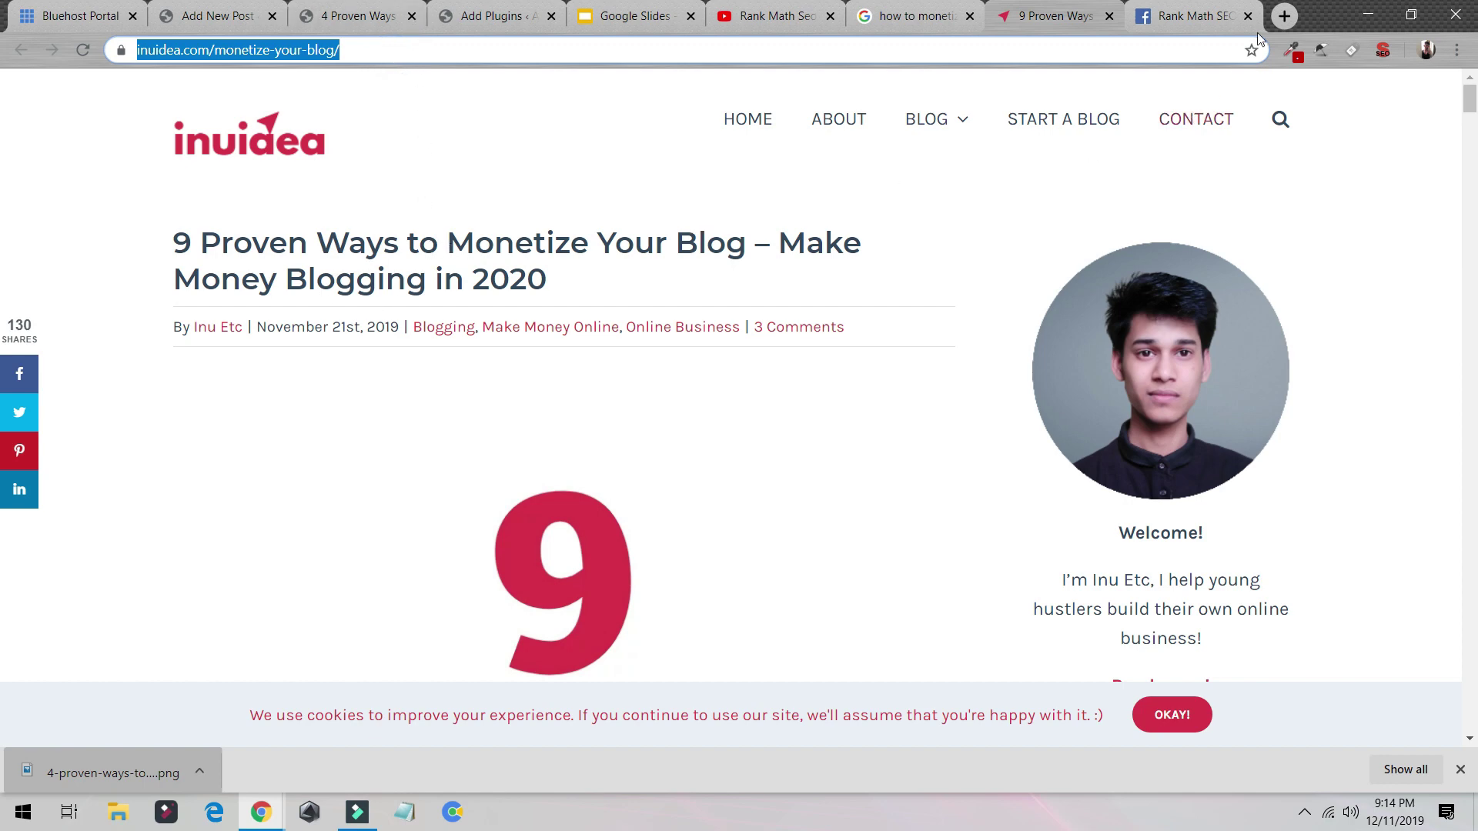
{"action": "left_click", "coordinate": [1274, 17]}
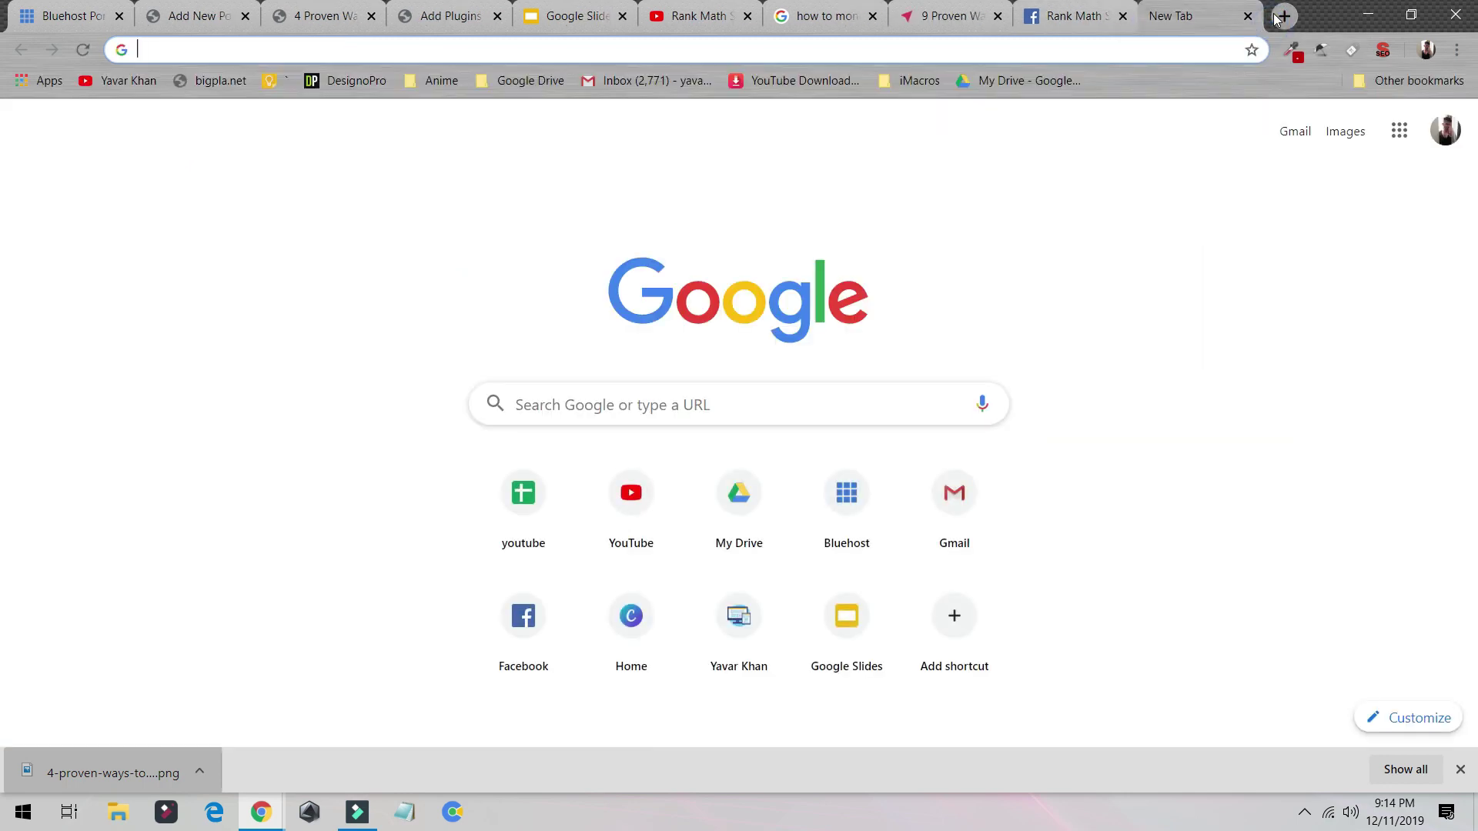
Step: Count the words on the pasted inuidea article URL with WordCounter.net's website word counter
{"action": "type", "text": "url wo"}
{"action": "key", "text": "Down"}
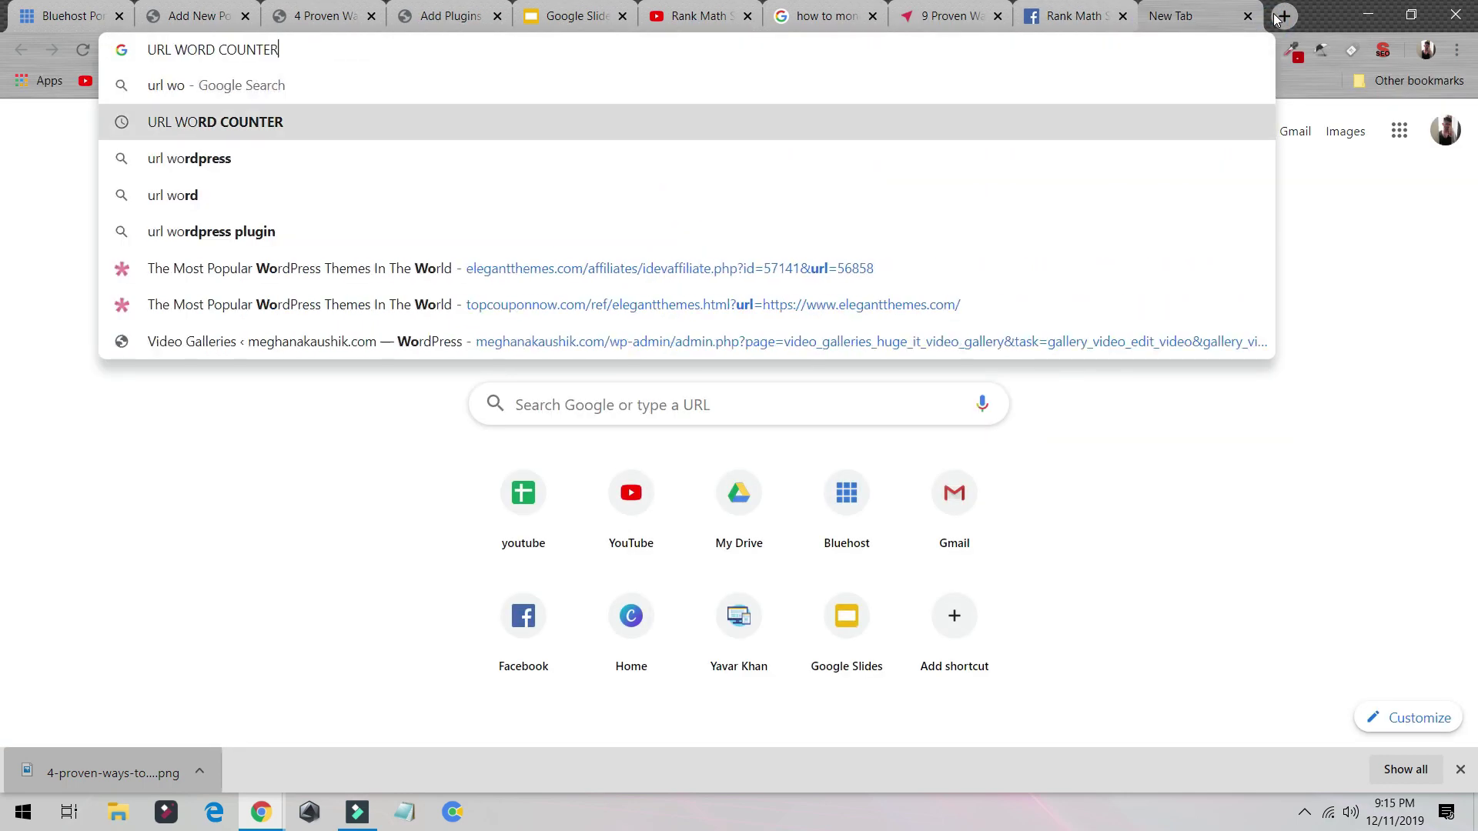
{"action": "key", "text": "Return"}
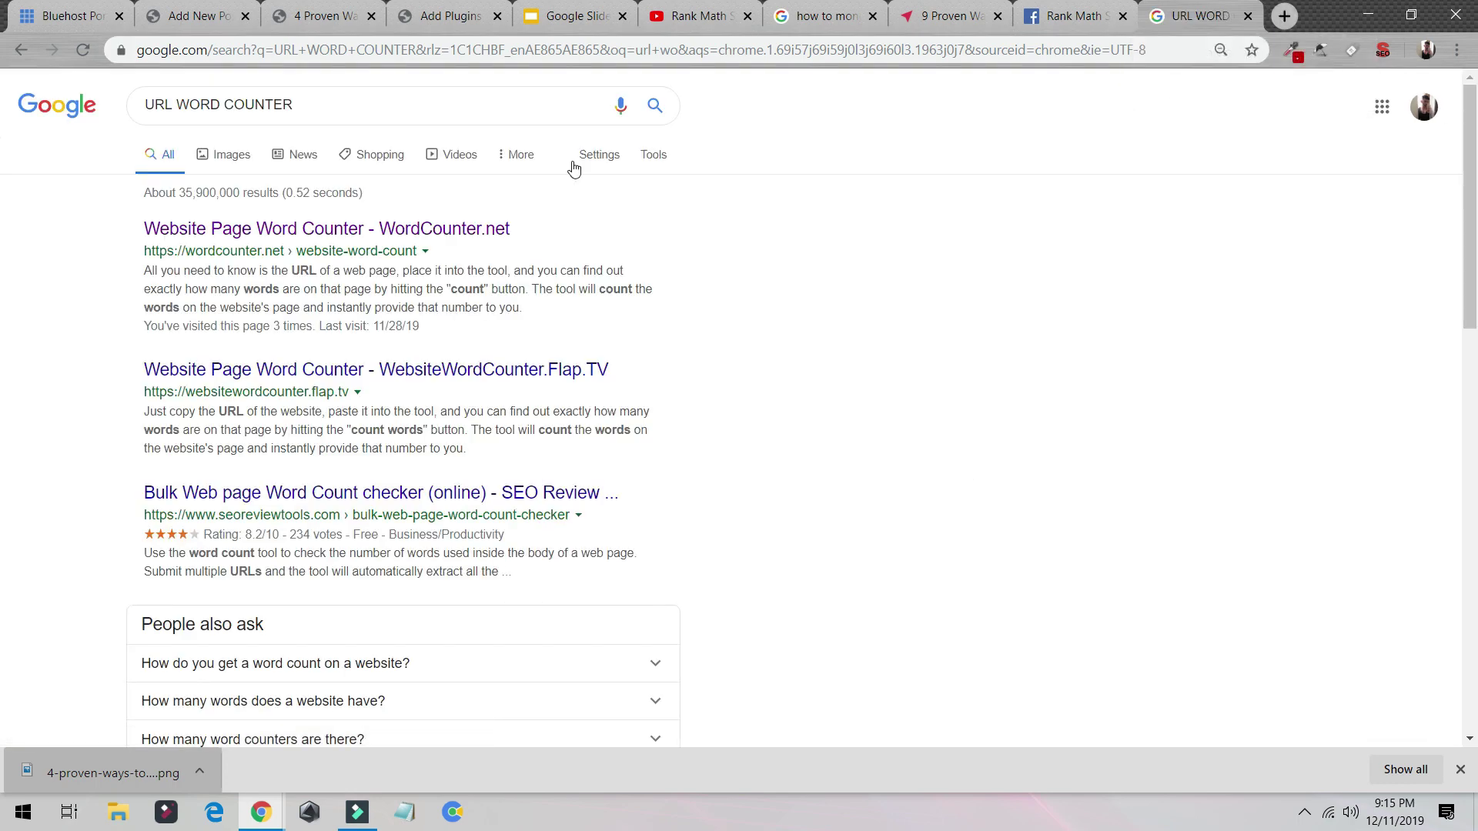
{"action": "left_click", "coordinate": [493, 228]}
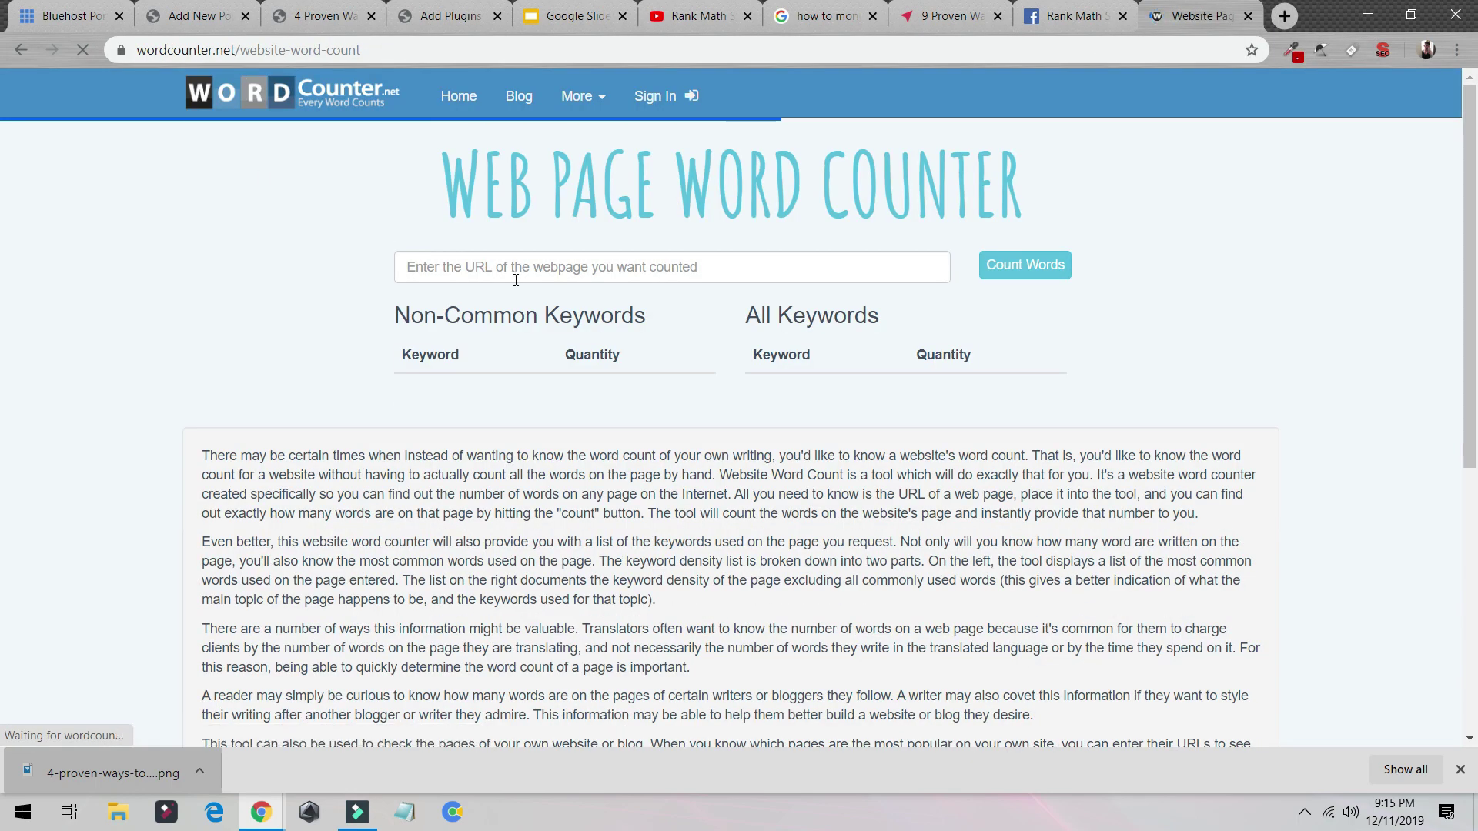
{"action": "left_click", "coordinate": [516, 280]}
{"action": "key", "text": "ctrl+v"}
{"action": "left_click", "coordinate": [1030, 277]}
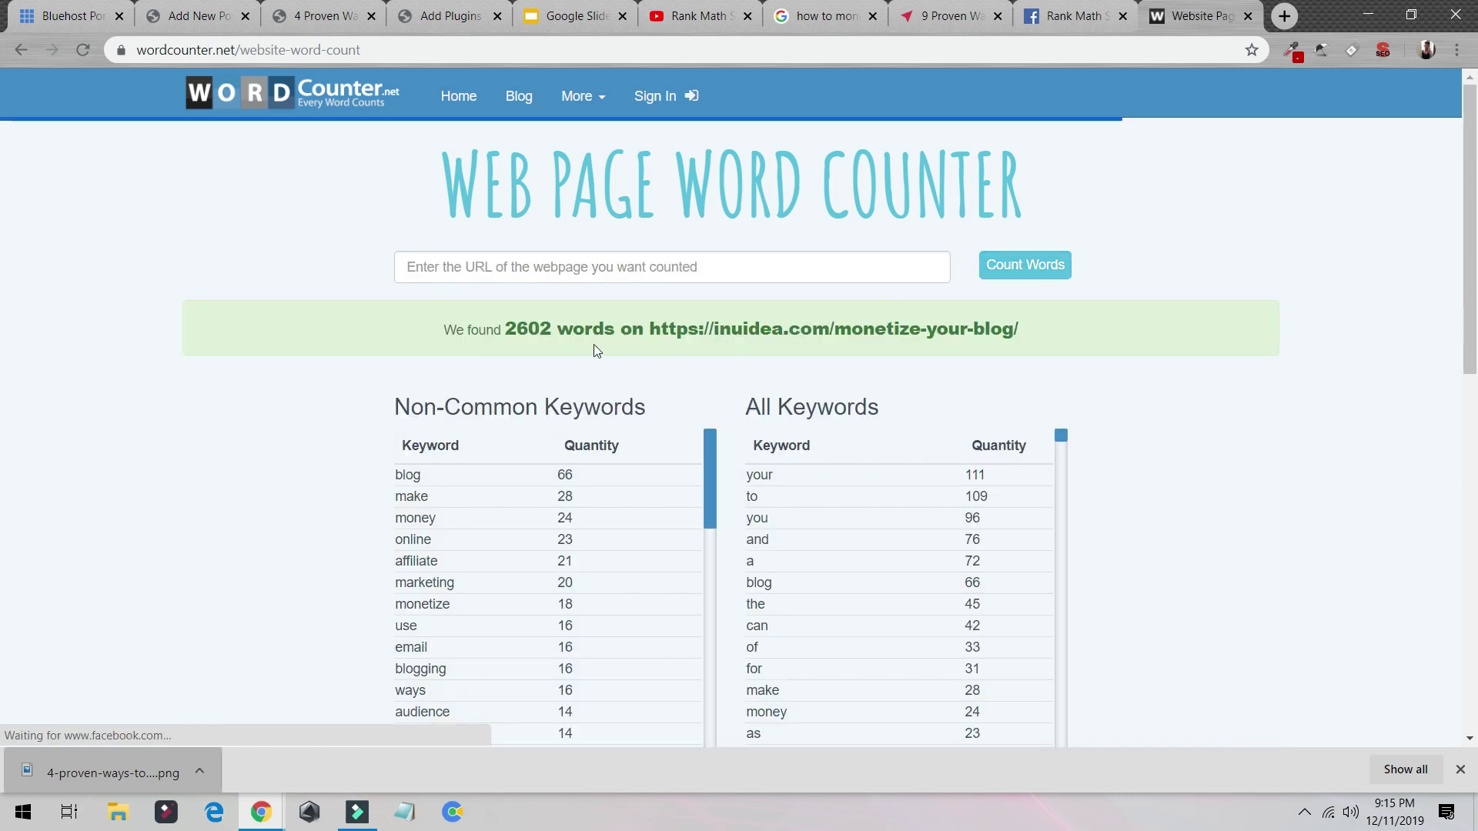
Step: Highlight the 2602-word total, note a 3000-word target, and return to the competitor article
{"action": "left_click_drag", "start_coordinate": [506, 330], "coordinate": [563, 330]}
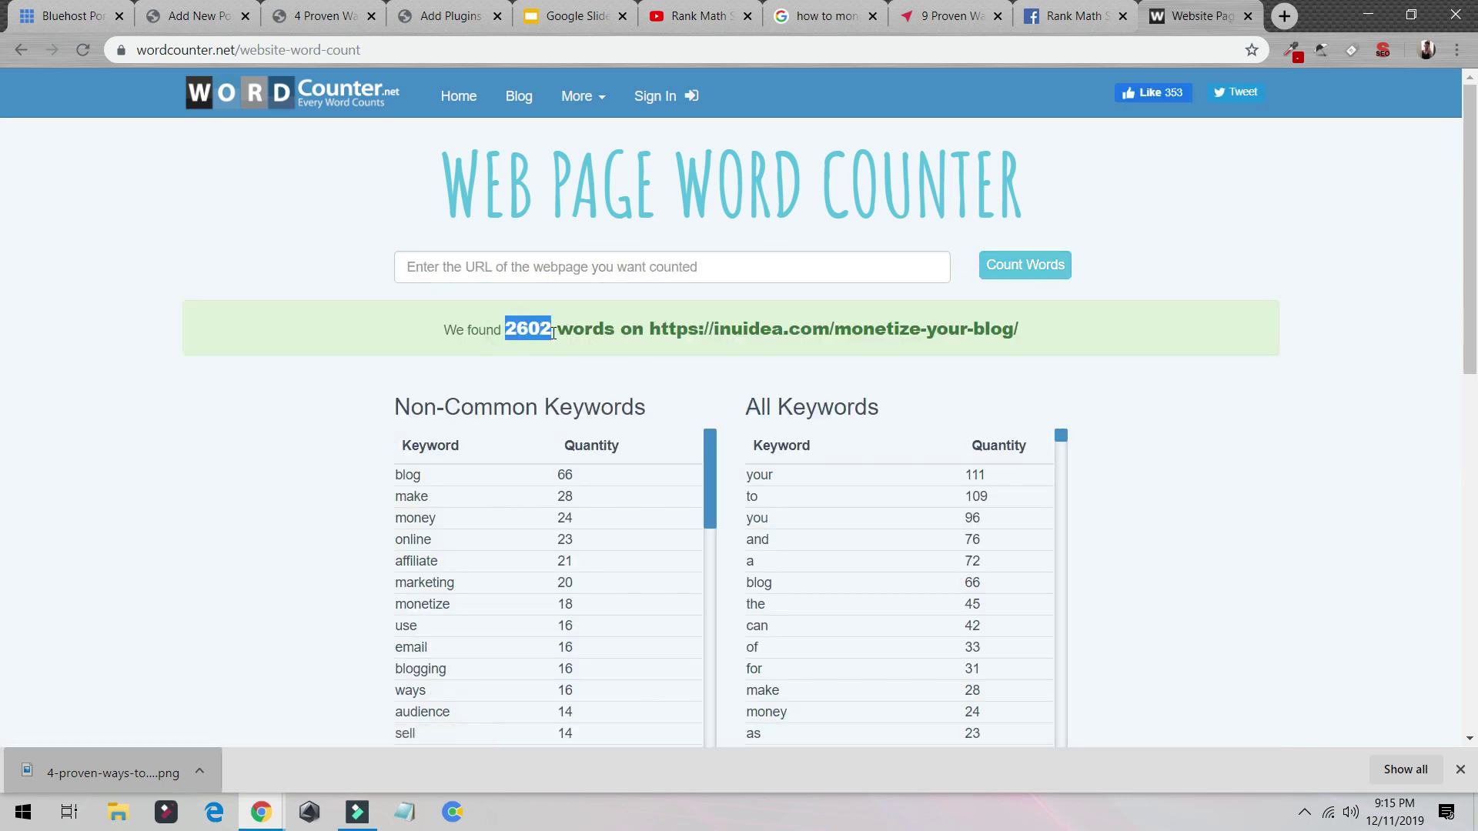
{"action": "left_click", "coordinate": [478, 255]}
{"action": "type", "text": "3000"}
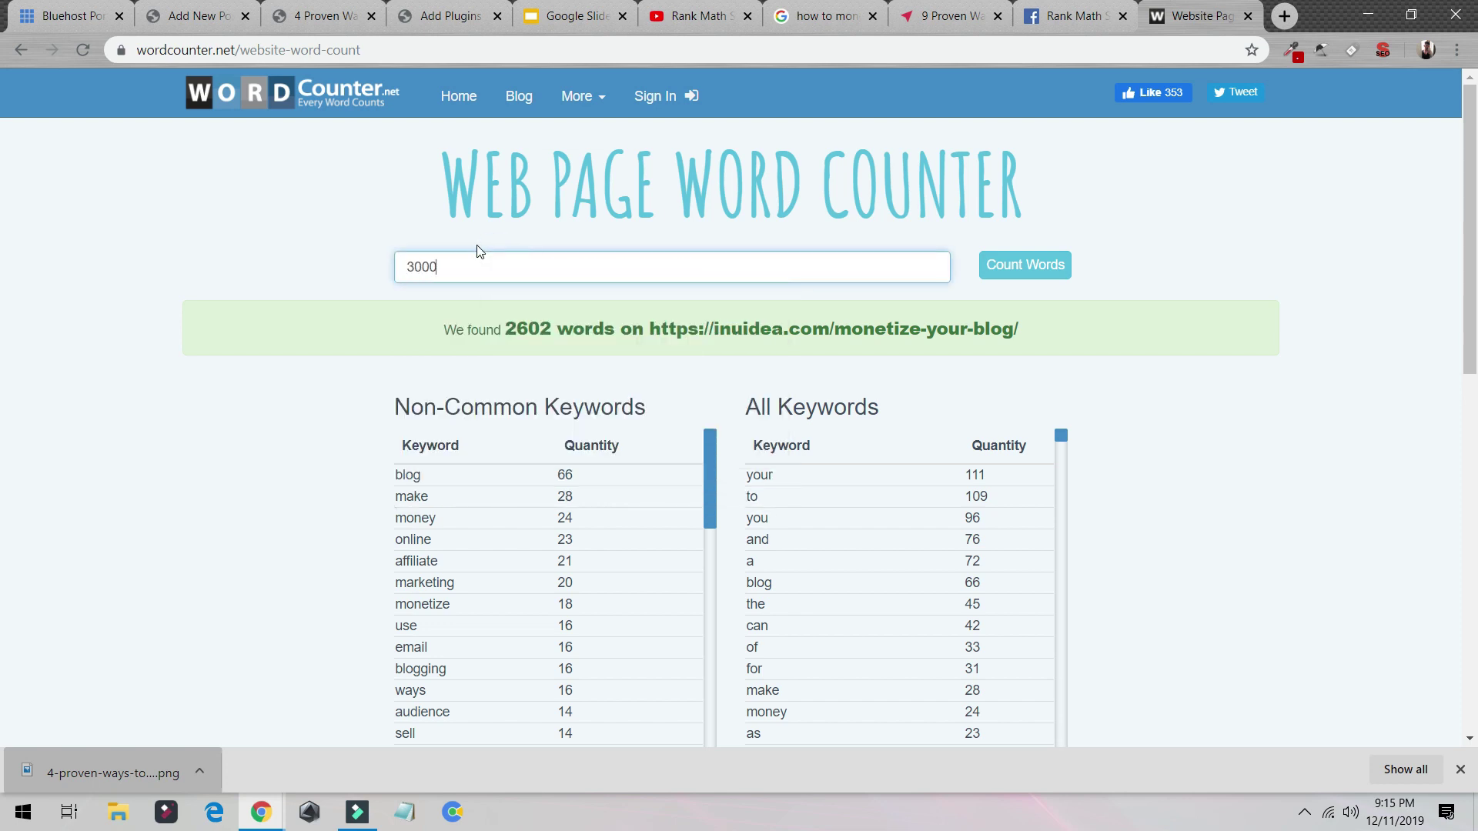
{"action": "left_click_drag", "start_coordinate": [475, 268], "coordinate": [306, 246]}
{"action": "left_click", "coordinate": [943, 12]}
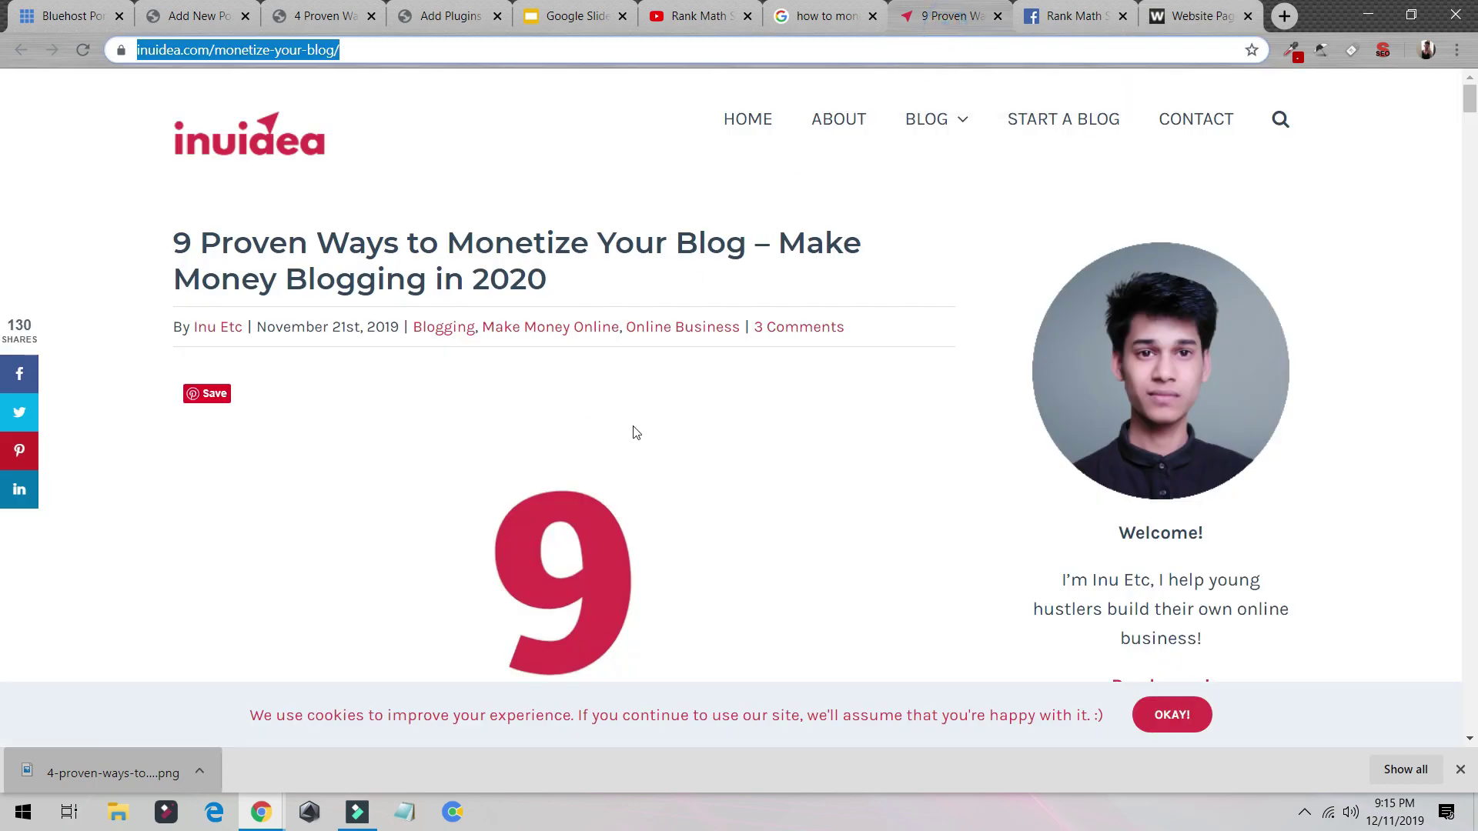
Step: Skim the inuidea article, then return via the word-count and preview tabs to the WordPress editor
{"action": "scroll", "coordinate": [635, 433], "scroll_direction": "down", "scroll_amount": 8}
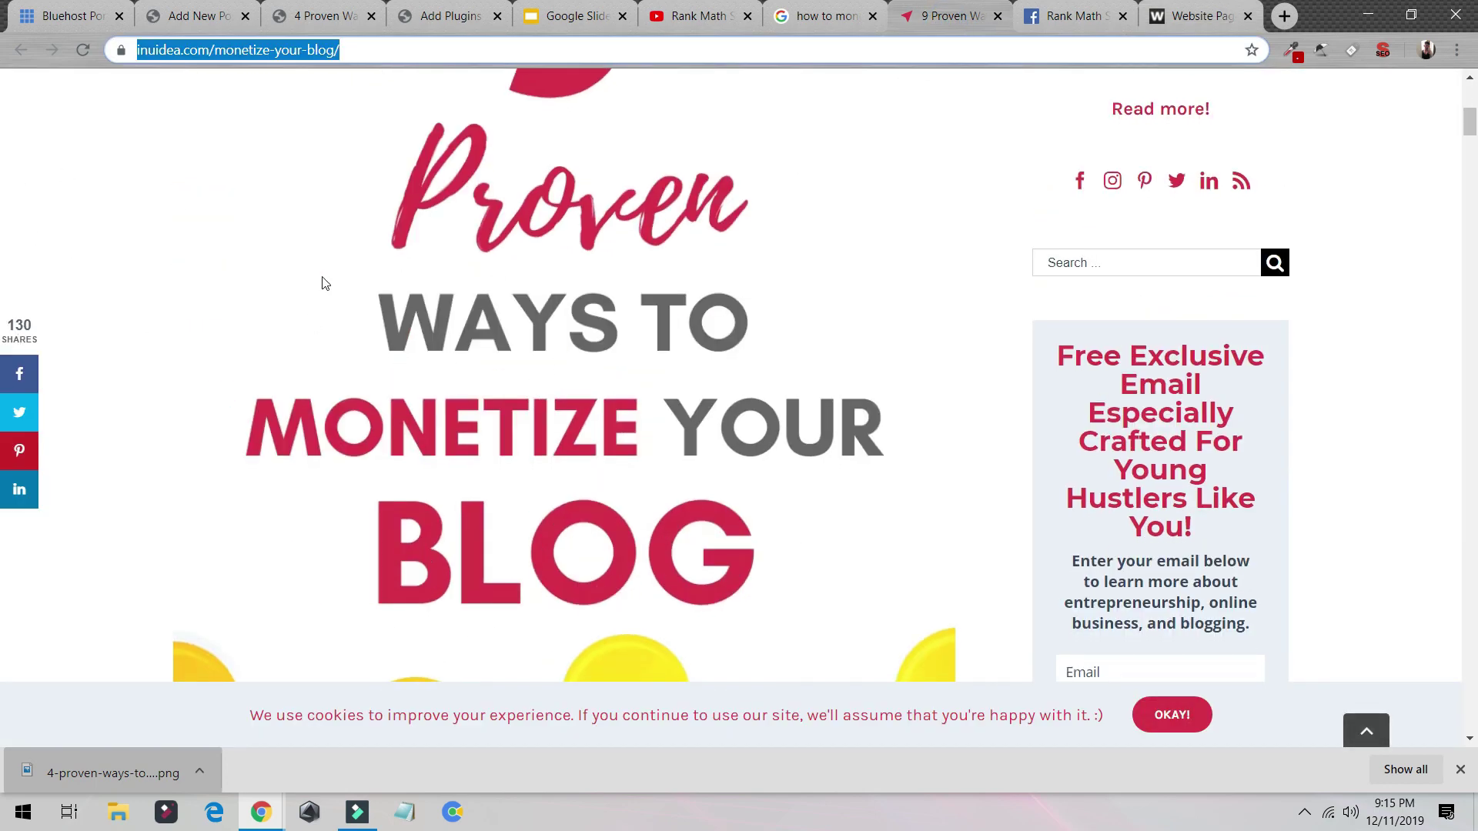
{"action": "scroll", "coordinate": [608, 381], "scroll_direction": "down", "scroll_amount": 7}
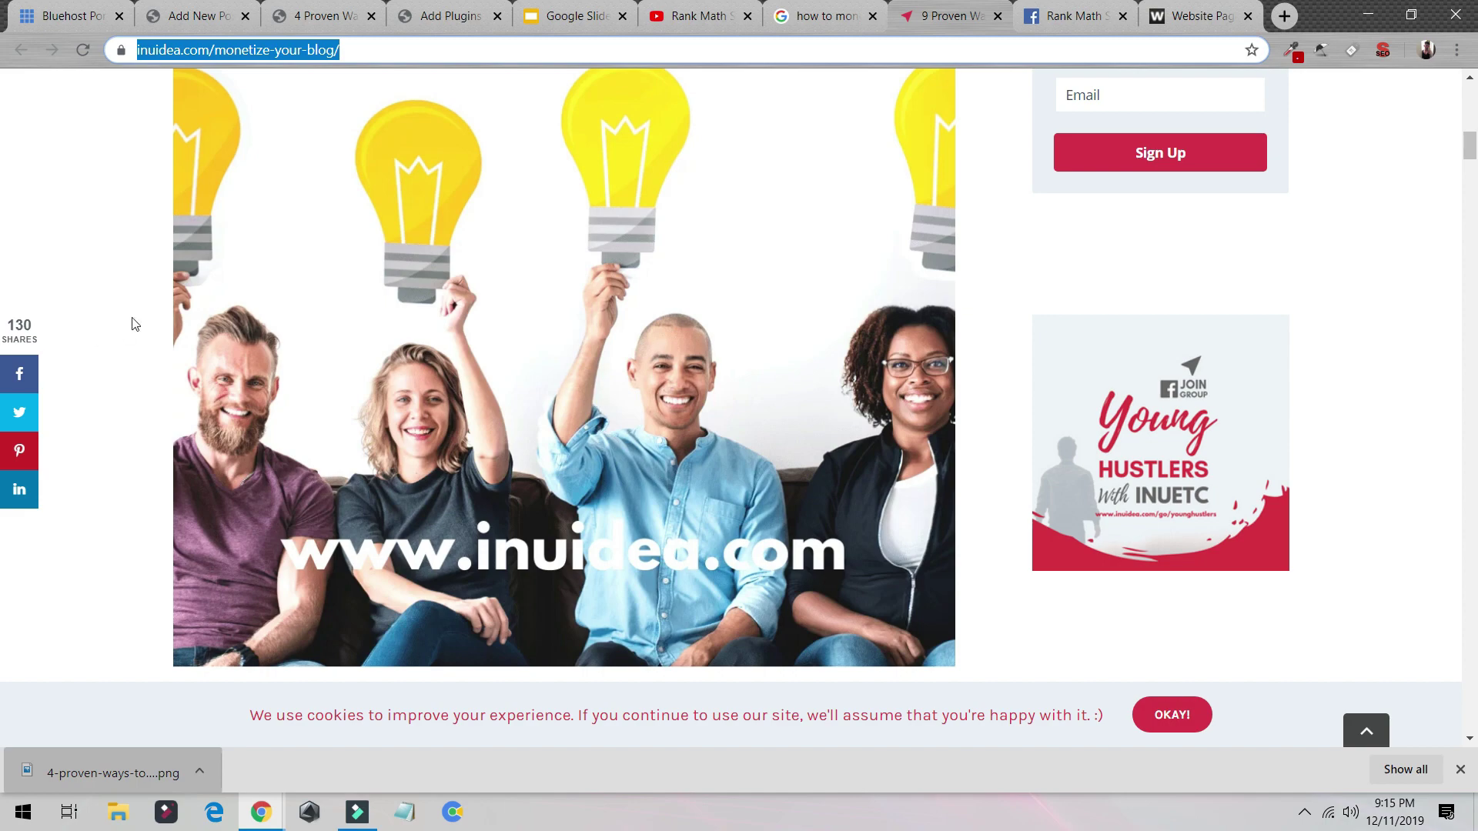
{"action": "scroll", "coordinate": [645, 411], "scroll_direction": "up", "scroll_amount": 6}
{"action": "scroll", "coordinate": [616, 410], "scroll_direction": "up", "scroll_amount": 1}
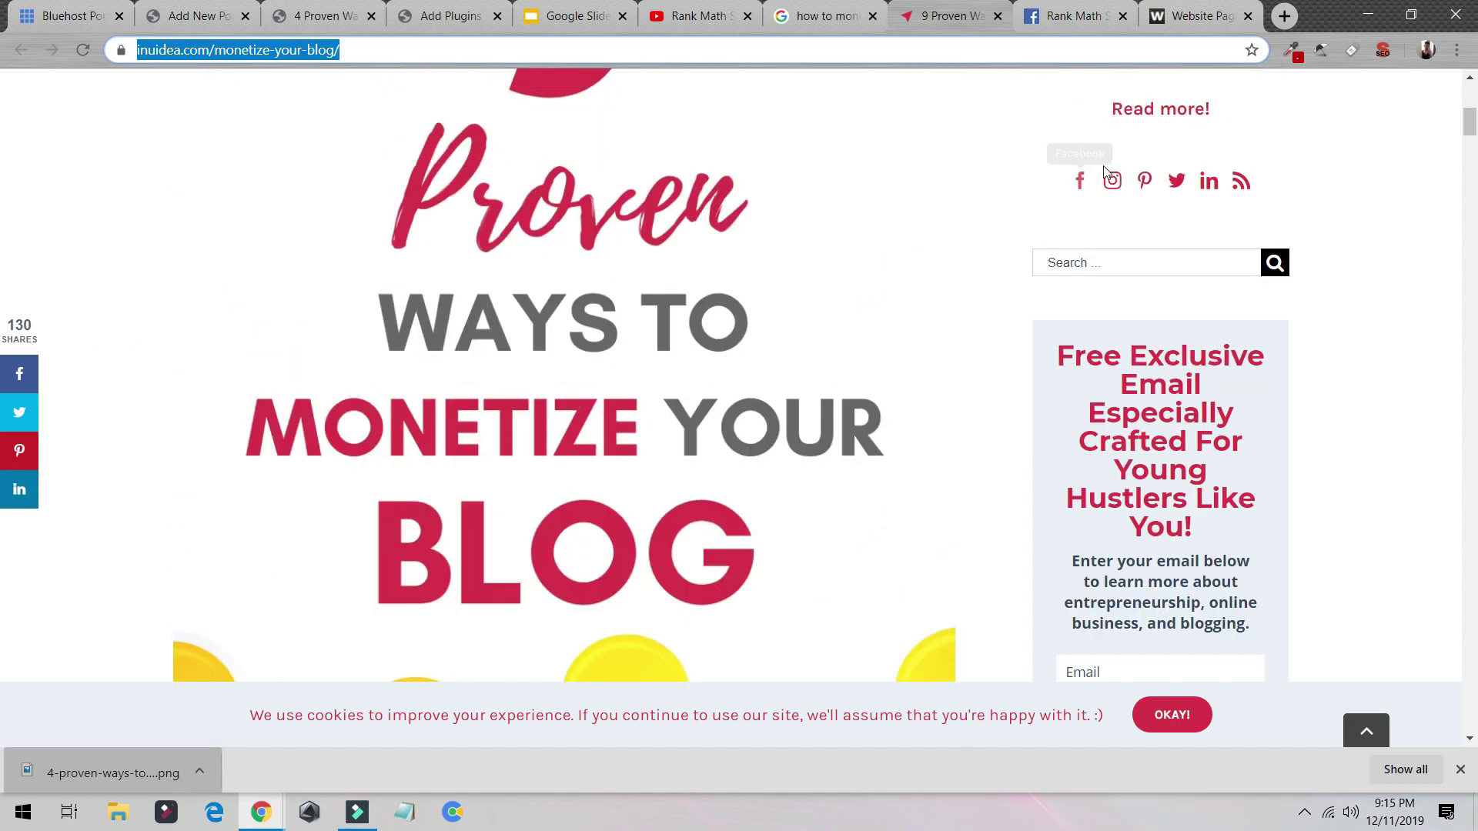
{"action": "scroll", "coordinate": [852, 295], "scroll_direction": "up", "scroll_amount": 8}
{"action": "left_click", "coordinate": [1162, 15]}
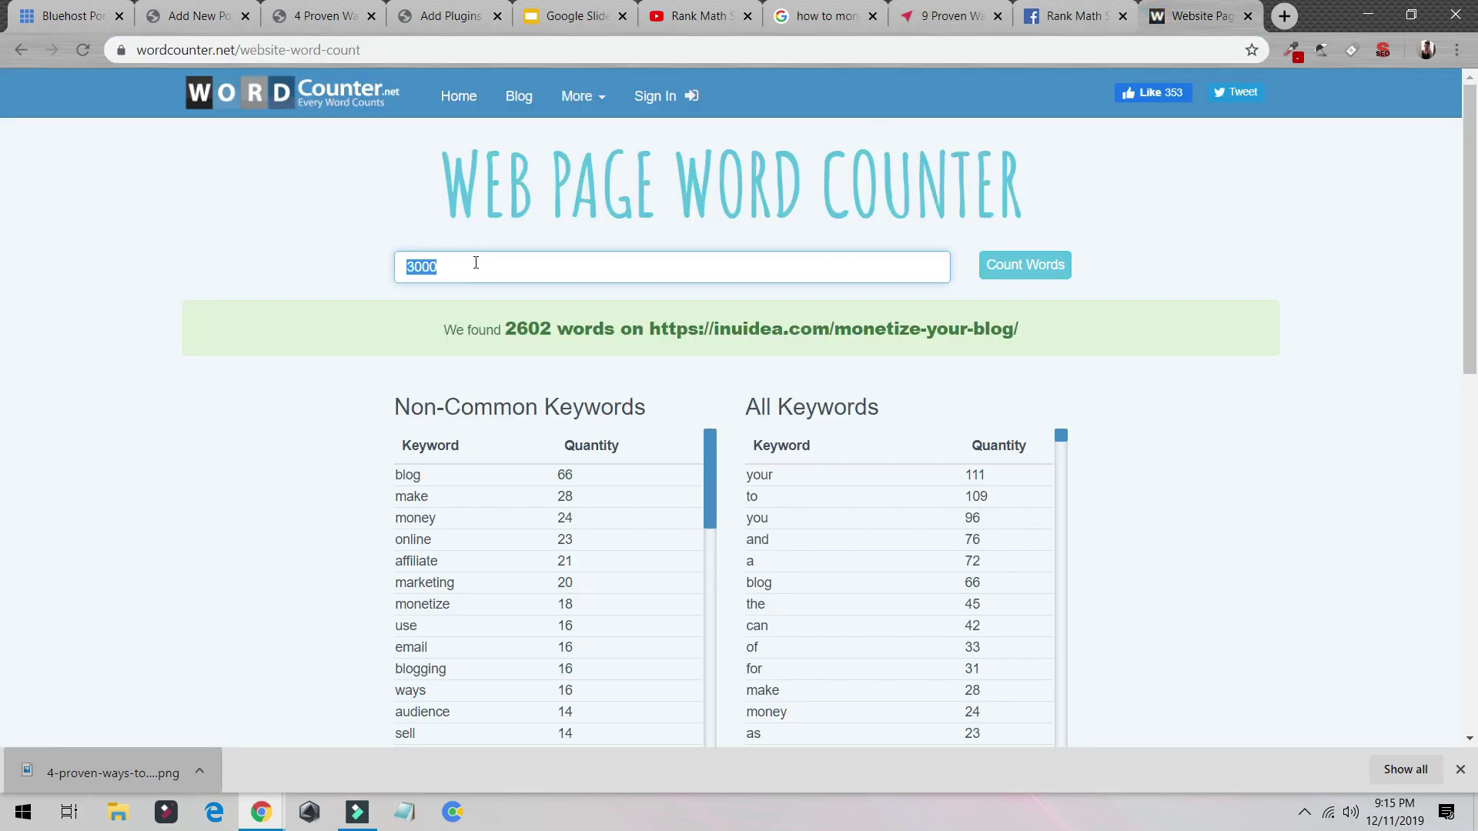
{"action": "left_click", "coordinate": [315, 15]}
{"action": "scroll", "coordinate": [322, 258], "scroll_direction": "up", "scroll_amount": 5}
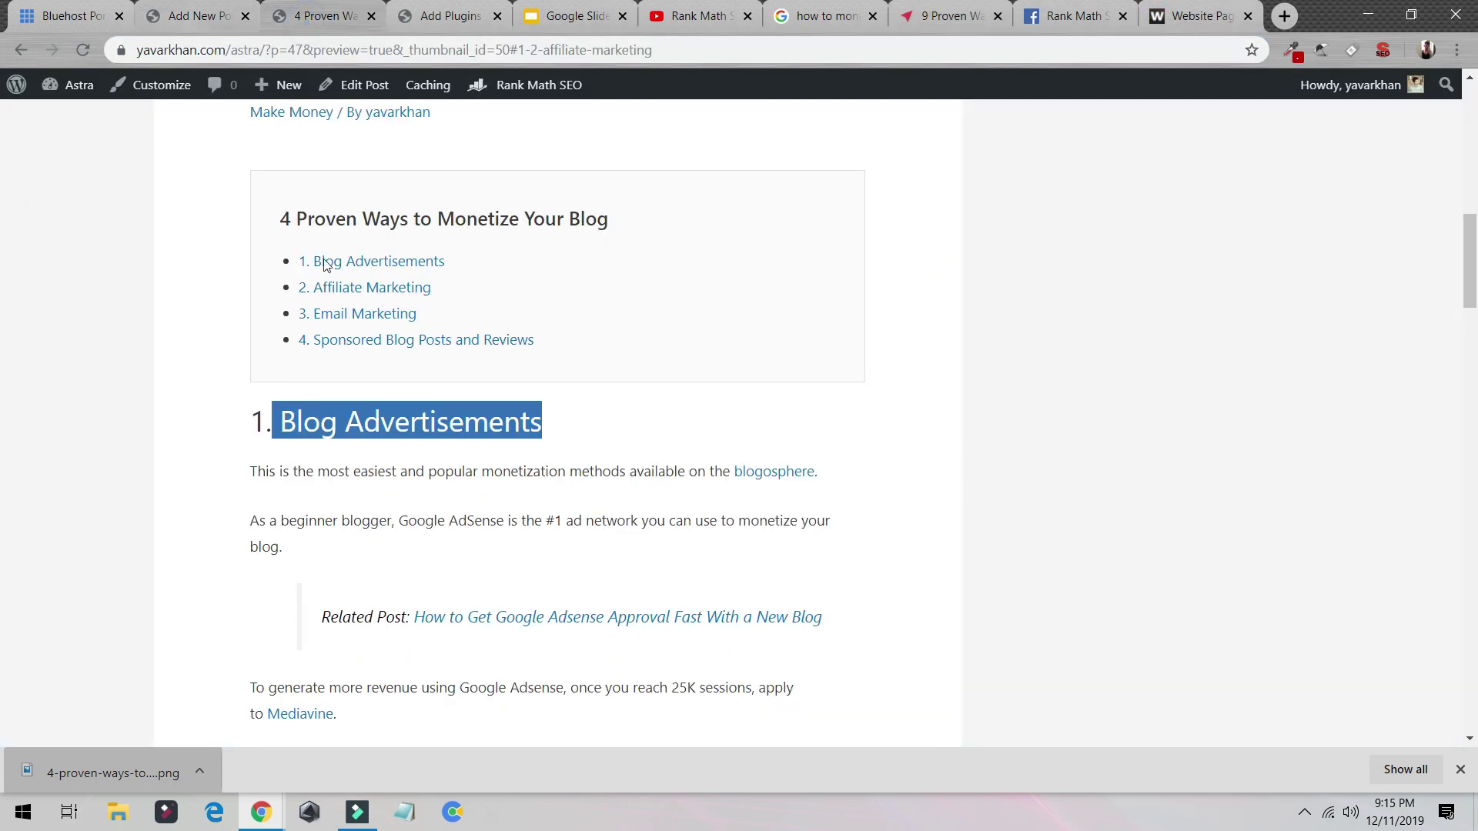
{"action": "left_click", "coordinate": [189, 12]}
{"action": "scroll", "coordinate": [352, 221], "scroll_direction": "up", "scroll_amount": 10}
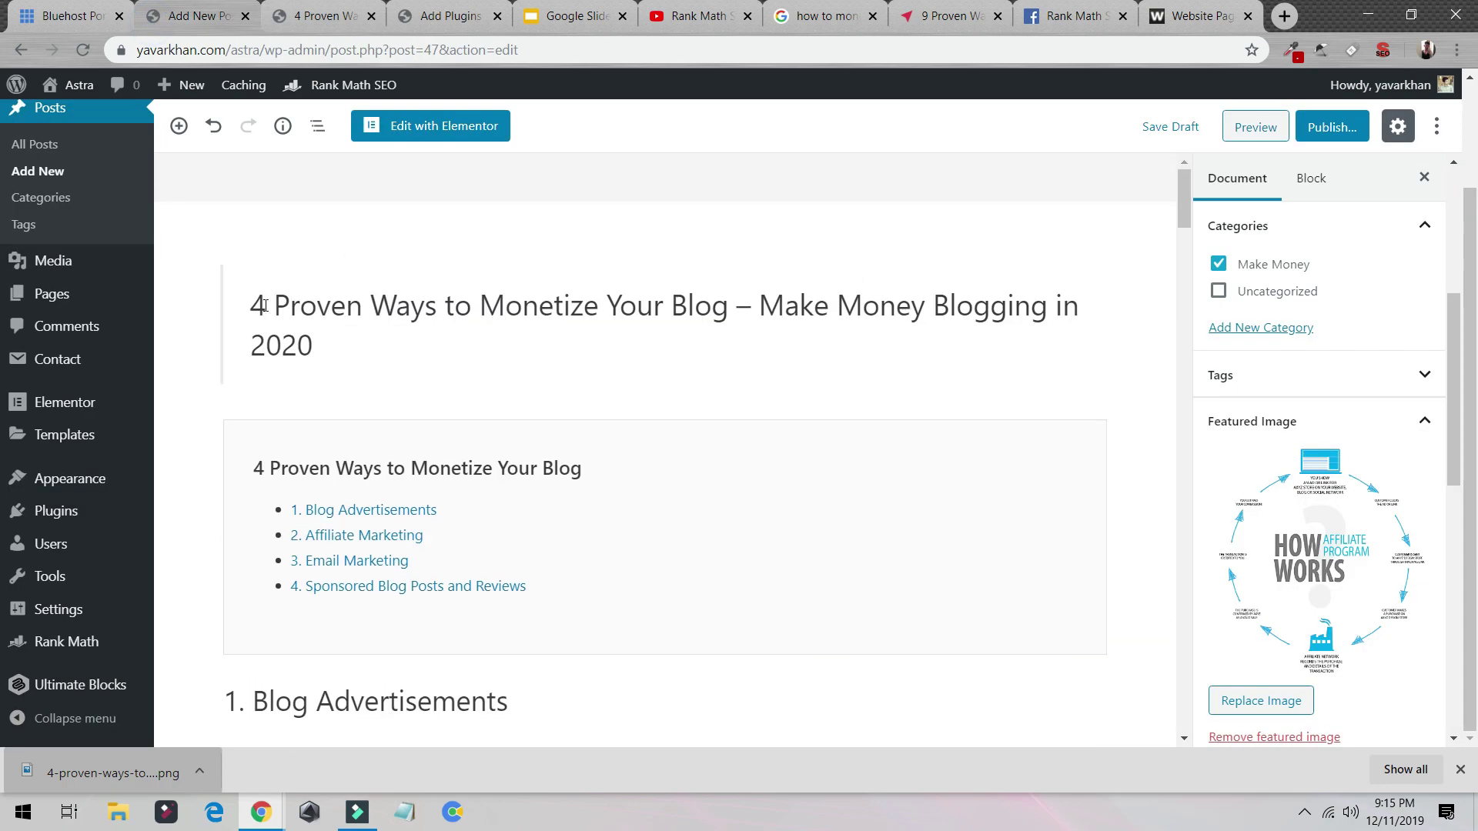
Step: Change the title's number from 4 to 20, correcting a mistyped '1='
{"action": "left_click_drag", "start_coordinate": [249, 306], "coordinate": [269, 293]}
{"action": "type", "text": "1="}
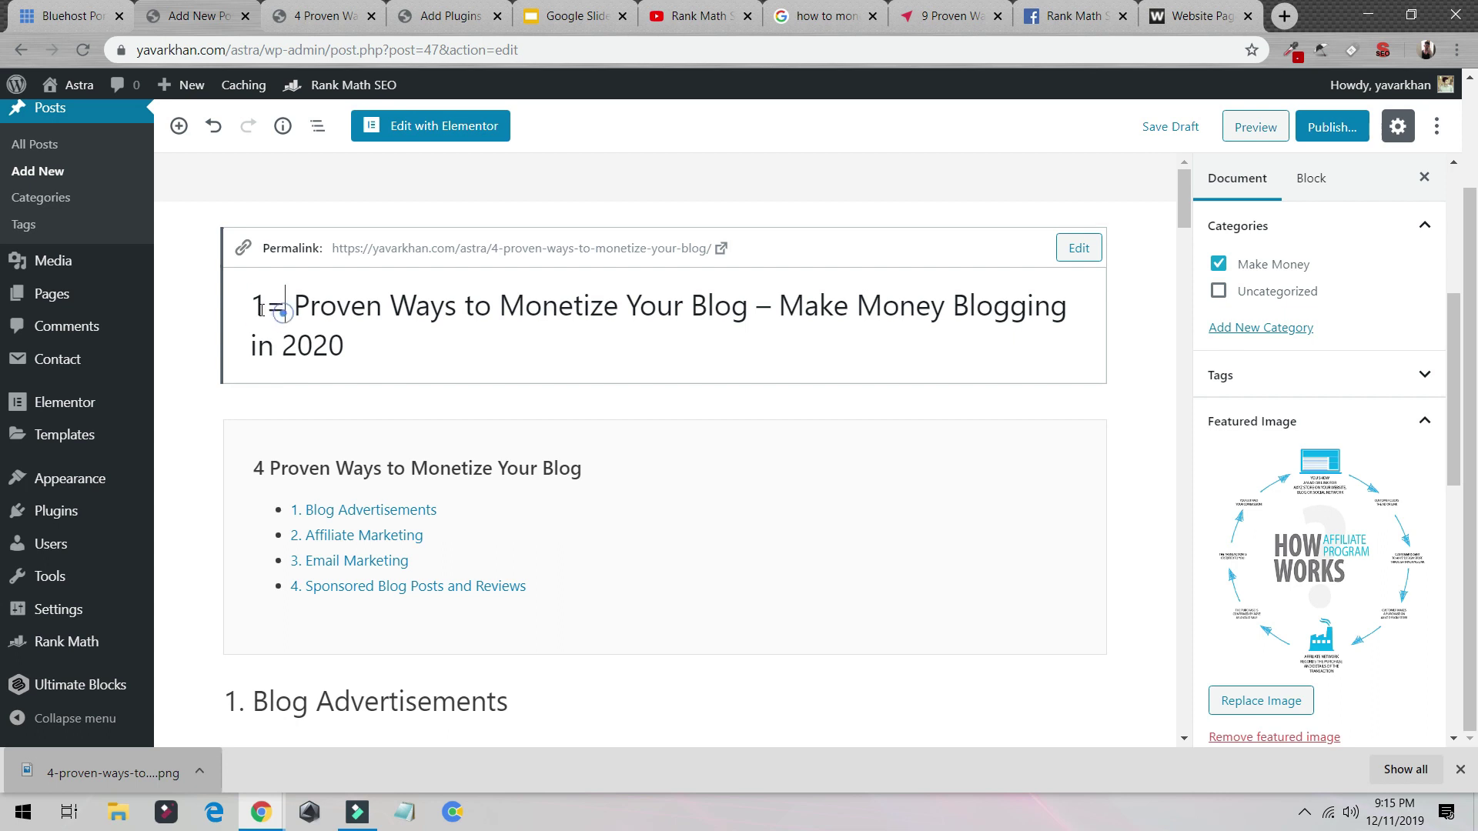
{"action": "key", "text": "shift+Home"}
{"action": "type", "text": "20"}
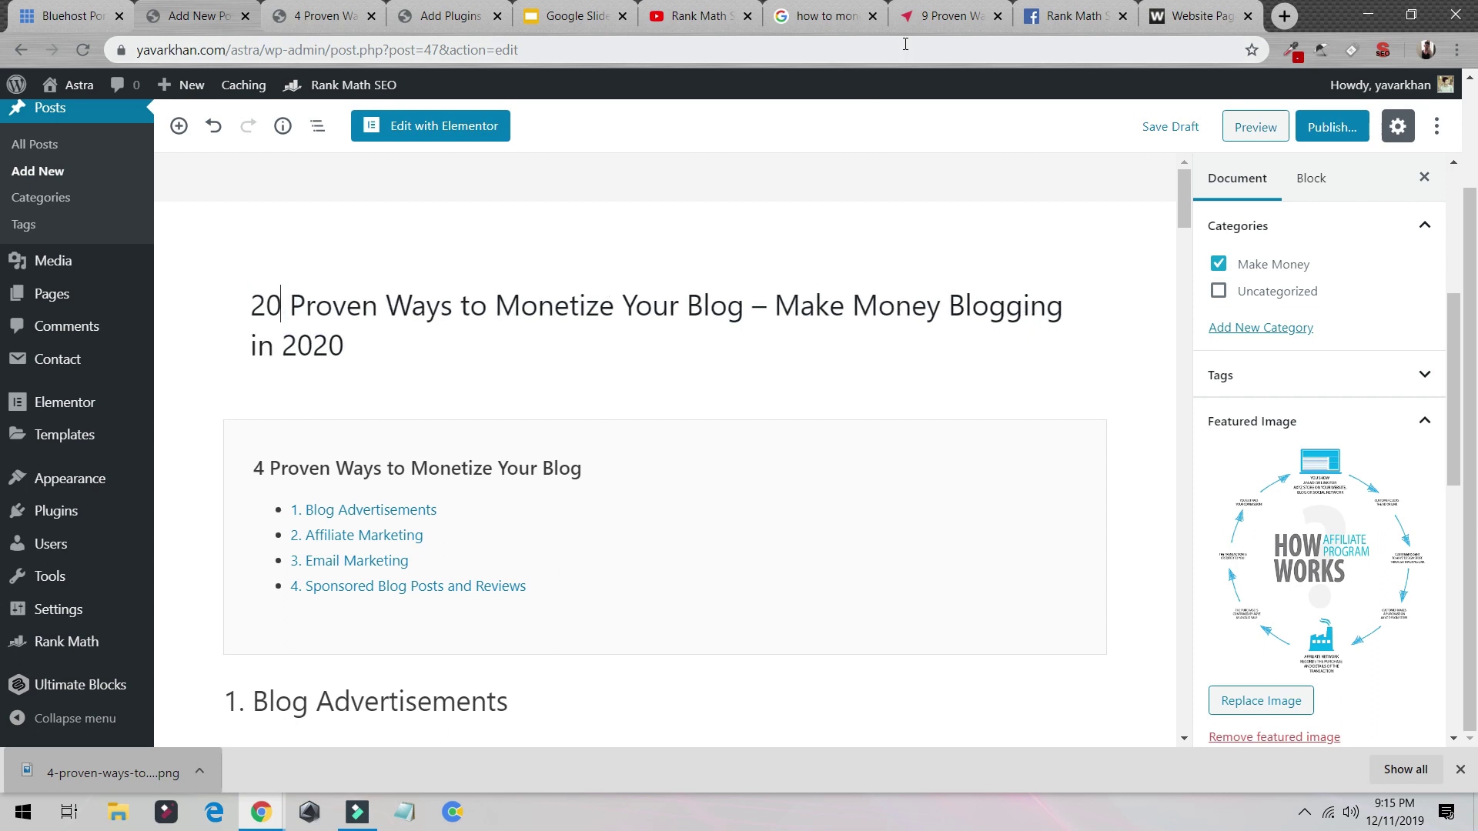
Step: Compare with the competitor's title, then select and review the new '20 Proven Ways' title
{"action": "left_click", "coordinate": [952, 11]}
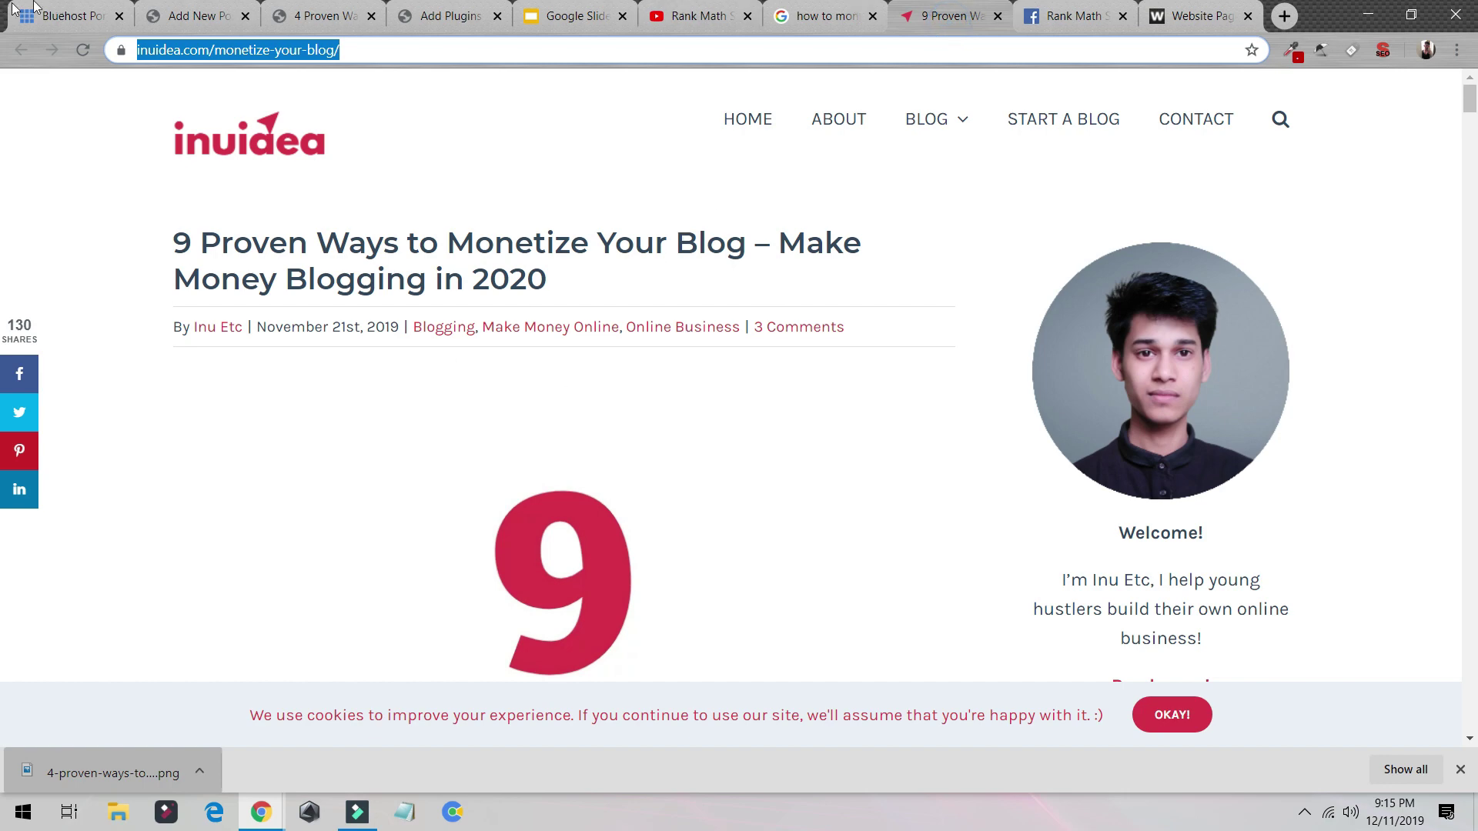
{"action": "left_click", "coordinate": [193, 16]}
{"action": "triple_click", "coordinate": [372, 356]}
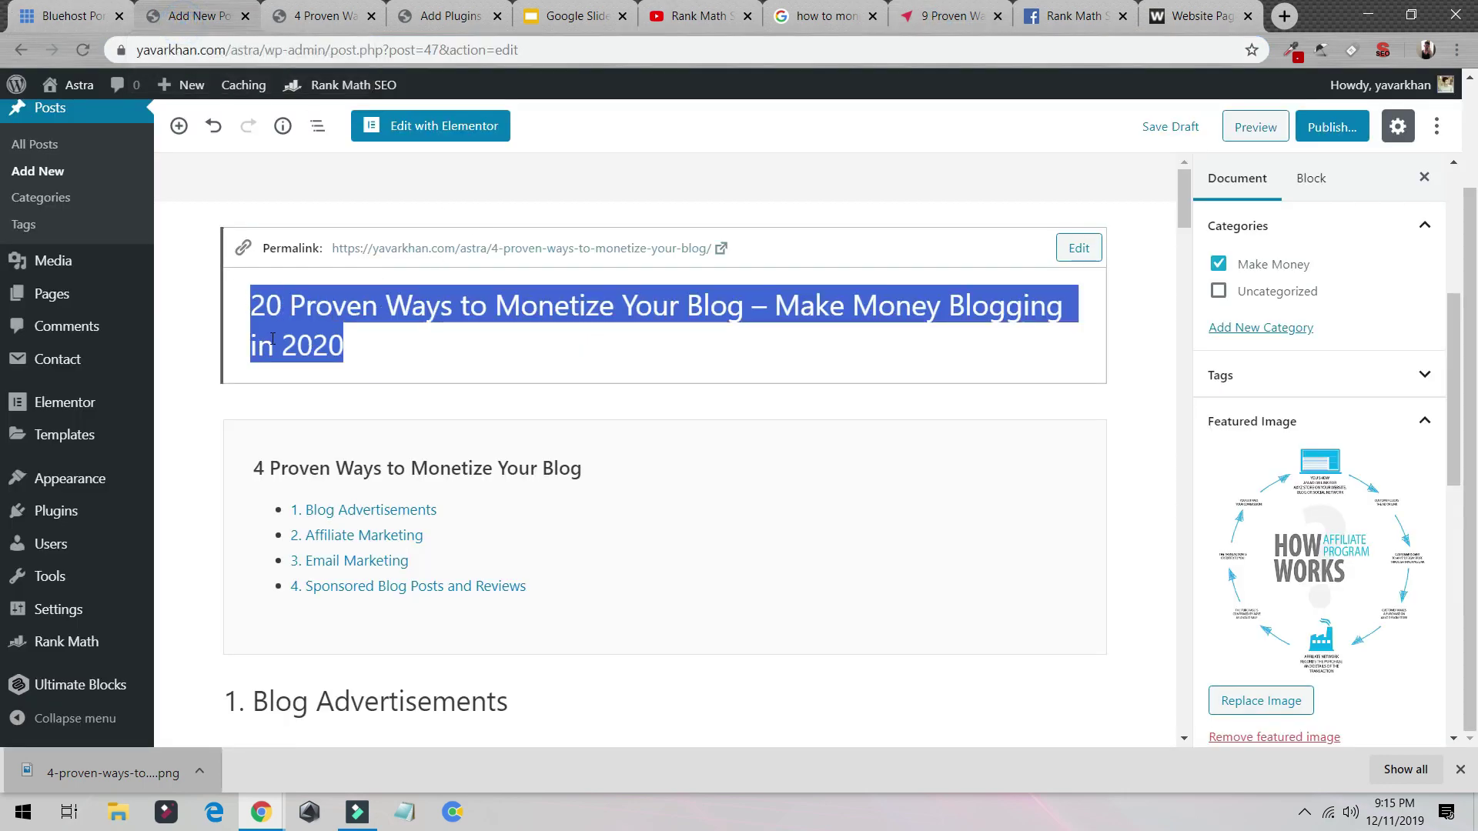
{"action": "scroll", "coordinate": [462, 342], "scroll_direction": "down", "scroll_amount": 5}
{"action": "left_click_drag", "start_coordinate": [238, 318], "coordinate": [471, 436]}
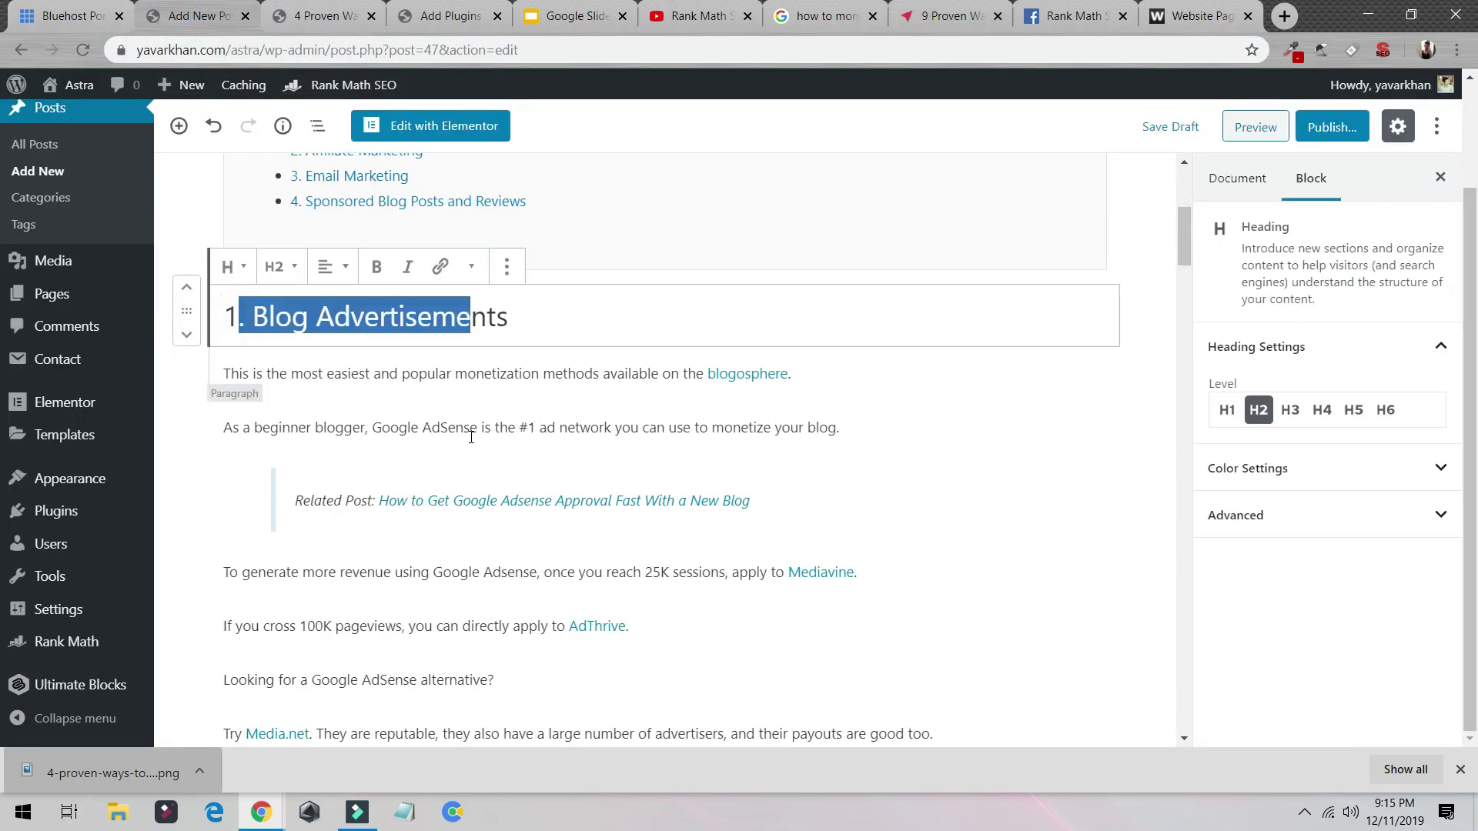
{"action": "scroll", "coordinate": [471, 436], "scroll_direction": "down", "scroll_amount": 12}
{"action": "scroll", "coordinate": [559, 509], "scroll_direction": "up", "scroll_amount": 10}
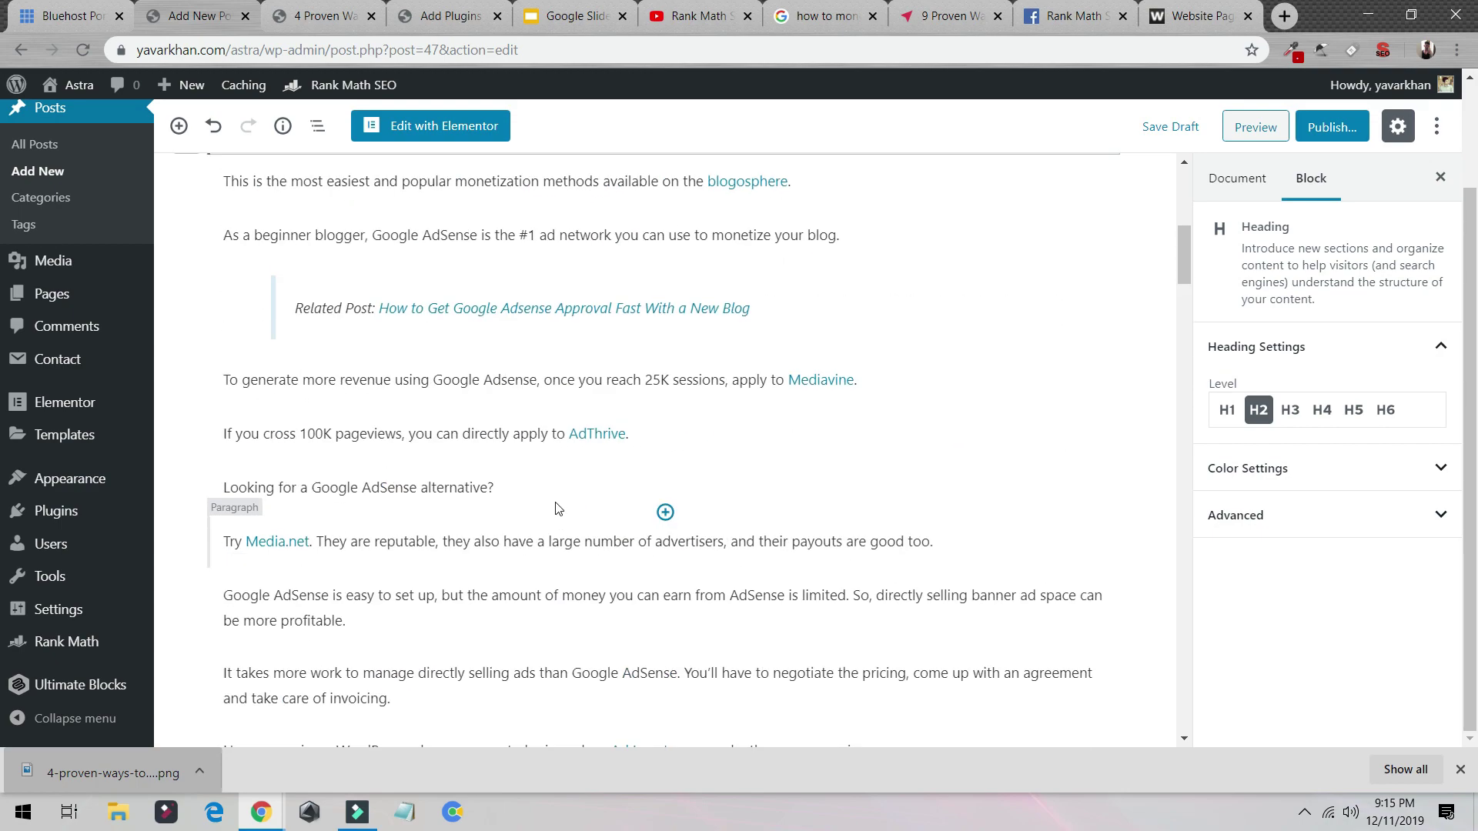
{"action": "scroll", "coordinate": [559, 509], "scroll_direction": "up", "scroll_amount": 8}
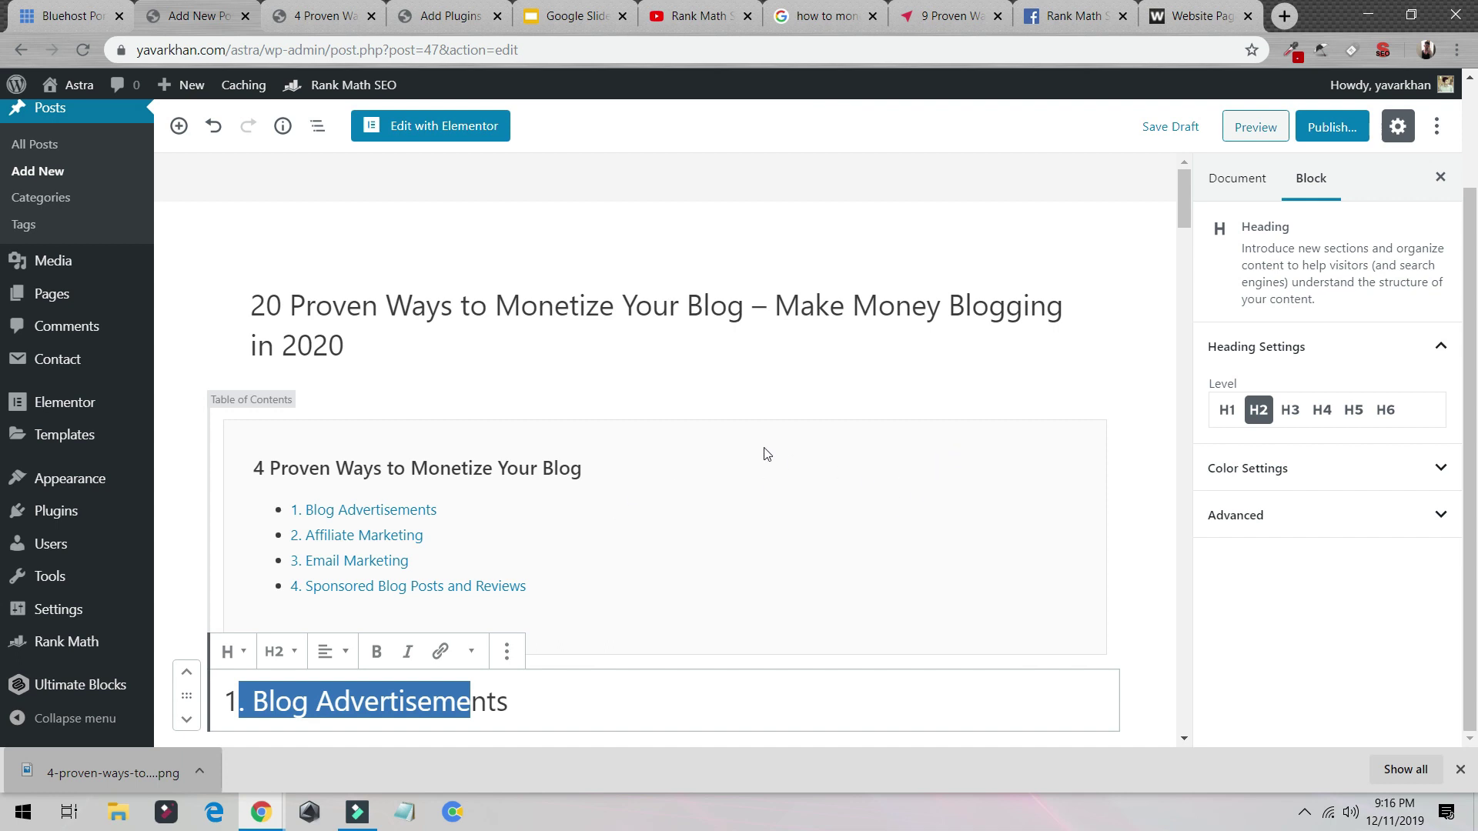
Step: Search Google for 'ubersuggest' and open Neil Patel's Ubersuggest keyword tool on neilpatel.com
{"action": "left_click", "coordinate": [1291, 16]}
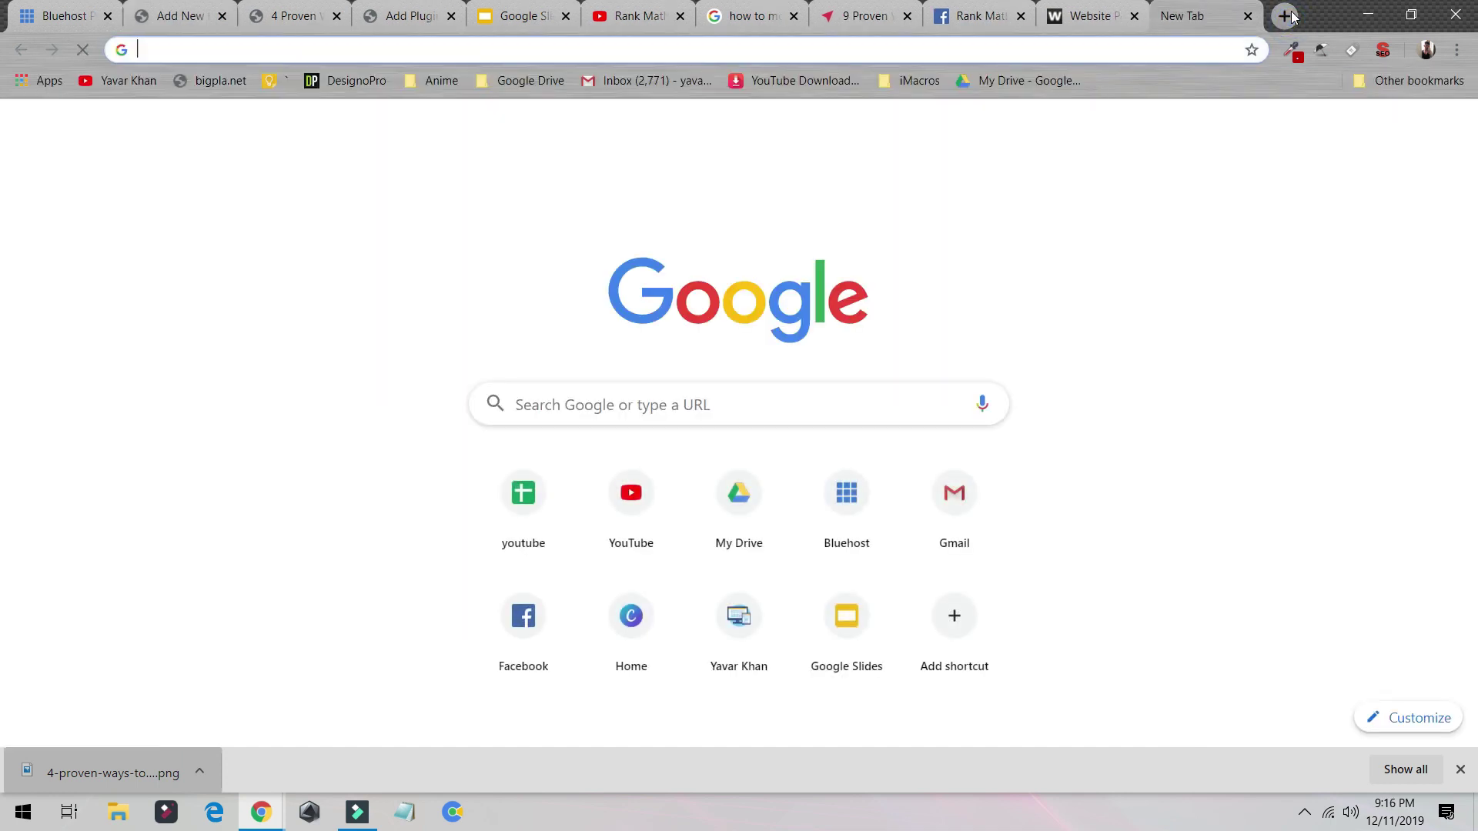
{"action": "type", "text": "uber"}
{"action": "left_click", "coordinate": [326, 120]}
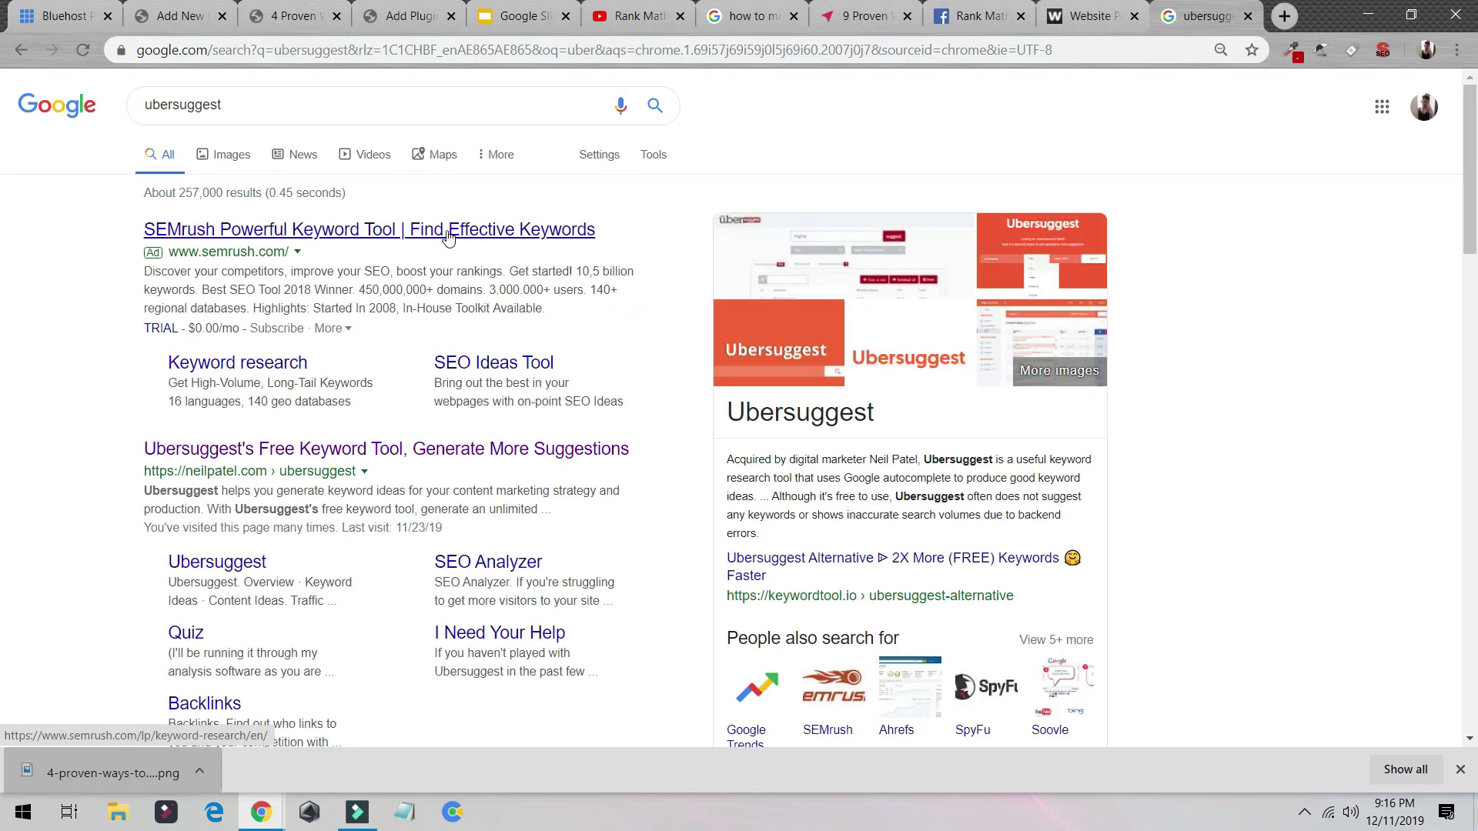
{"action": "left_click", "coordinate": [446, 230]}
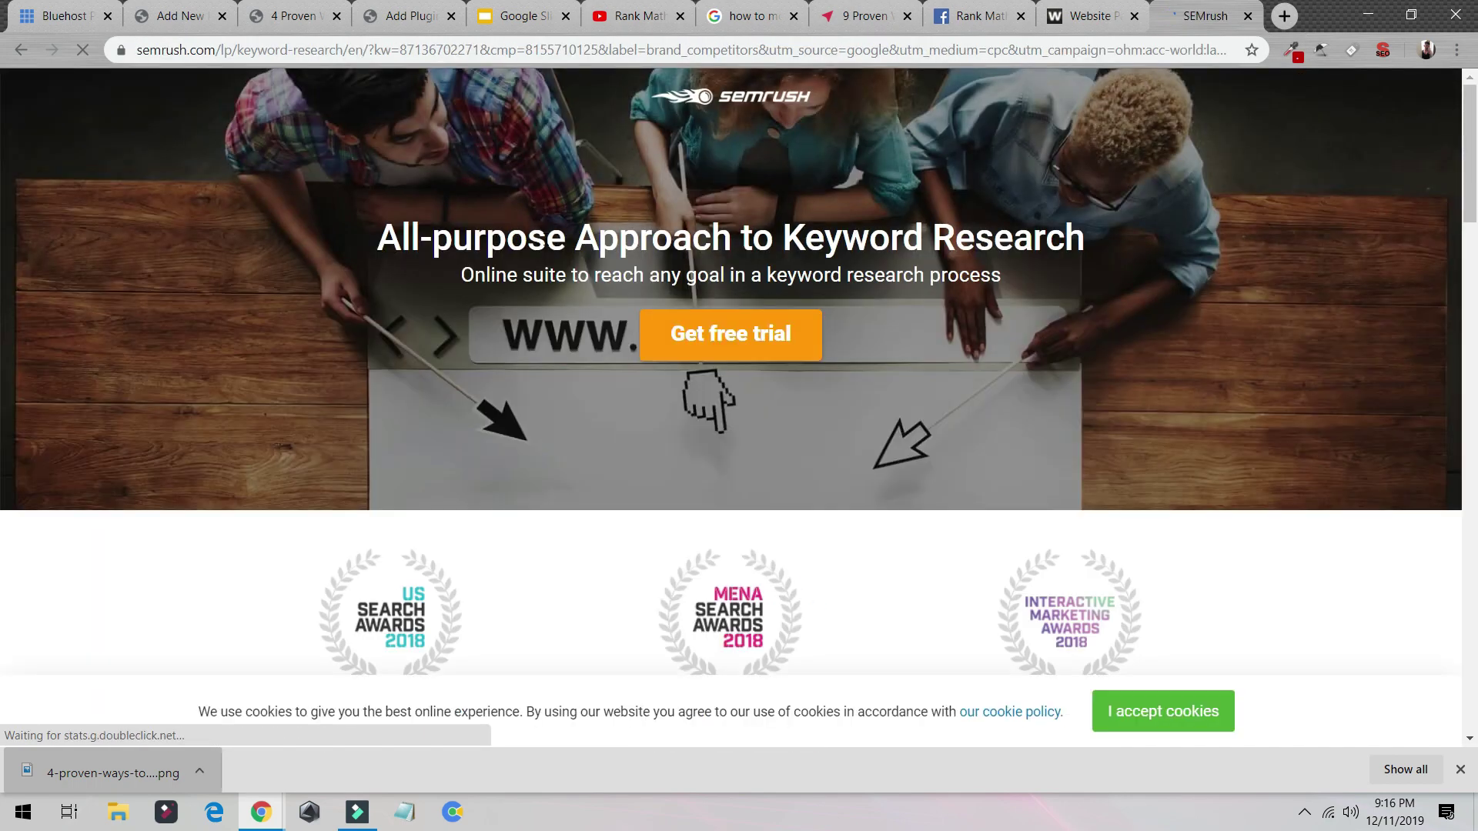
{"action": "left_click", "coordinate": [21, 49]}
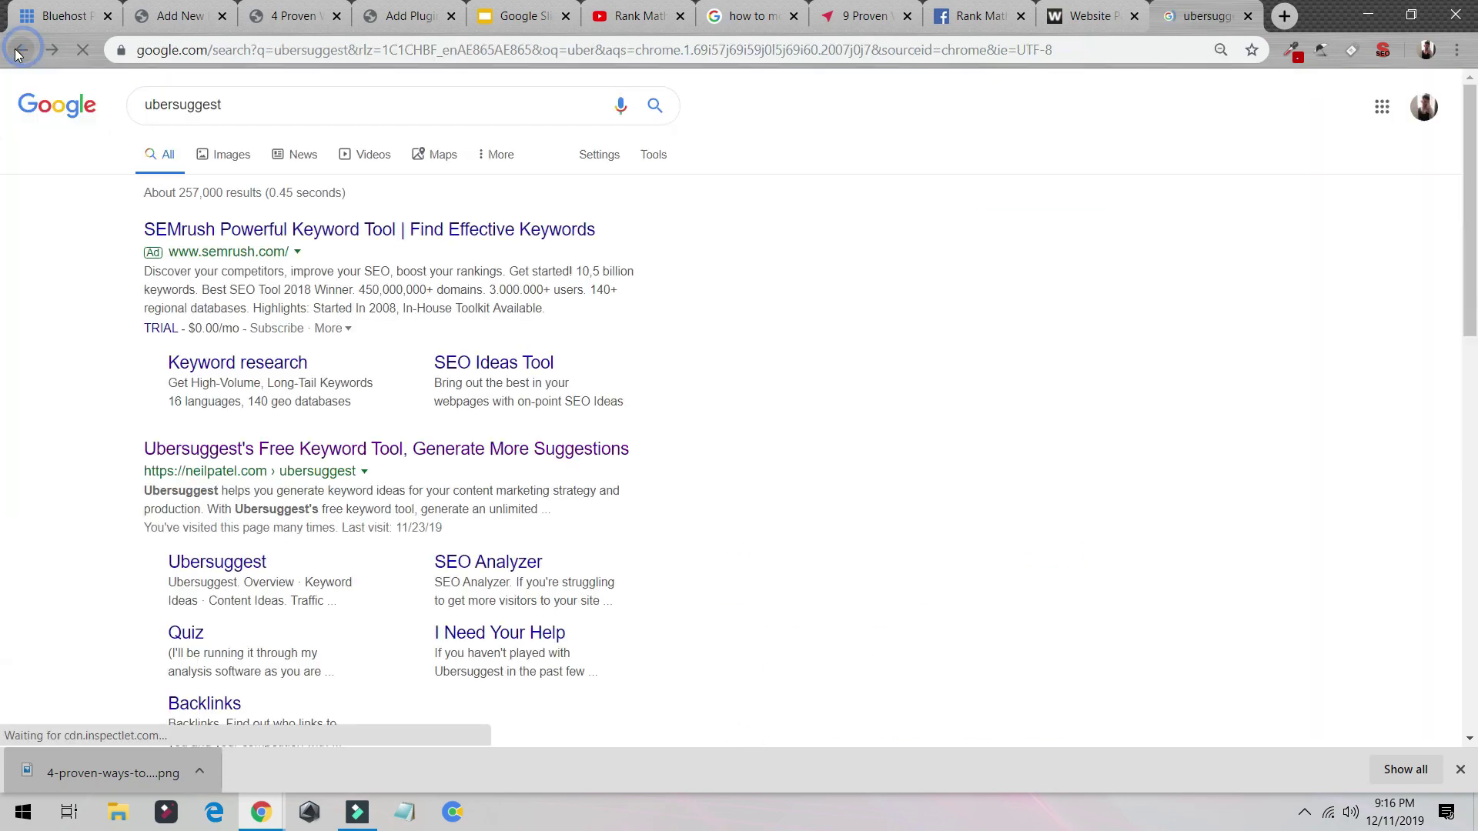
{"action": "left_click", "coordinate": [215, 576]}
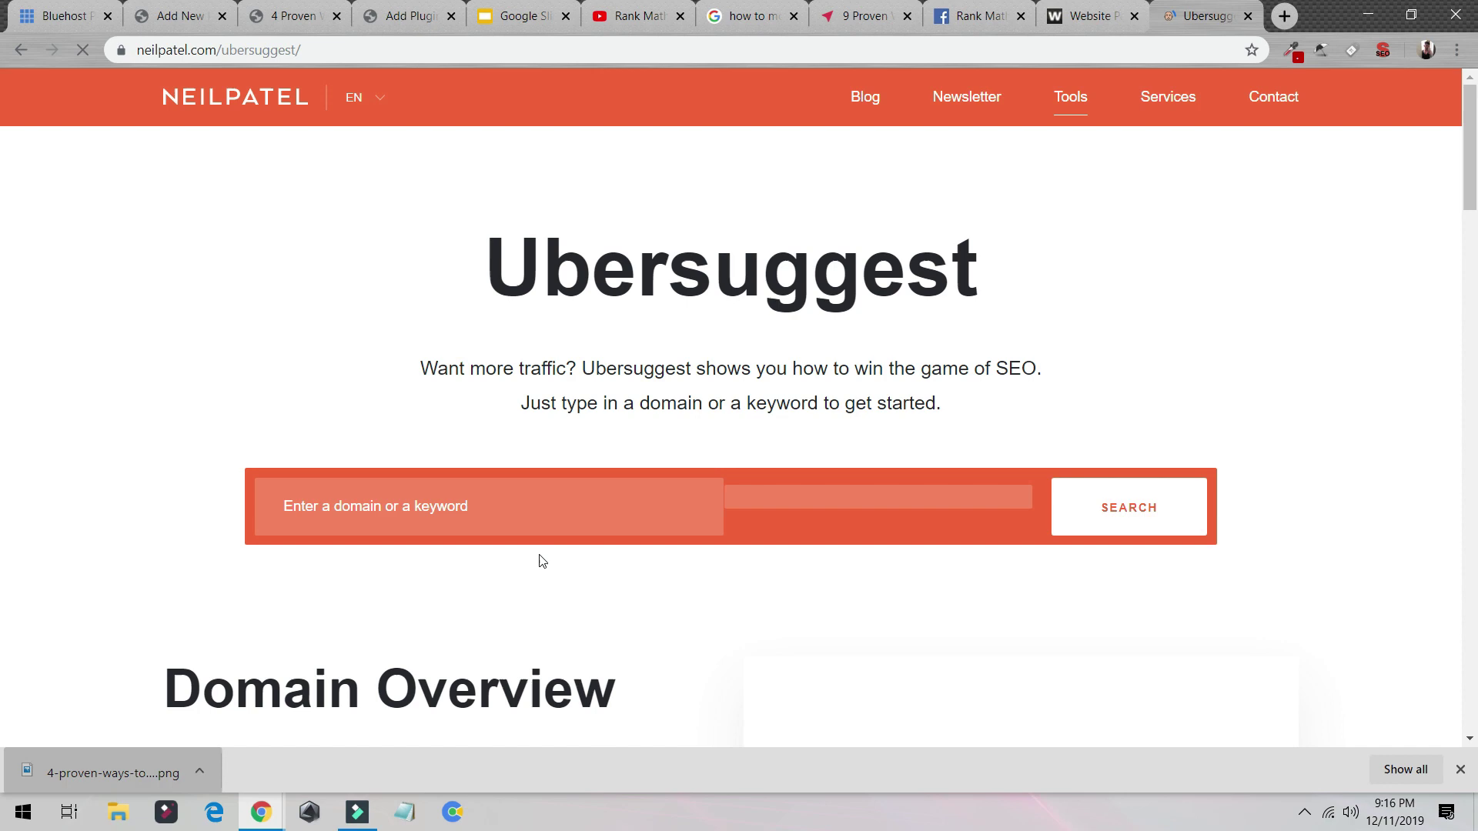
{"action": "left_click", "coordinate": [500, 510]}
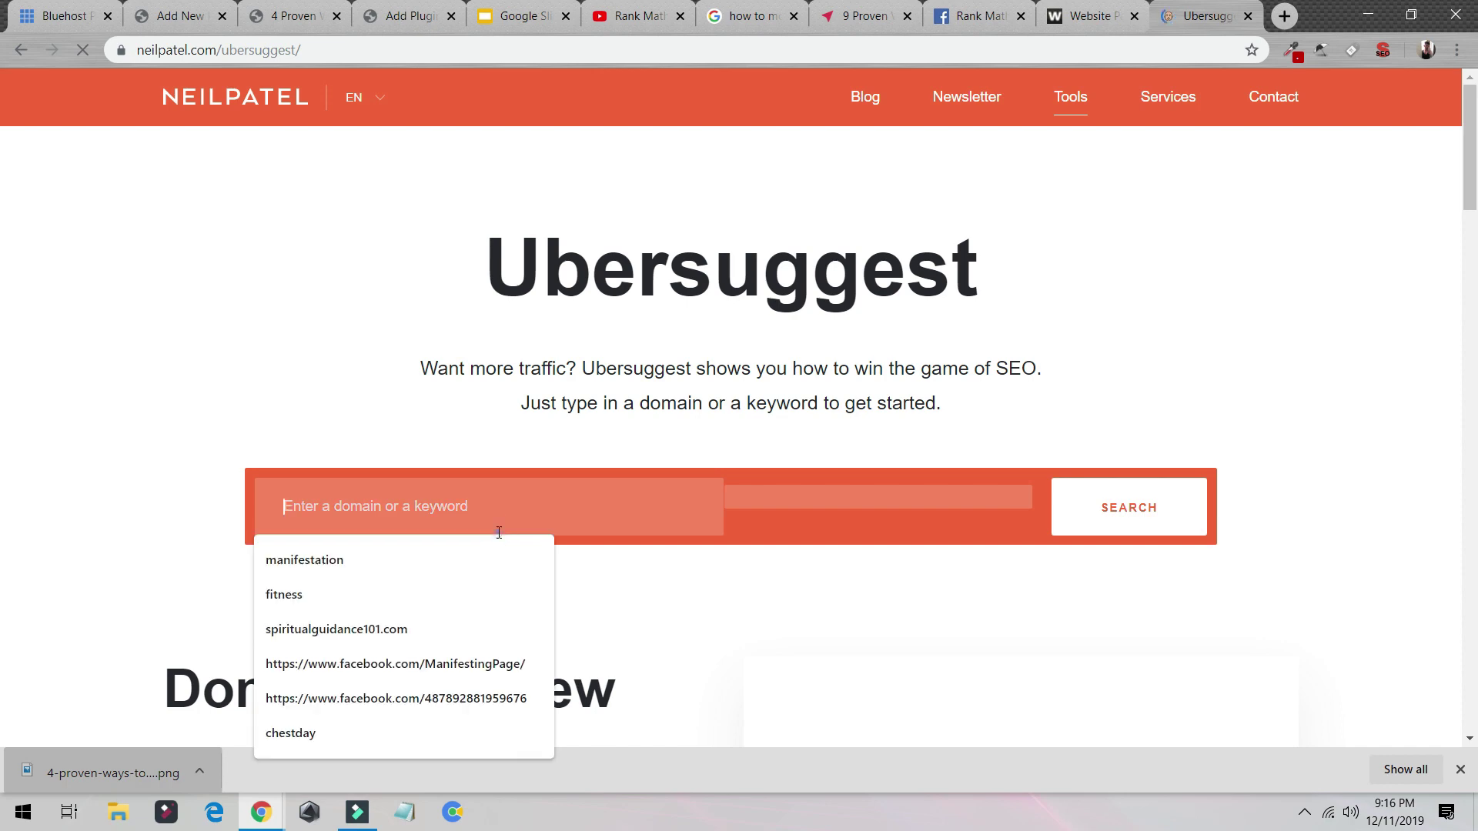
{"action": "left_click", "coordinate": [408, 12]}
Step: Start a new blank post, confirming you want to leave the current editor
{"action": "left_click", "coordinate": [265, 14]}
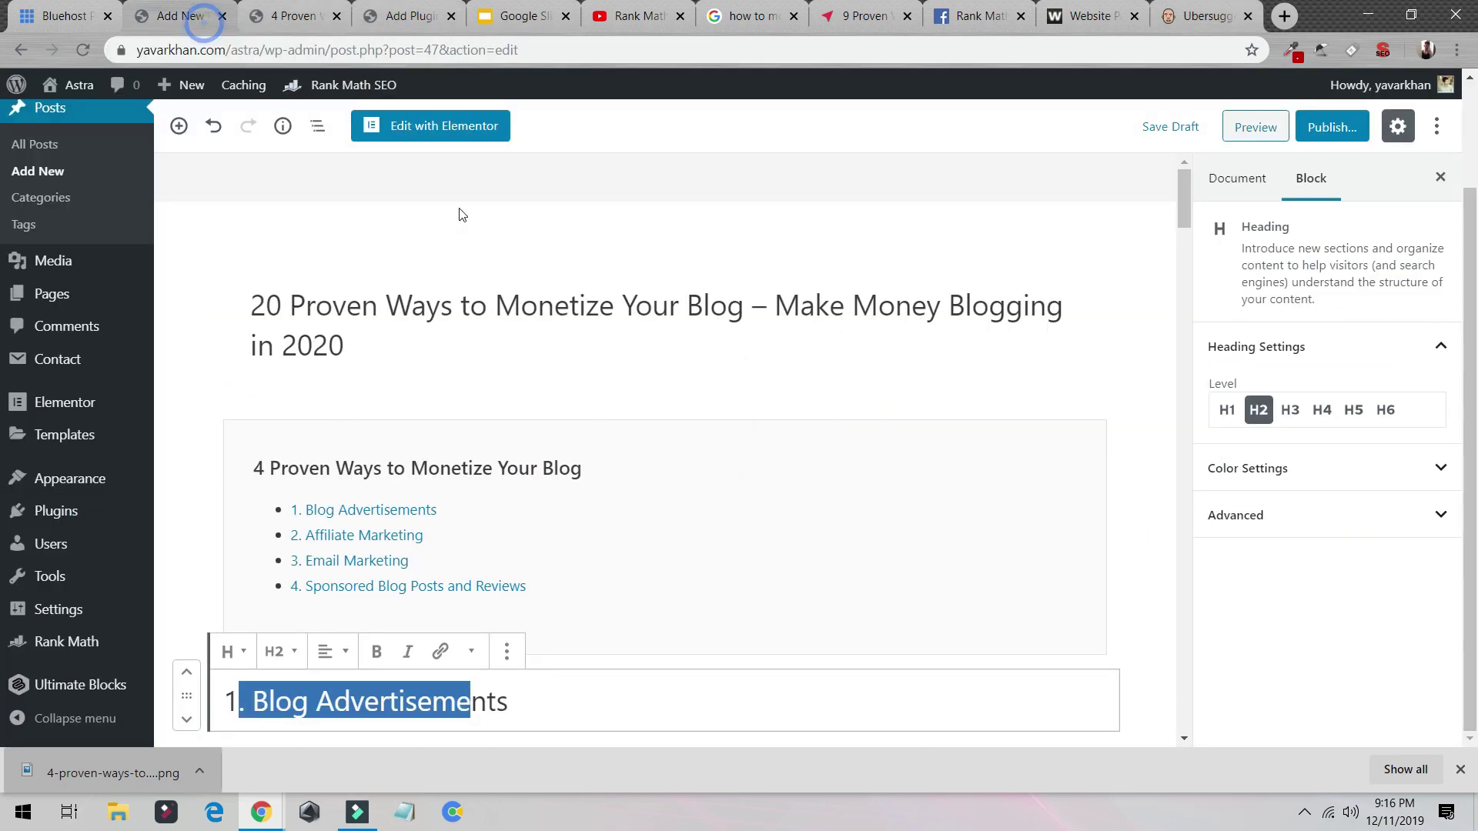
{"action": "scroll", "coordinate": [521, 320], "scroll_direction": "down", "scroll_amount": 10}
{"action": "scroll", "coordinate": [521, 321], "scroll_direction": "down", "scroll_amount": 15}
{"action": "scroll", "coordinate": [431, 231], "scroll_direction": "up", "scroll_amount": 8}
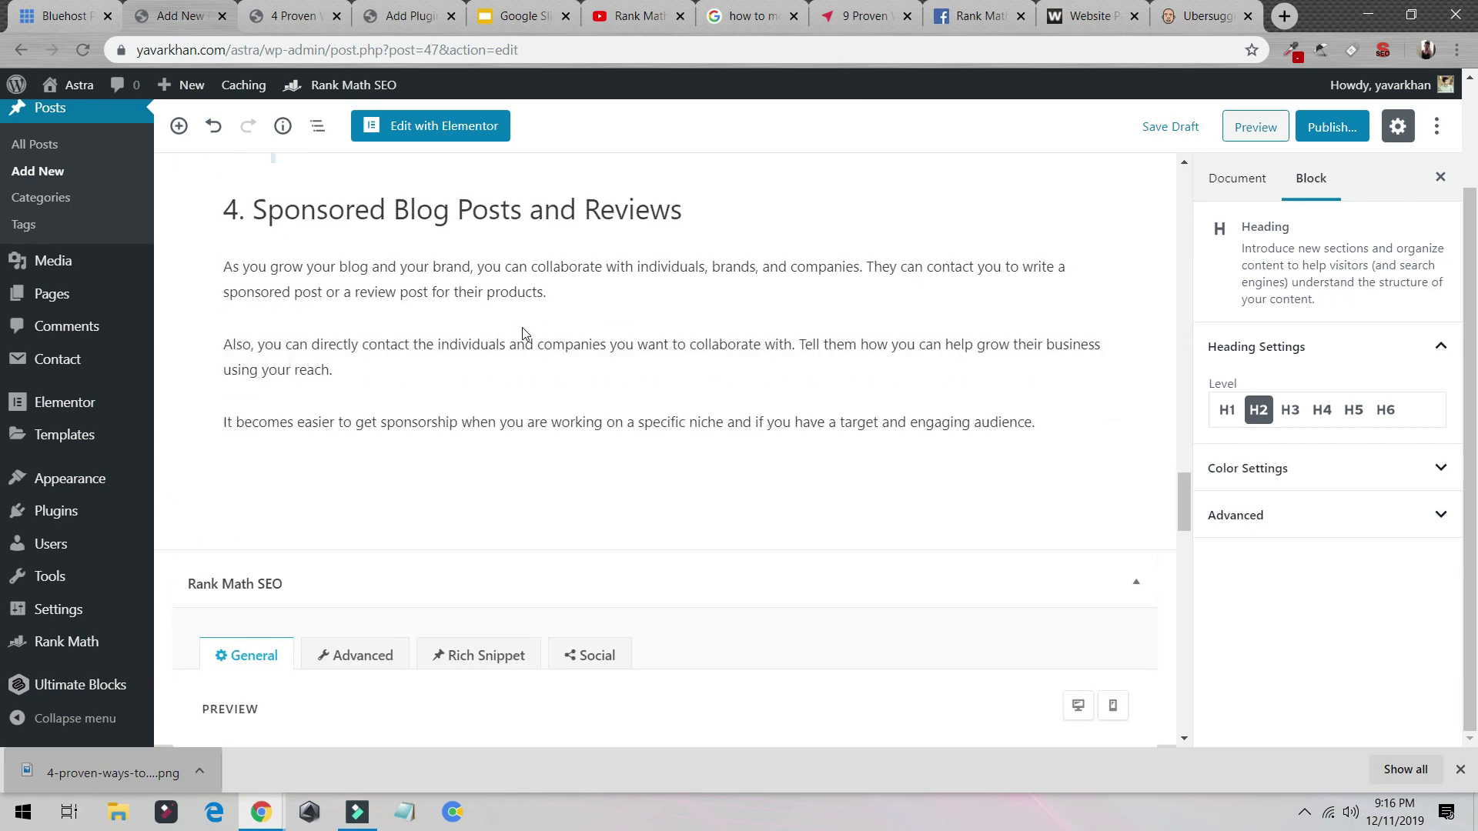
{"action": "mouse_move", "coordinate": [185, 85]}
{"action": "left_click", "coordinate": [199, 119]}
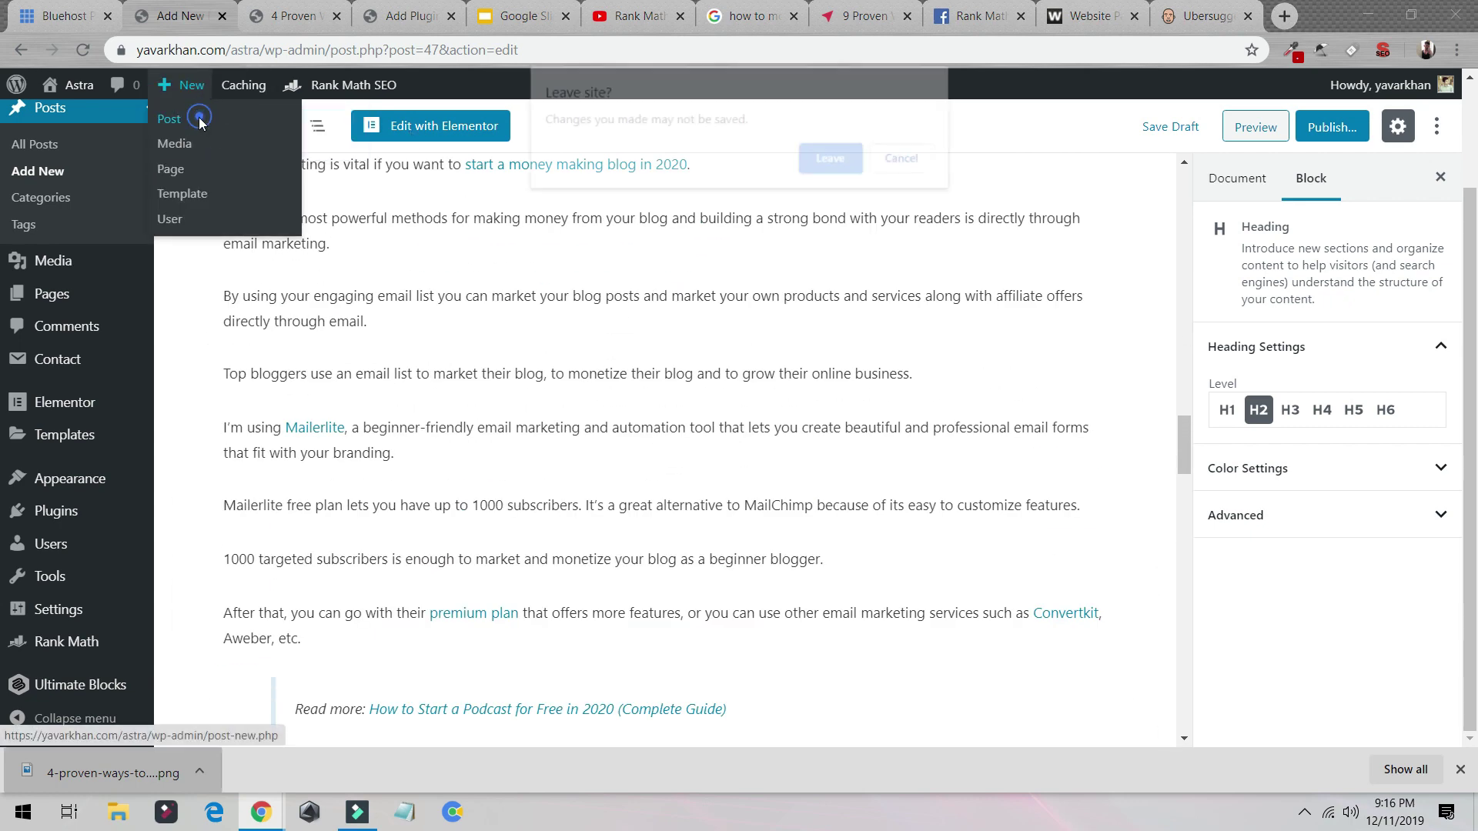
{"action": "left_click", "coordinate": [837, 160]}
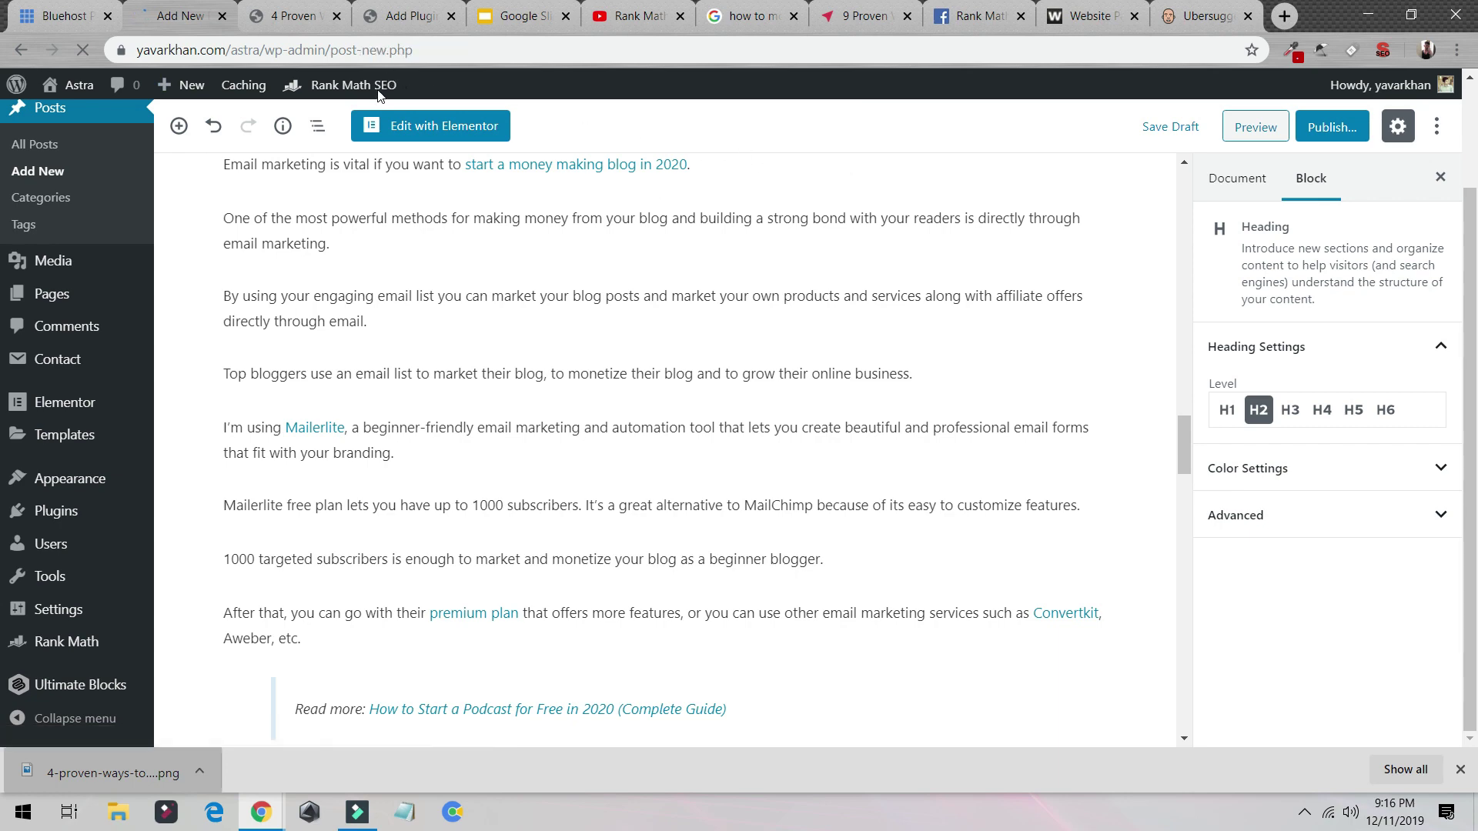
Step: Write 'top 10 samsung post', 'top 10 best android phone' and 'top 10 iphone apps' lines, then copy the first
{"action": "left_click", "coordinate": [251, 382]}
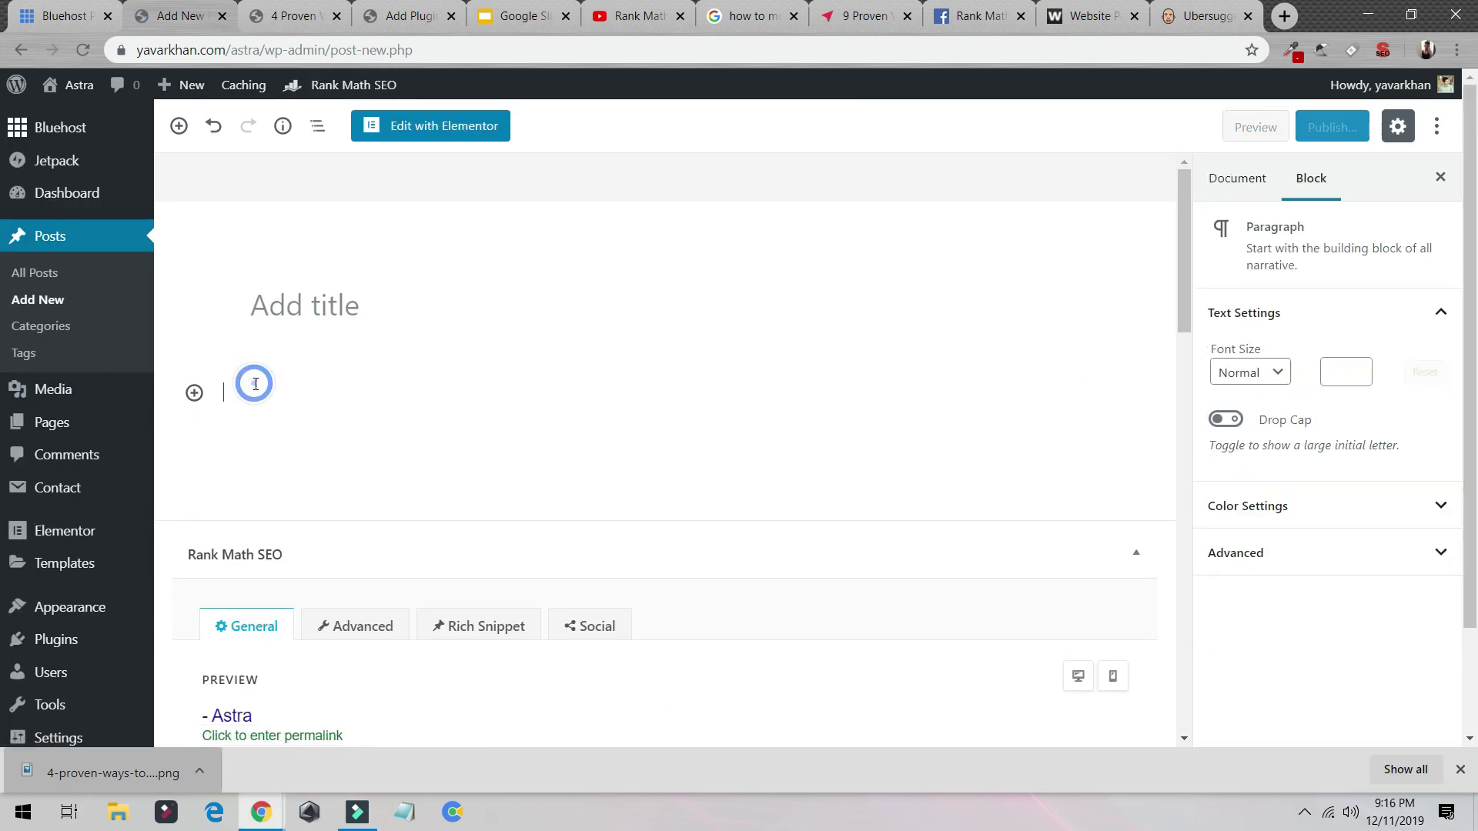
{"action": "type", "text": "top 10 samsung post"}
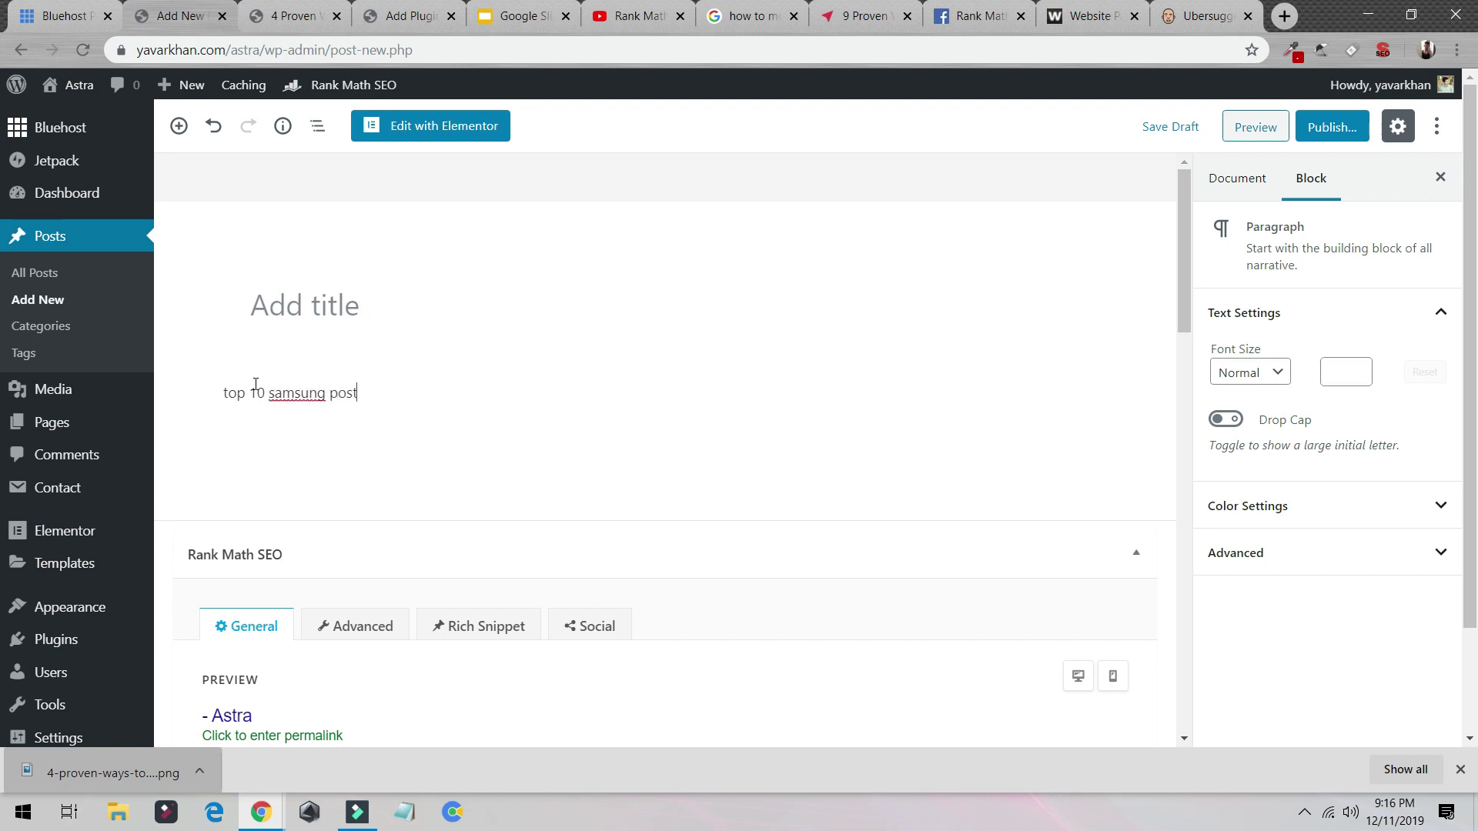
{"action": "key", "text": "Return"}
{"action": "type", "text": "top 10 best android phone"}
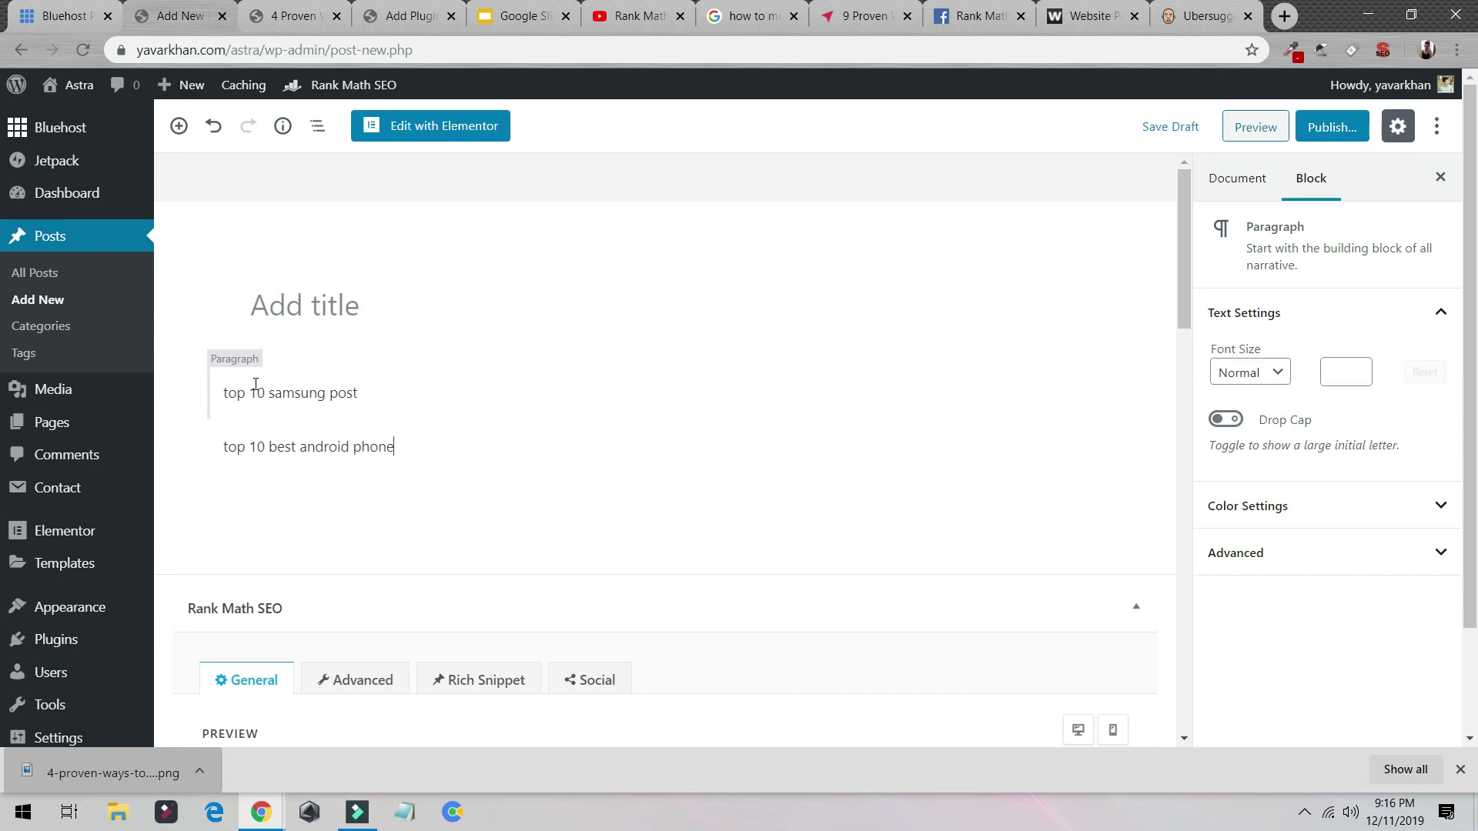
{"action": "key", "text": "Return"}
{"action": "type", "text": "top 10"}
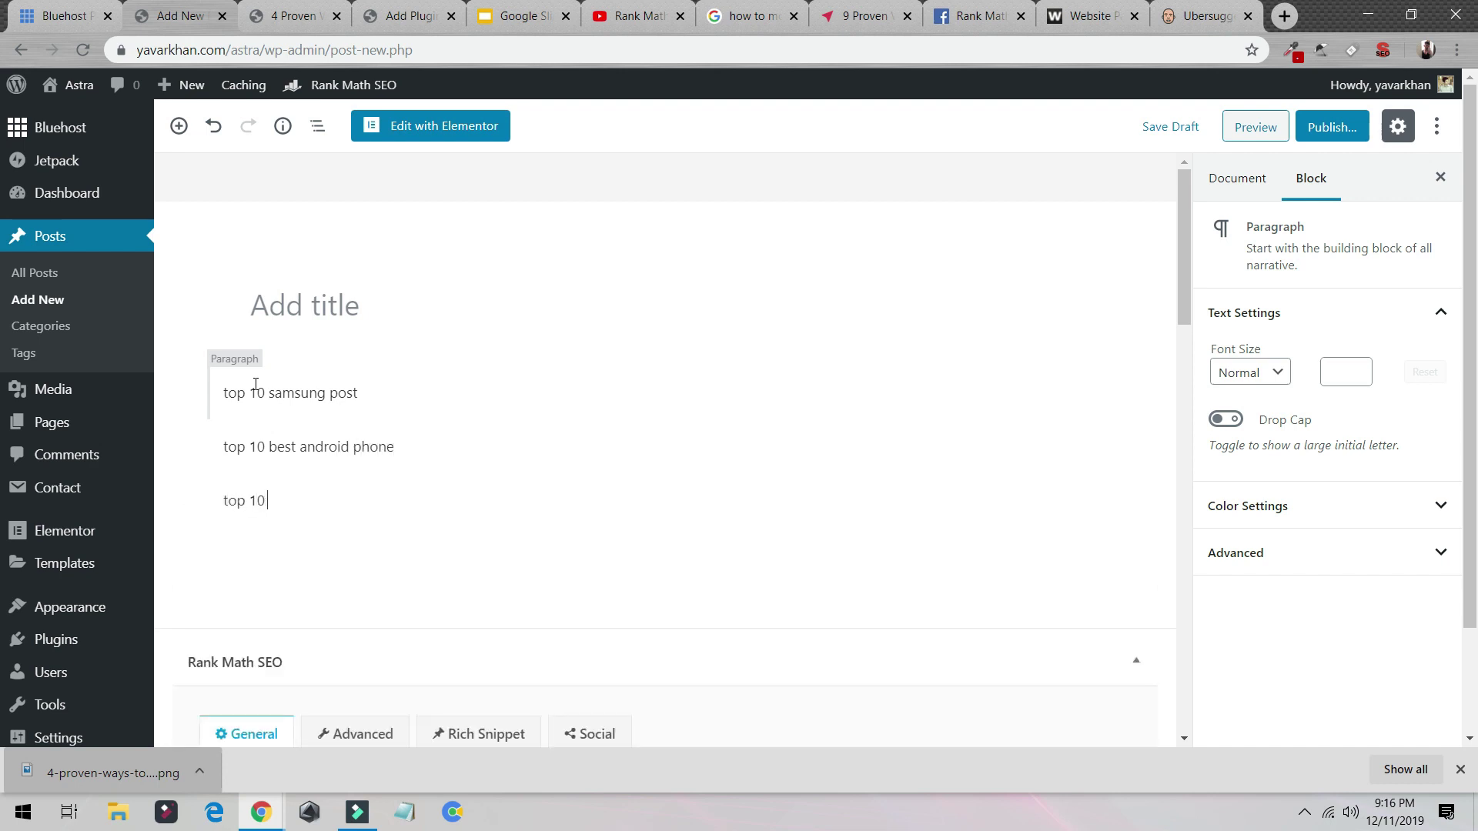
{"action": "type", "text": " iphone apps"}
{"action": "left_click", "coordinate": [360, 392]}
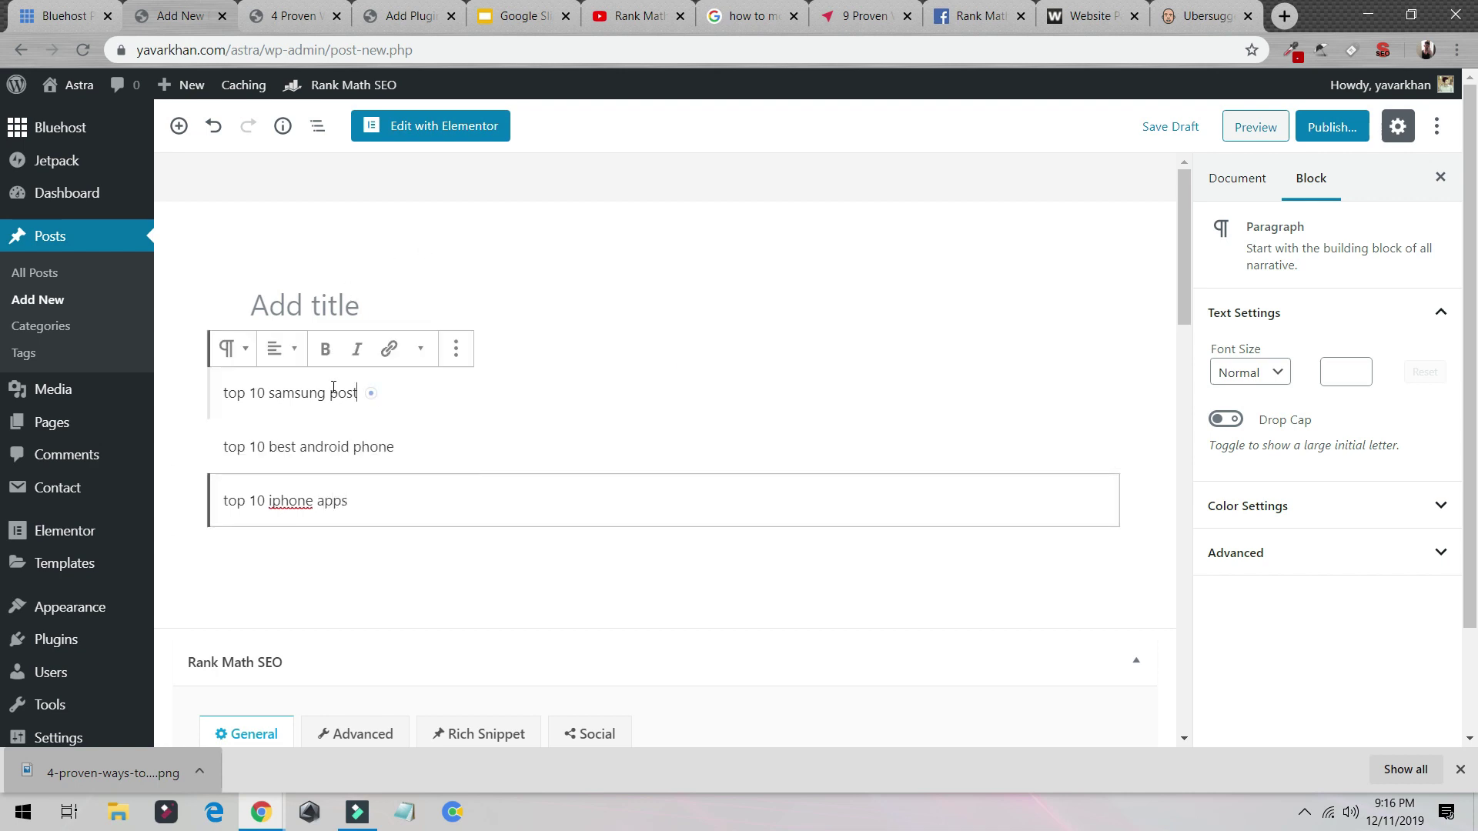
{"action": "left_click_drag", "start_coordinate": [360, 392], "coordinate": [220, 392]}
{"action": "key", "text": "ctrl+c"}
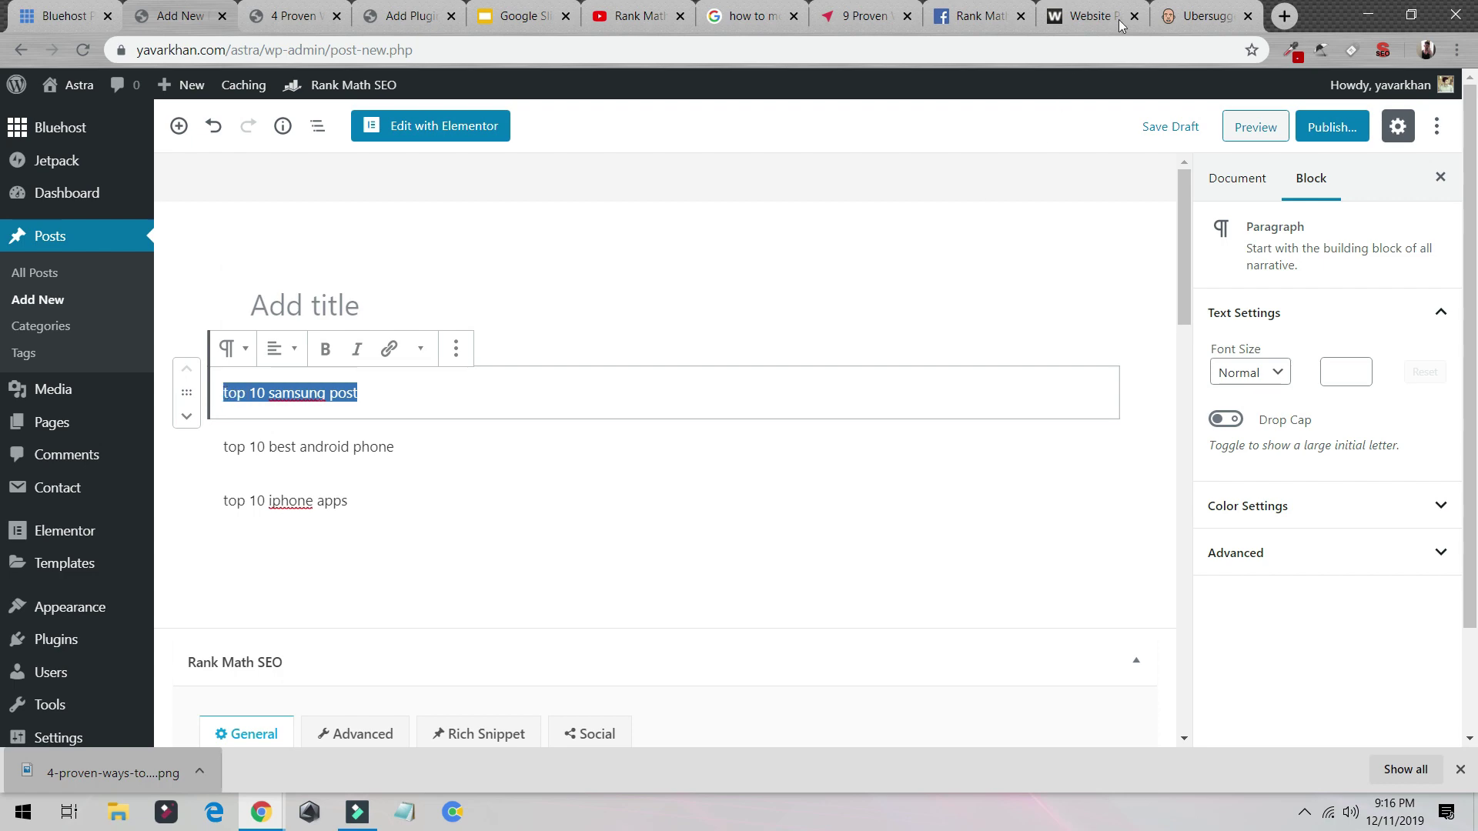
{"action": "left_click", "coordinate": [791, 11]}
Step: Search Google for 'top 10 samsung post' and skim the results
{"action": "triple_click", "coordinate": [468, 105]}
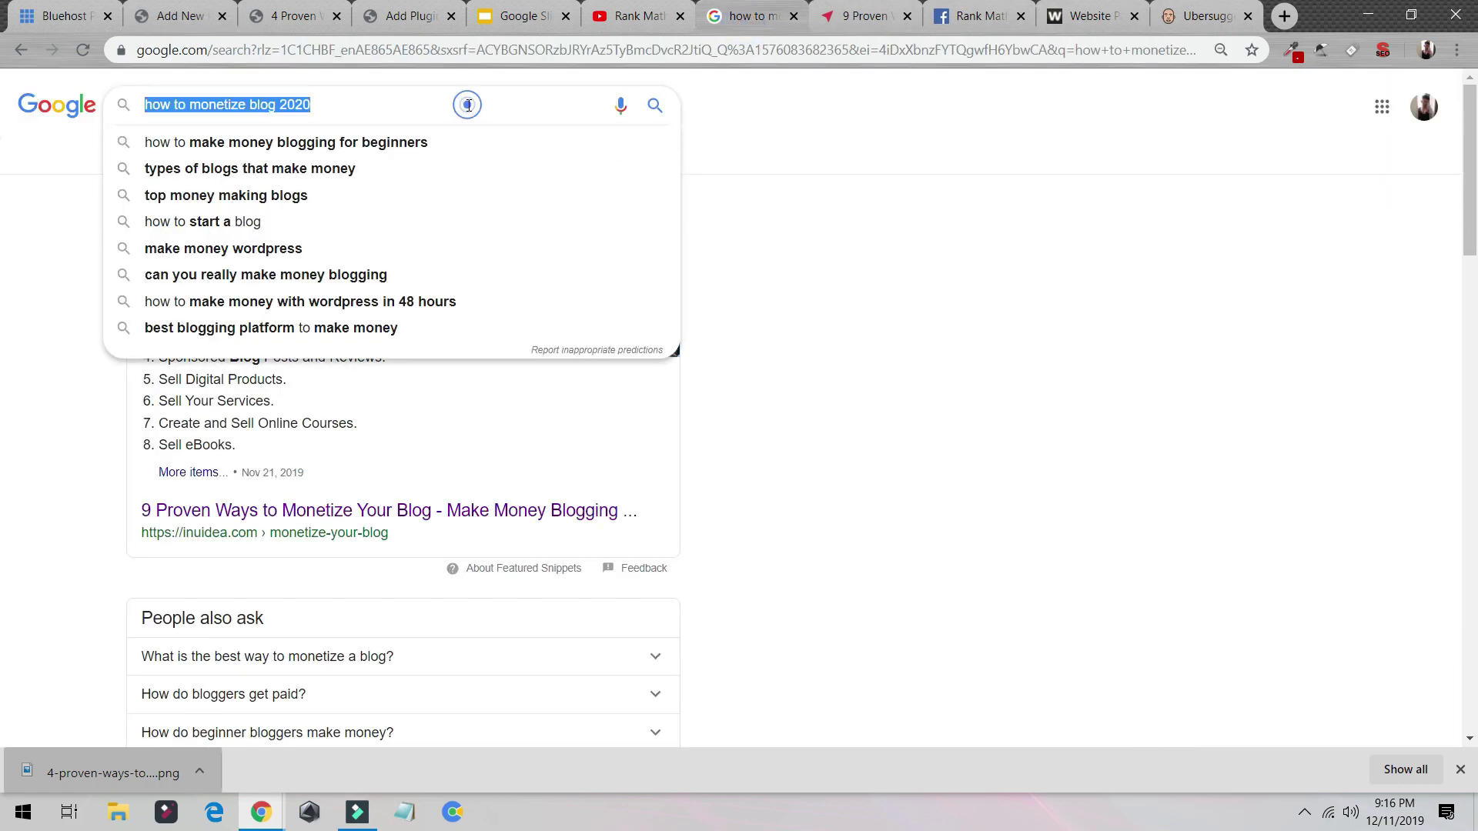
{"action": "key", "text": "ctrl+v"}
{"action": "key", "text": "Return"}
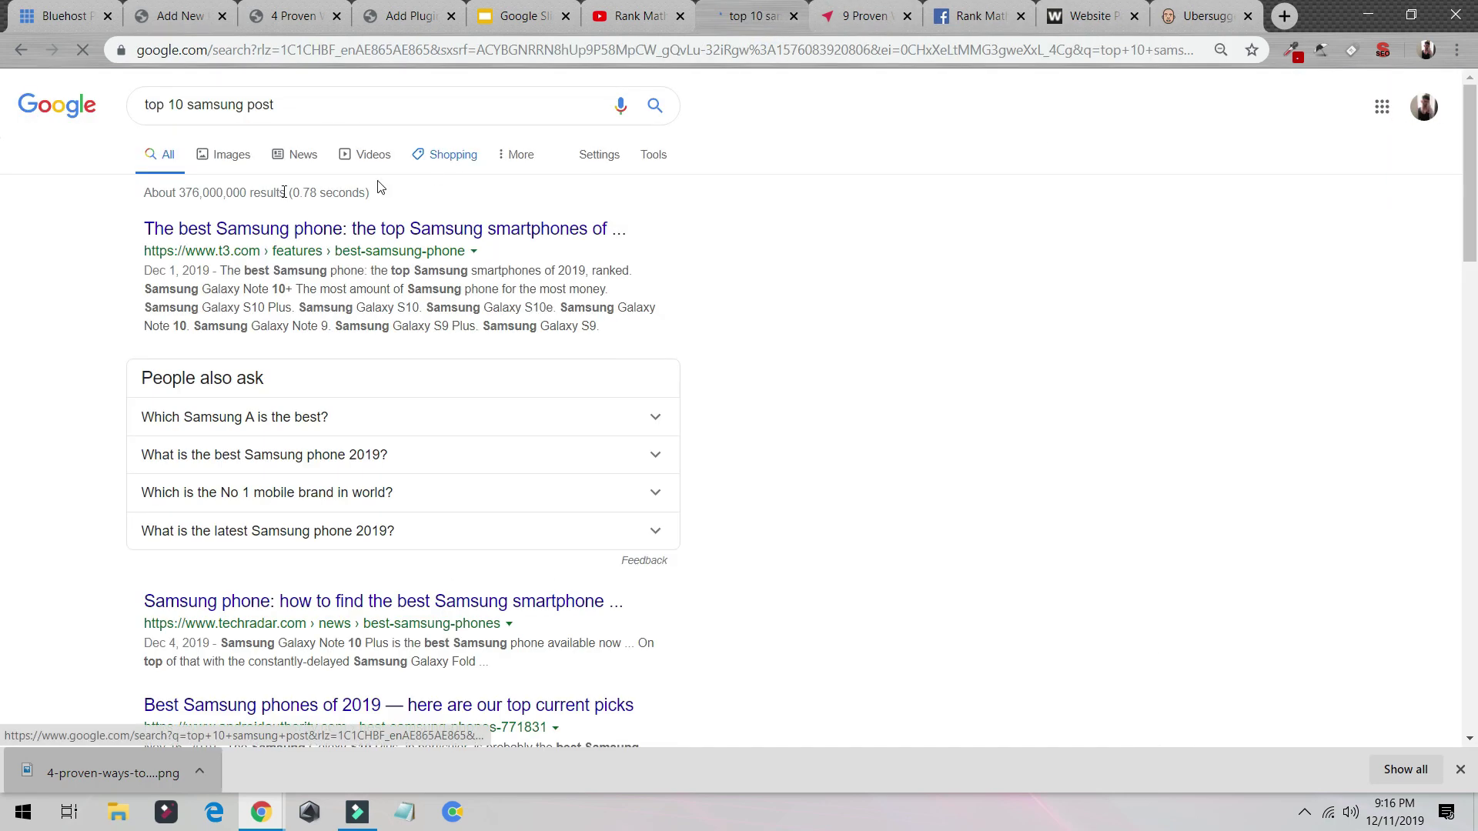
{"action": "scroll", "coordinate": [280, 174], "scroll_direction": "down", "scroll_amount": 7}
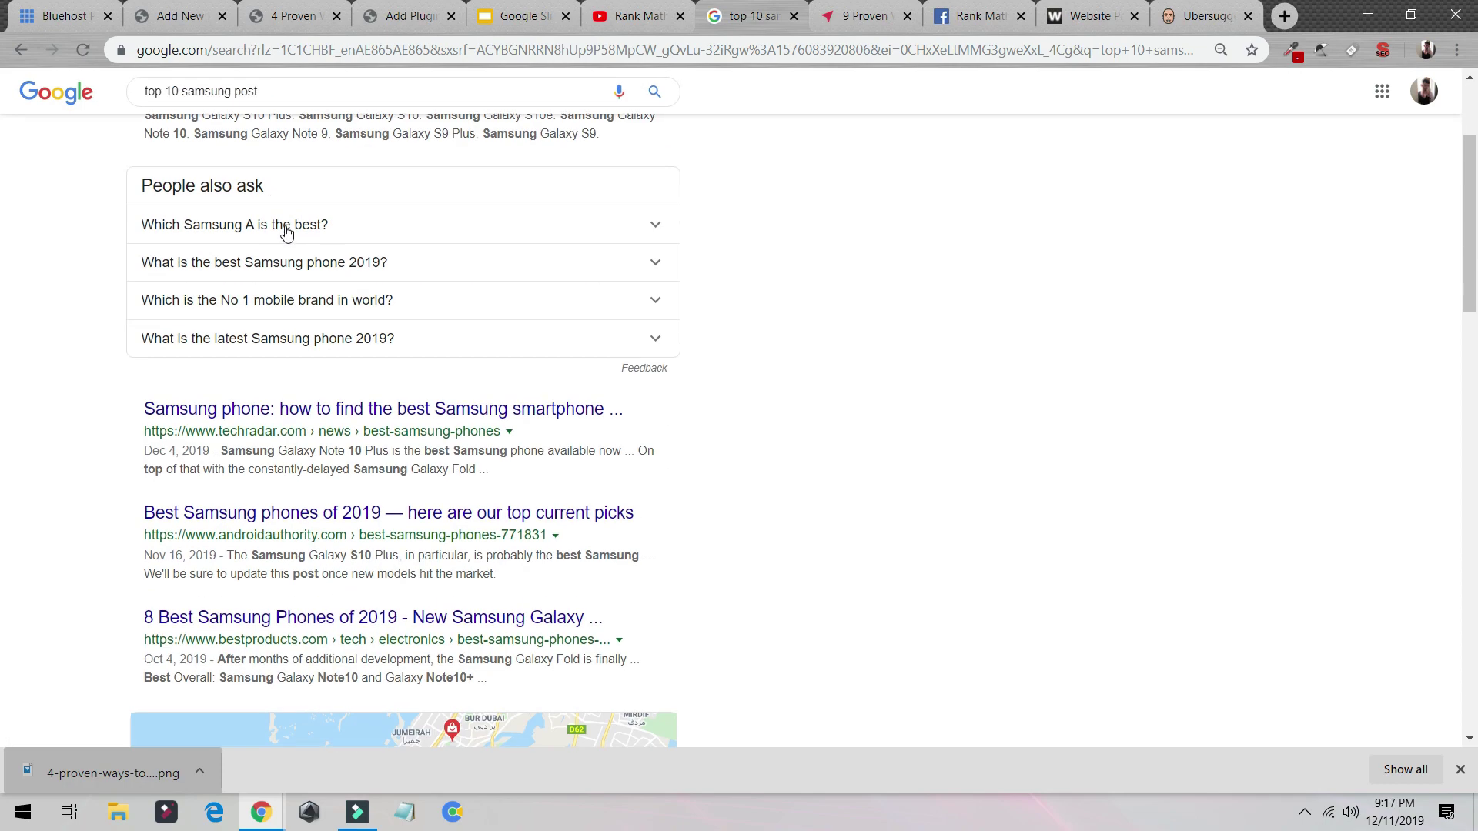
{"action": "scroll", "coordinate": [369, 314], "scroll_direction": "up", "scroll_amount": 7}
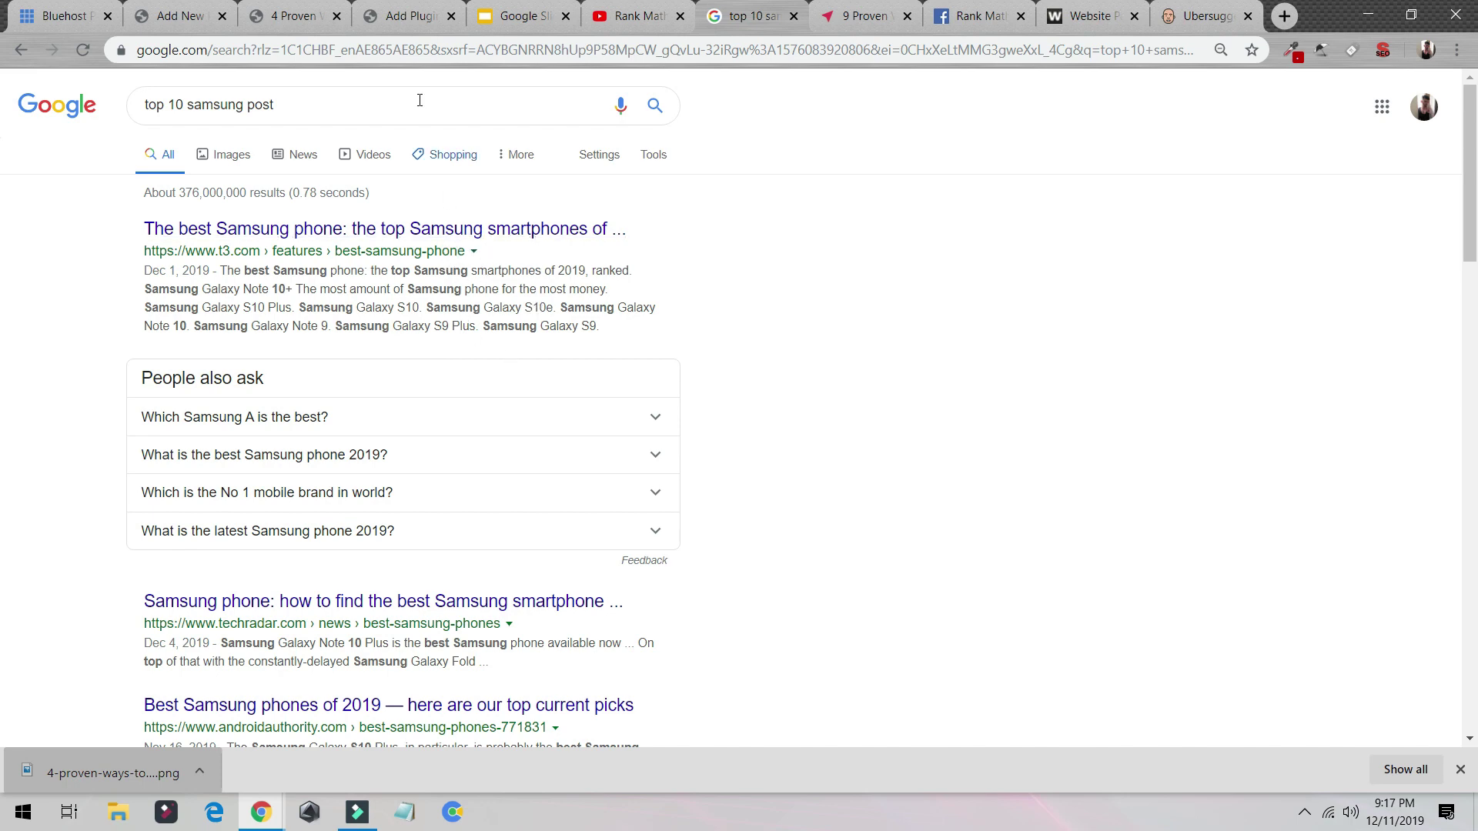
{"action": "left_click", "coordinate": [312, 15]}
{"action": "left_click", "coordinate": [180, 16]}
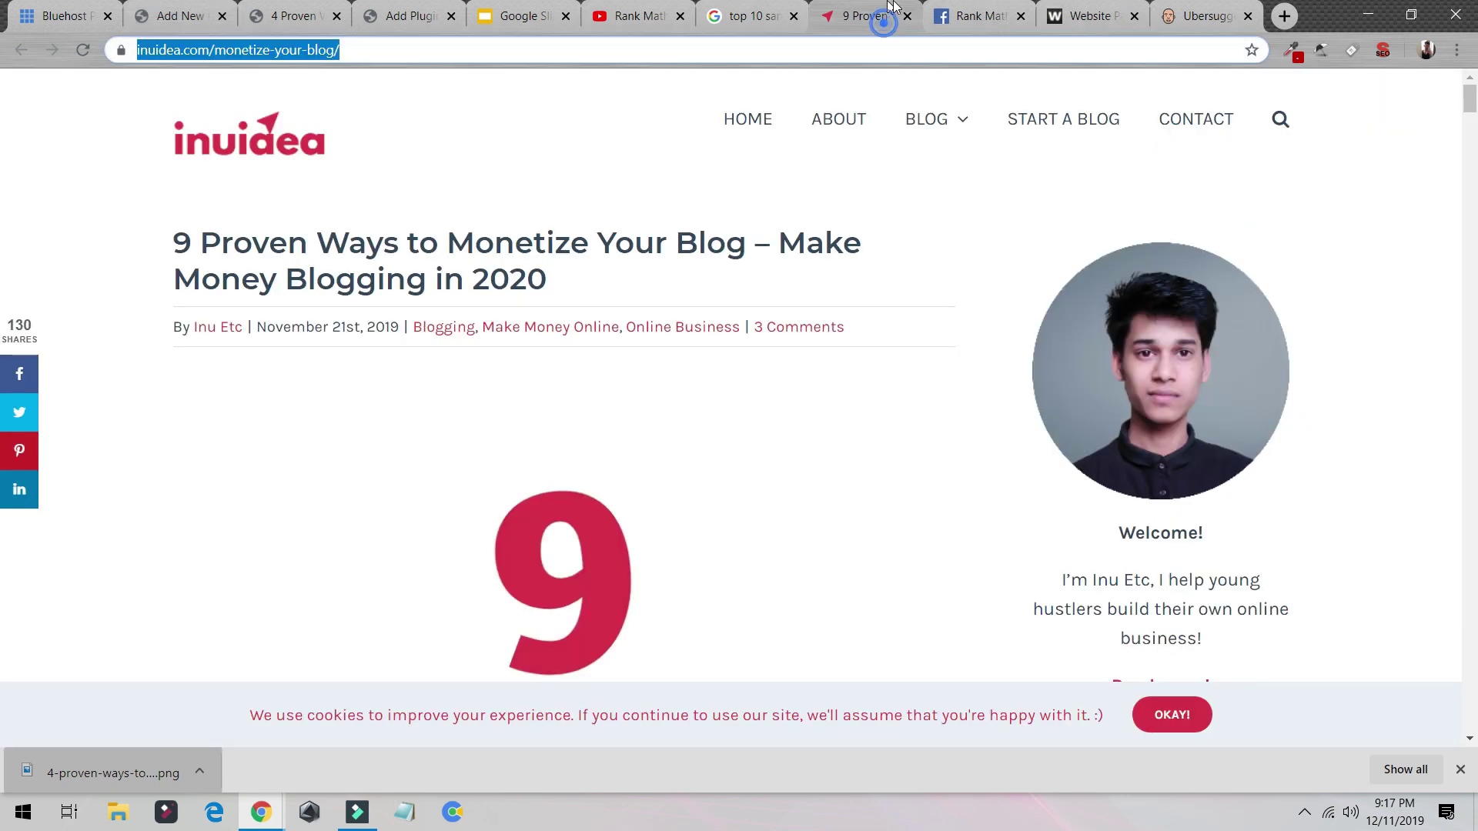
Step: List the inuidea article's headings with the SEO META extension's Headers view
{"action": "left_click", "coordinate": [870, 16]}
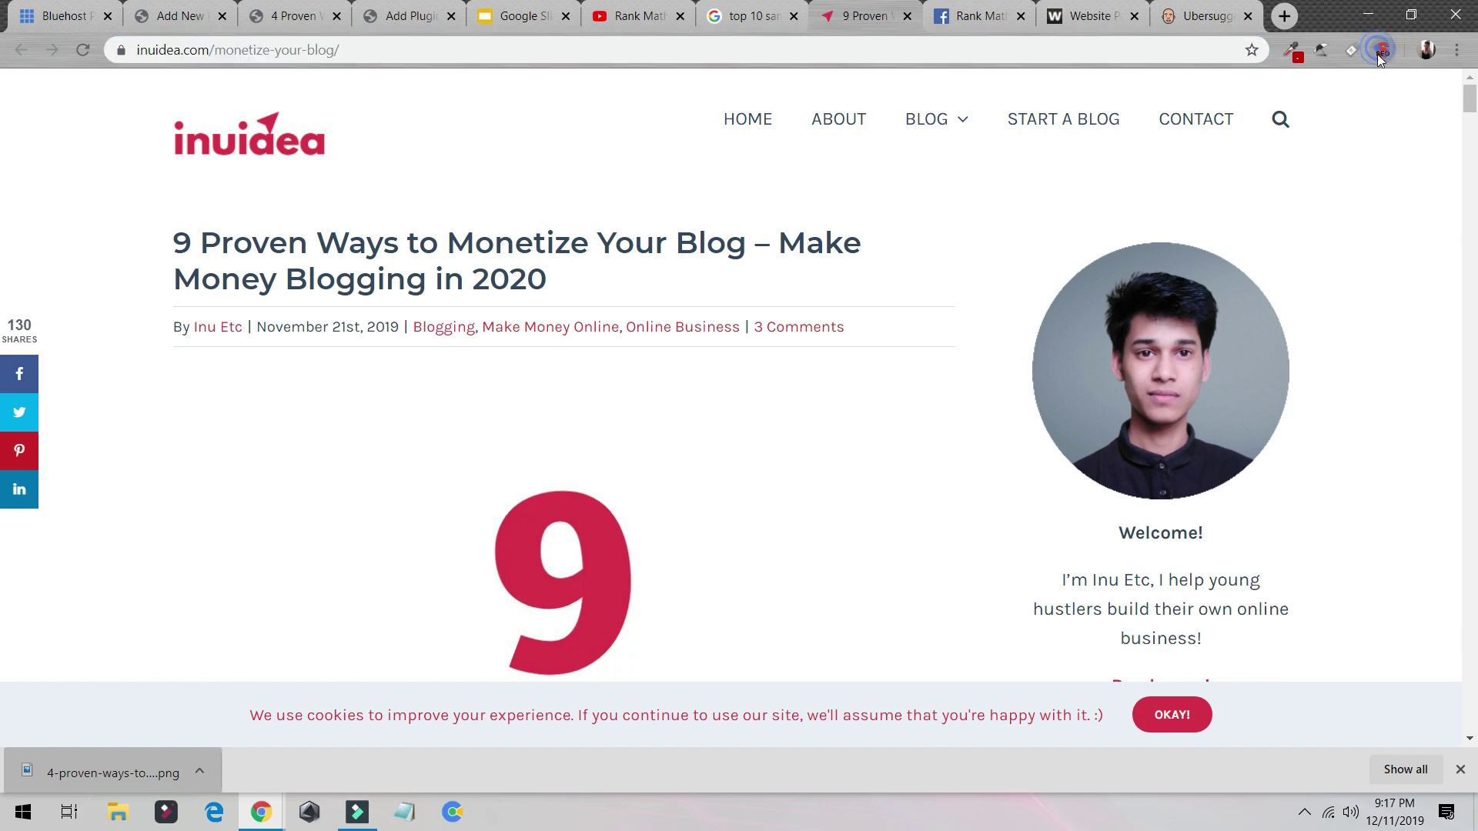
{"action": "left_click", "coordinate": [1379, 51]}
{"action": "left_click", "coordinate": [943, 103]}
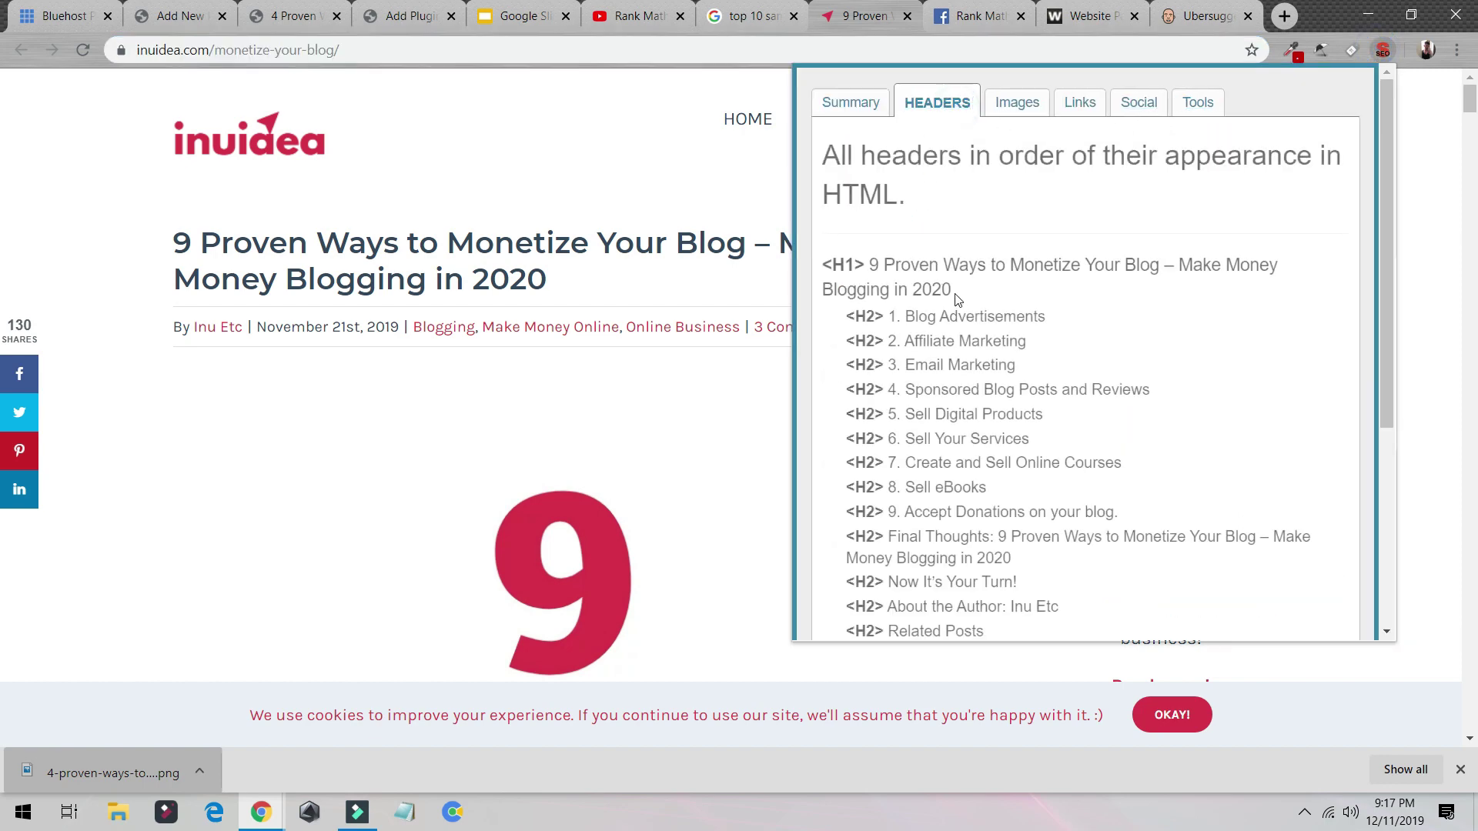
{"action": "left_click_drag", "start_coordinate": [856, 314], "coordinate": [1130, 301]}
{"action": "left_click", "coordinate": [279, 9]}
Step: Browse the block inserter to the Ultimate Blocks Table of Contents option
{"action": "scroll", "coordinate": [539, 346], "scroll_direction": "down", "scroll_amount": 7}
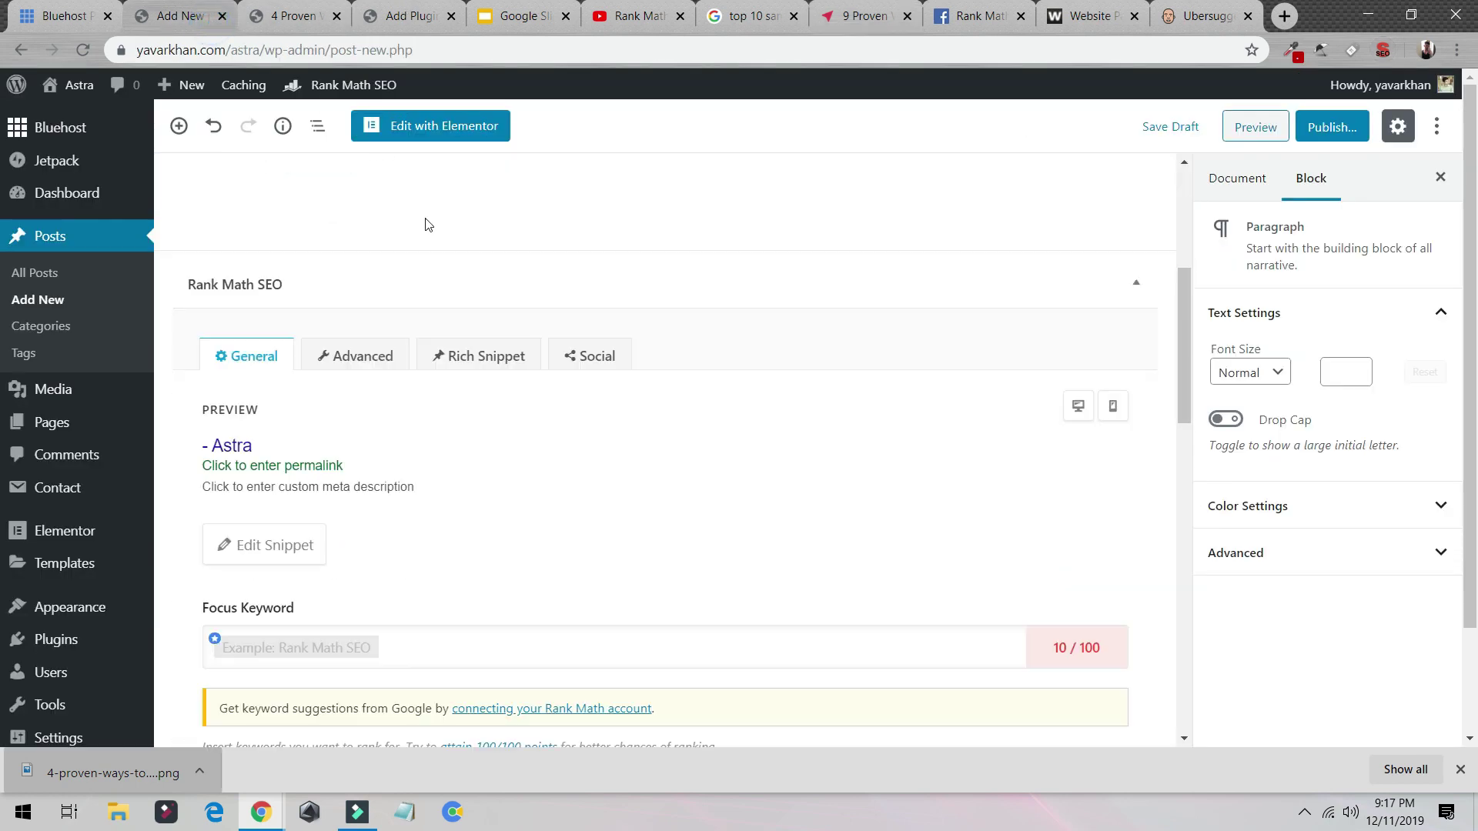
{"action": "scroll", "coordinate": [543, 350], "scroll_direction": "up", "scroll_amount": 7}
{"action": "left_click", "coordinate": [397, 304]}
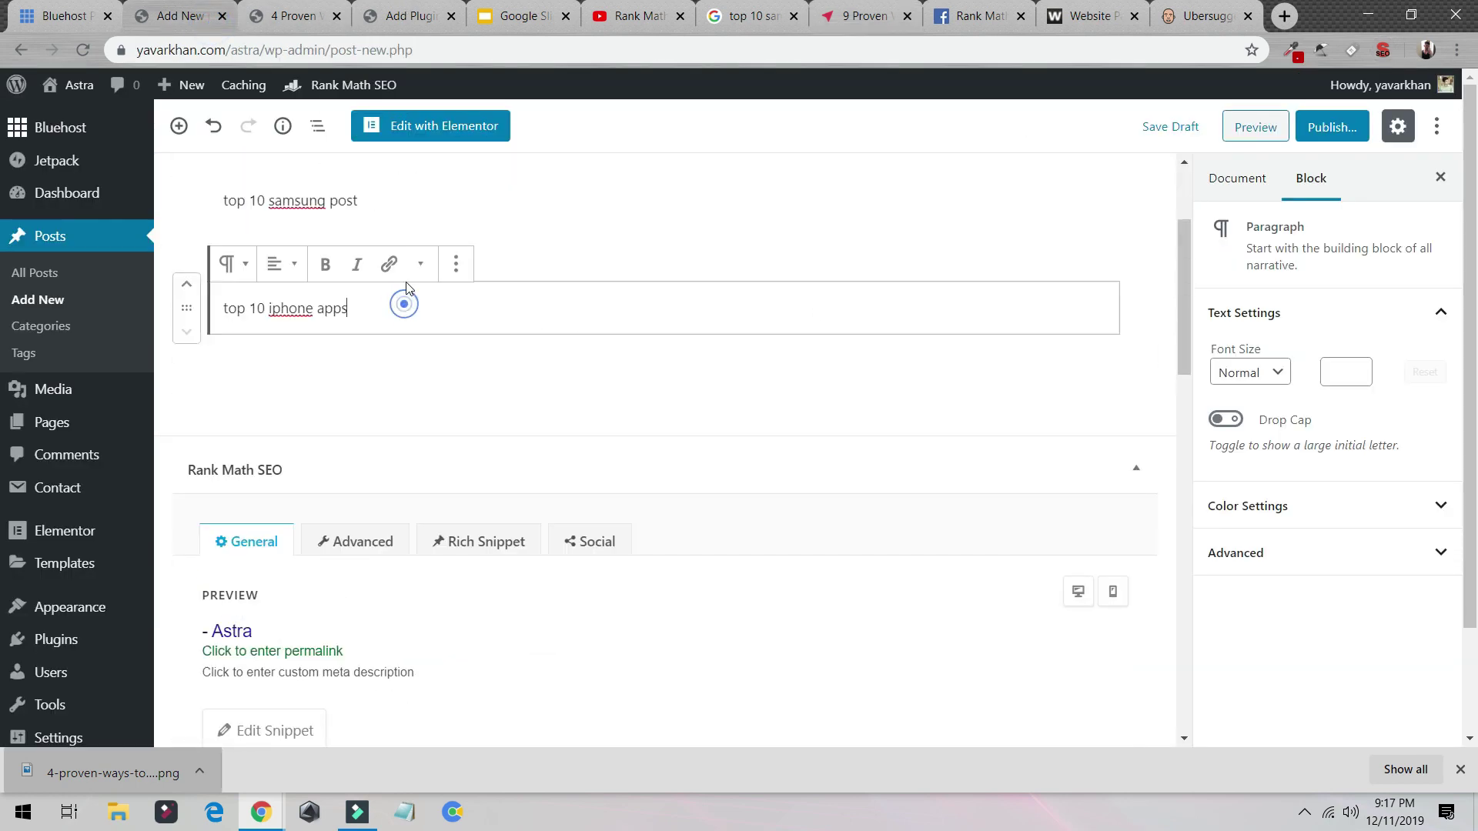
{"action": "scroll", "coordinate": [402, 300], "scroll_direction": "up", "scroll_amount": 3}
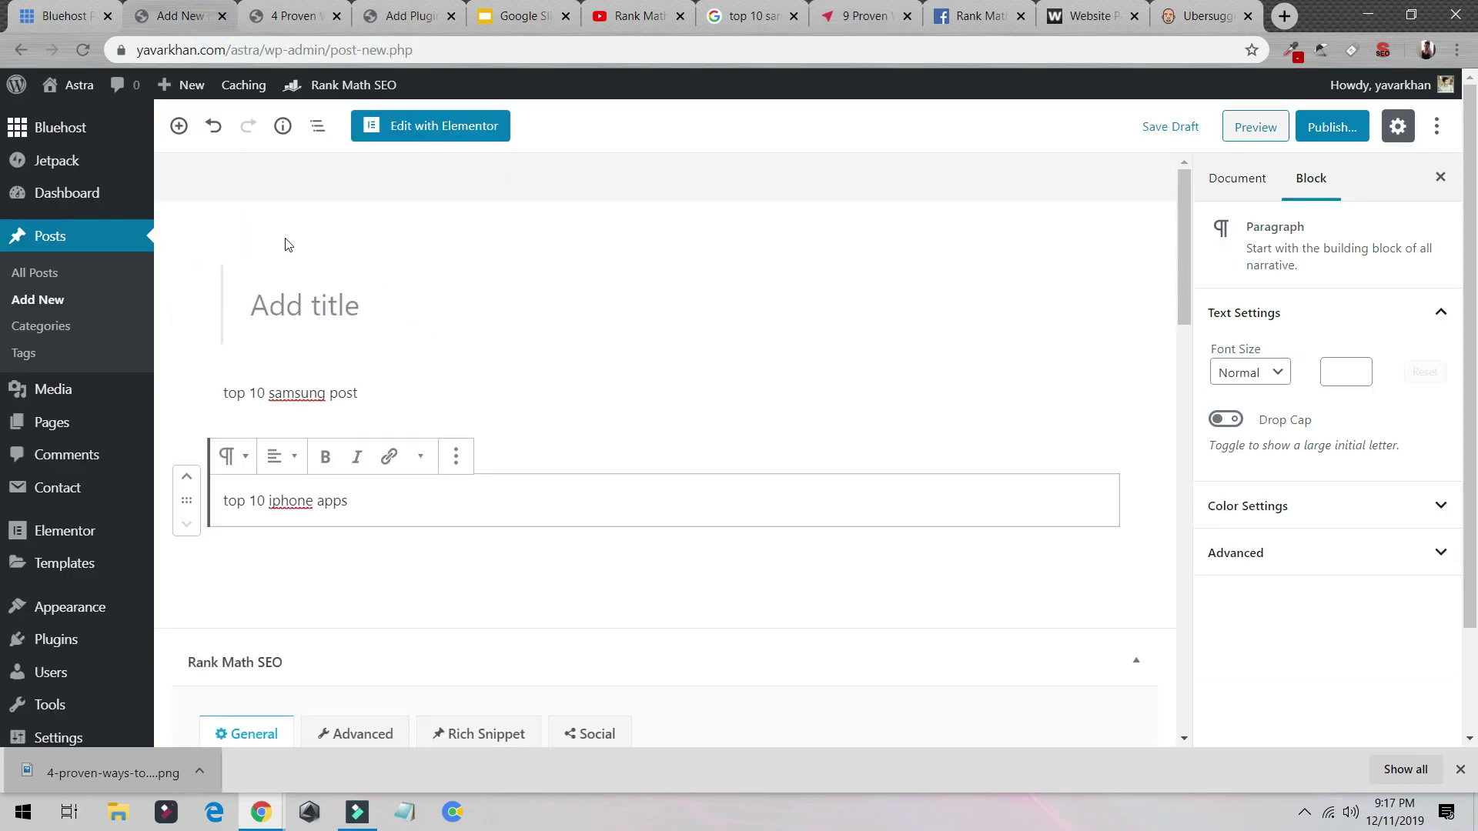
{"action": "left_click", "coordinate": [179, 126]}
{"action": "scroll", "coordinate": [343, 394], "scroll_direction": "down", "scroll_amount": 4}
{"action": "scroll", "coordinate": [346, 391], "scroll_direction": "up", "scroll_amount": 3}
{"action": "scroll", "coordinate": [408, 361], "scroll_direction": "down", "scroll_amount": 2}
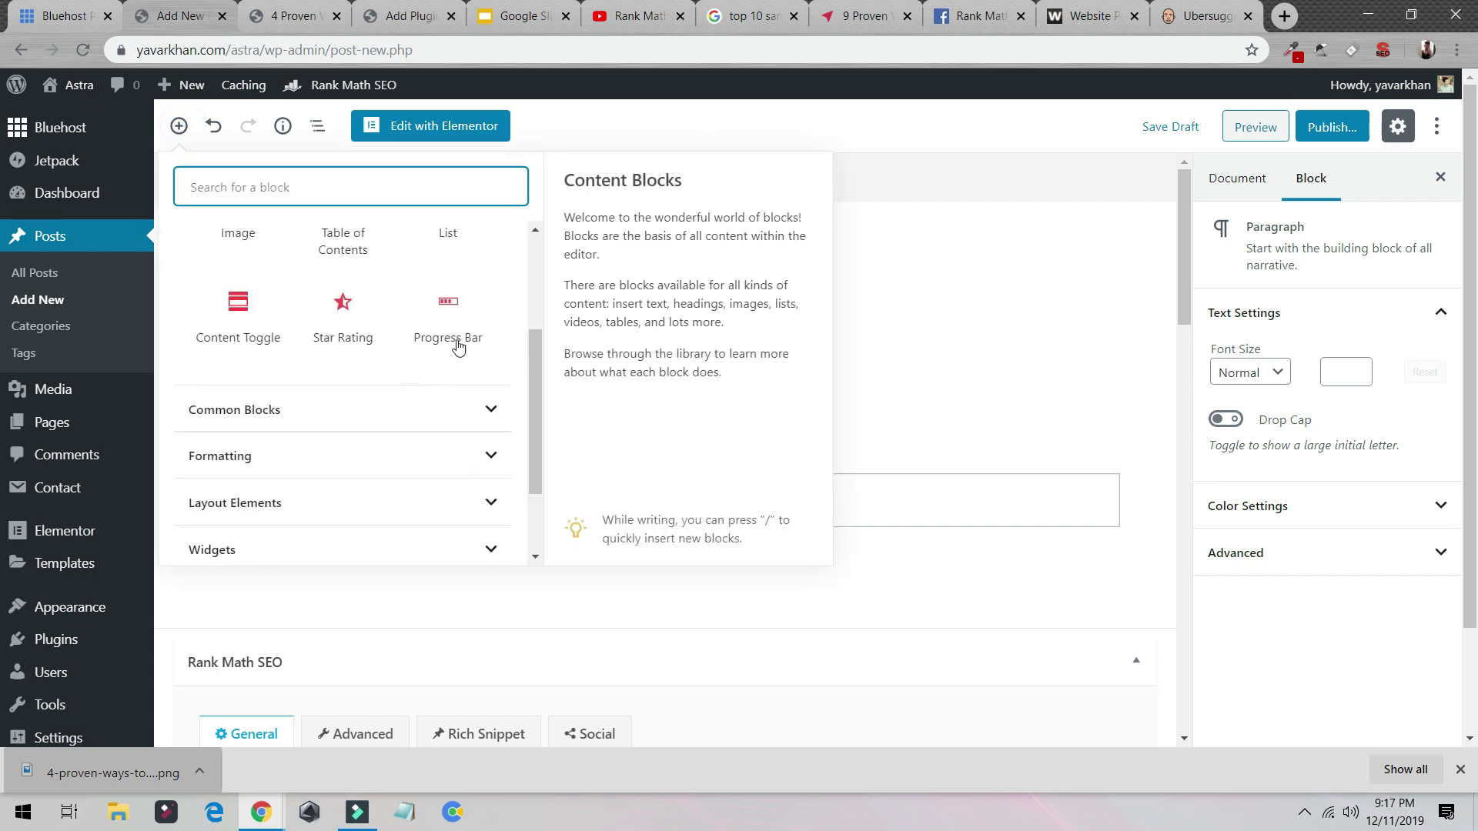
{"action": "scroll", "coordinate": [323, 461], "scroll_direction": "down", "scroll_amount": 2}
{"action": "left_click", "coordinate": [330, 528]}
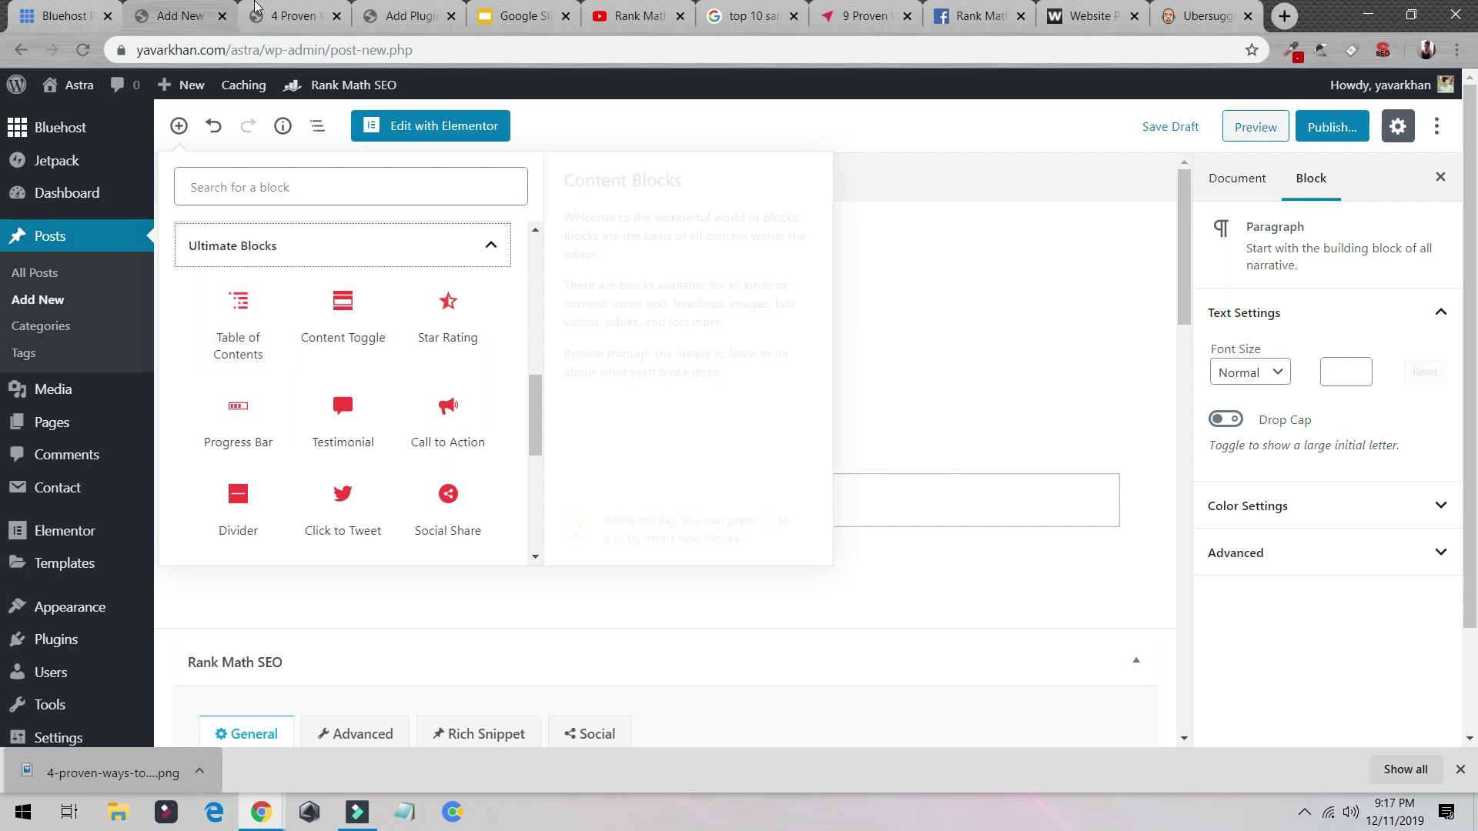
Step: Bring up the finished '4 Proven Ways to Monetize Your Blog' draft with its table of contents
{"action": "left_click", "coordinate": [283, 11]}
{"action": "key", "text": "ctrl+shift+Tab"}
{"action": "left_click", "coordinate": [282, 9]}
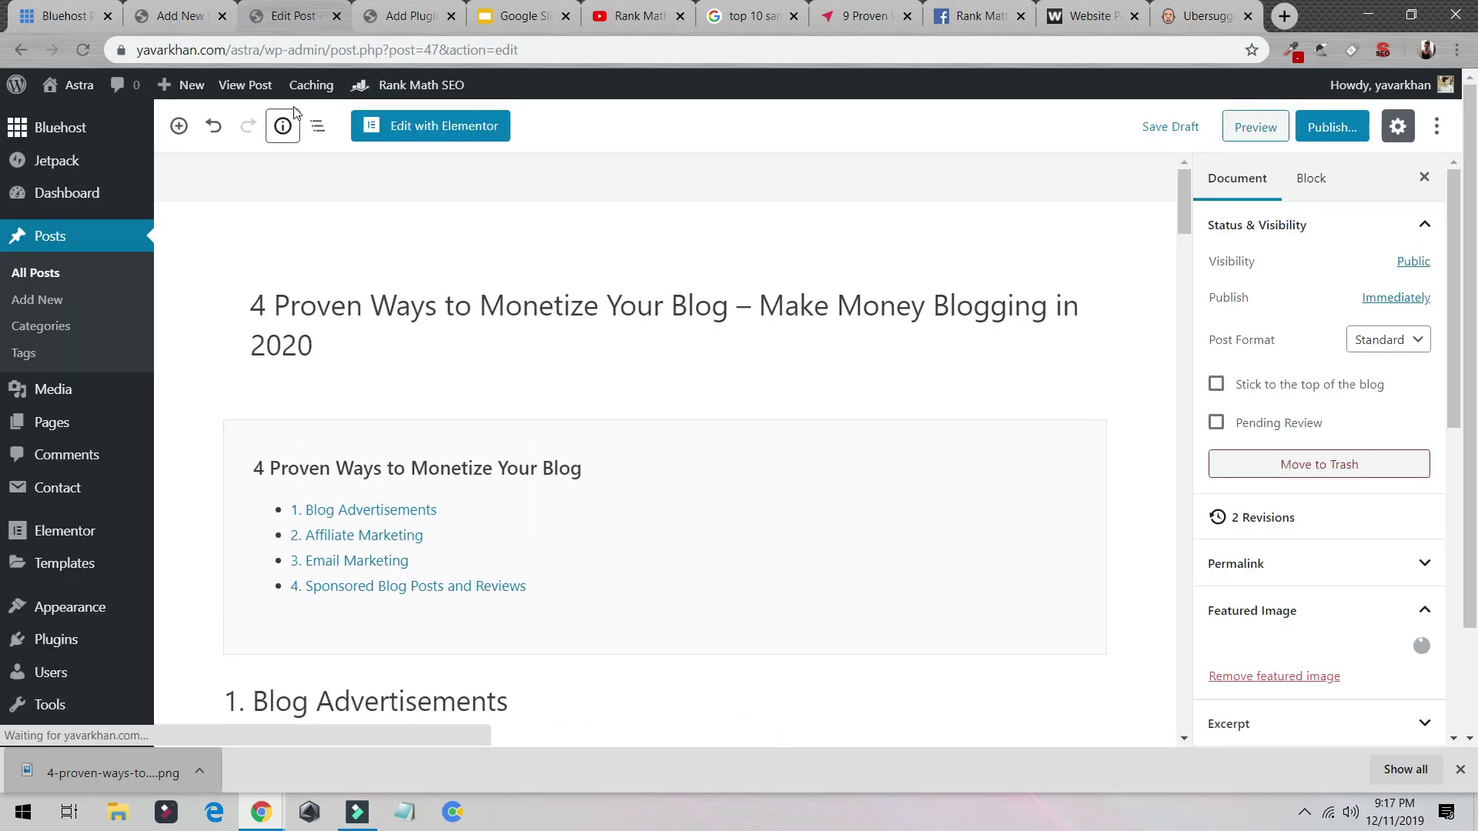
Step: Review the 72/100 Rank Math checks and featured image, then bring up the YouTube channel's Videos page
{"action": "scroll", "coordinate": [967, 469], "scroll_direction": "down", "scroll_amount": 20}
{"action": "scroll", "coordinate": [1032, 553], "scroll_direction": "down", "scroll_amount": 5}
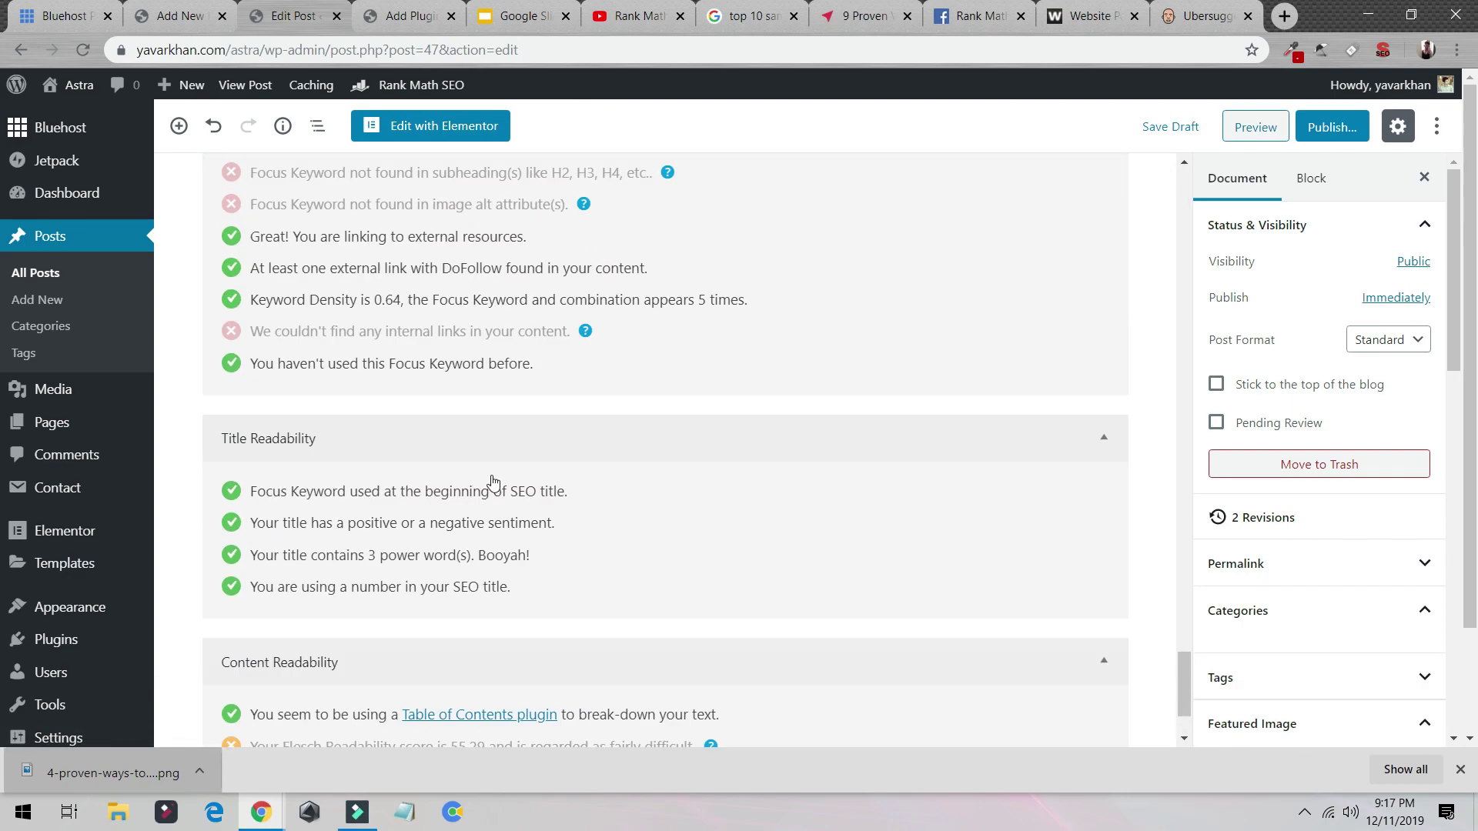
{"action": "scroll", "coordinate": [228, 284], "scroll_direction": "up", "scroll_amount": 6}
{"action": "scroll", "coordinate": [316, 344], "scroll_direction": "down", "scroll_amount": 2}
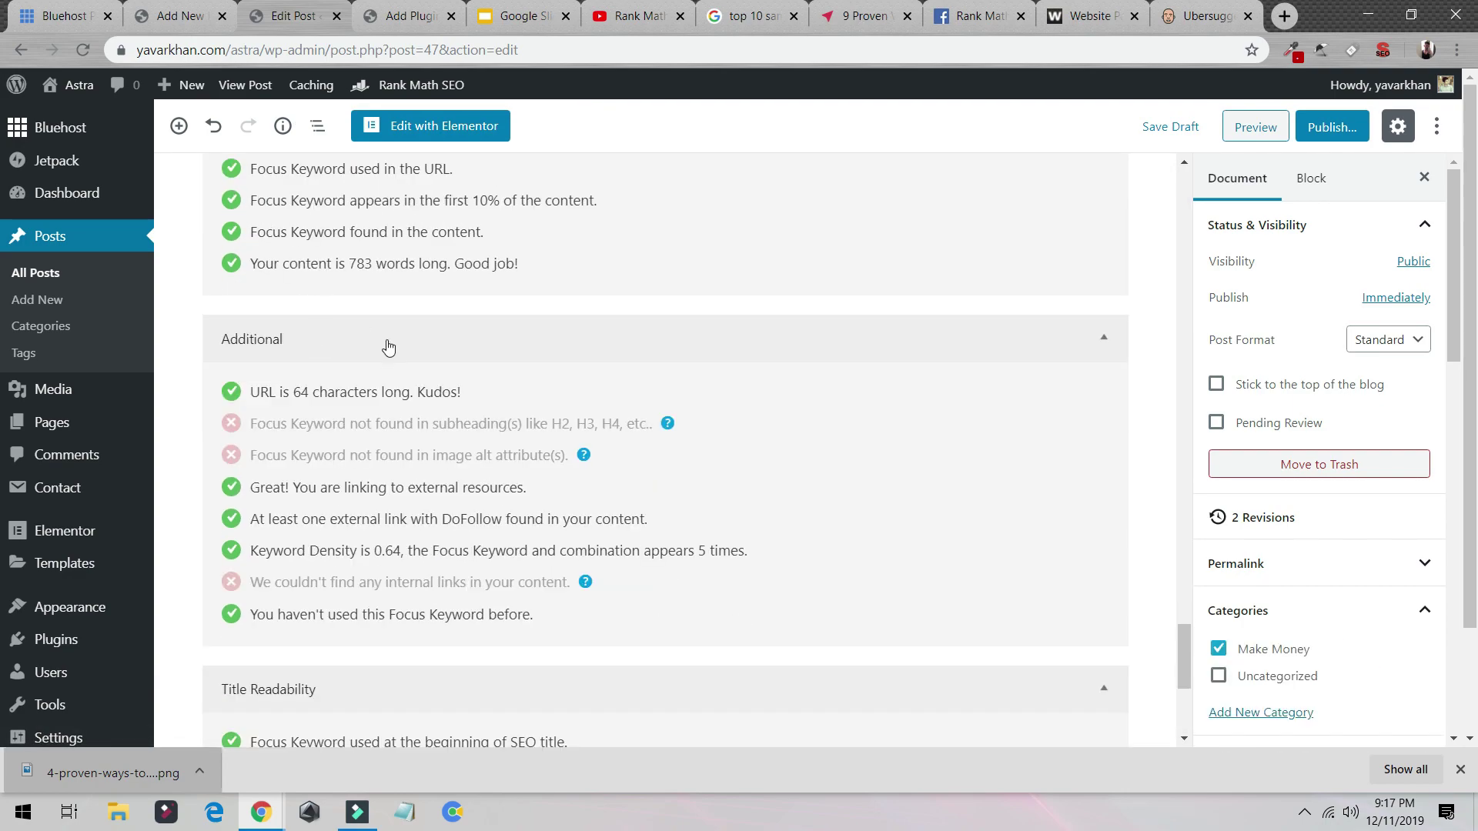
{"action": "scroll", "coordinate": [309, 422], "scroll_direction": "down", "scroll_amount": 5}
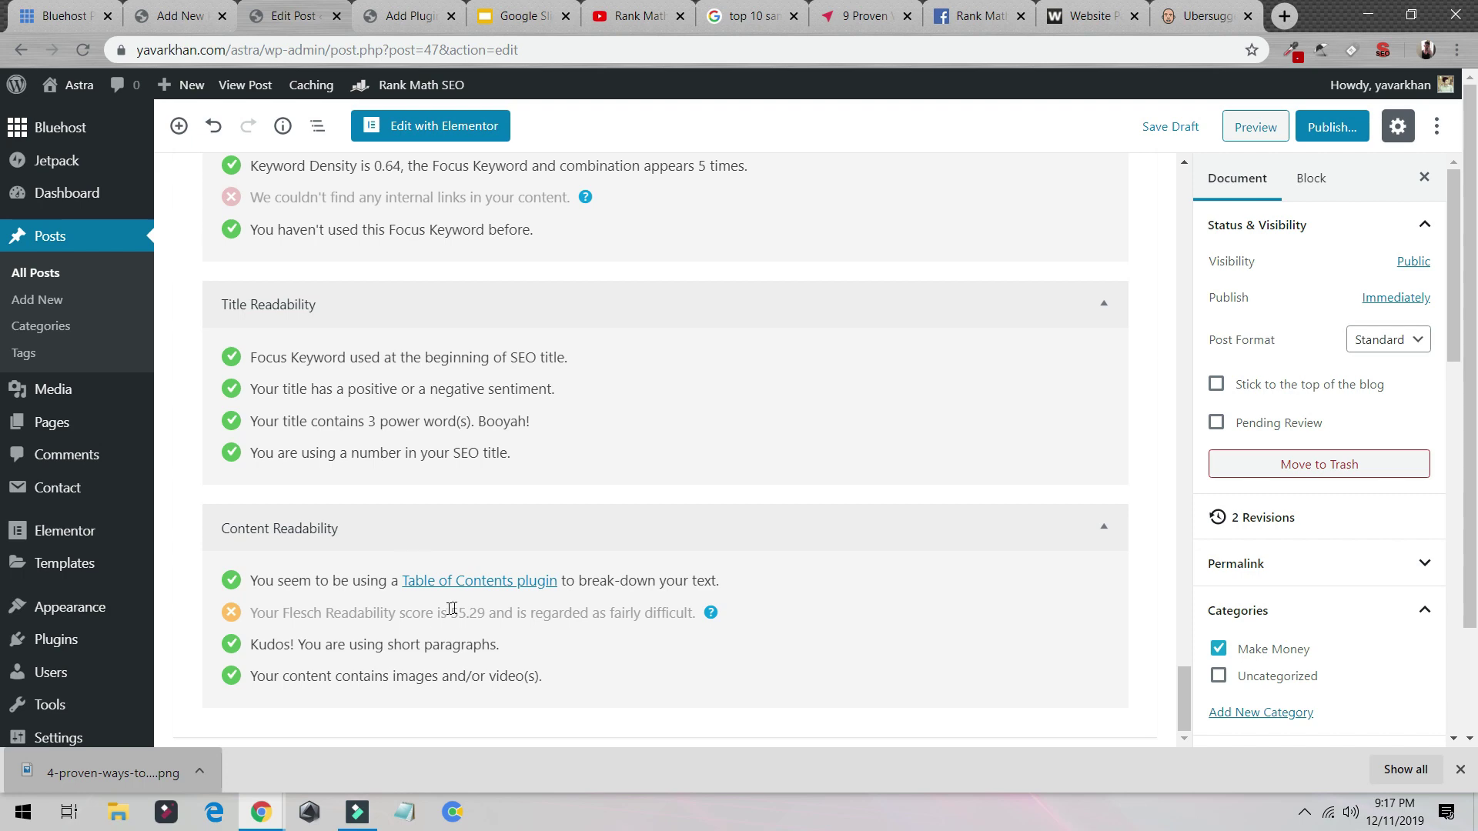
{"action": "scroll", "coordinate": [554, 612], "scroll_direction": "up", "scroll_amount": 10}
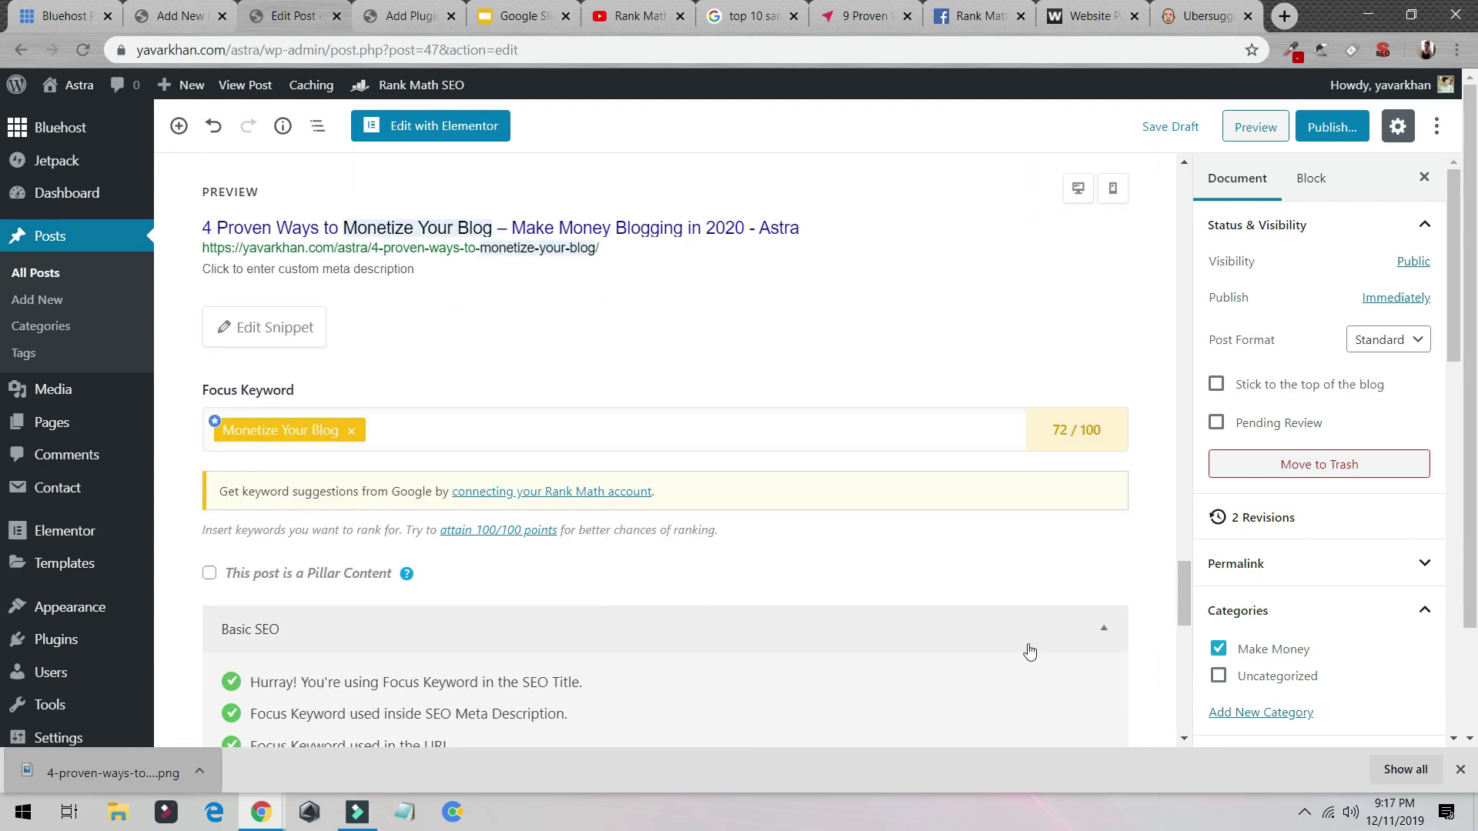
{"action": "scroll", "coordinate": [1200, 618], "scroll_direction": "down", "scroll_amount": 6}
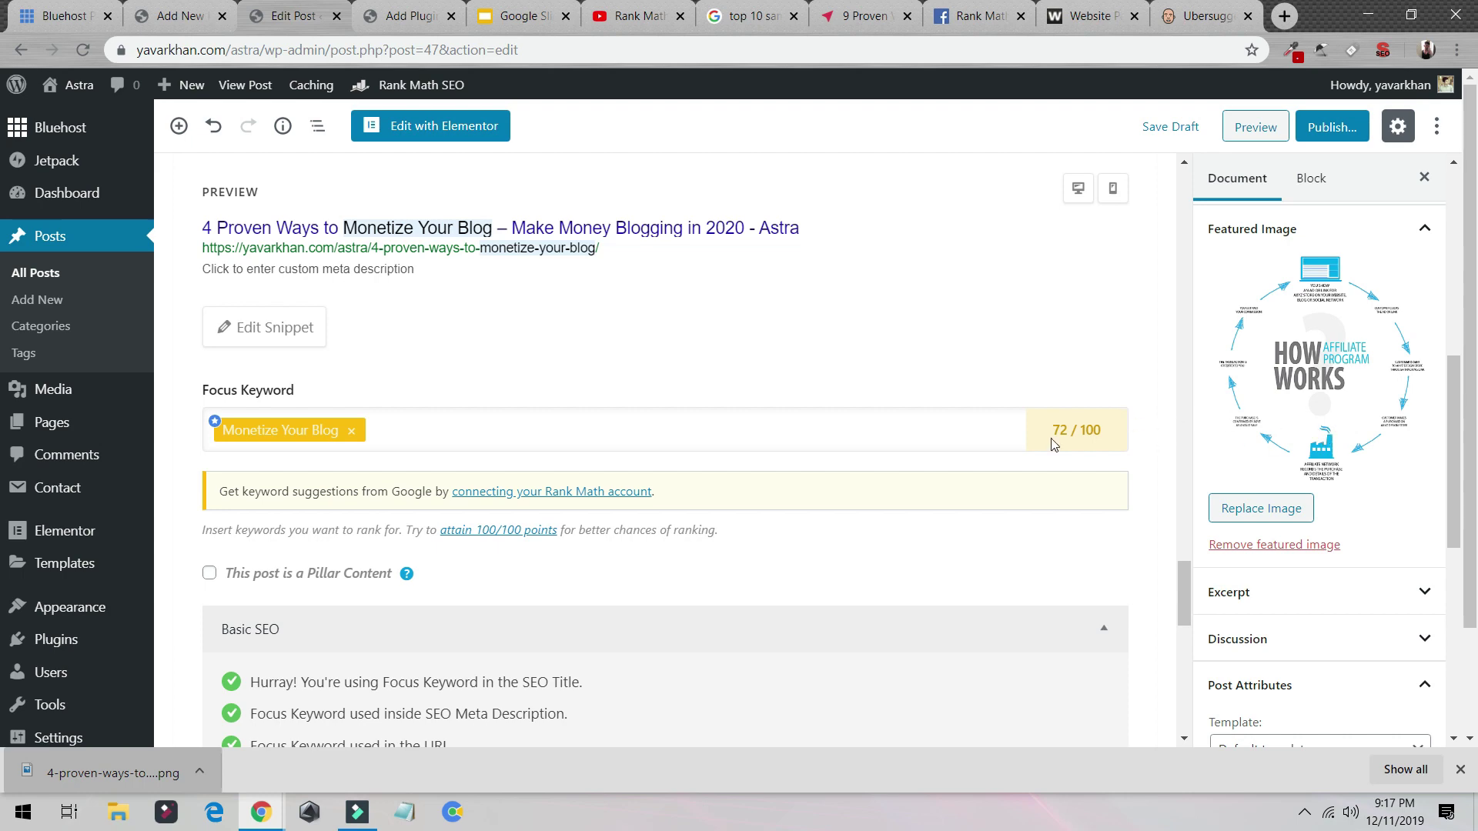
{"action": "scroll", "coordinate": [529, 358], "scroll_direction": "up", "scroll_amount": 2}
{"action": "scroll", "coordinate": [514, 453], "scroll_direction": "up", "scroll_amount": 5}
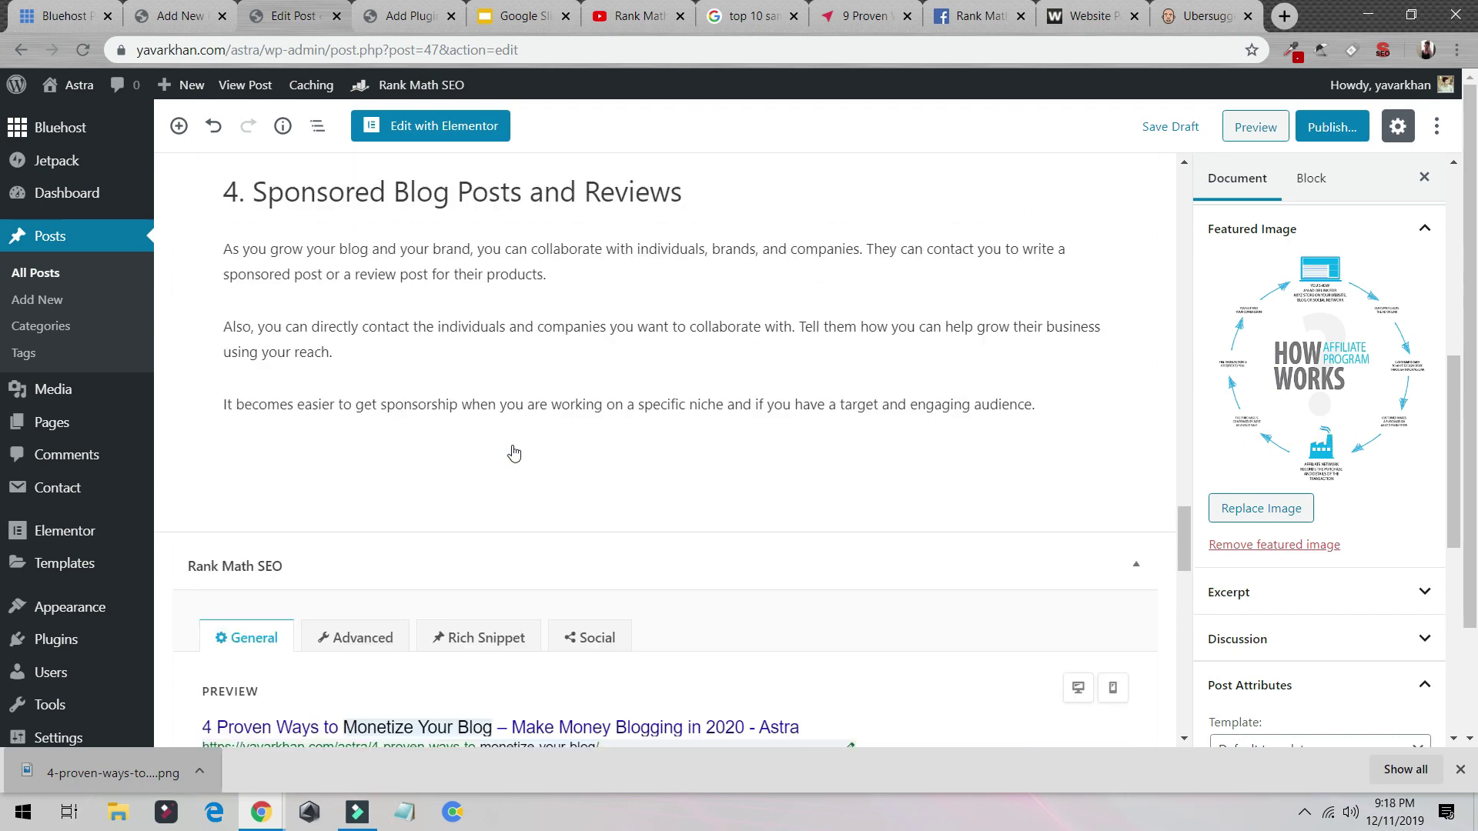
{"action": "scroll", "coordinate": [514, 452], "scroll_direction": "up", "scroll_amount": 10}
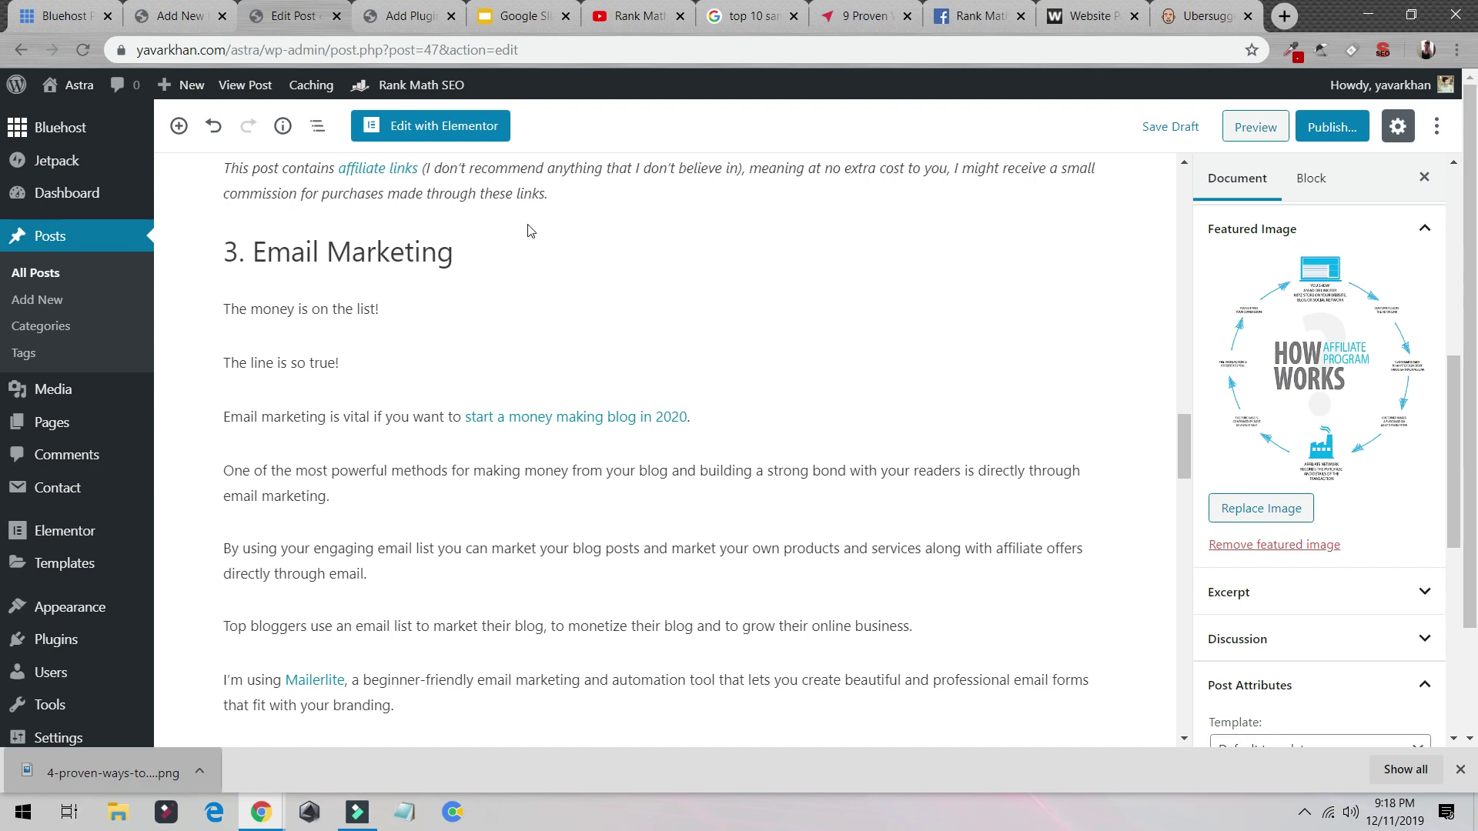
{"action": "scroll", "coordinate": [662, 217], "scroll_direction": "up", "scroll_amount": 3}
{"action": "left_click", "coordinate": [636, 15]}
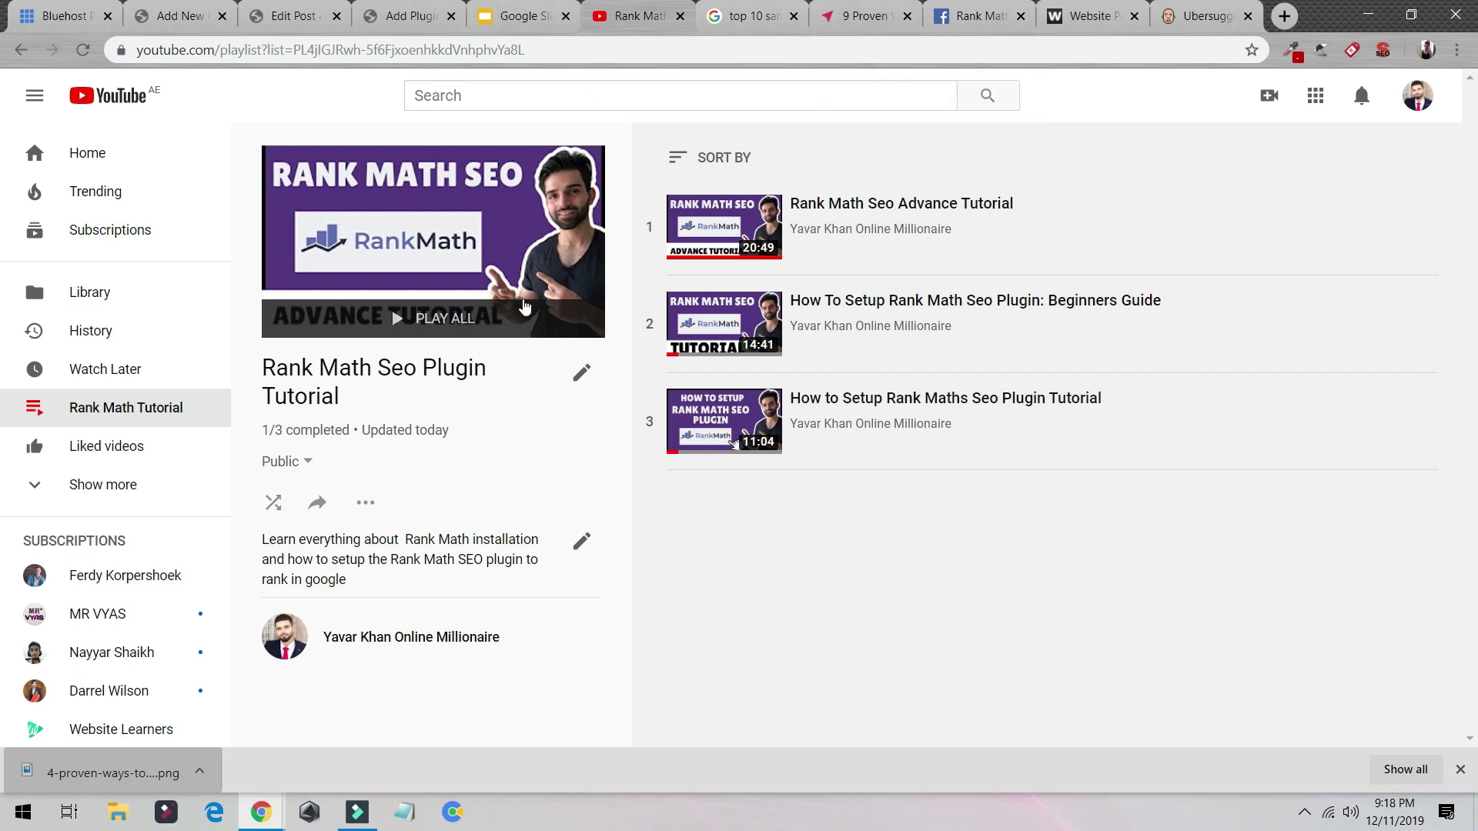
{"action": "key", "text": "alt+Tab"}
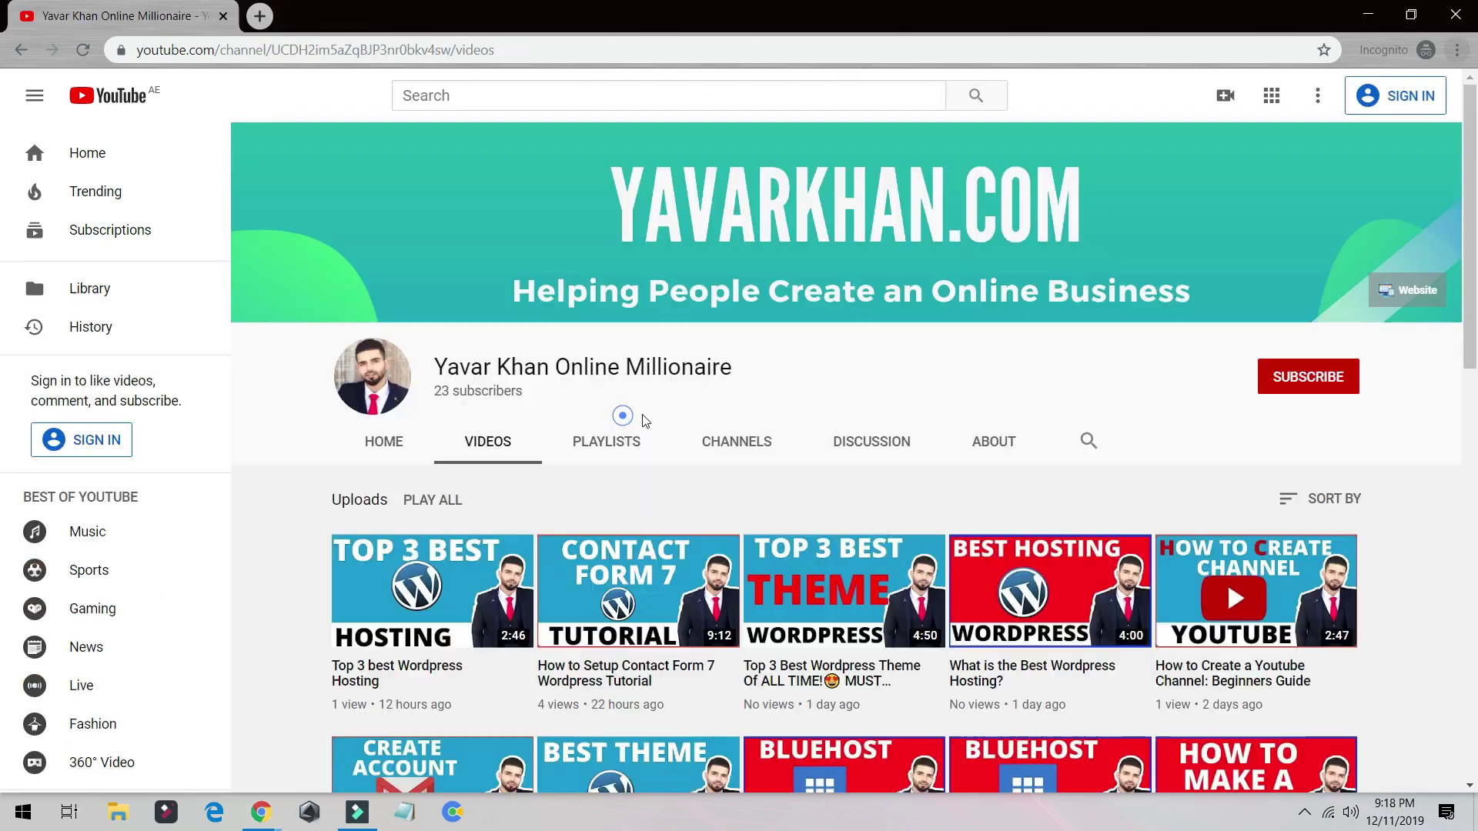